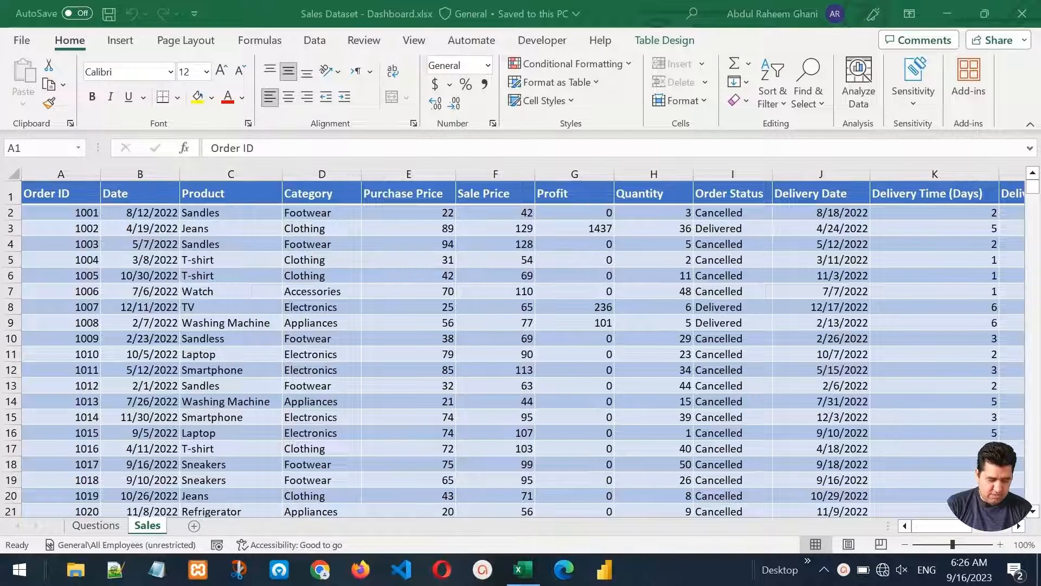
# Step: Review the Sales table's column headers from Order ID through State, then return to the Order ID header
pyautogui.click(85, 193)
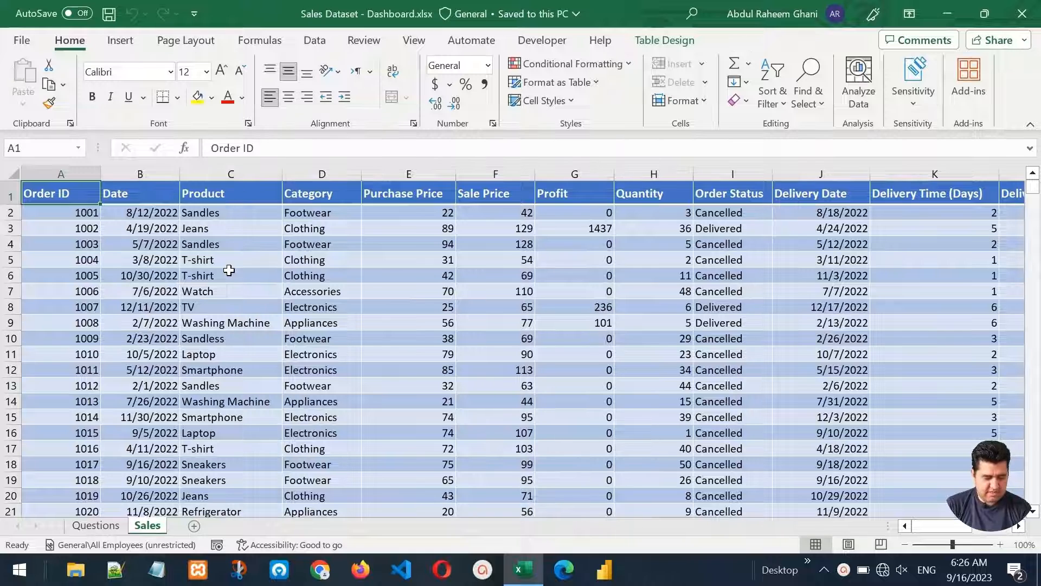
pyautogui.press('Right')
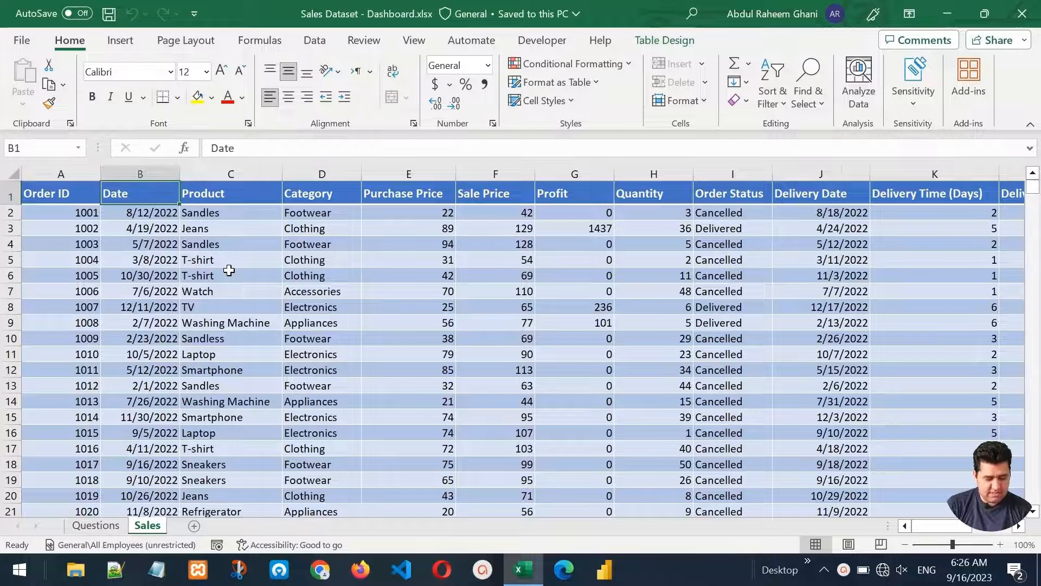
pyautogui.press('Right')
pyautogui.press('Right')
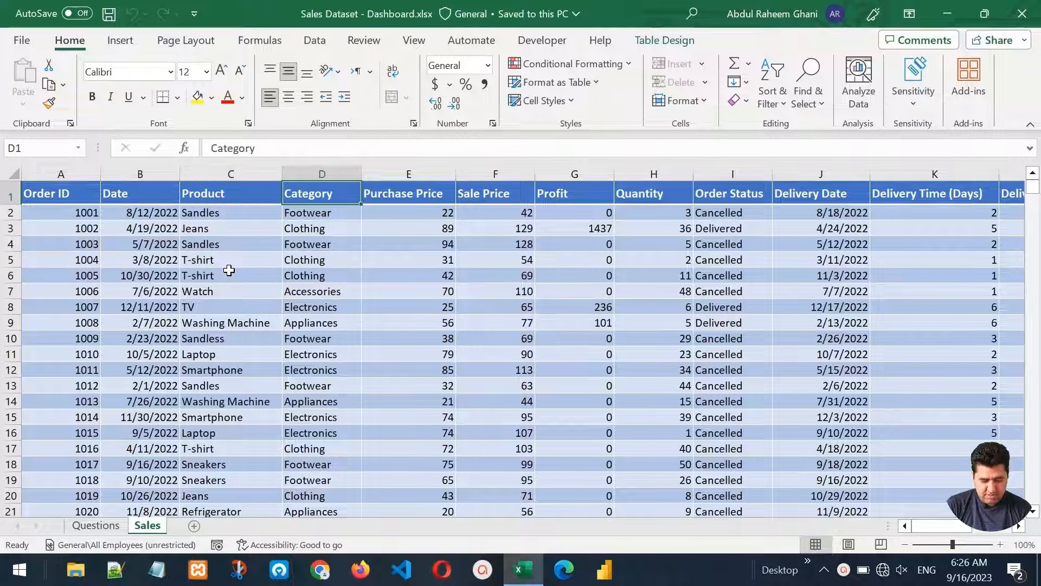
pyautogui.press('Right')
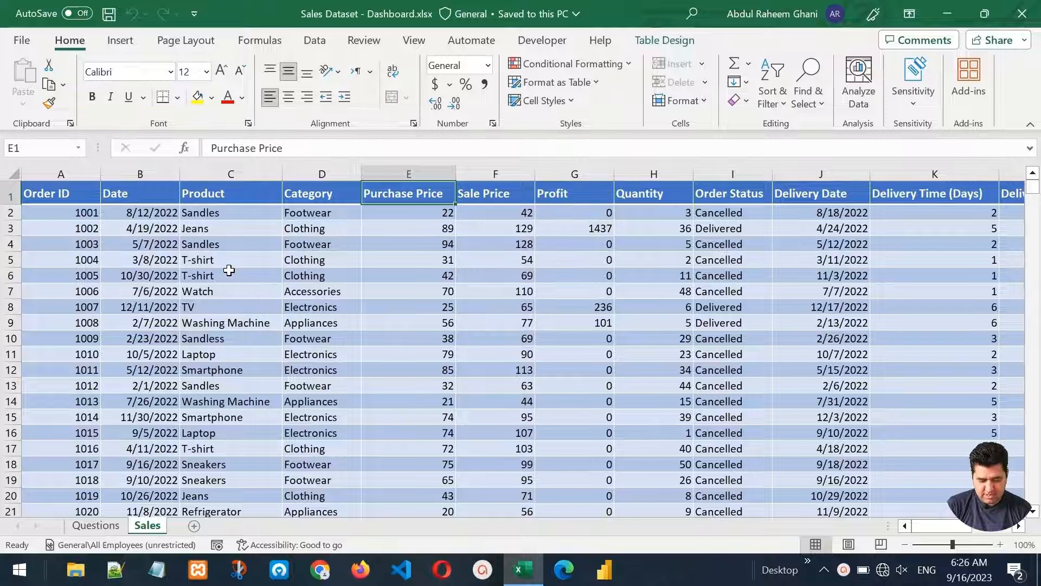
pyautogui.press('Right')
pyautogui.press('Right')
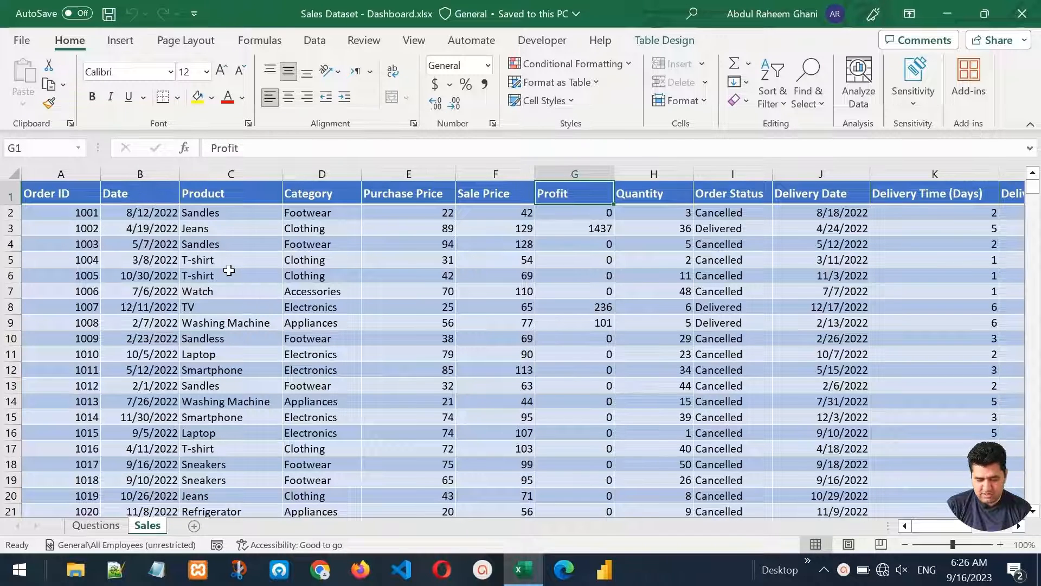
pyautogui.press('Right')
pyautogui.press('Right')
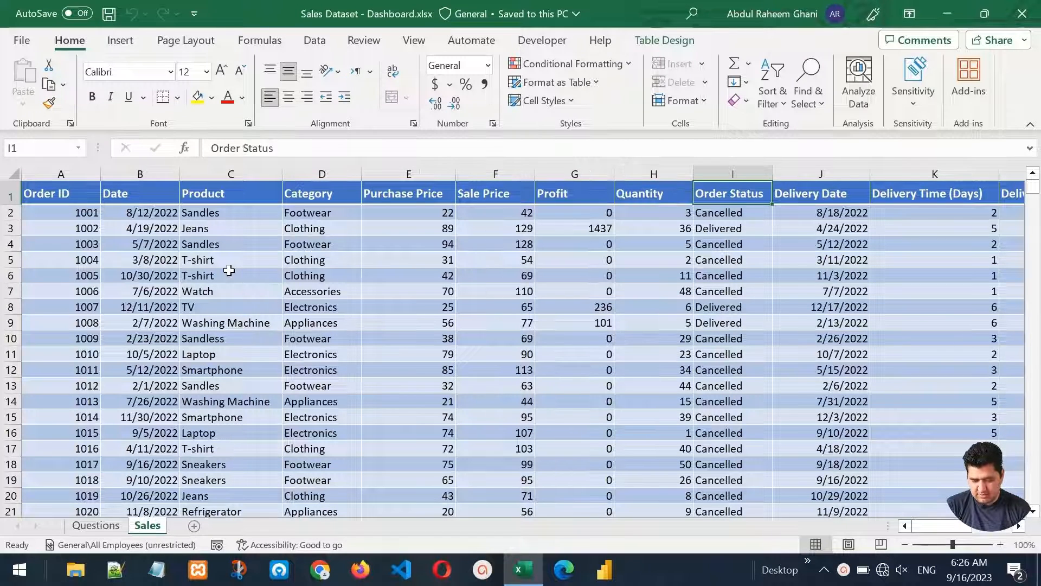
pyautogui.press('Right')
pyautogui.press('Right')
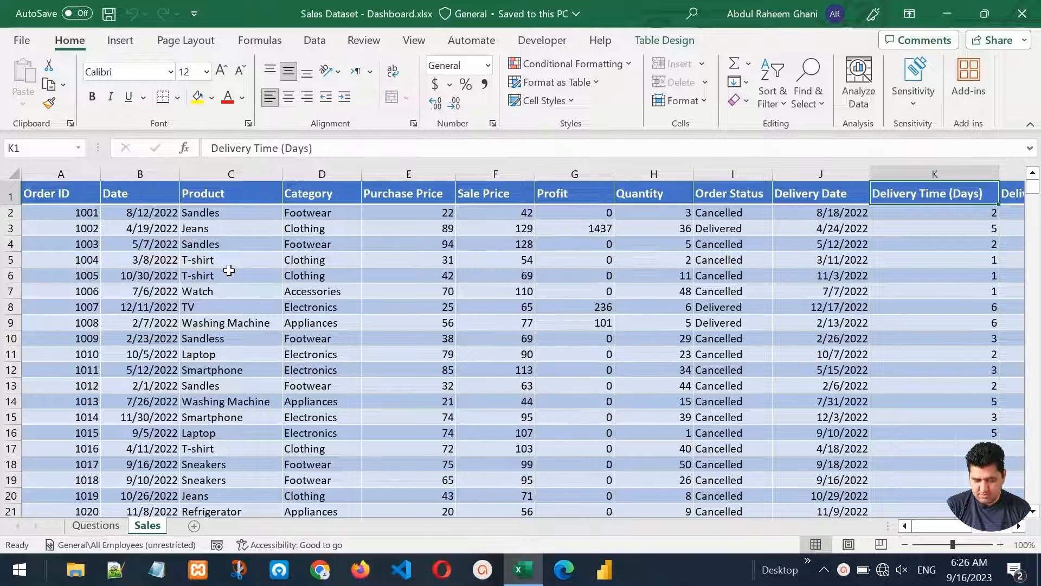
pyautogui.press('Right')
pyautogui.press('Right')
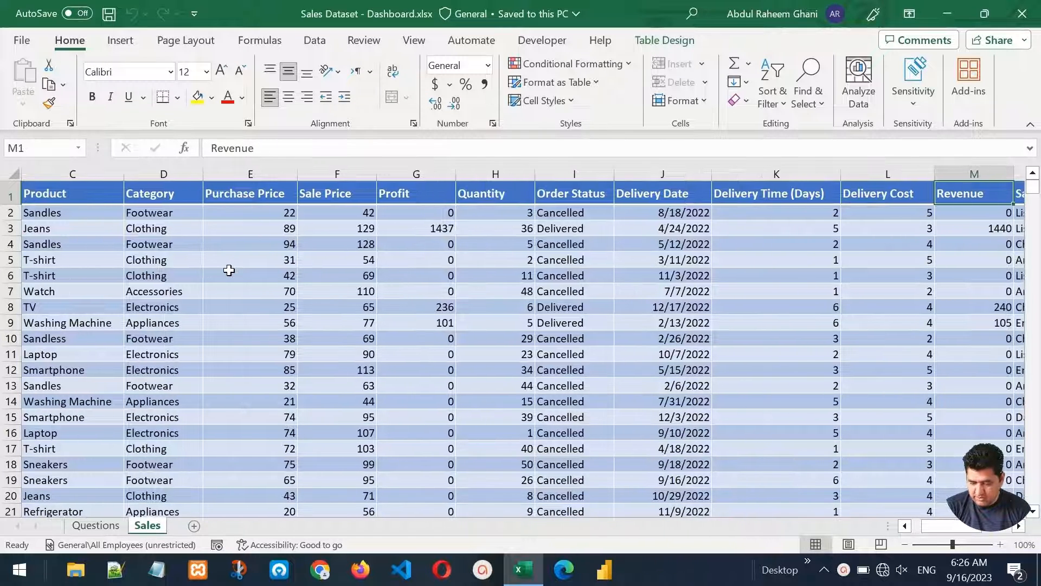
pyautogui.press('Right')
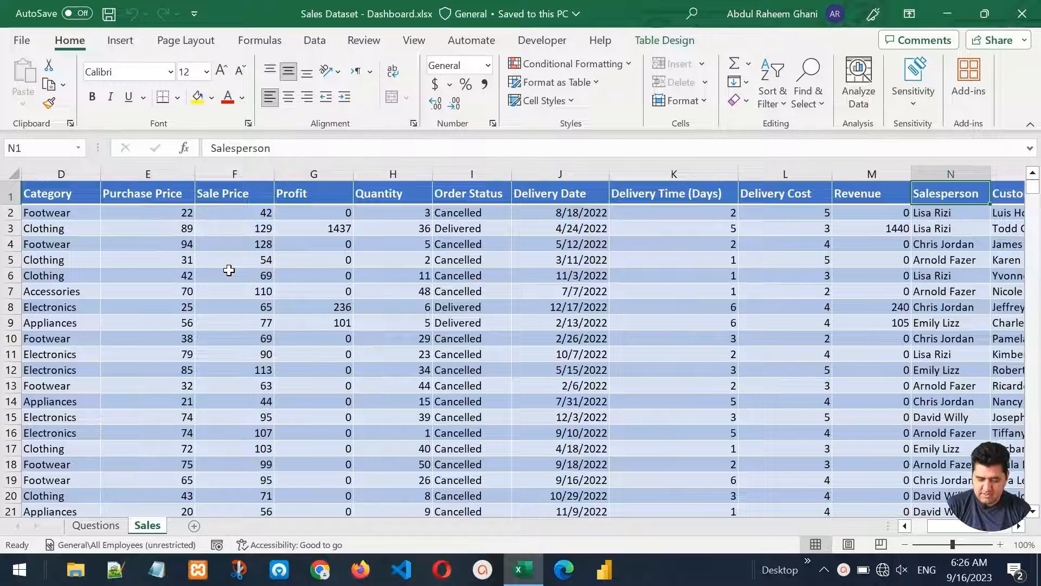
pyautogui.press('Right')
pyautogui.press('Right')
pyautogui.press('Right')
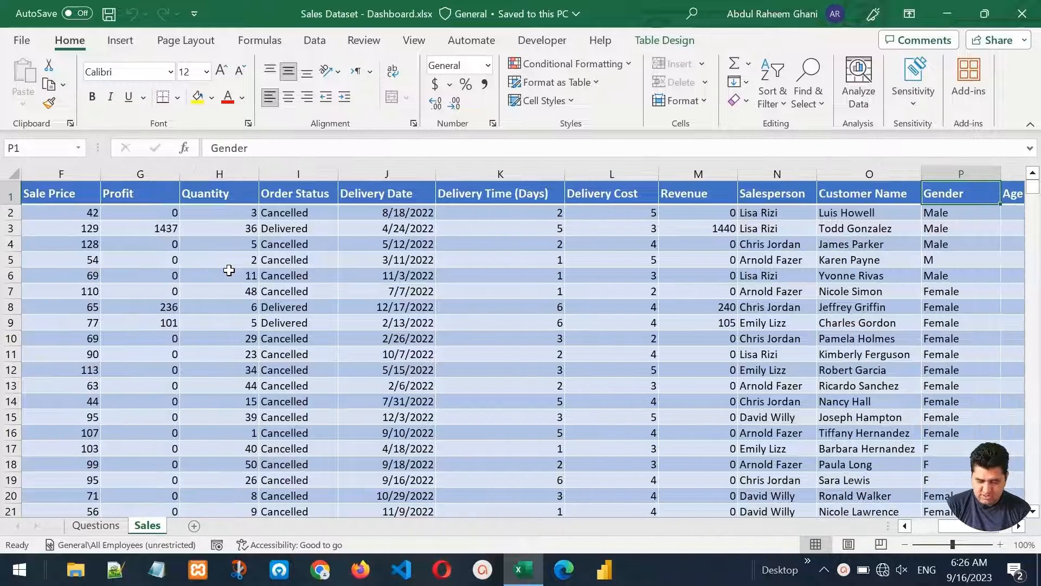
pyautogui.press('Right')
pyautogui.press('Right')
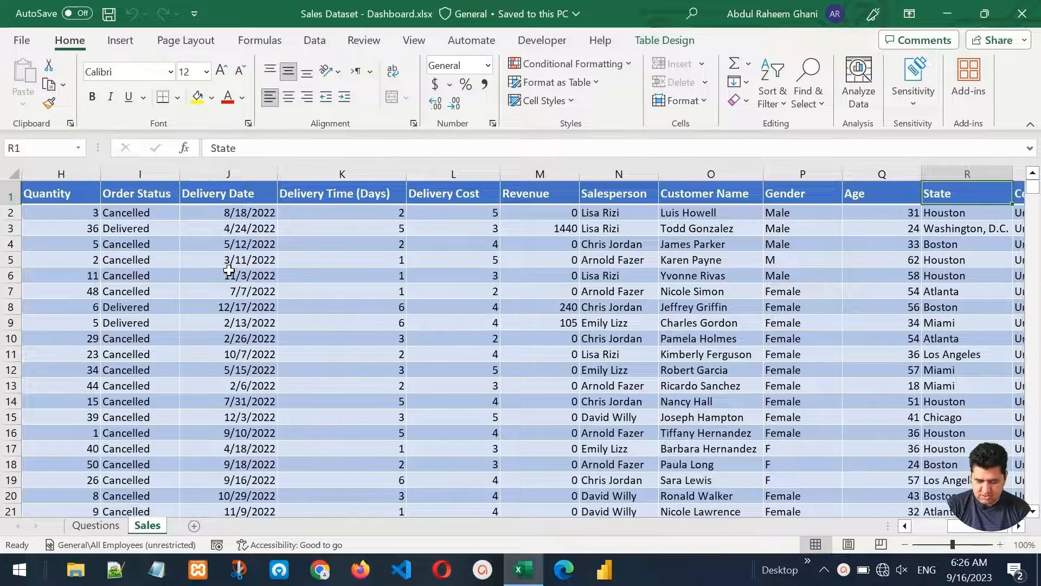
pyautogui.hotkey('ctrl', 'Left')
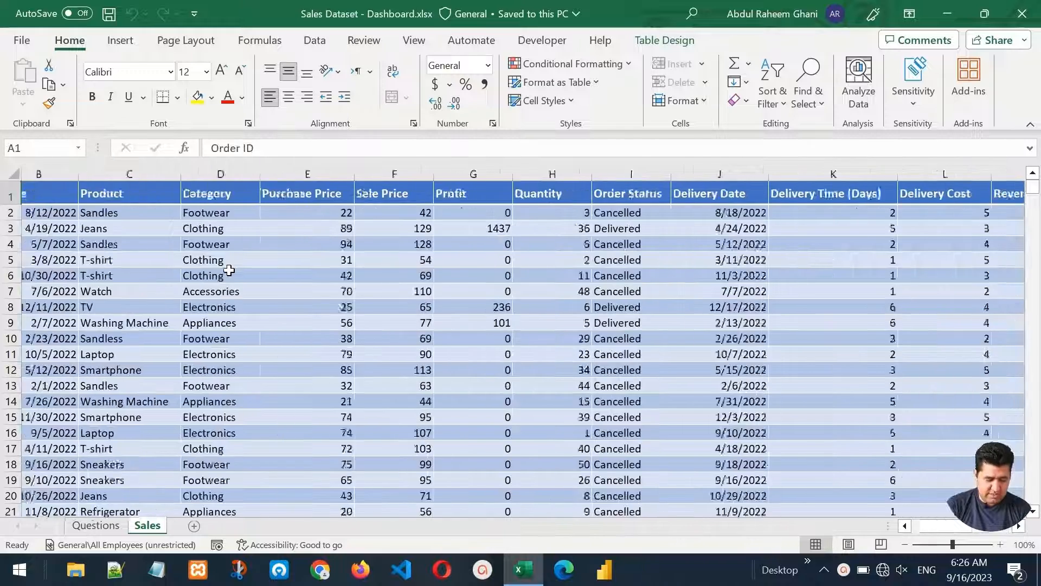
# Step: Read through the analysis questions listed on the Questions sheet, from best products by revenue to the gender comparison
pyautogui.click(92, 525)
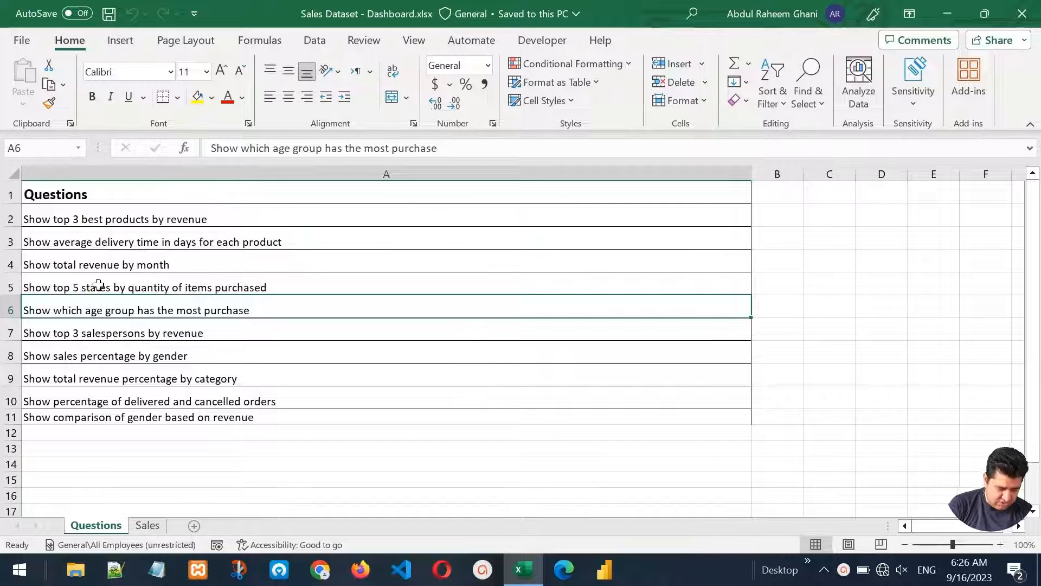
pyautogui.click(109, 217)
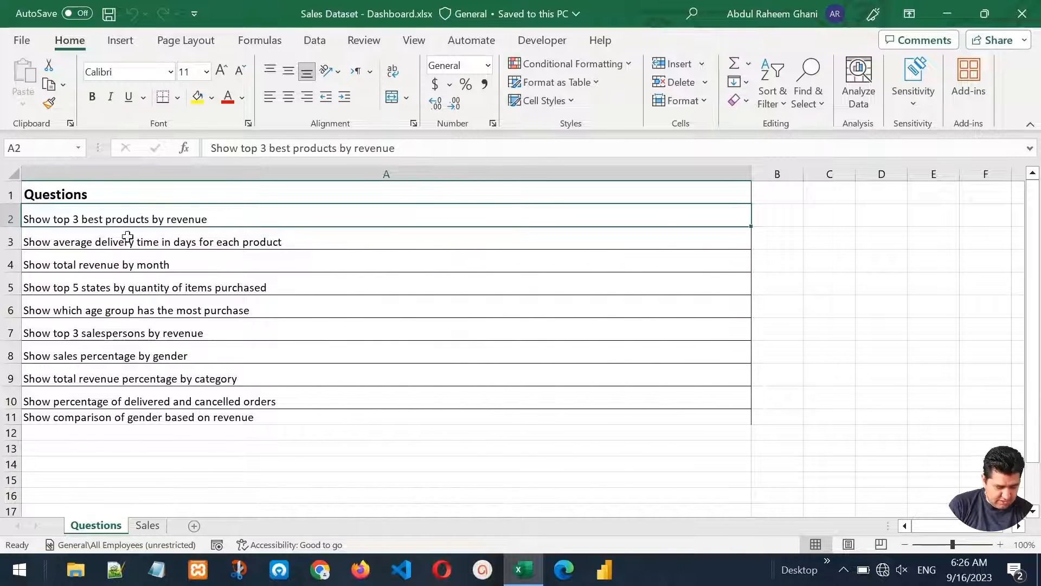
pyautogui.click(111, 247)
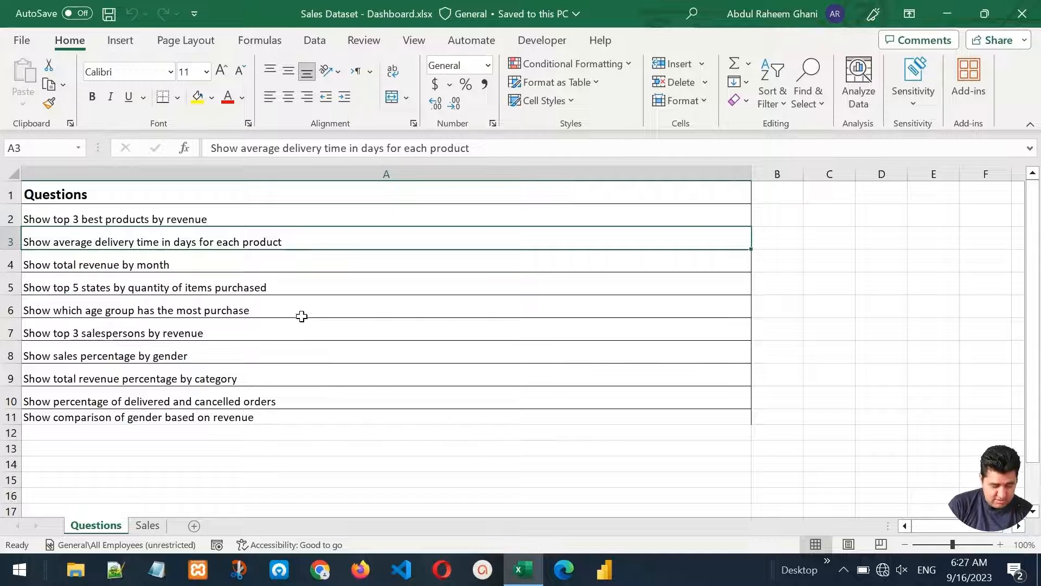
pyautogui.click(155, 257)
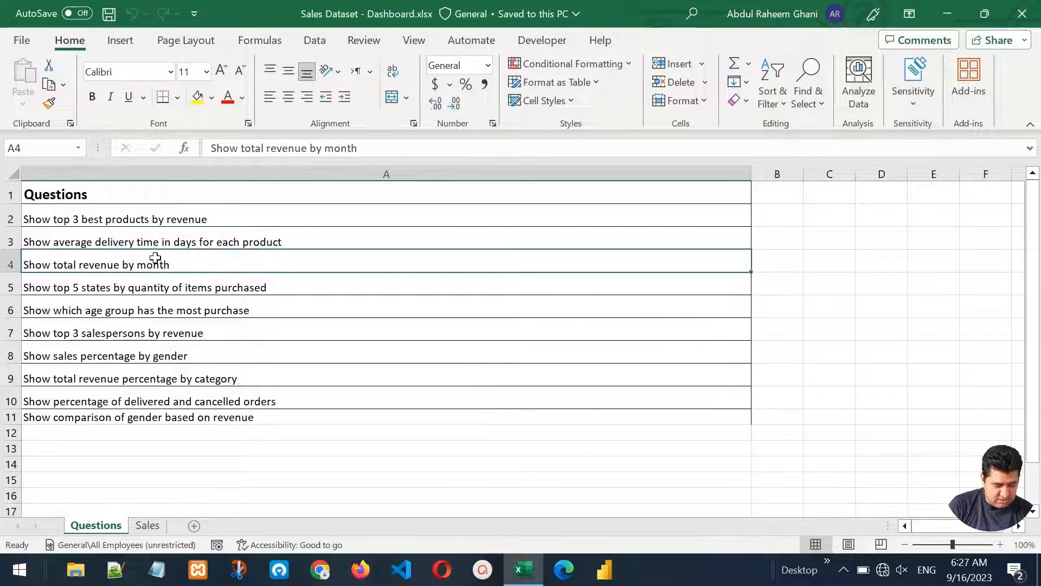
pyautogui.click(199, 294)
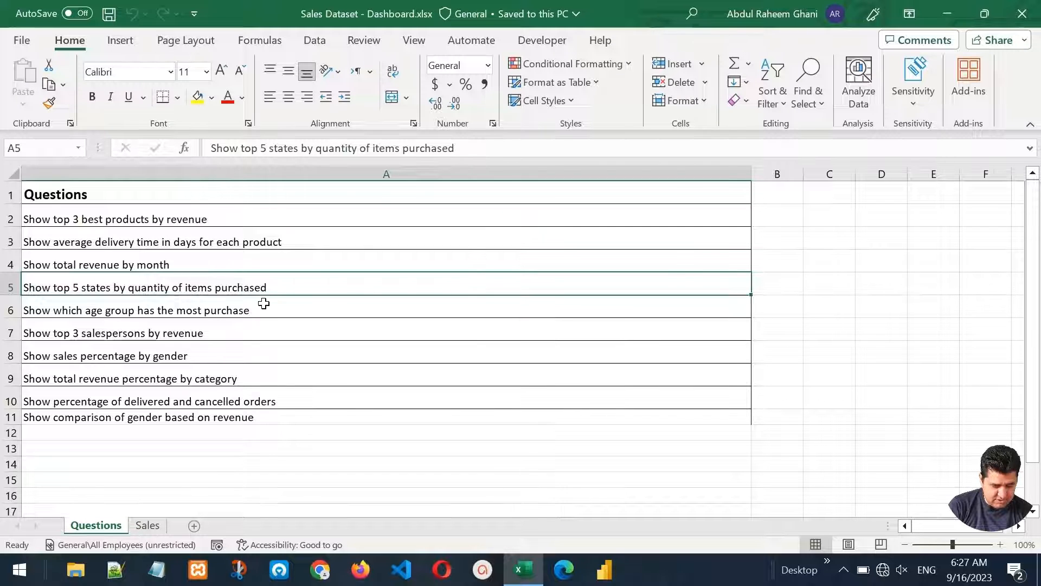
pyautogui.click(169, 305)
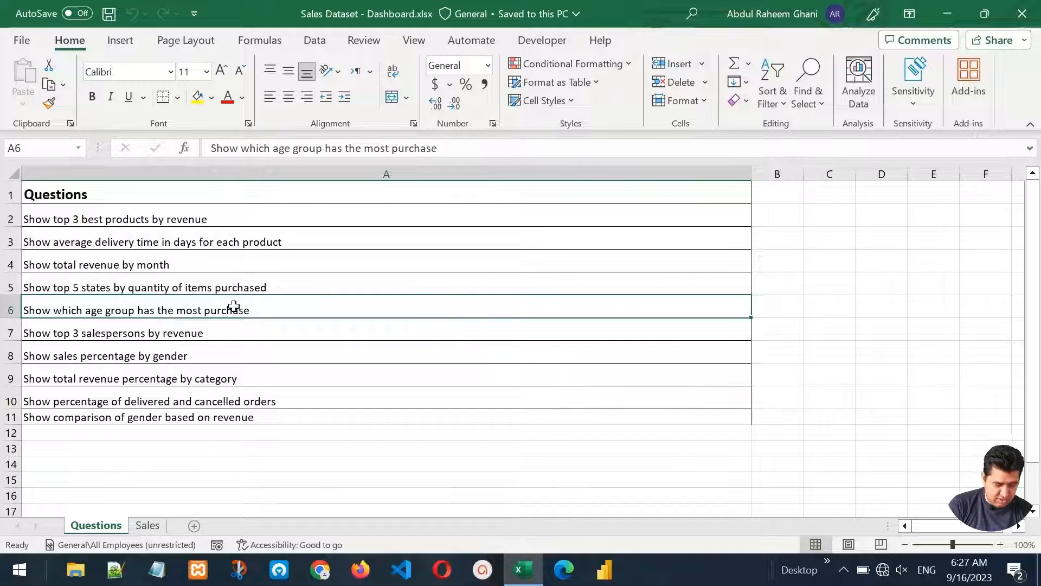
pyautogui.moveTo(91, 218); pyautogui.dragTo(98, 413)
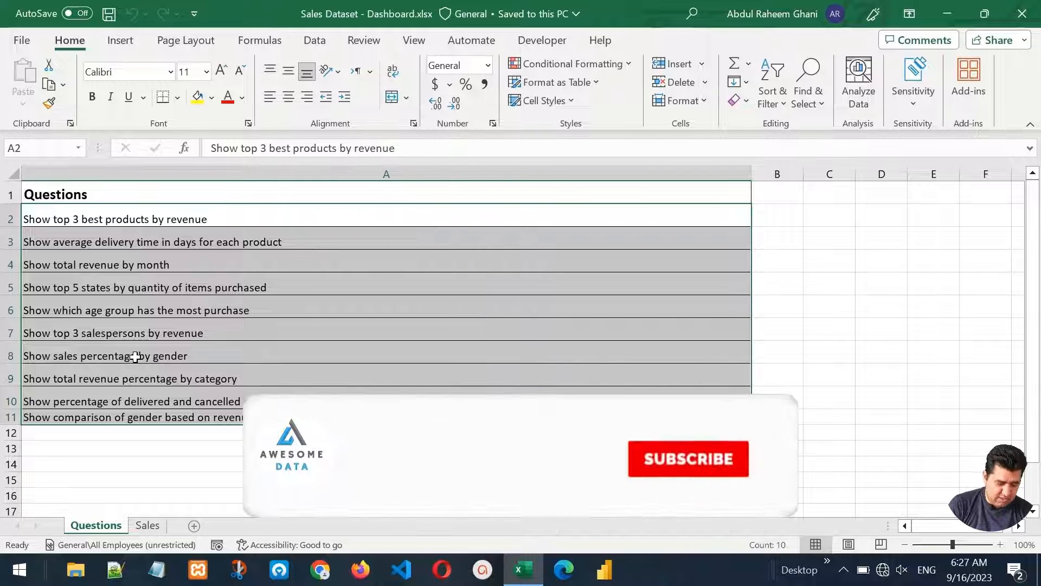
pyautogui.click(113, 293)
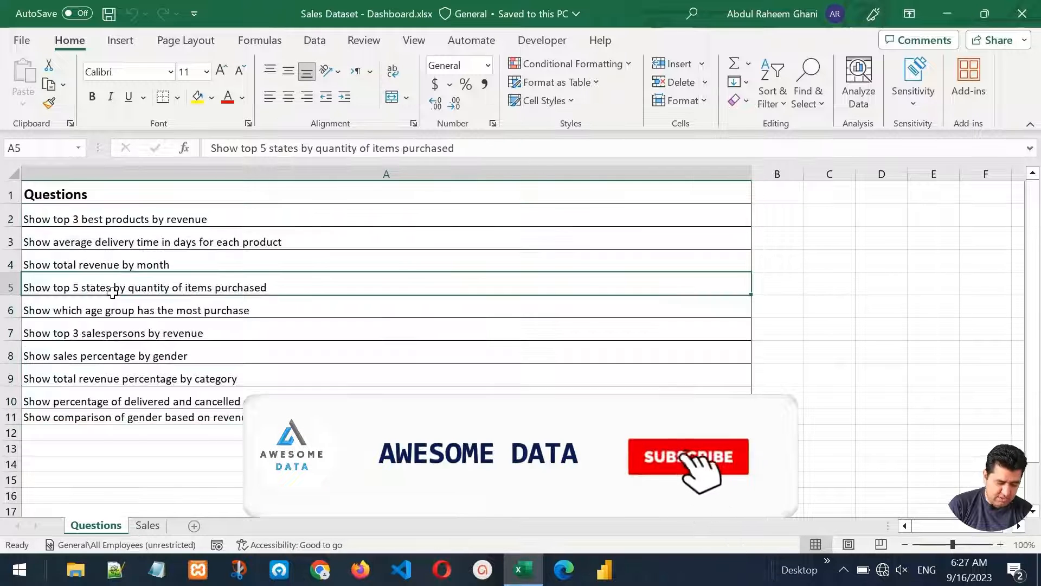
pyautogui.click(96, 221)
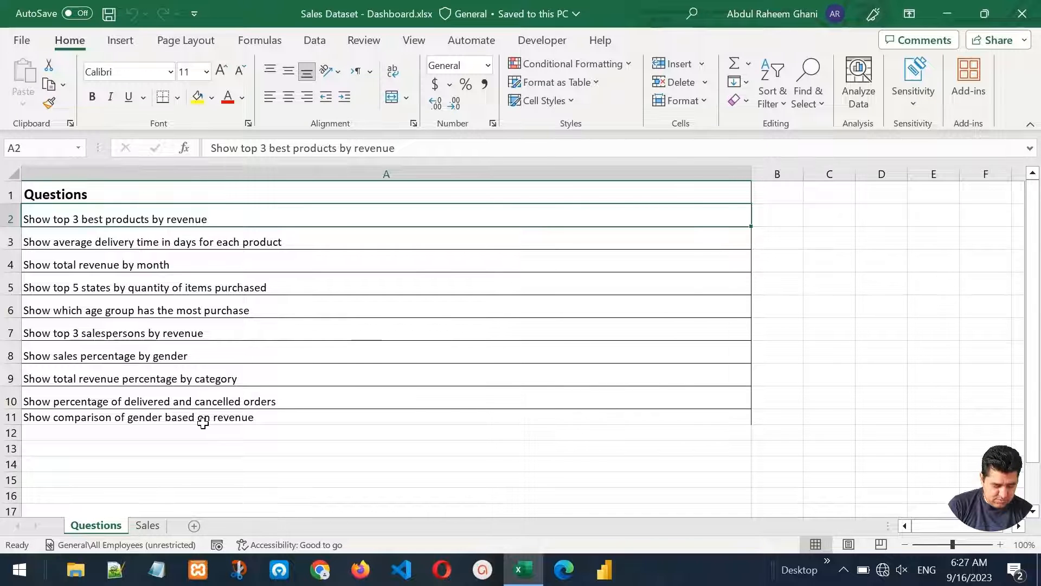
# Step: Turn on the filter buttons in the Sales sheet's table and inspect the Order ID column's filter values
pyautogui.click(148, 526)
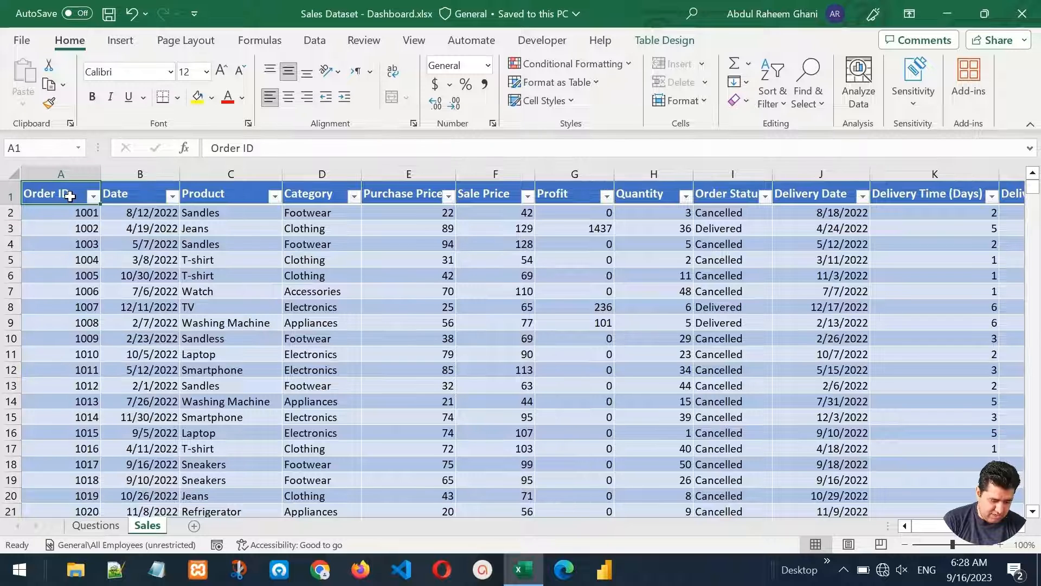
pyautogui.click(93, 197)
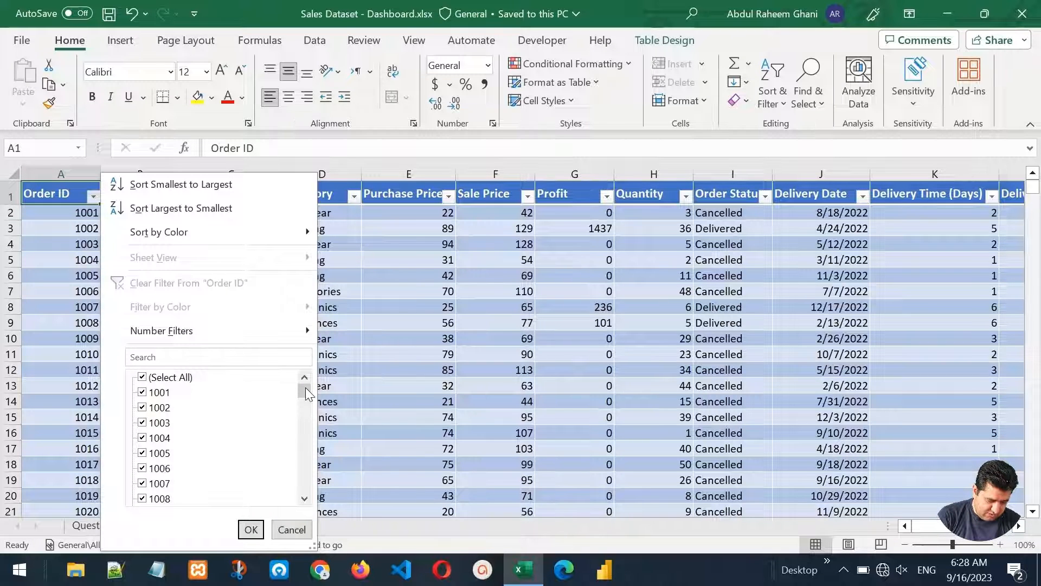
pyautogui.moveTo(305, 387)
pyautogui.mouseDown()
pyautogui.moveTo(304, 488)
pyautogui.moveTo(304, 384)
pyautogui.mouseUp()
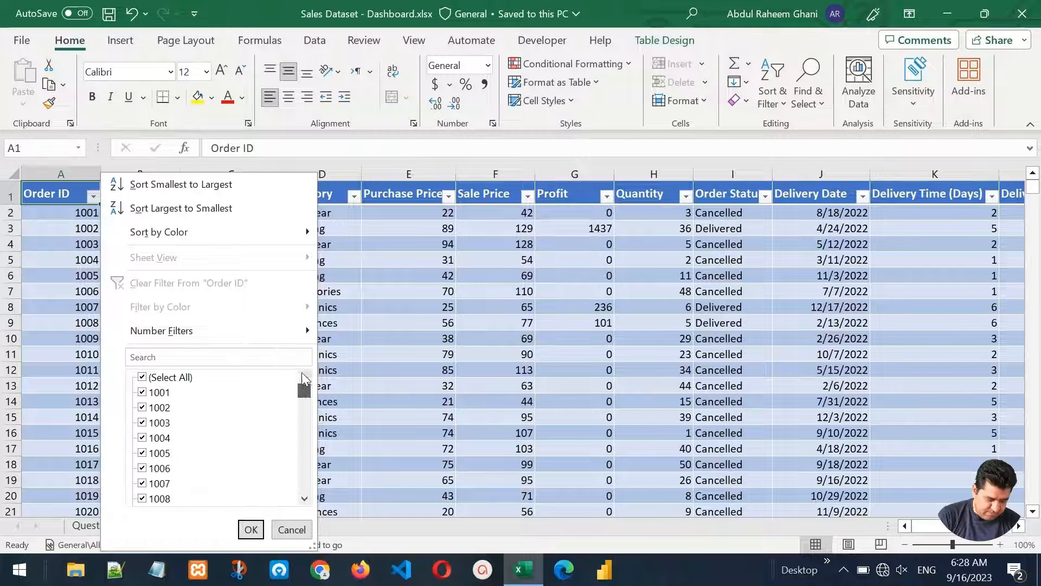
pyautogui.click(73, 257)
# Step: Inspect the years and months in the Date column's filter list, keeping all dates selected
pyautogui.click(172, 195)
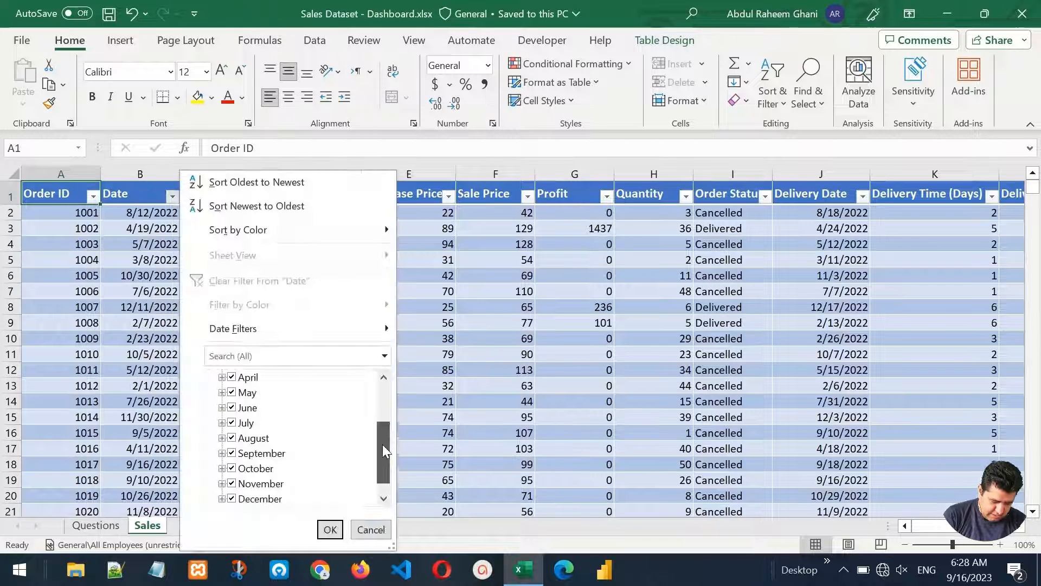
pyautogui.moveTo(384, 466); pyautogui.dragTo(386, 402)
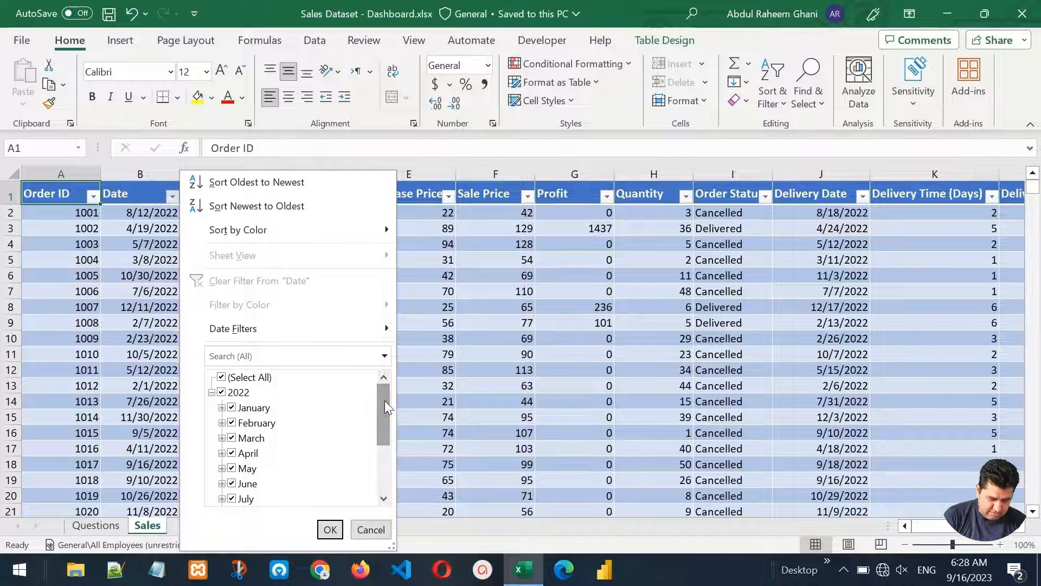
pyautogui.click(212, 392)
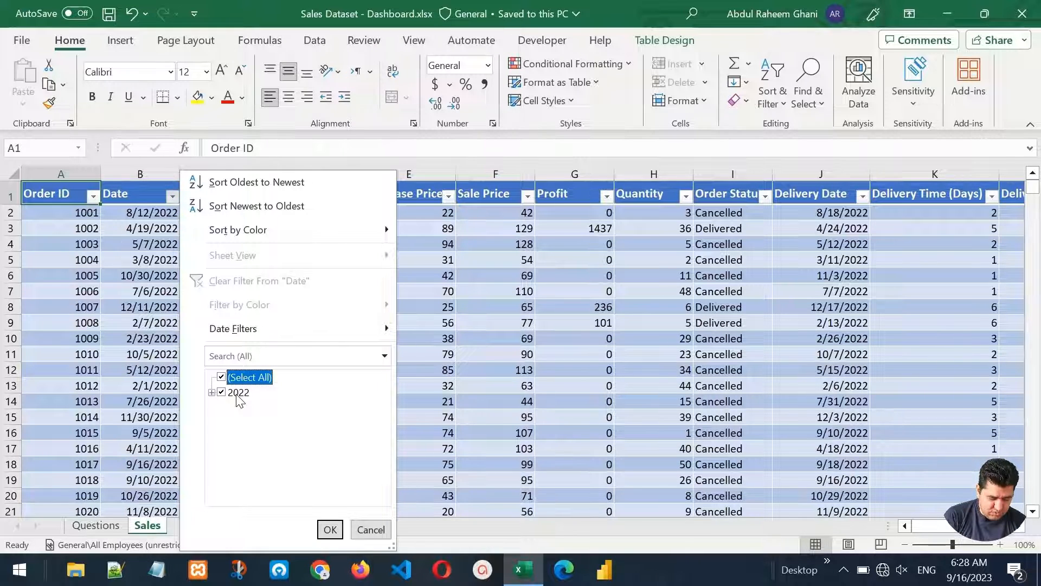
pyautogui.click(330, 529)
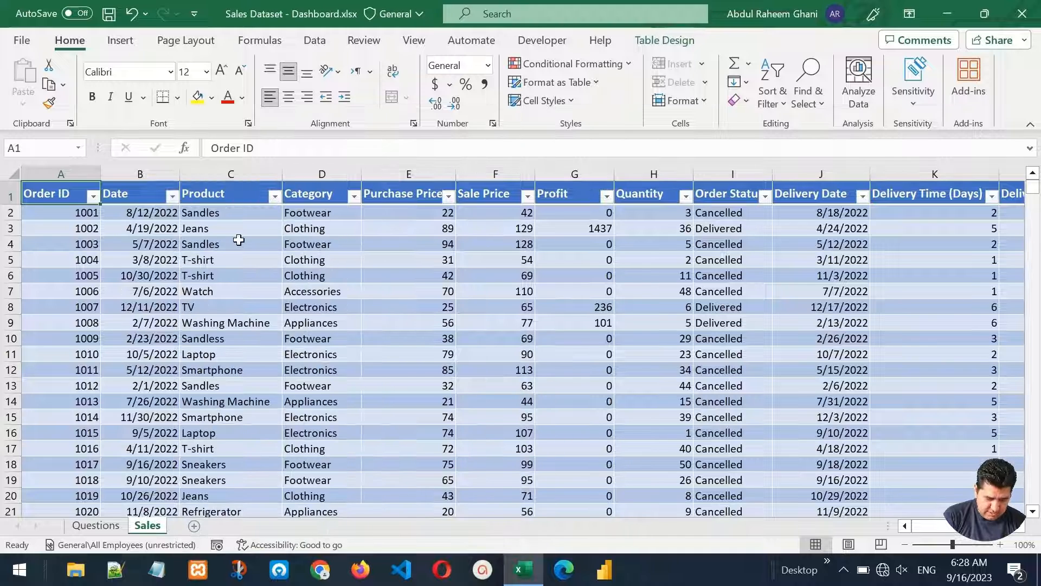
# Step: Check the Product column's filter list for misspelled or duplicate product names, keeping all products selected
pyautogui.click(275, 196)
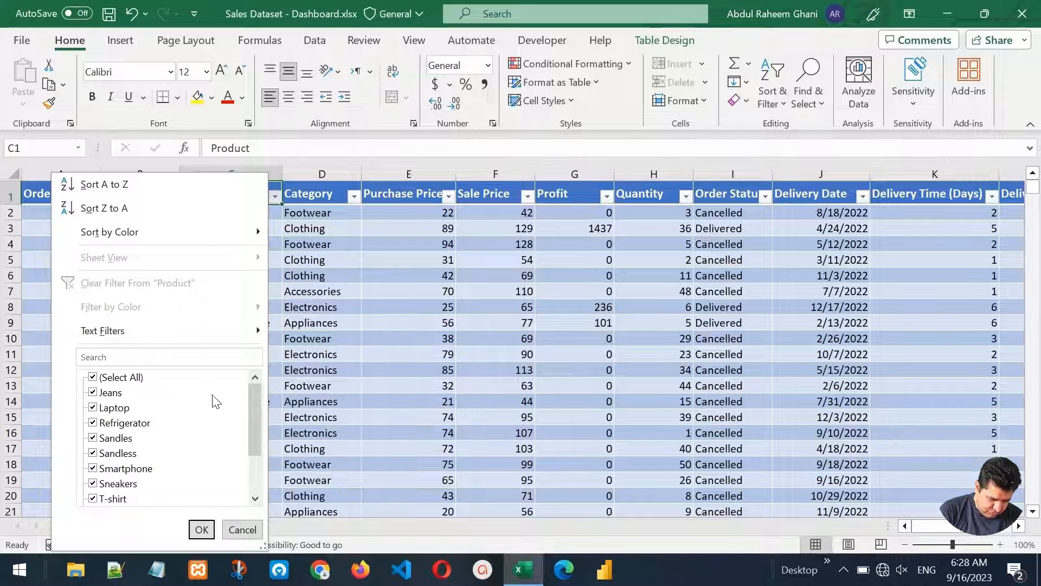
pyautogui.moveTo(255, 399)
pyautogui.mouseDown()
pyautogui.moveTo(252, 447)
pyautogui.moveTo(263, 417)
pyautogui.mouseUp()
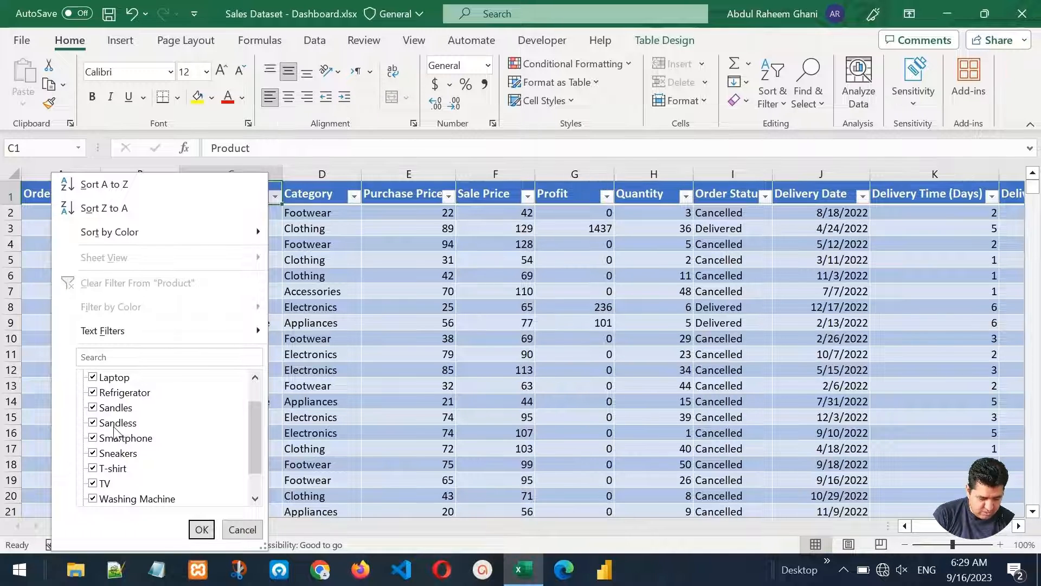
pyautogui.click(202, 530)
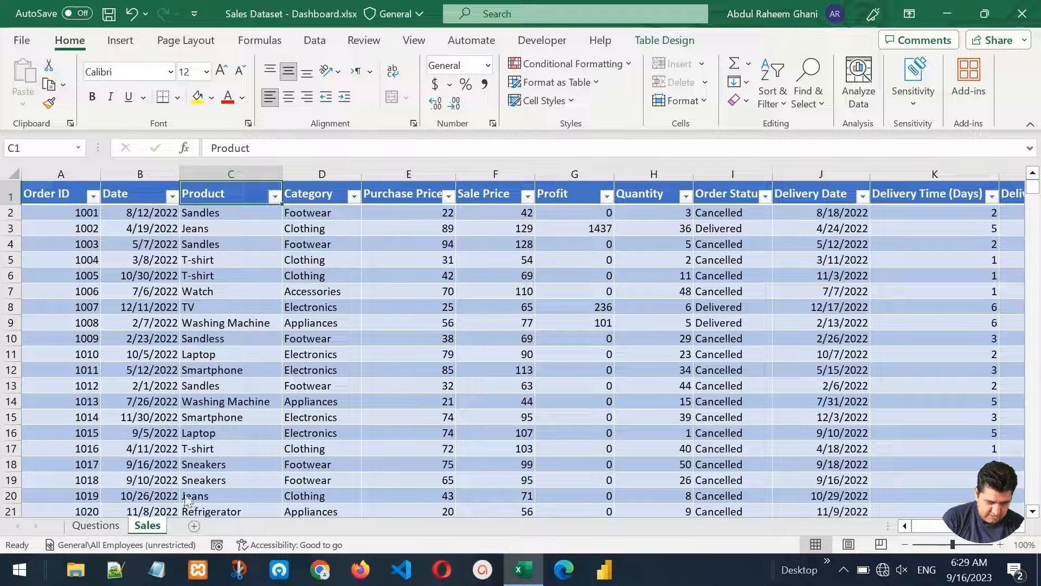
# Step: Replace every "Sandless" in the Product column with "Sandles" and close the Find and Replace dialog
pyautogui.click(240, 174)
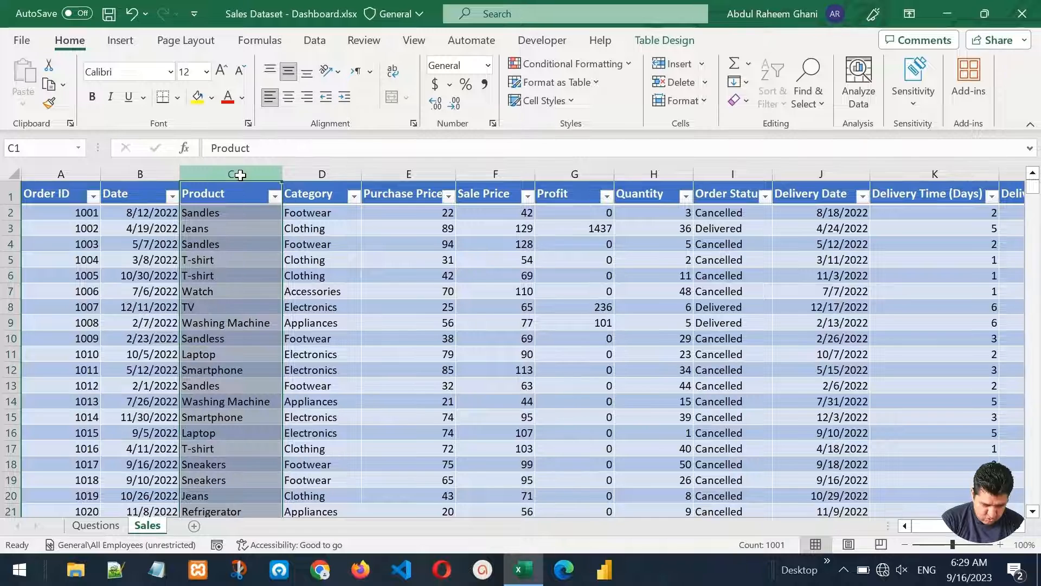
pyautogui.hotkey('ctrl', 'h')
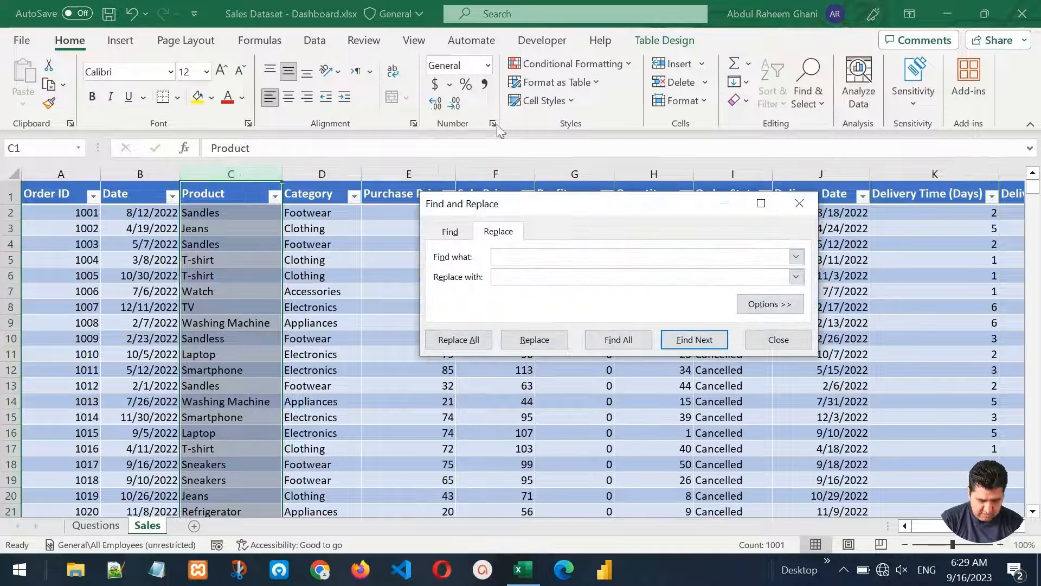
pyautogui.moveTo(531, 206); pyautogui.dragTo(433, 205)
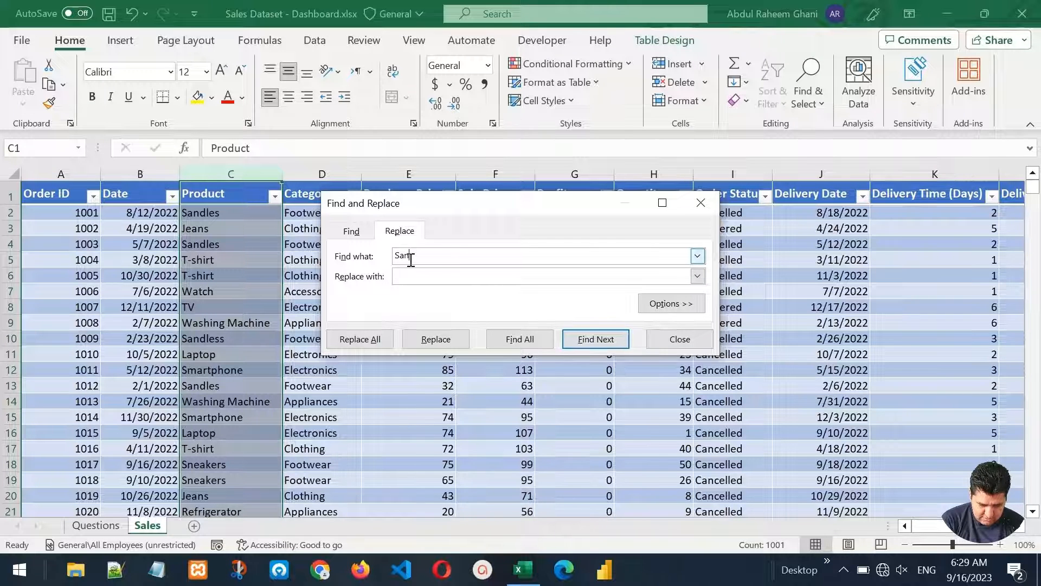
pyautogui.write('Samples')
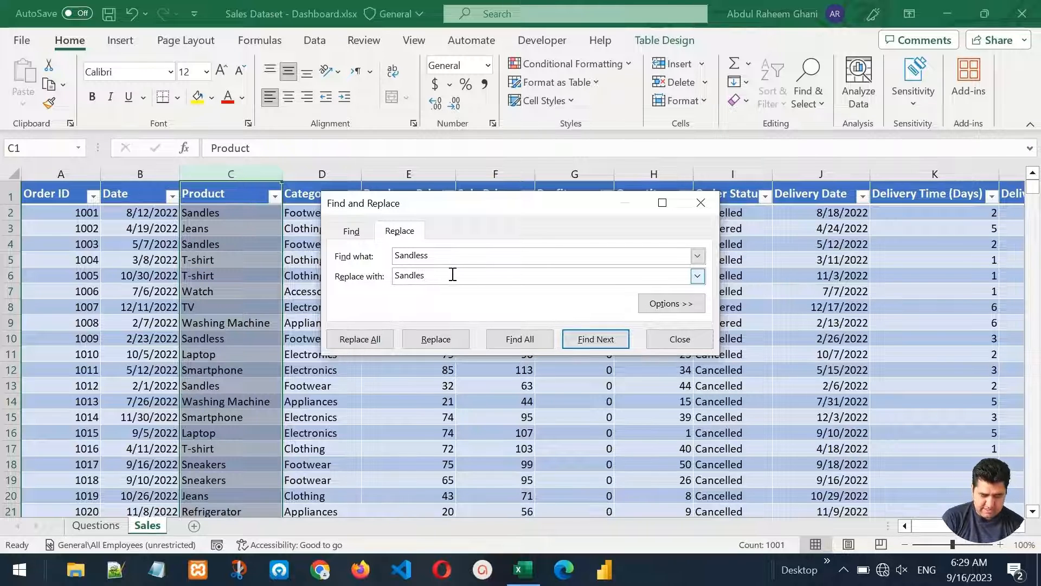
pyautogui.doubleClick(393, 278)
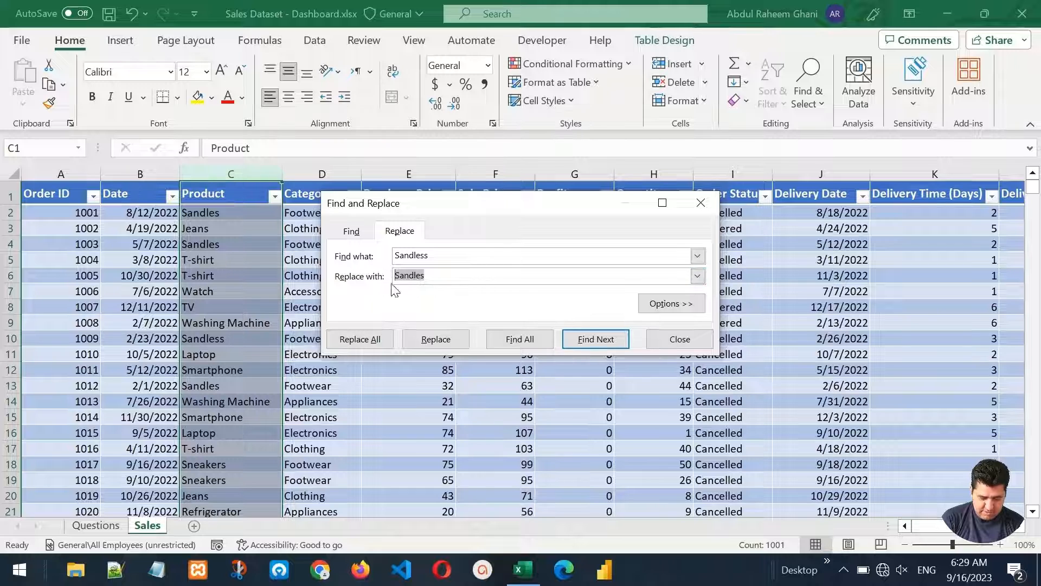
pyautogui.click(373, 341)
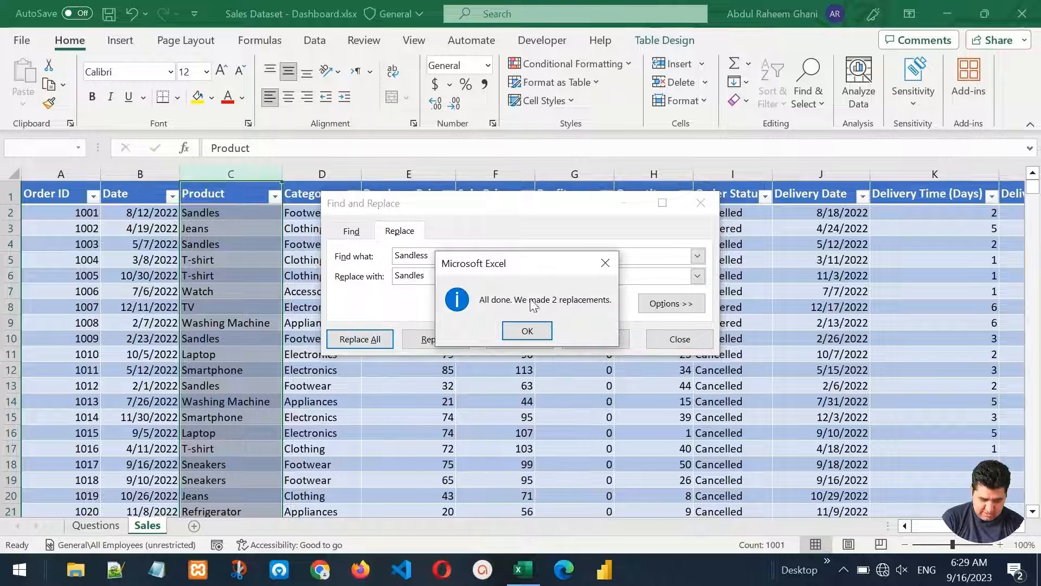
pyautogui.click(528, 332)
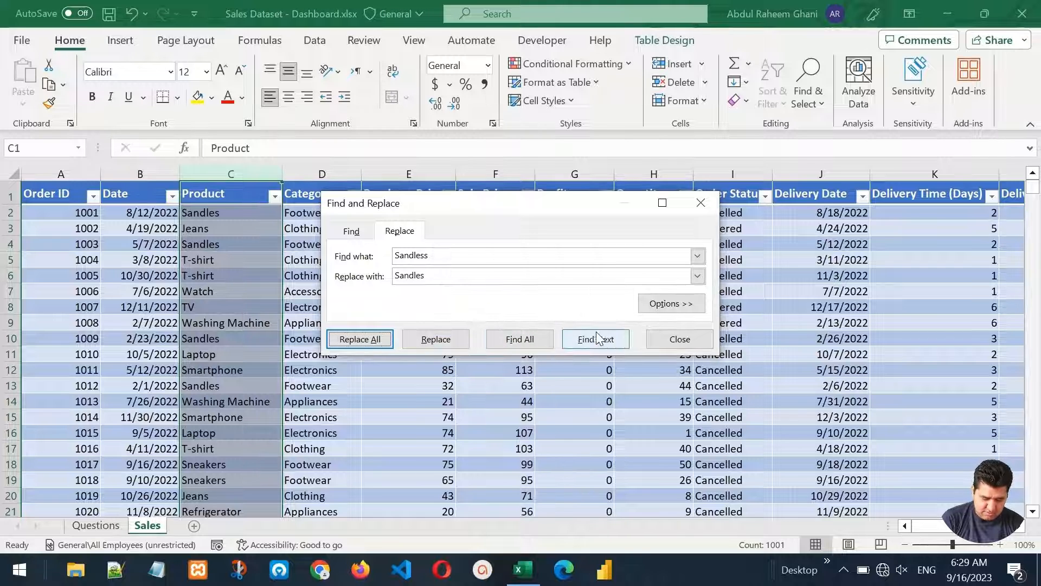
pyautogui.click(679, 339)
# Step: Recheck the Product column's filter list for leftover misspelled names, keeping all products selected
pyautogui.click(249, 194)
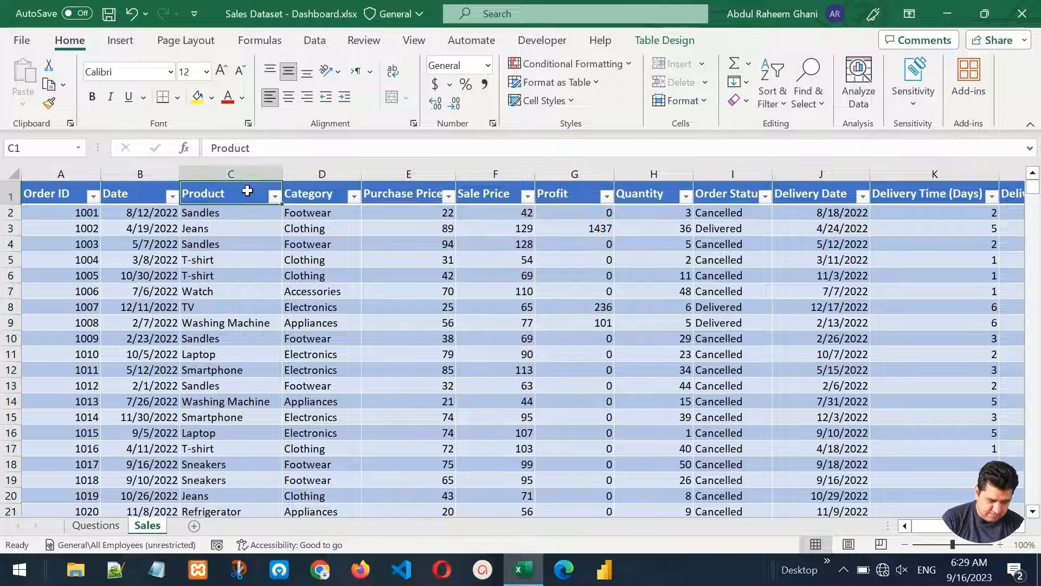
pyautogui.click(276, 196)
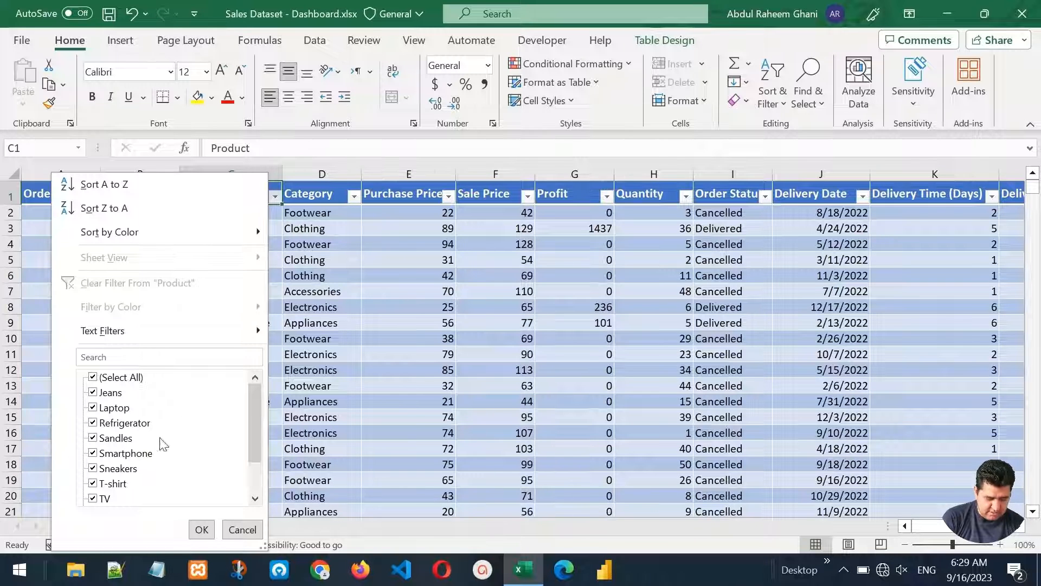
pyautogui.click(201, 530)
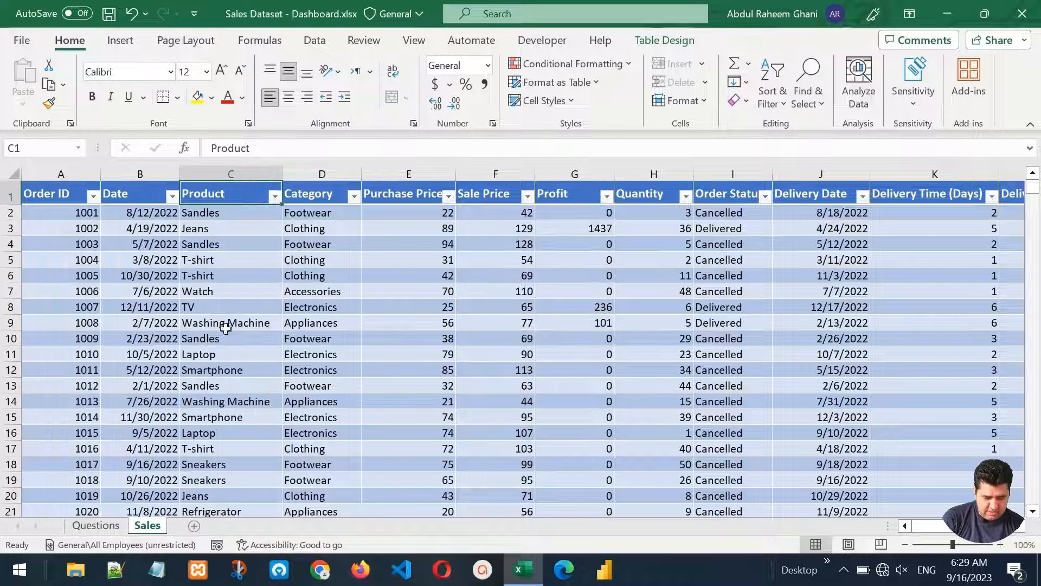
# Step: Check the Category column's filter list for inconsistent category names without filtering anything
pyautogui.click(308, 194)
pyautogui.click(355, 197)
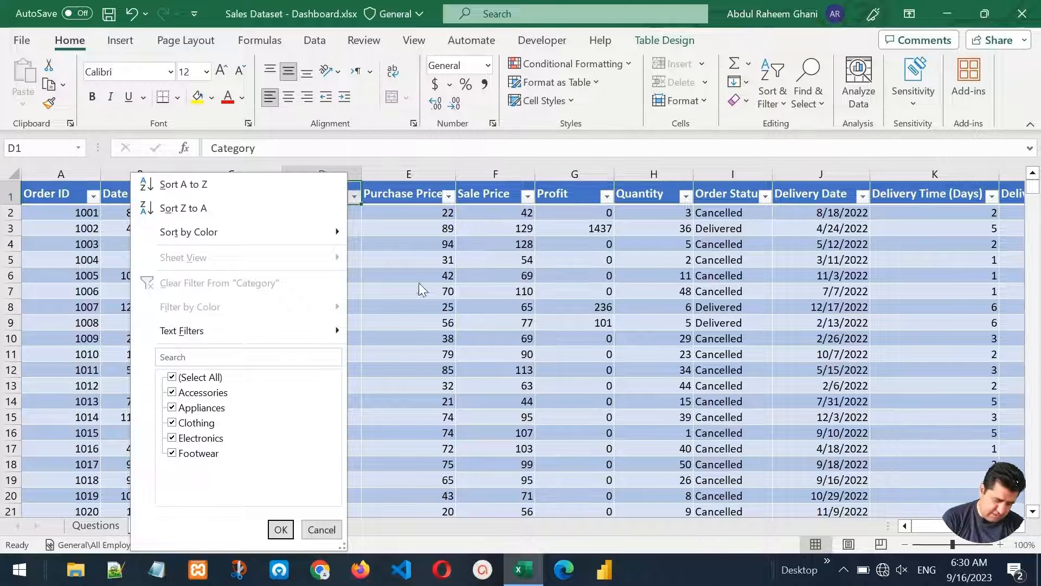
pyautogui.click(428, 271)
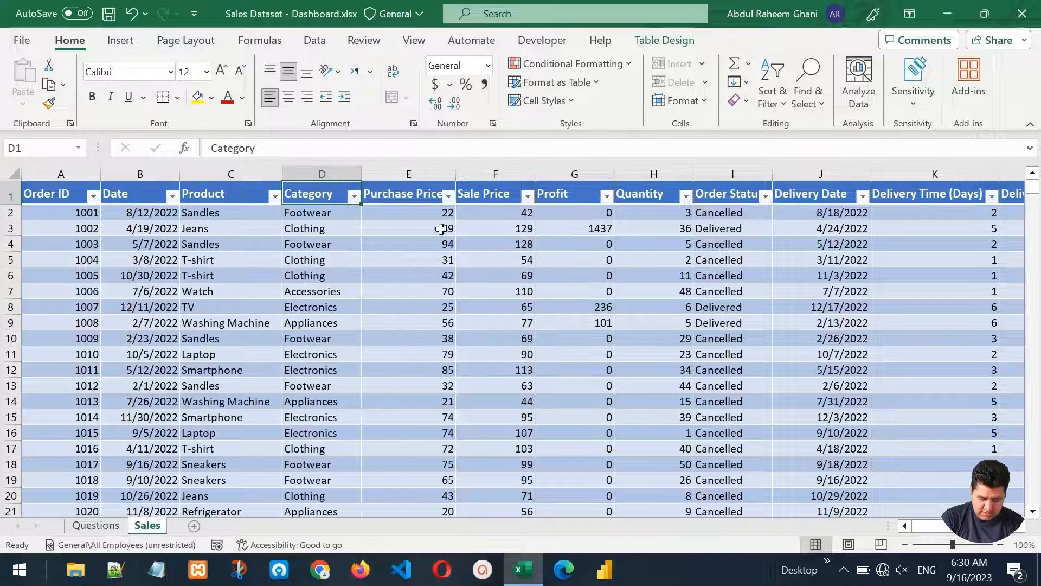
# Step: Inspect the range of values in the Purchase Price and Sale Price filter lists, keeping everything selected
pyautogui.click(449, 196)
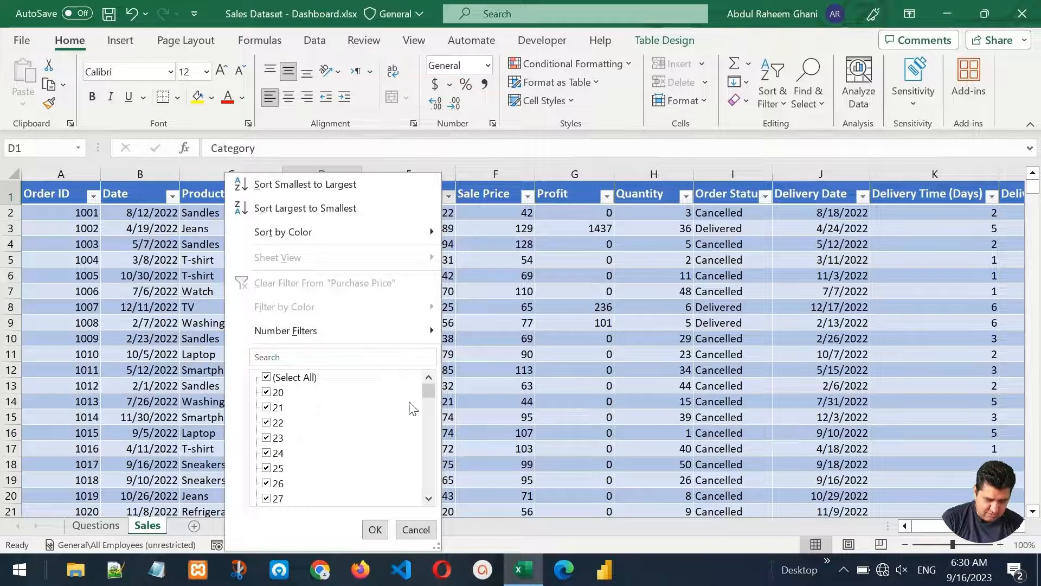
pyautogui.moveTo(431, 398)
pyautogui.mouseDown()
pyautogui.moveTo(433, 500)
pyautogui.moveTo(433, 385)
pyautogui.mouseUp()
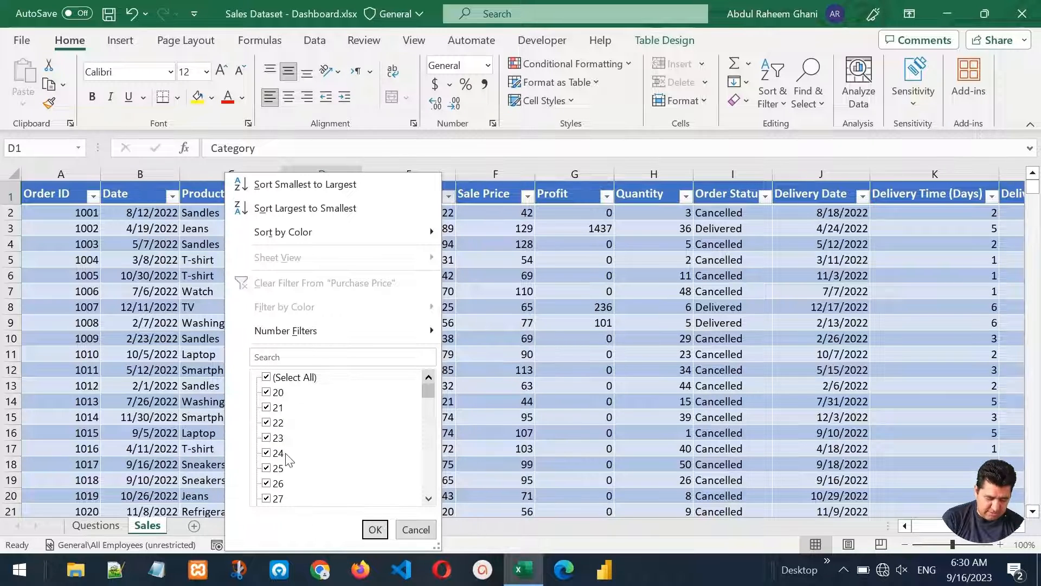
pyautogui.click(374, 530)
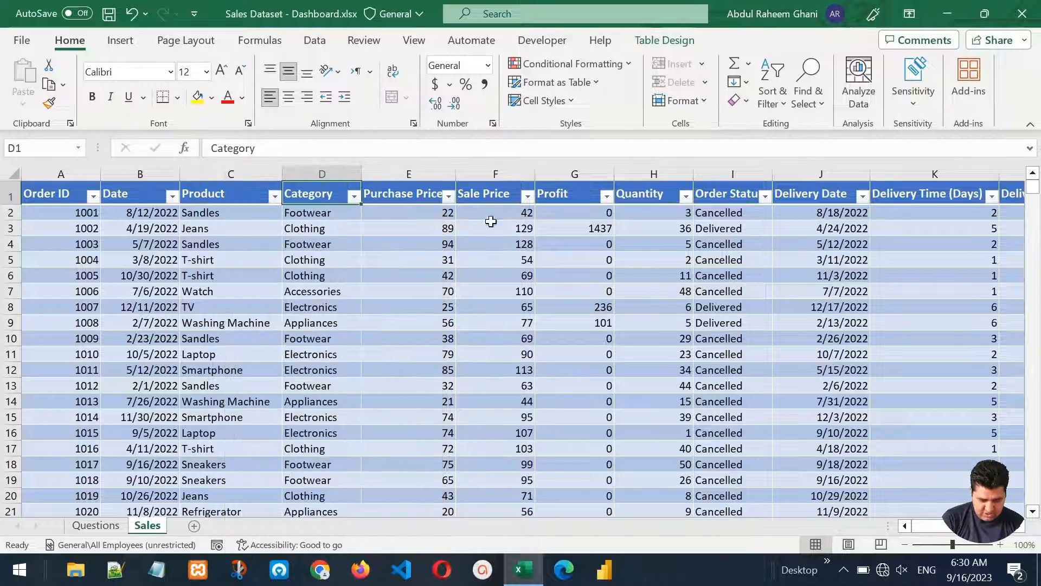
pyautogui.moveTo(513, 474); pyautogui.dragTo(513, 493)
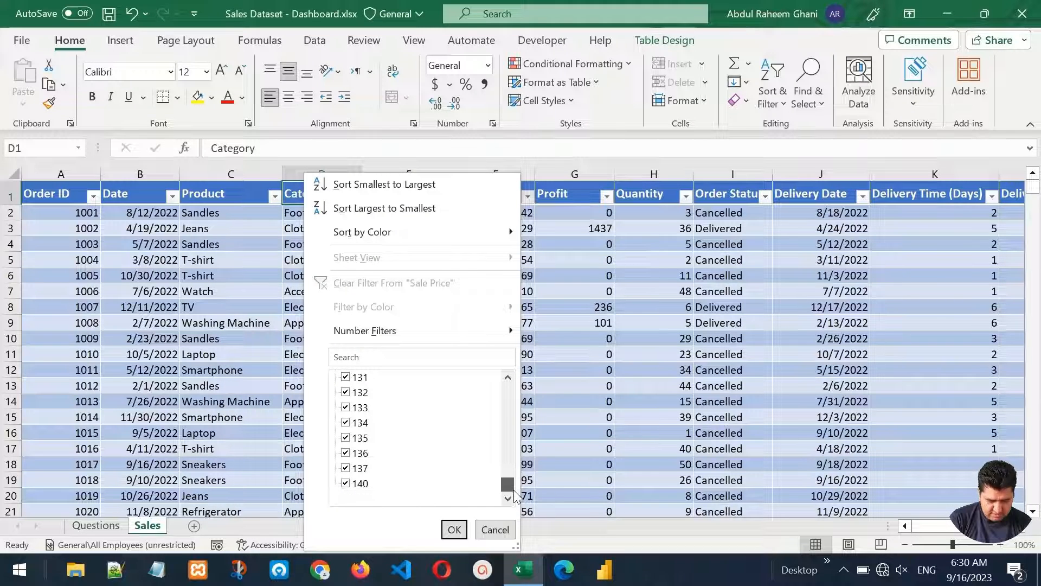
pyautogui.click(454, 530)
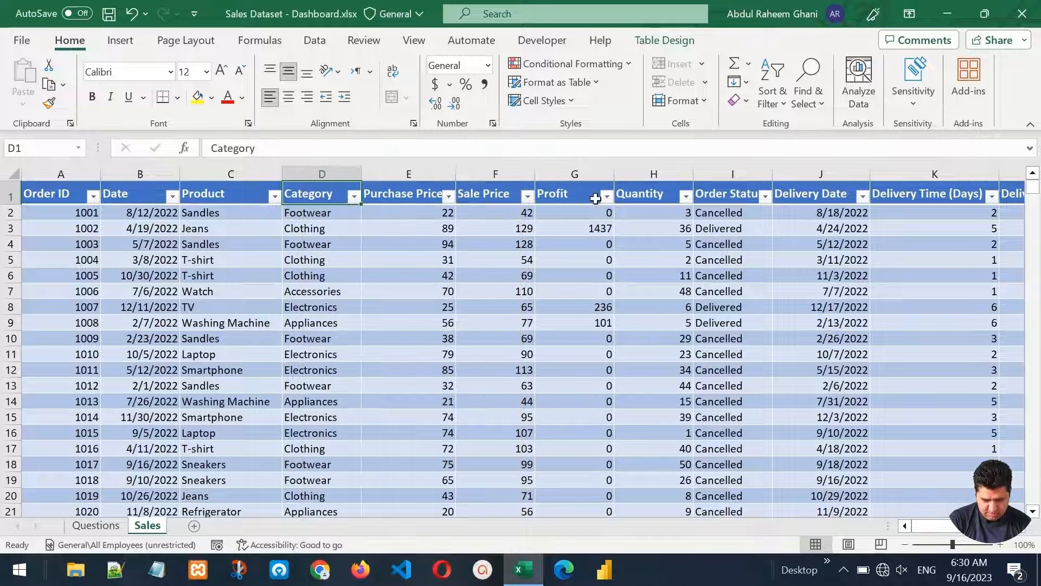
# Step: Inspect the values in the Profit and Quantity filter lists from lowest to highest, keeping all values selected
pyautogui.click(607, 195)
pyautogui.moveTo(587, 488); pyautogui.dragTo(585, 382)
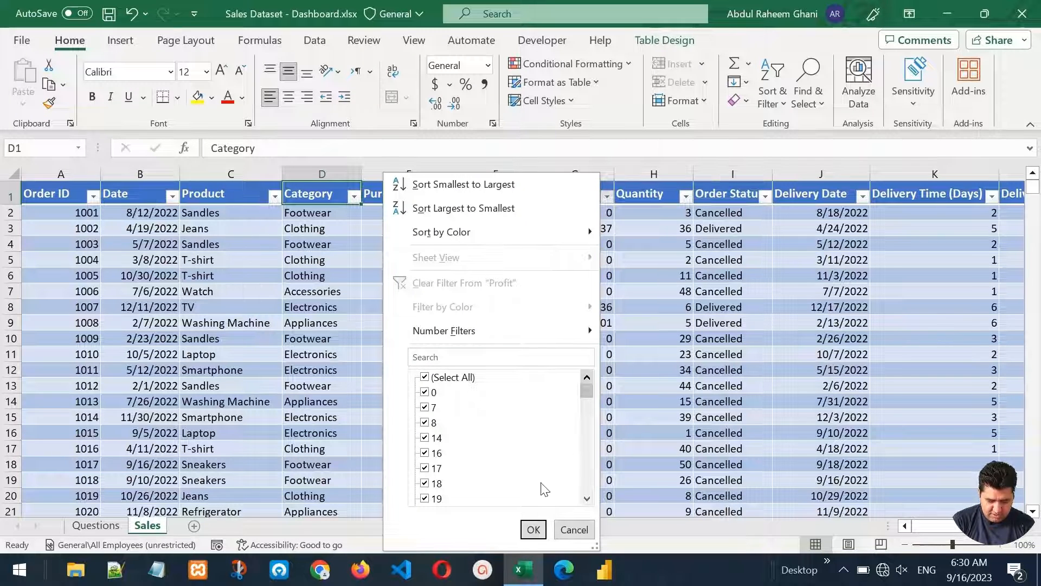
pyautogui.click(534, 530)
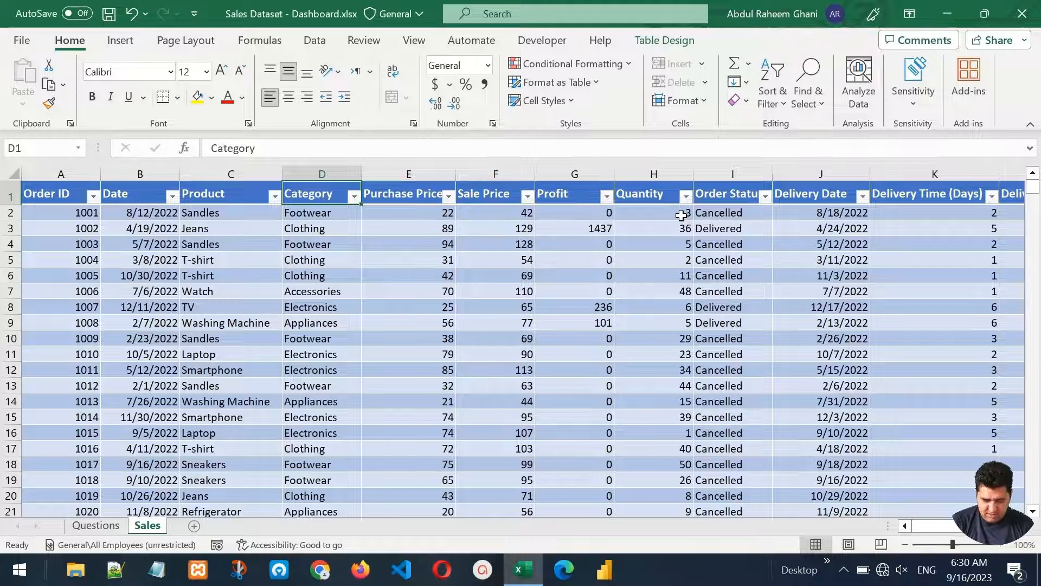
pyautogui.click(654, 207)
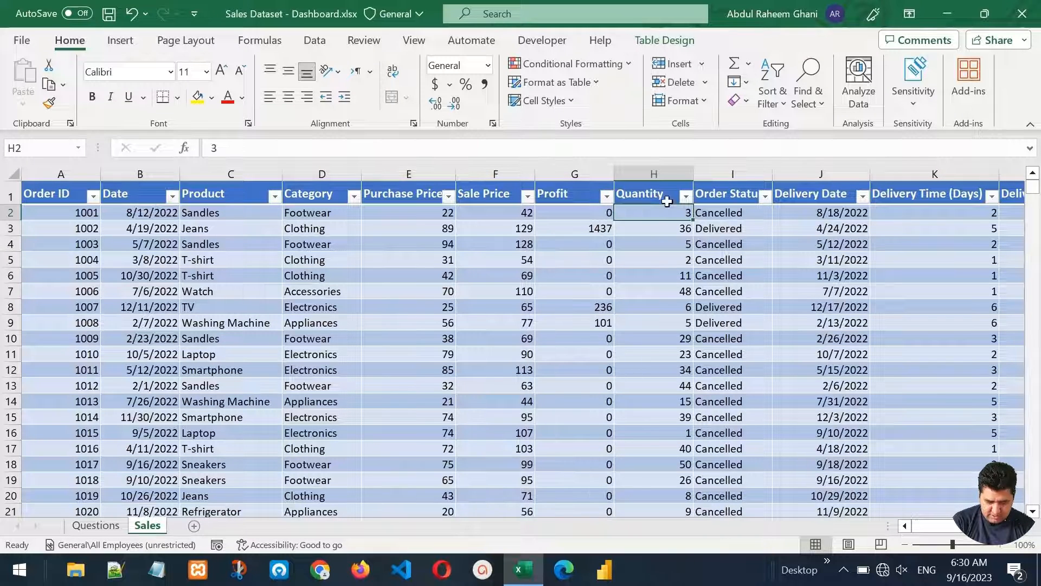
pyautogui.click(686, 197)
pyautogui.moveTo(666, 393); pyautogui.dragTo(667, 486)
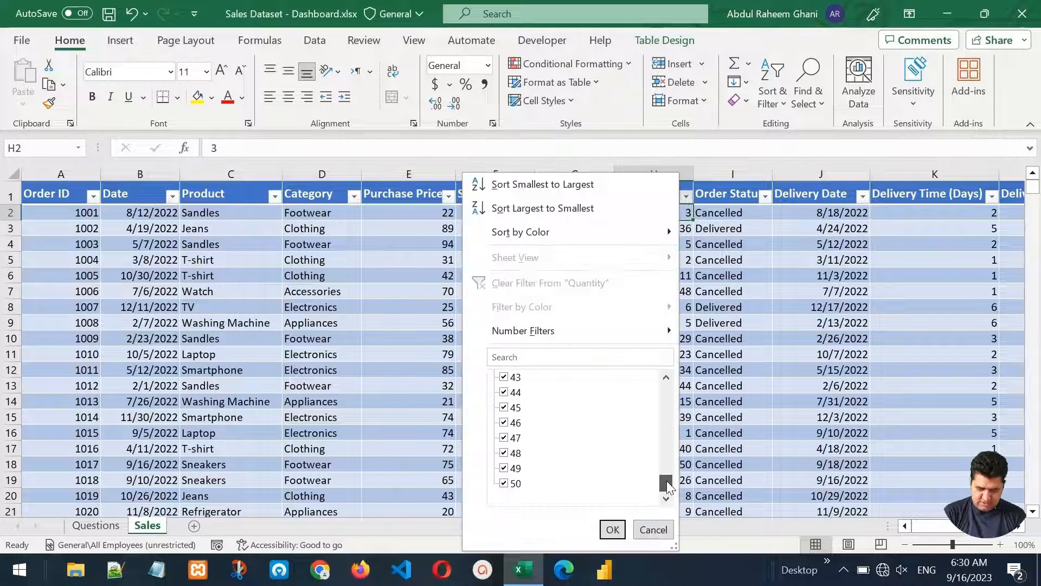
pyautogui.click(612, 530)
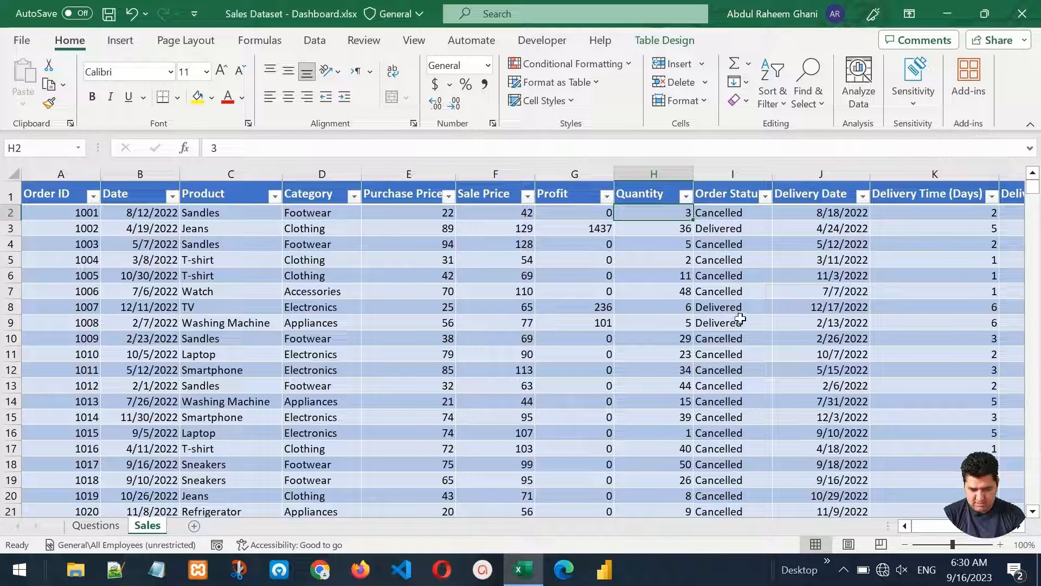
# Step: Check the Order Status values and the years in the Delivery Date filter list without applying a filter
pyautogui.click(765, 197)
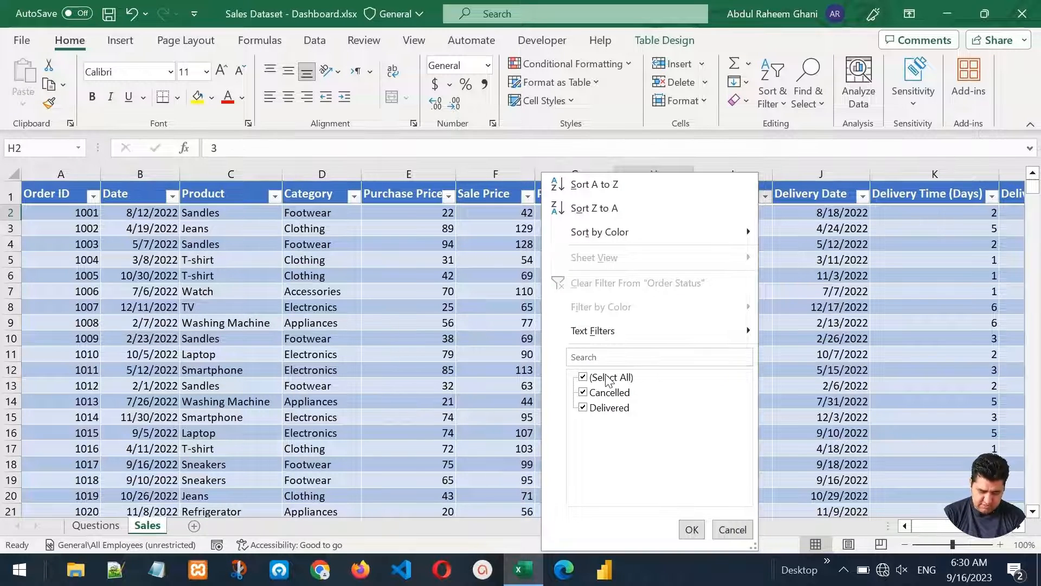
pyautogui.click(843, 258)
pyautogui.click(862, 196)
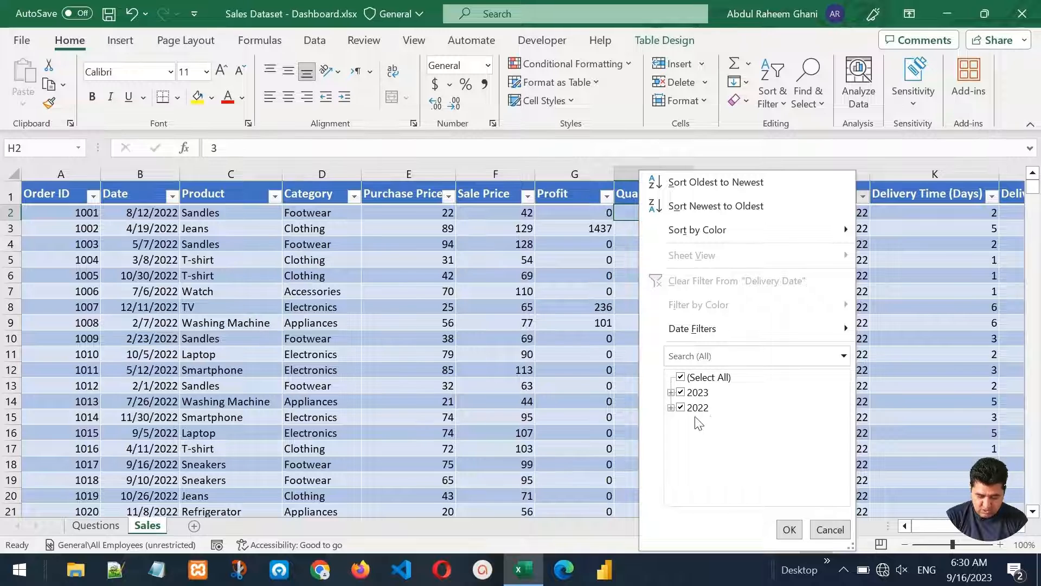
pyautogui.click(870, 289)
# Step: Check the values in the Delivery Time (Days) and Delivery Cost filter lists without applying a filter
pyautogui.hscroll(2, 871, 289)
pyautogui.click(478, 201)
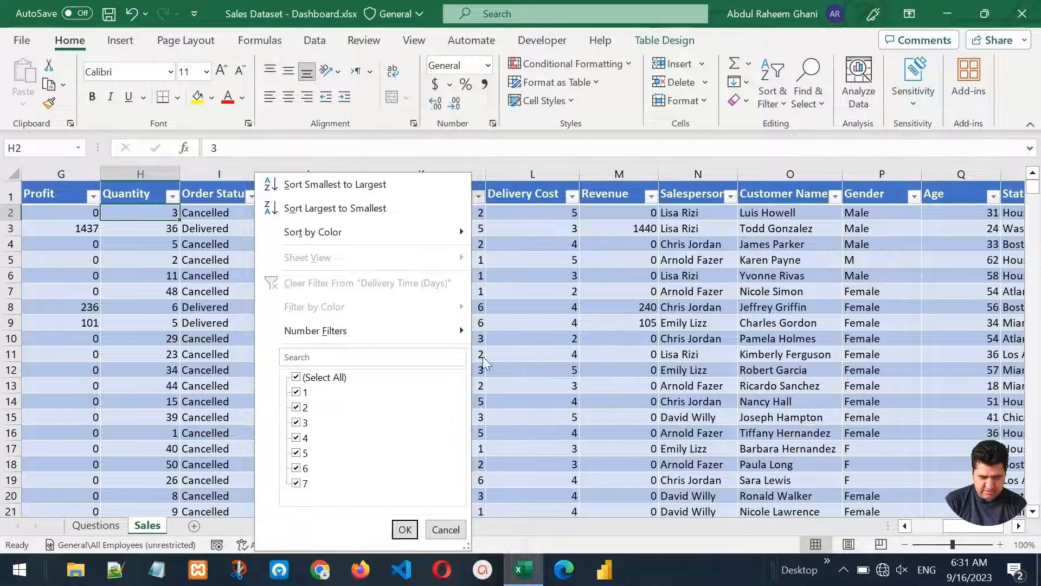
pyautogui.click(574, 278)
pyautogui.click(572, 199)
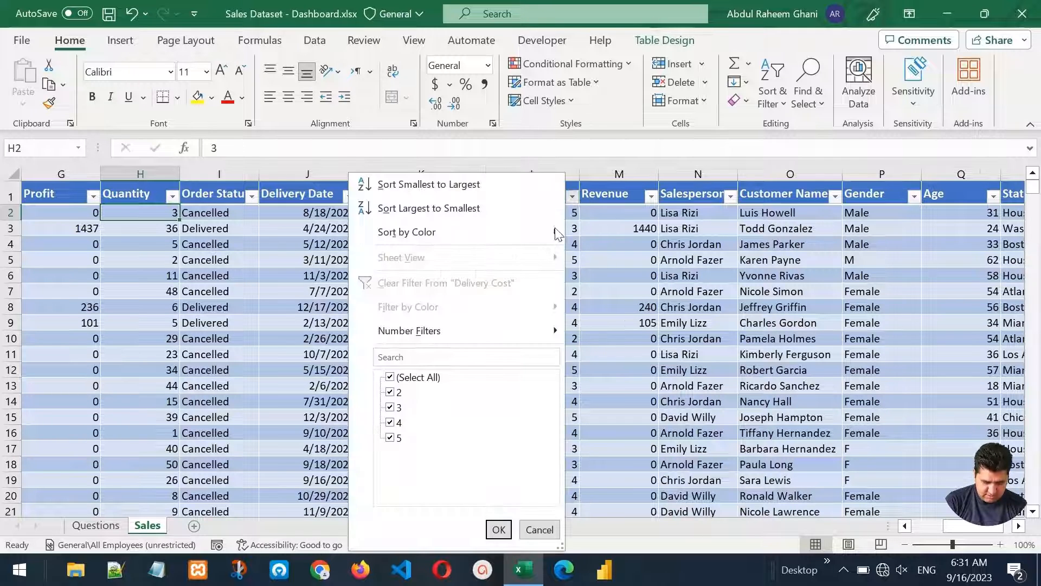
pyautogui.click(652, 233)
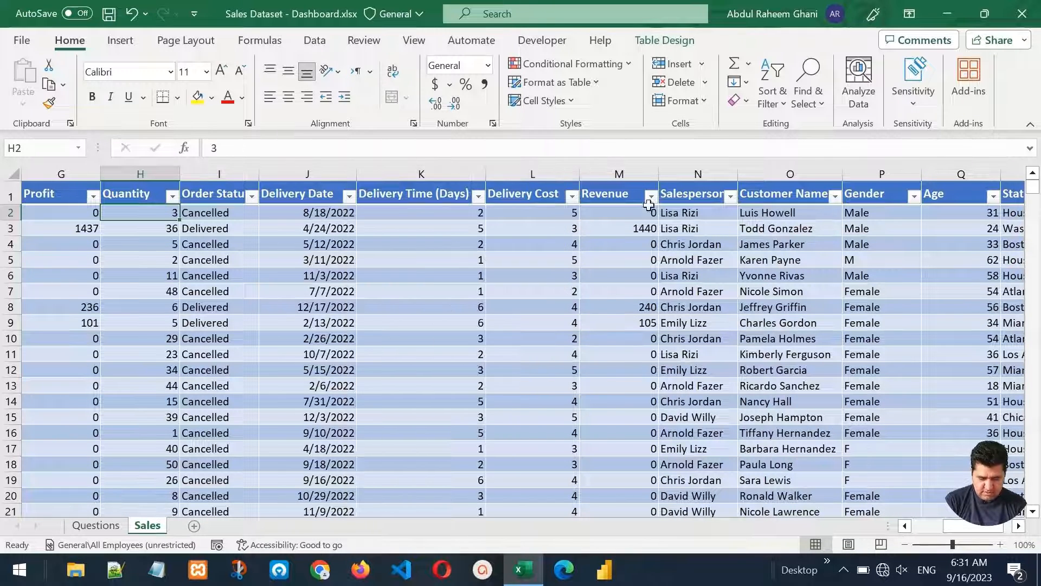
# Step: Inspect the Revenue column's filter values down to the largest one and leave the column unfiltered
pyautogui.click(651, 197)
pyautogui.moveTo(631, 382); pyautogui.dragTo(628, 510)
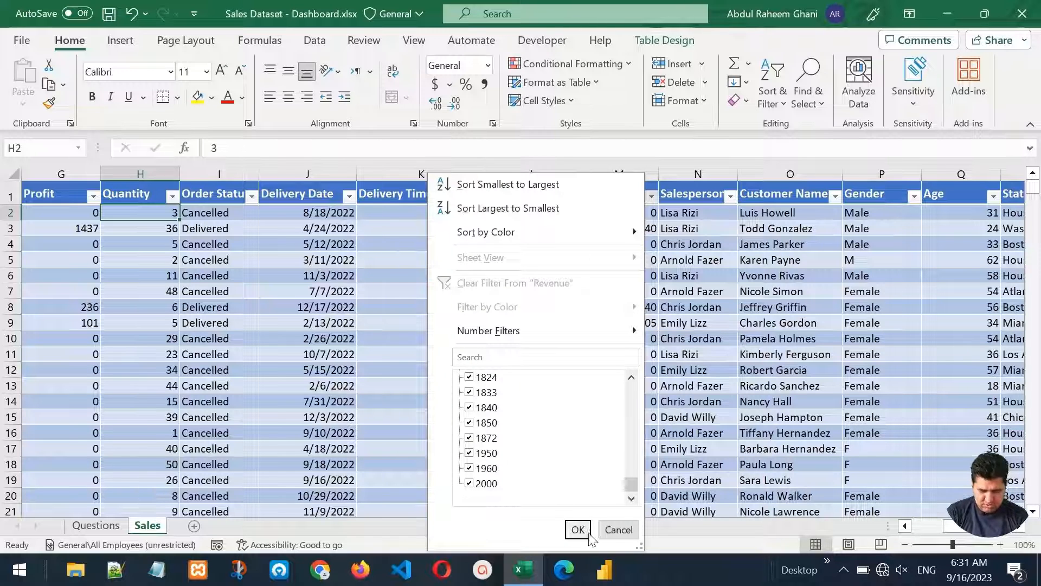
pyautogui.click(619, 529)
# Step: Filter the Gender column to inspect the F entries, and restore the filter to show all genders
pyautogui.click(914, 195)
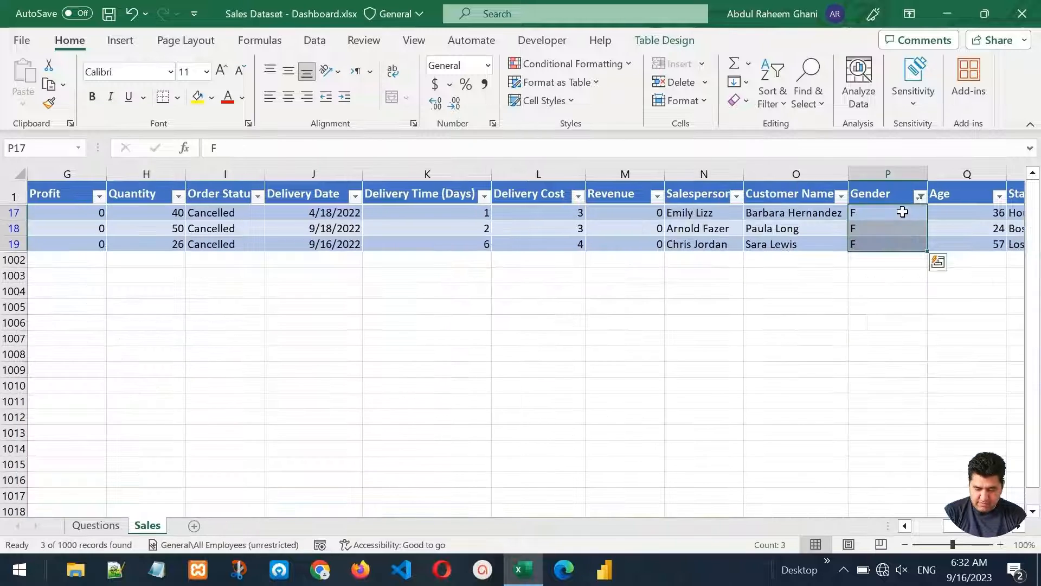
pyautogui.click(921, 197)
pyautogui.click(789, 374)
pyautogui.press('Return')
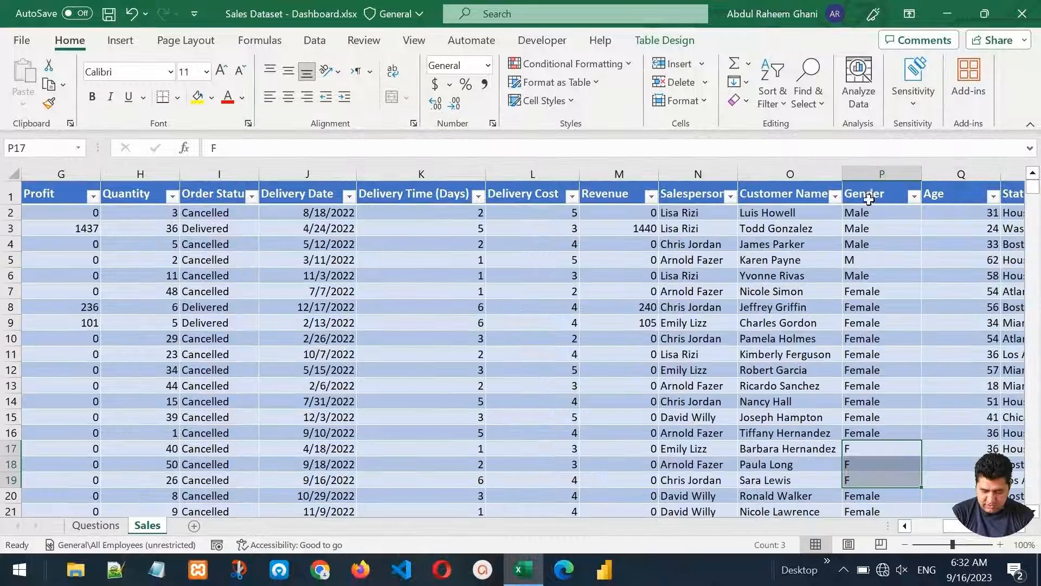
# Step: Try replacing the letter F inside the Gender entry in cell P7 with "Female", and undo the edit
pyautogui.click(881, 173)
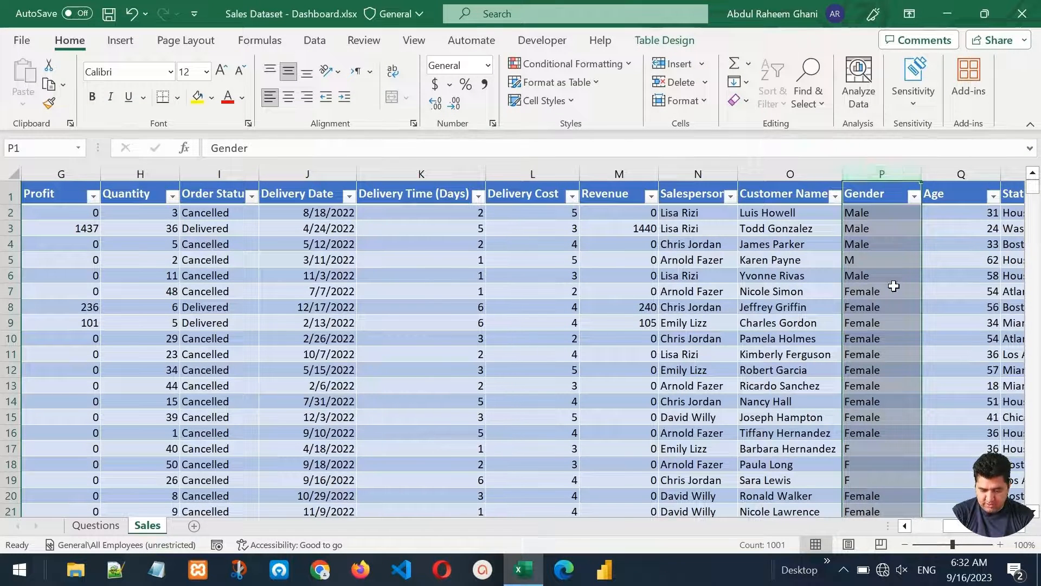
pyautogui.click(862, 291)
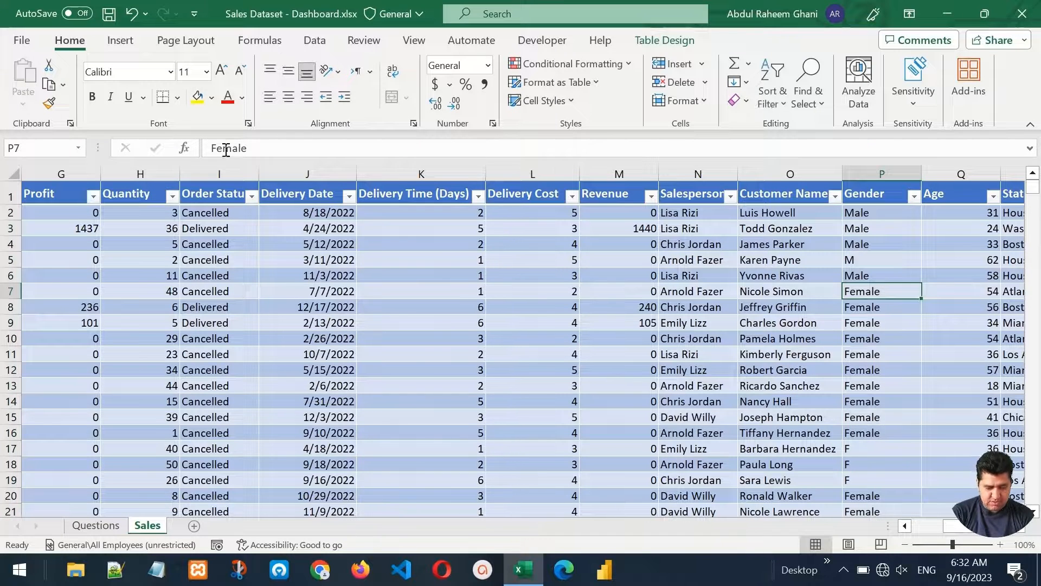
pyautogui.click(201, 143)
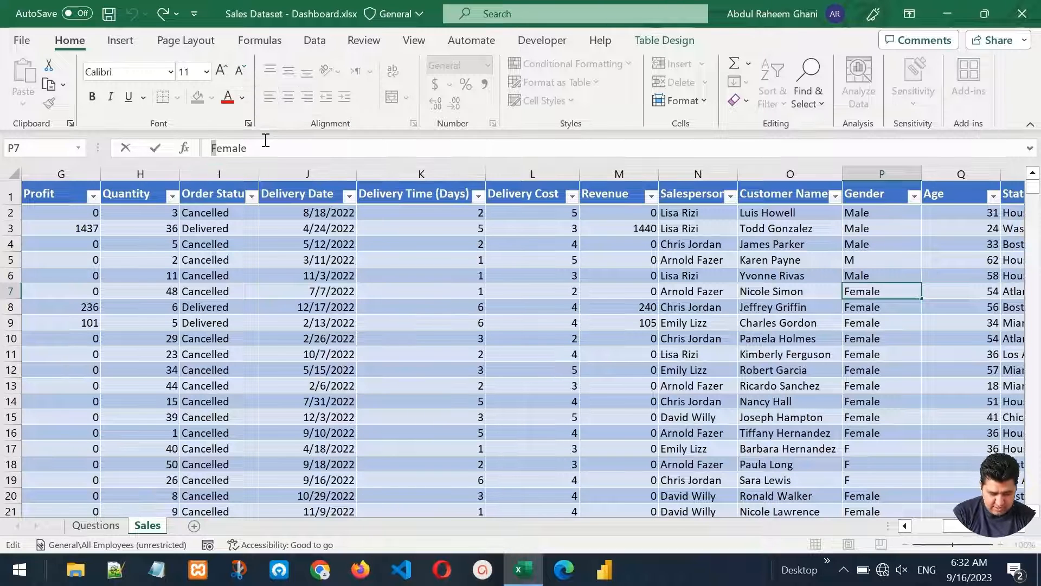
pyautogui.press('Right')
pyautogui.write('emale')
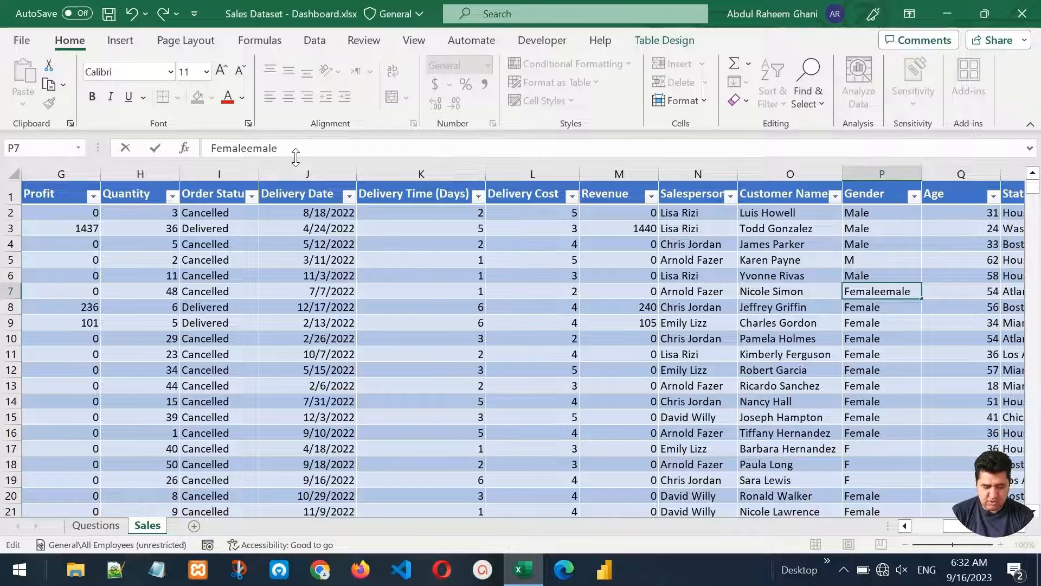
pyautogui.hotkey('ctrl', 'z')
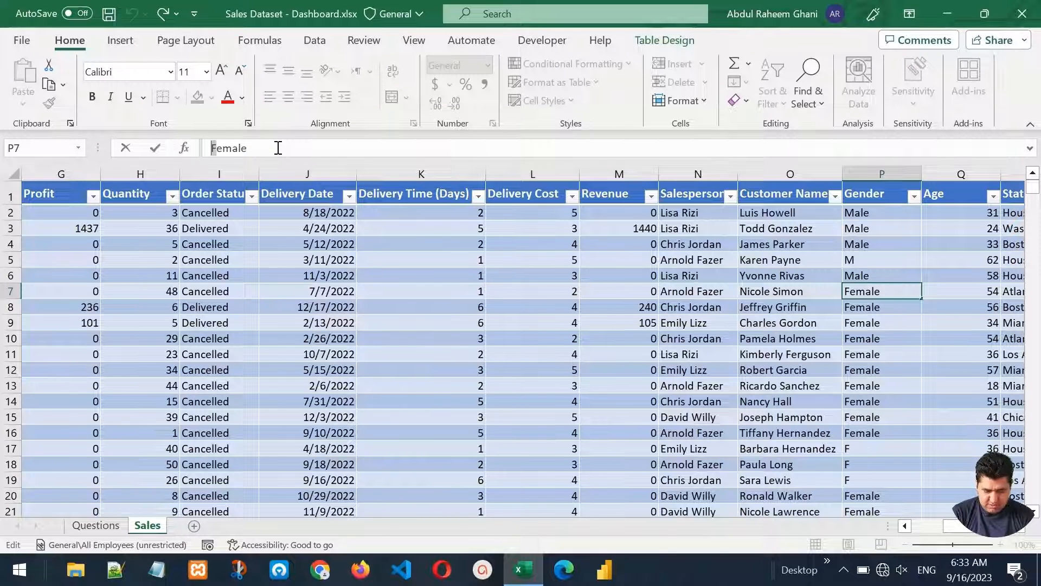
# Step: Filter the Gender column to the F entries and replace all of them at once with "Female"
pyautogui.press('Return')
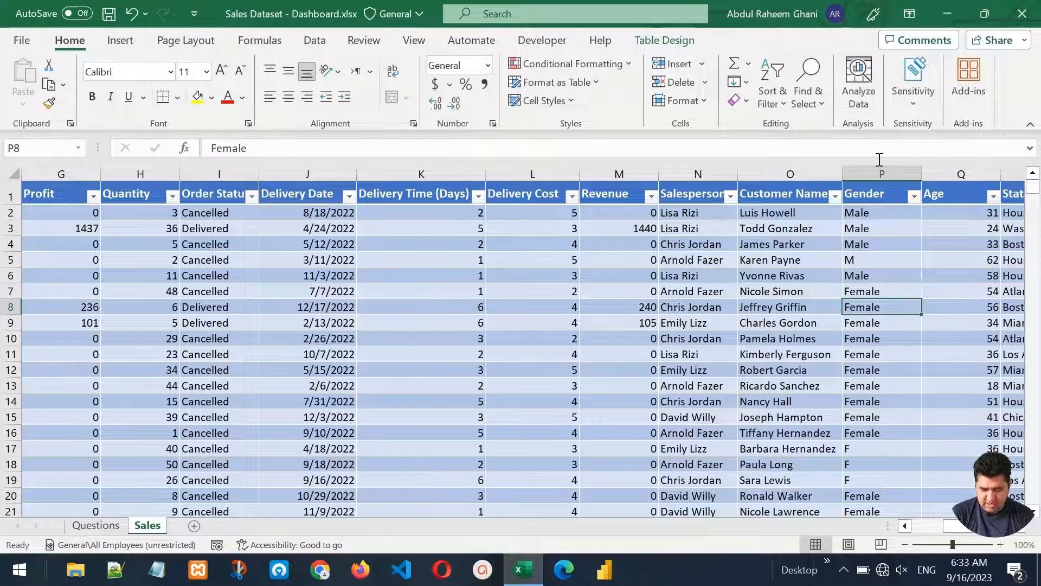
pyautogui.click(890, 197)
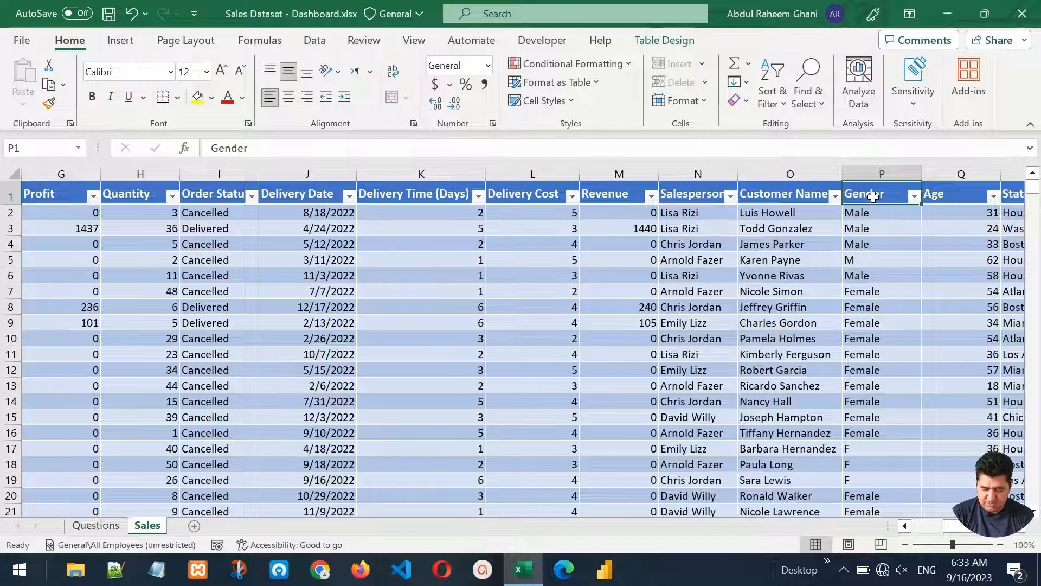
pyautogui.click(915, 197)
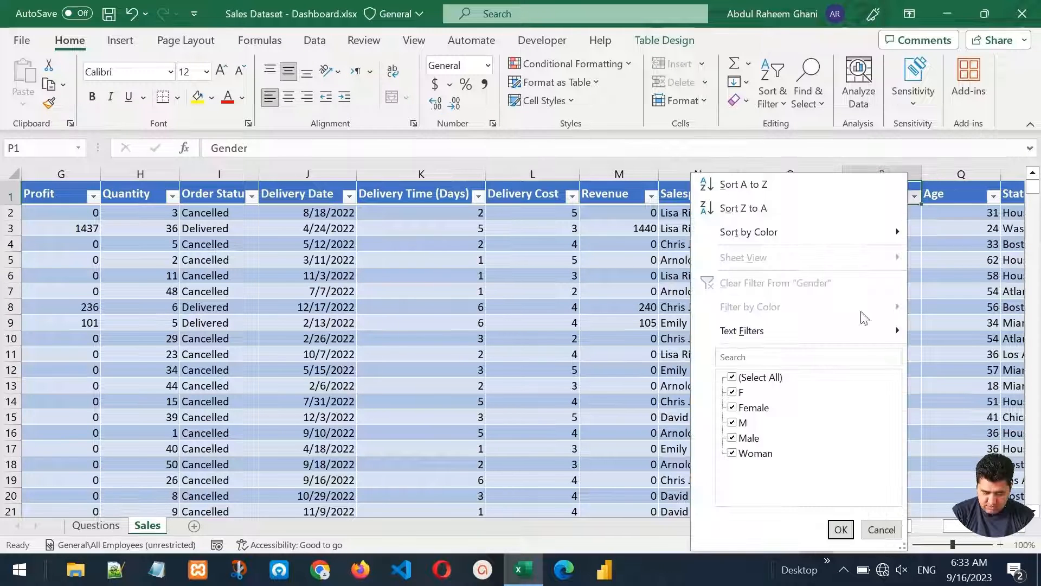
pyautogui.click(756, 378)
pyautogui.click(735, 392)
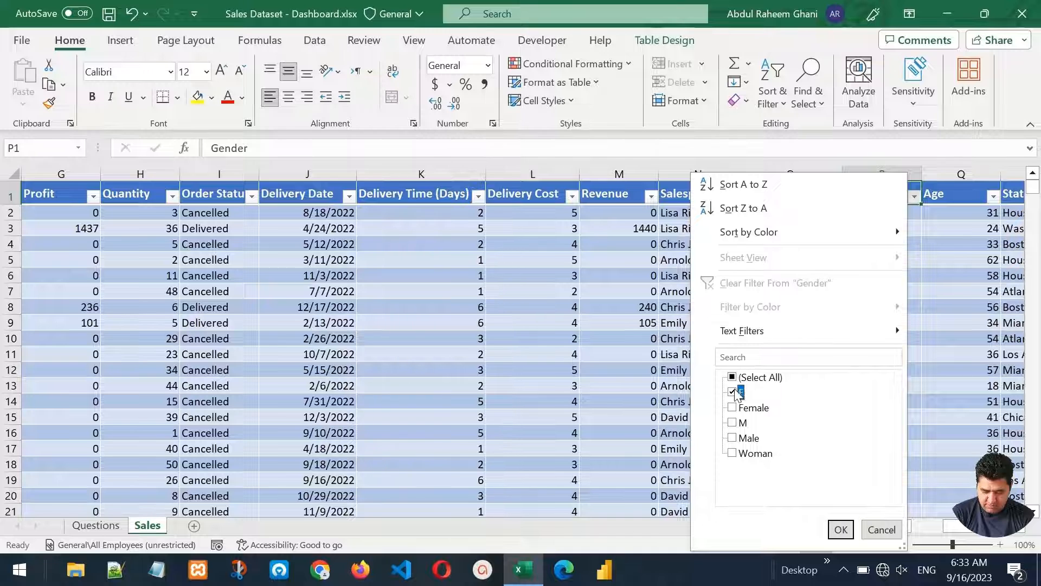
pyautogui.click(840, 529)
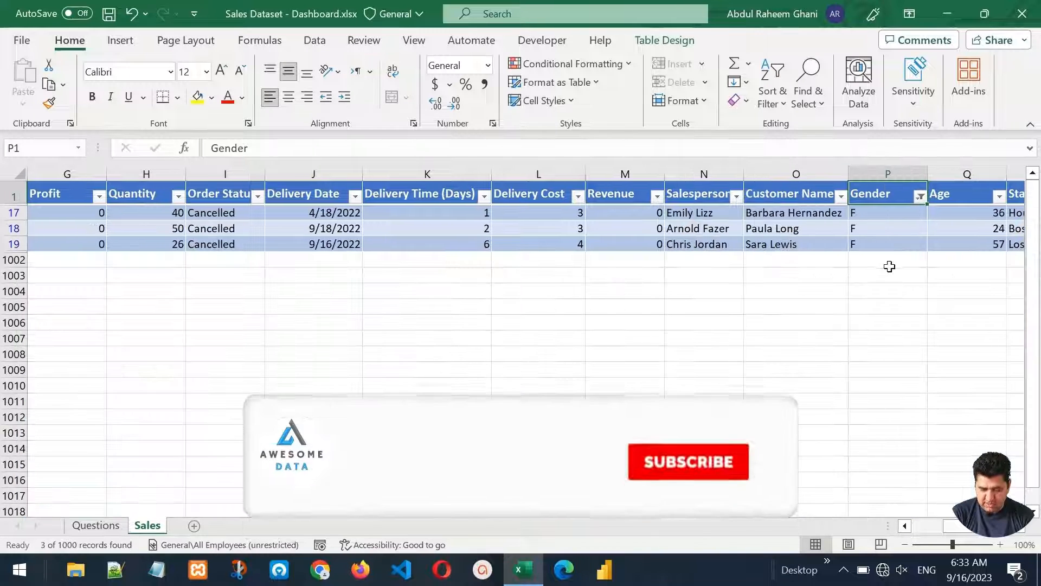
pyautogui.moveTo(872, 213); pyautogui.dragTo(876, 240)
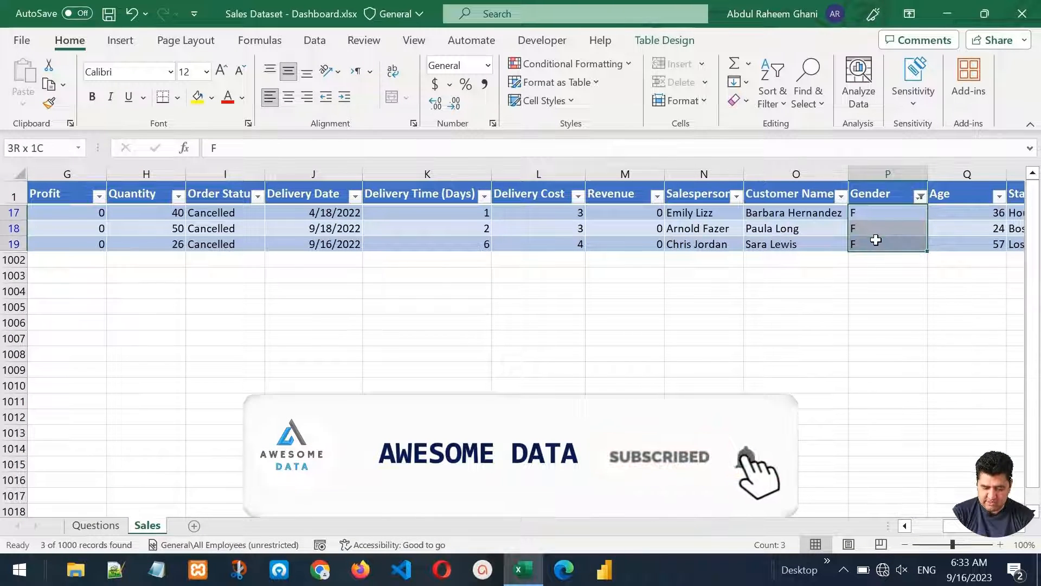
pyautogui.write('Female')
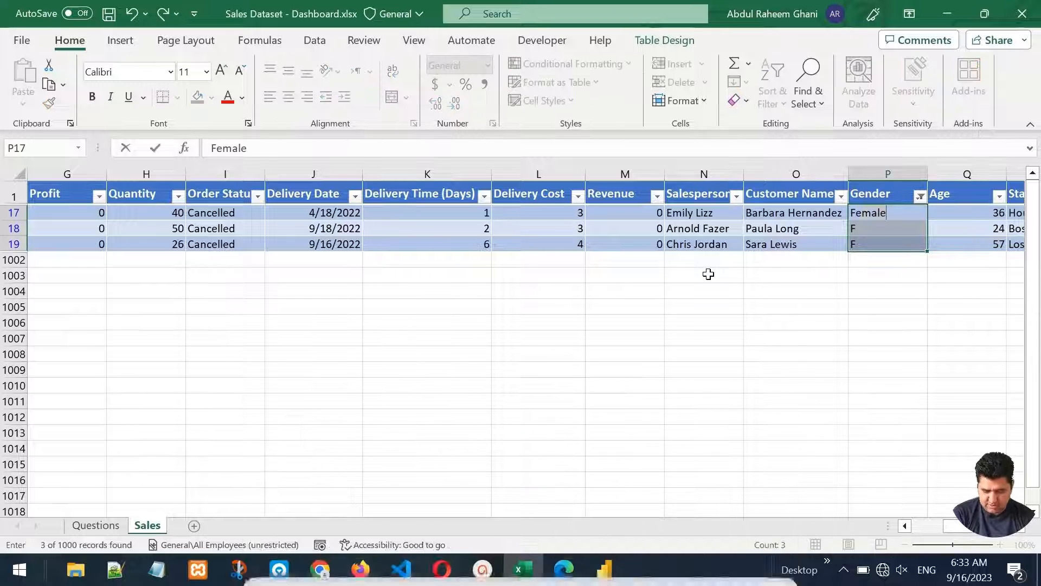
pyautogui.hotkey('ctrl', 'Return')
pyautogui.click(877, 225)
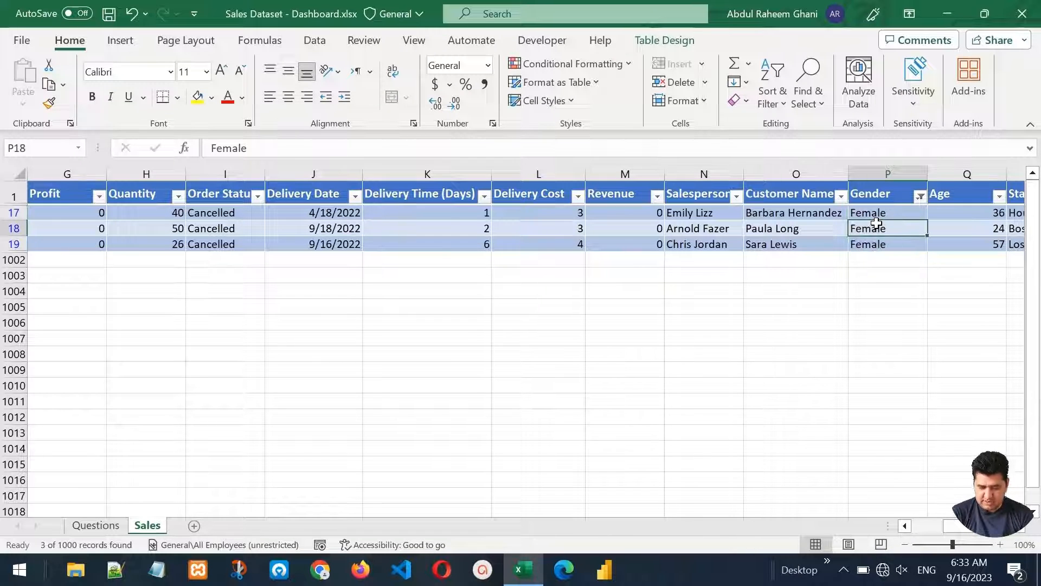
# Step: Filter the Gender column to the M entries and replace all of them at once with "Male"
pyautogui.click(920, 197)
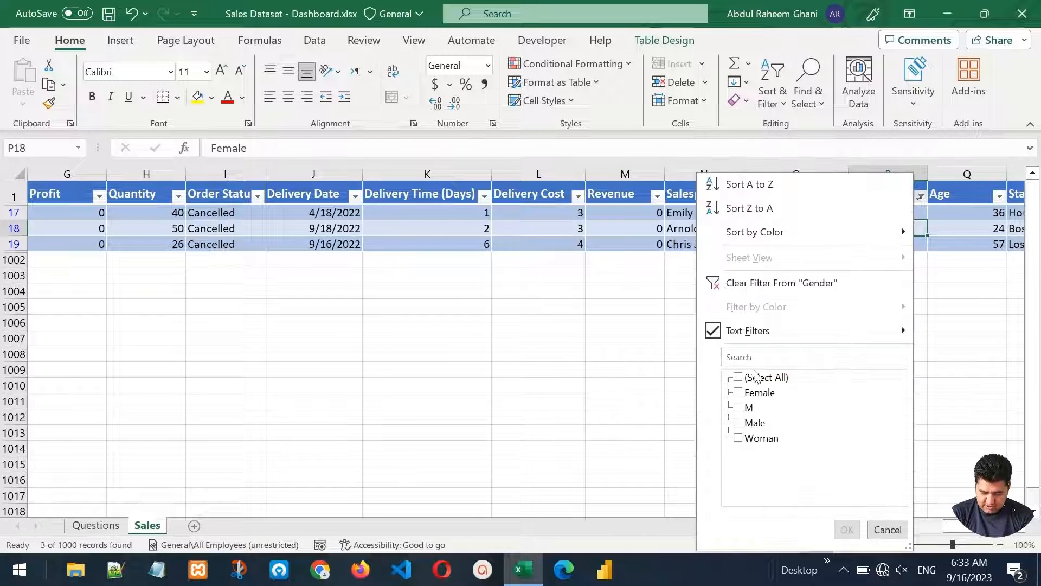
pyautogui.click(738, 408)
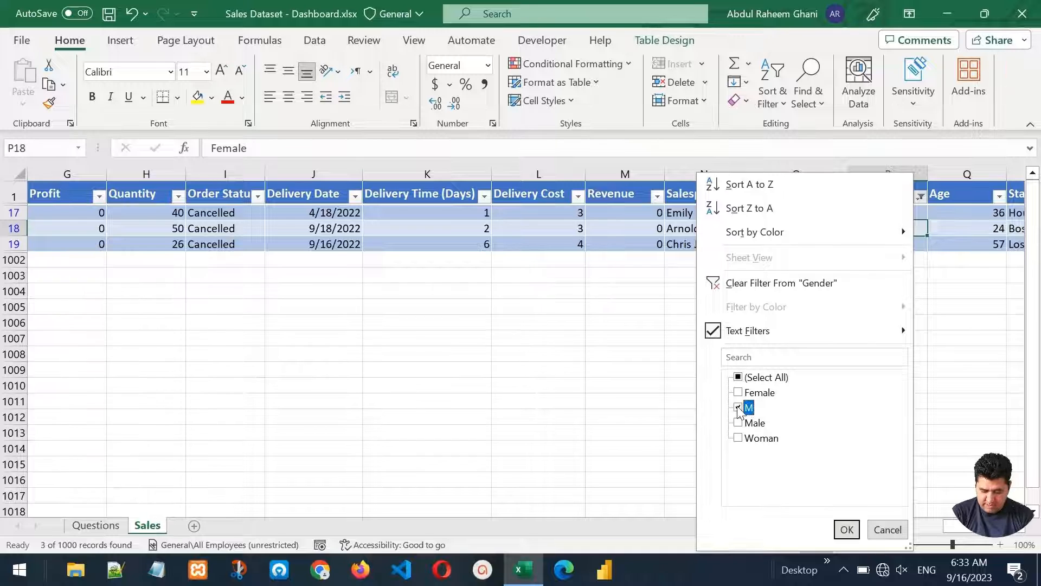
pyautogui.click(847, 528)
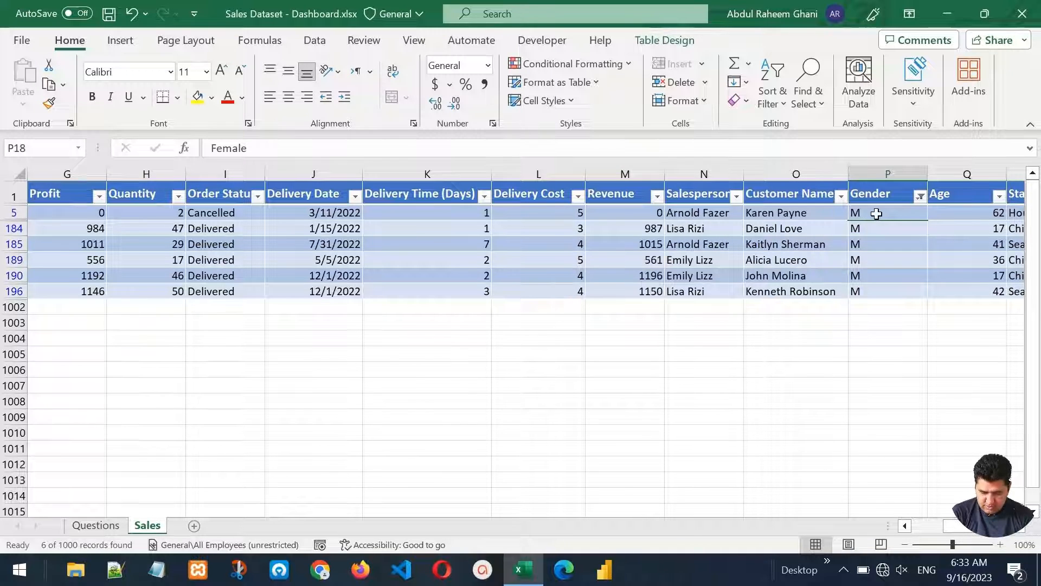
pyautogui.moveTo(877, 213); pyautogui.dragTo(876, 288)
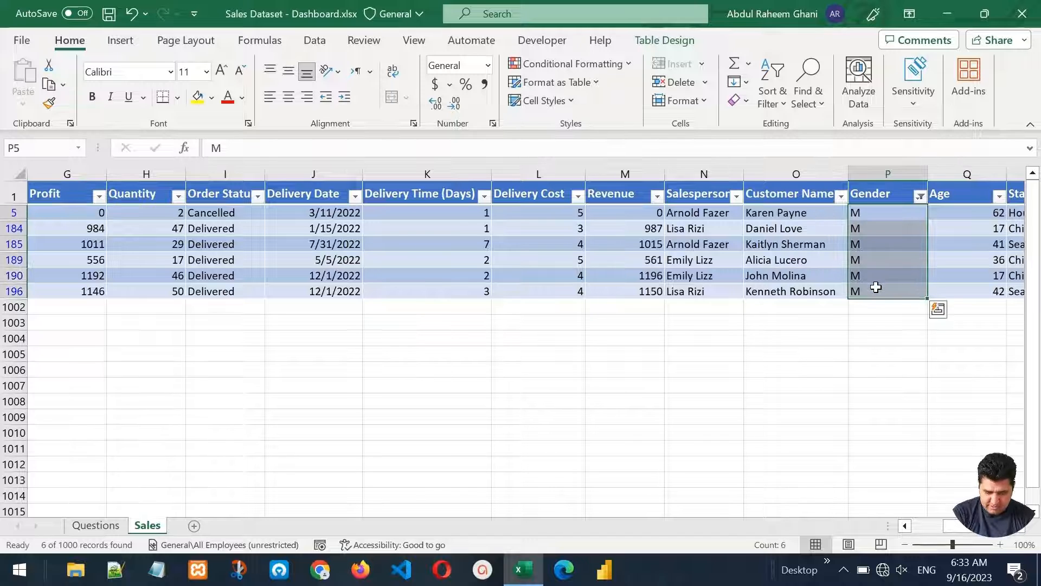
pyautogui.write('Male')
pyautogui.hotkey('ctrl', 'Return')
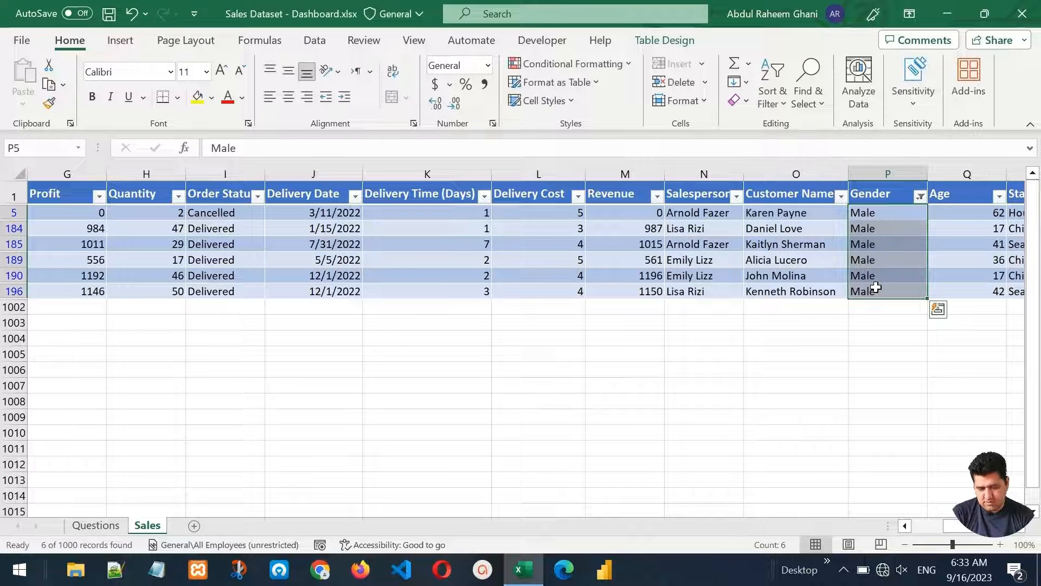
pyautogui.click(903, 243)
# Step: Filter the Gender column to the Woman entries and replace all of them at once with "Female"
pyautogui.click(920, 196)
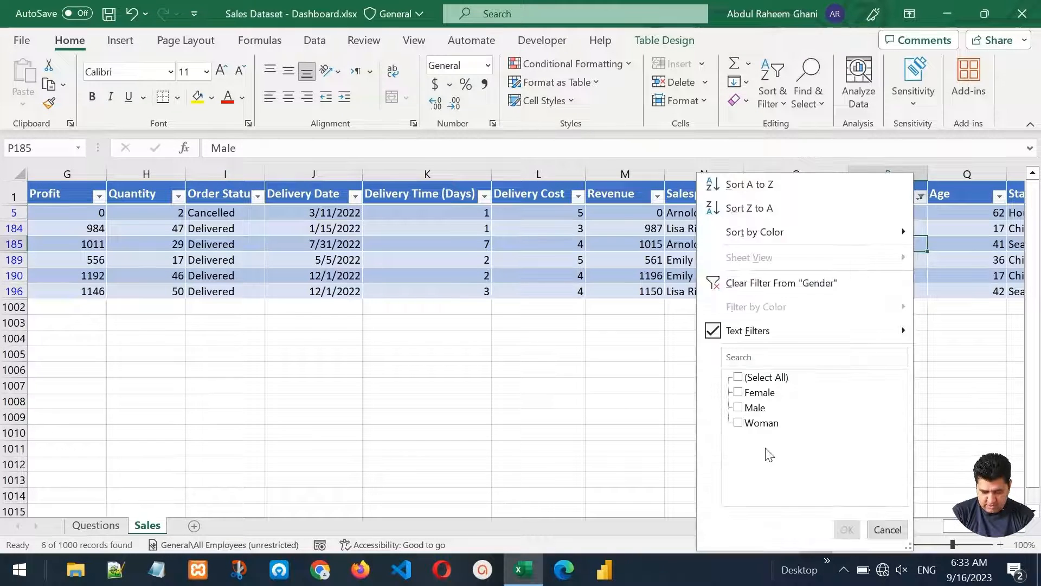
pyautogui.click(738, 423)
pyautogui.click(847, 529)
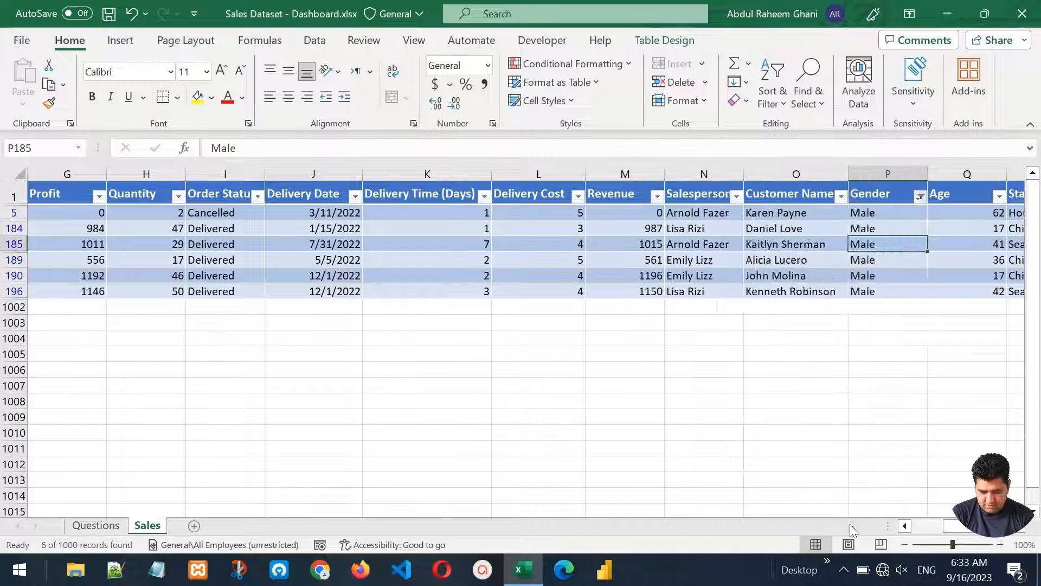
pyautogui.moveTo(886, 215); pyautogui.dragTo(886, 247)
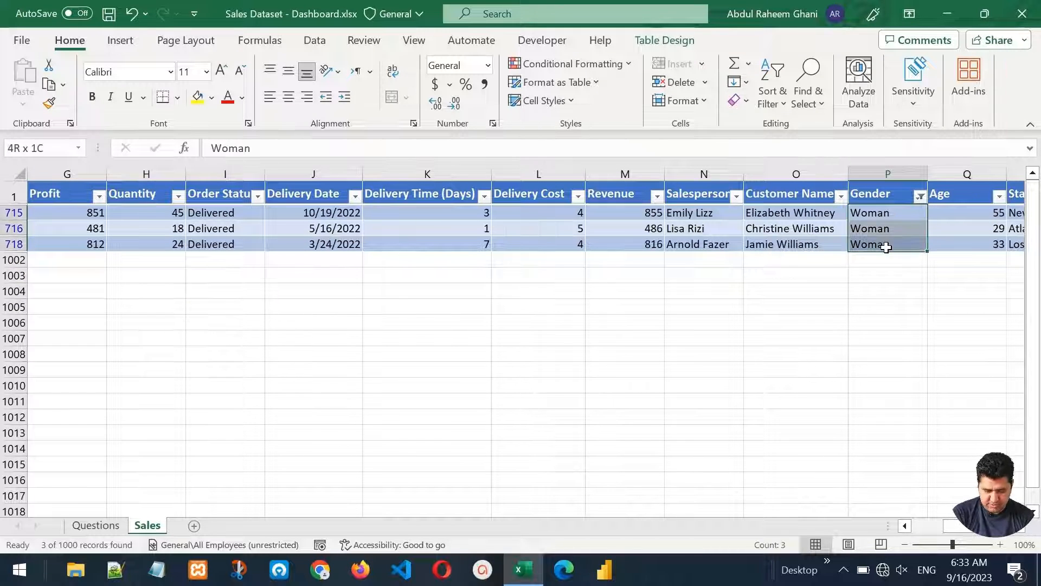
pyautogui.write('Female')
pyautogui.hotkey('ctrl', 'Return')
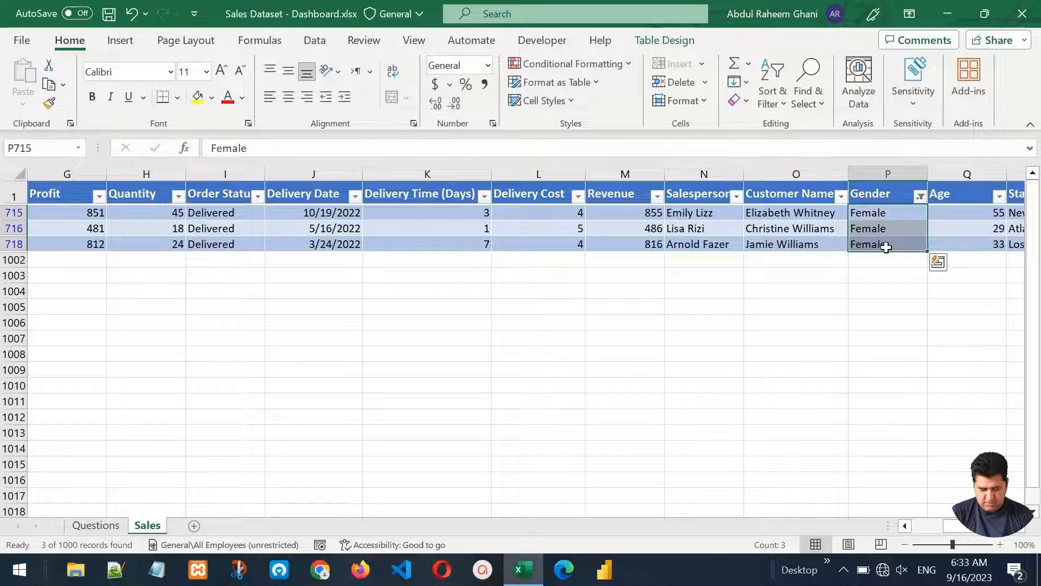
# Step: Save the workbook, clear the Gender column's filter, and check which gender values remain
pyautogui.hotkey('ctrl', 'Up')
pyautogui.hotkey('ctrl', 's')
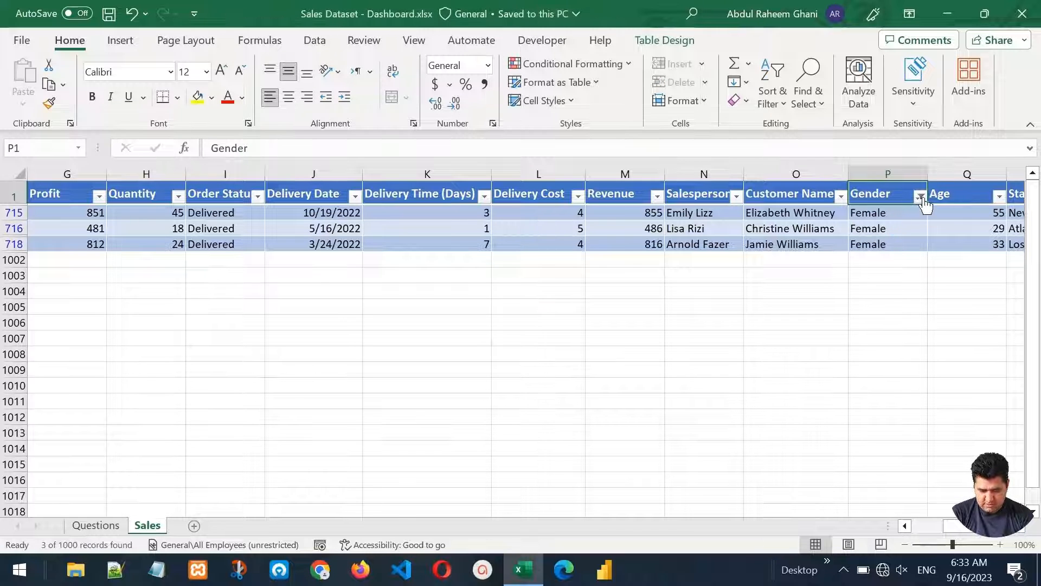
pyautogui.click(921, 197)
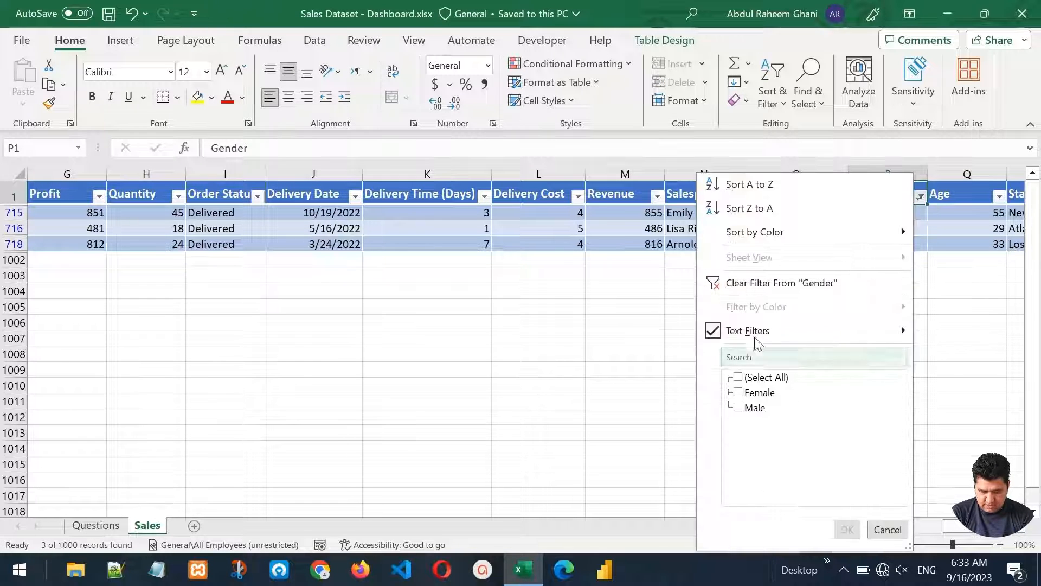
pyautogui.click(762, 283)
pyautogui.click(914, 196)
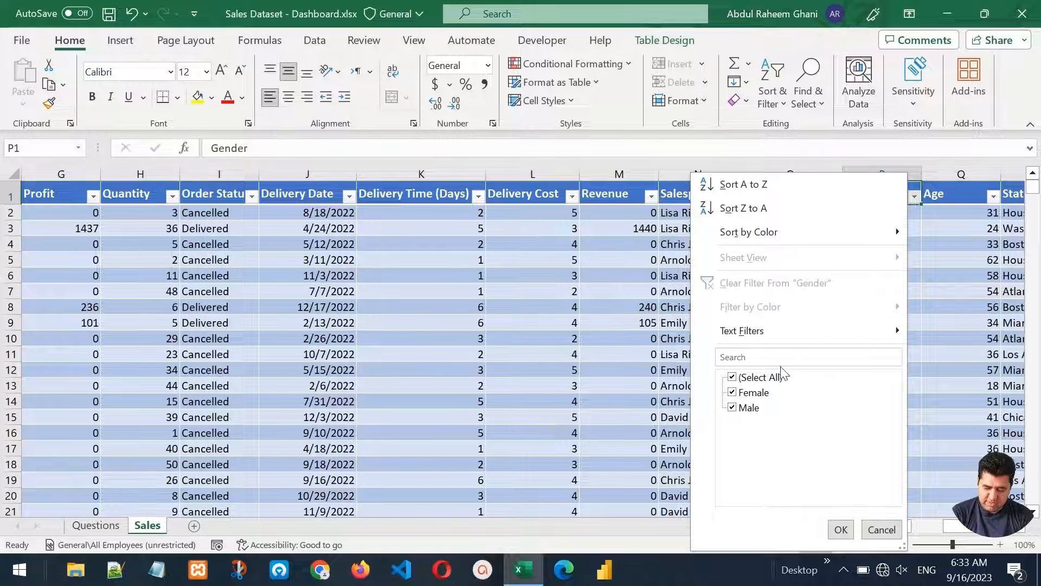
pyautogui.click(841, 529)
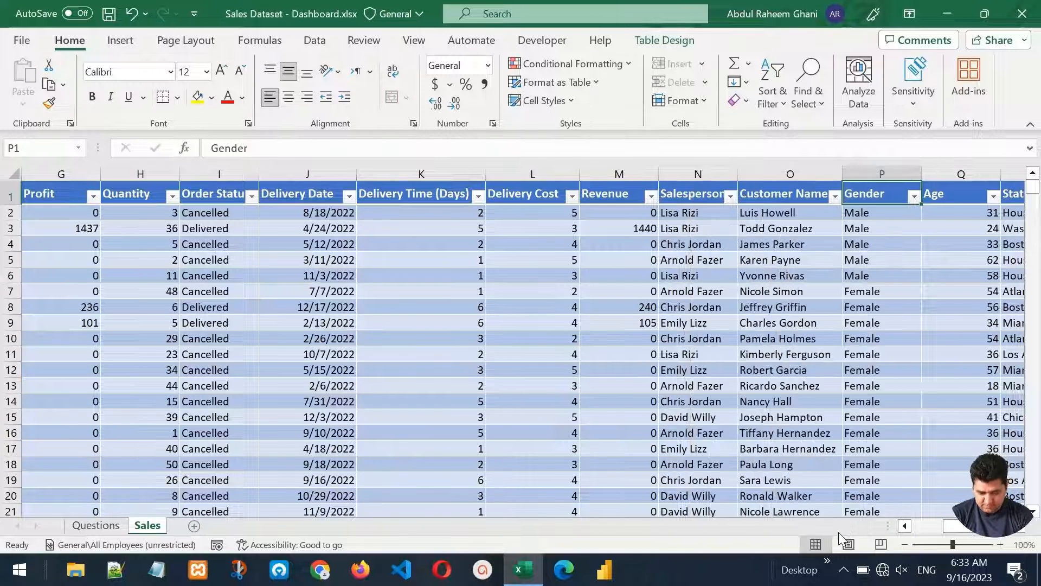
# Step: Inspect the Age column's filter values down to the highest age and leave the column unfiltered
pyautogui.press('Right')
pyautogui.press('Right')
pyautogui.press('Right')
pyautogui.press('Right')
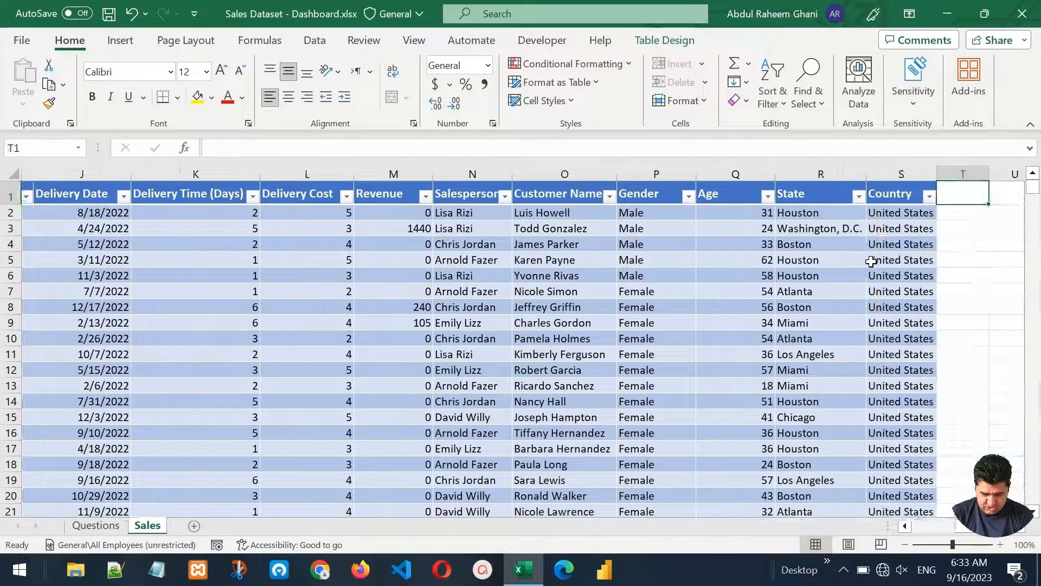
pyautogui.click(753, 195)
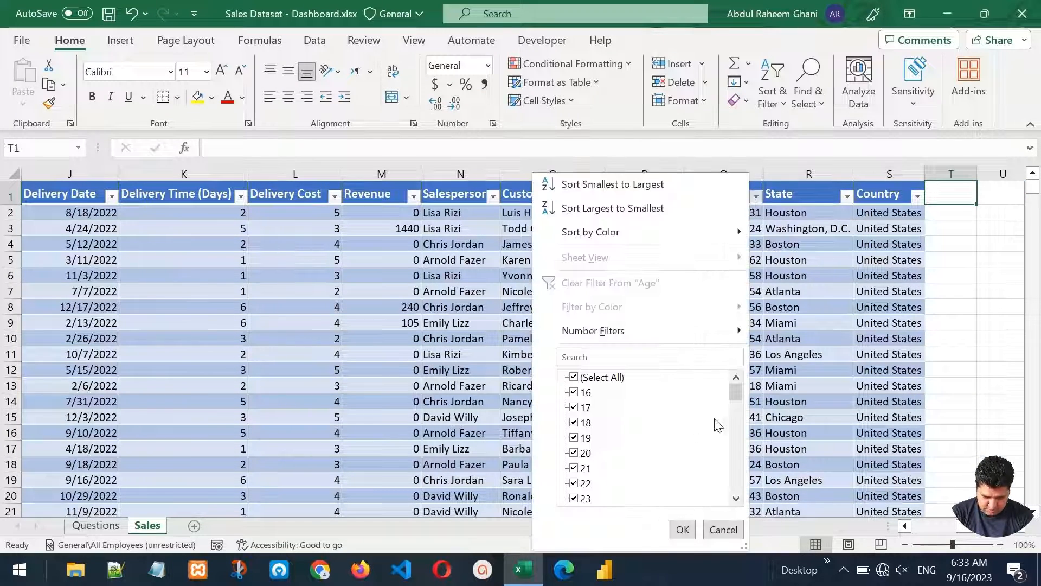
pyautogui.moveTo(737, 387); pyautogui.dragTo(735, 491)
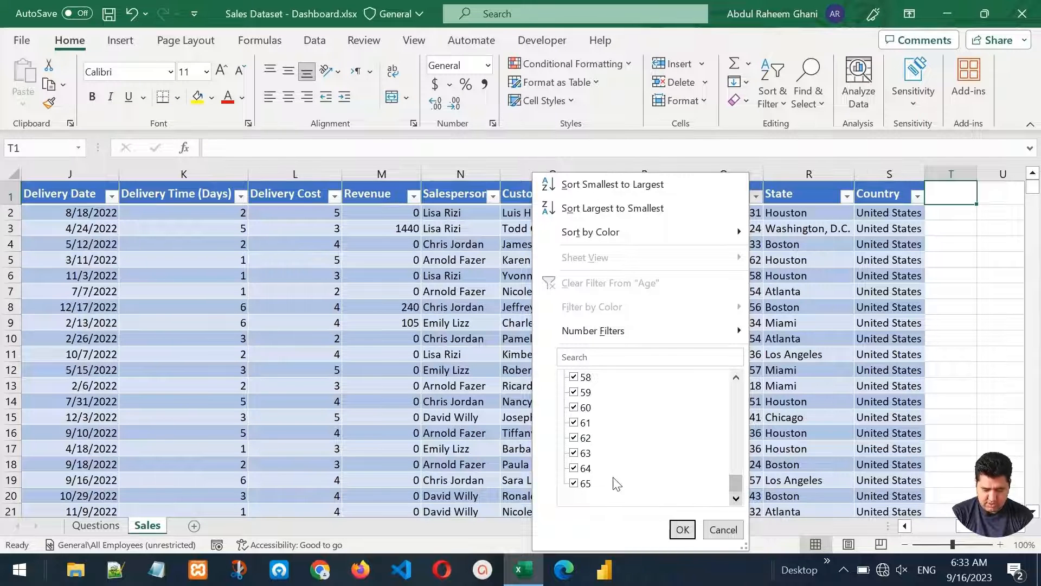
pyautogui.click(683, 531)
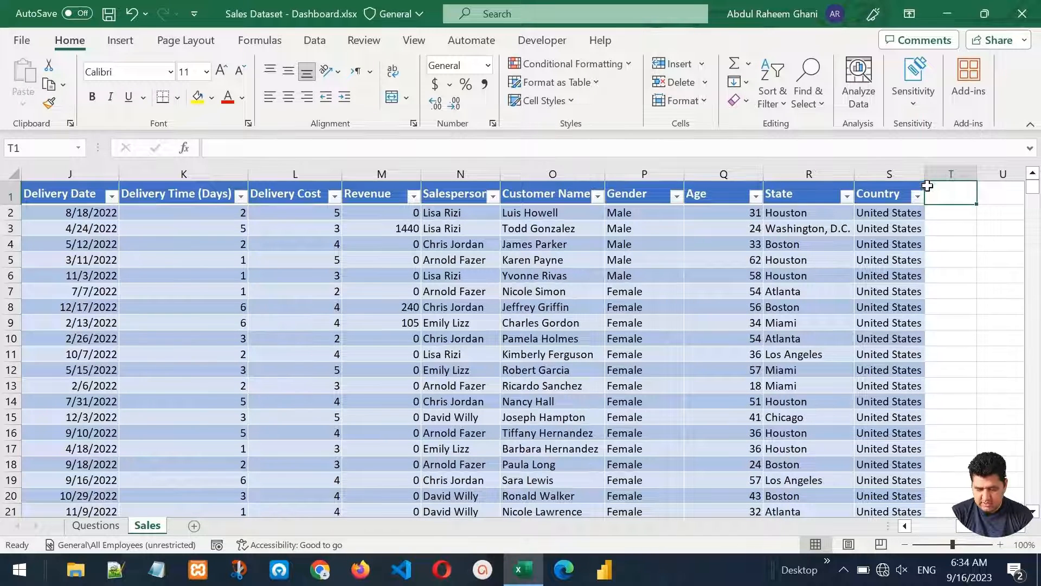
# Step: Check the Country column's filter values without applying a filter, return to the first column header, and save the workbook
pyautogui.click(917, 196)
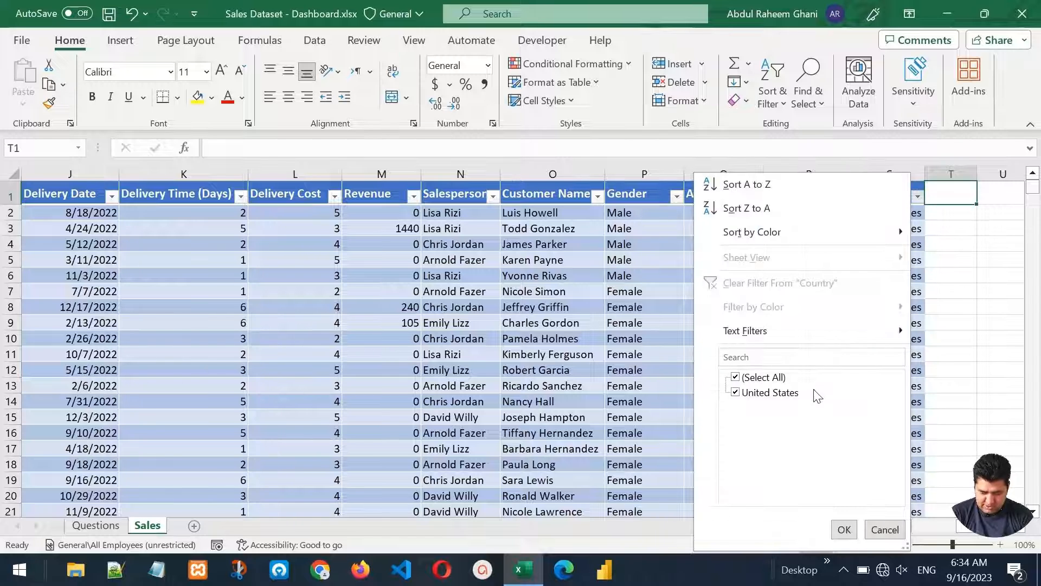
pyautogui.click(846, 530)
pyautogui.press('Left')
pyautogui.press('Left')
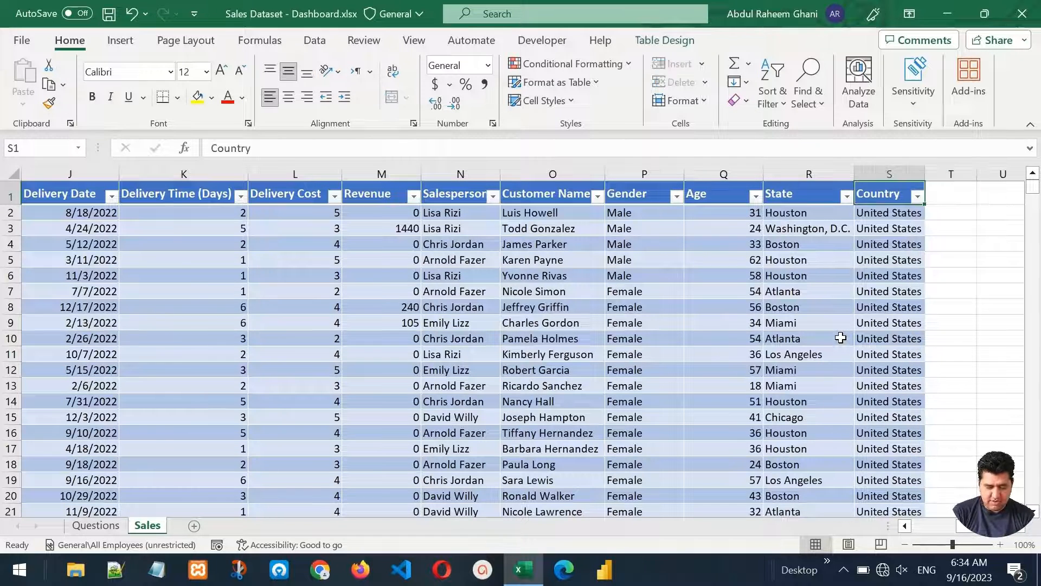
pyautogui.hotkey('ctrl', 'Left')
pyautogui.hotkey('ctrl', 's')
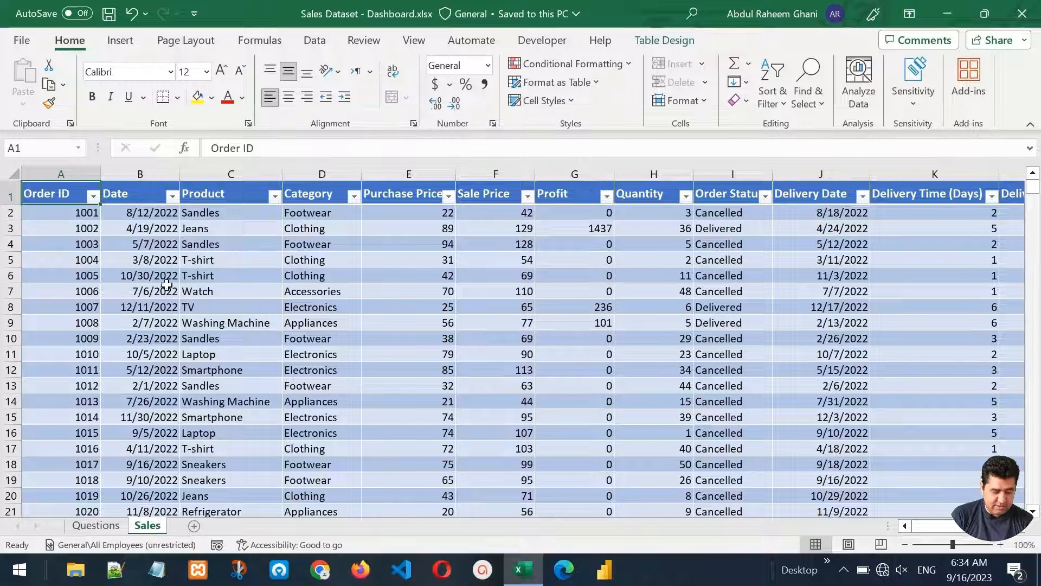
# Step: Insert a new table column between Date and Product and title it "Month"
pyautogui.click(130, 195)
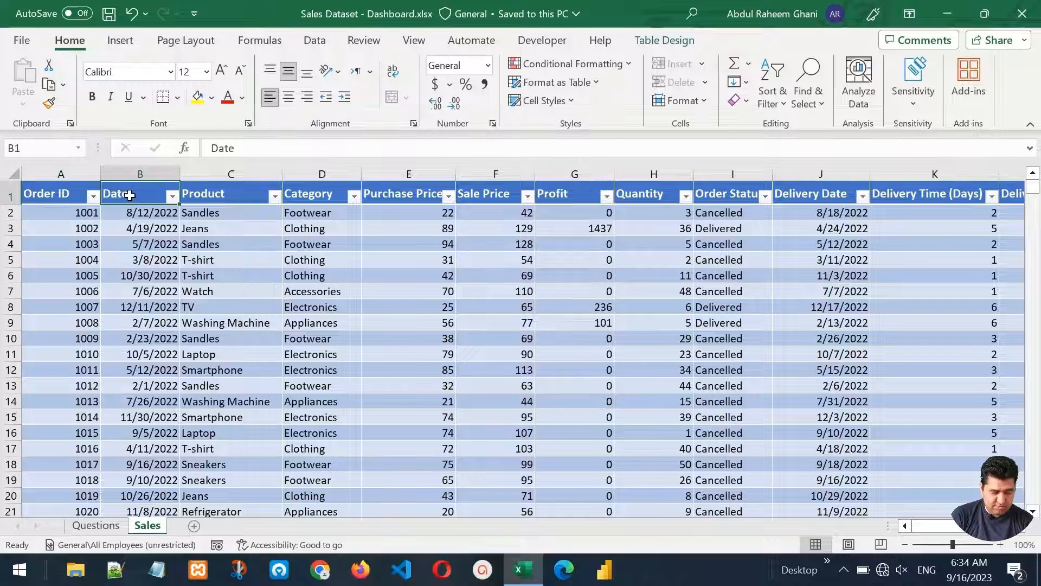
pyautogui.click(145, 168)
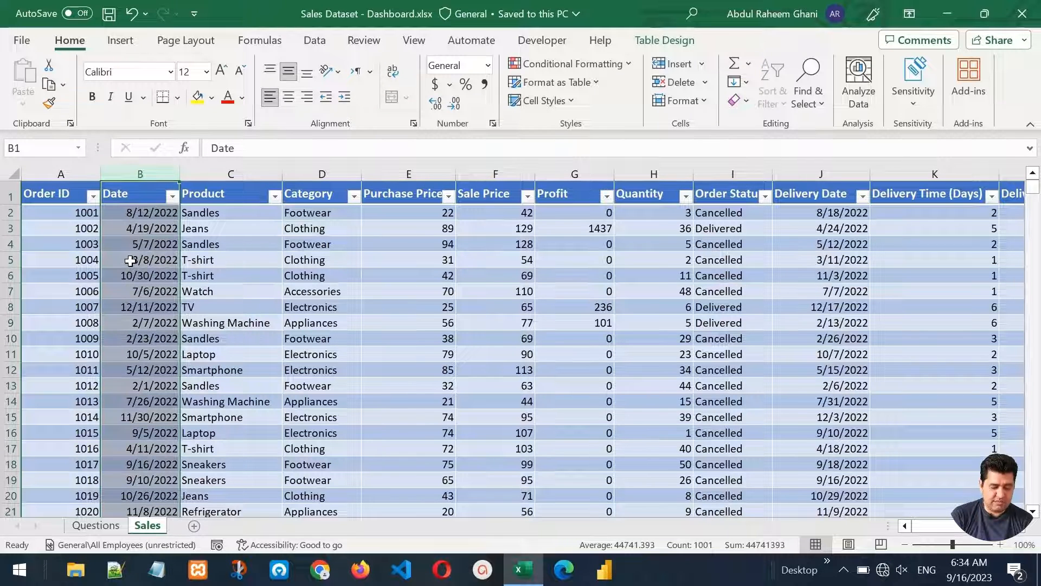
pyautogui.click(140, 195)
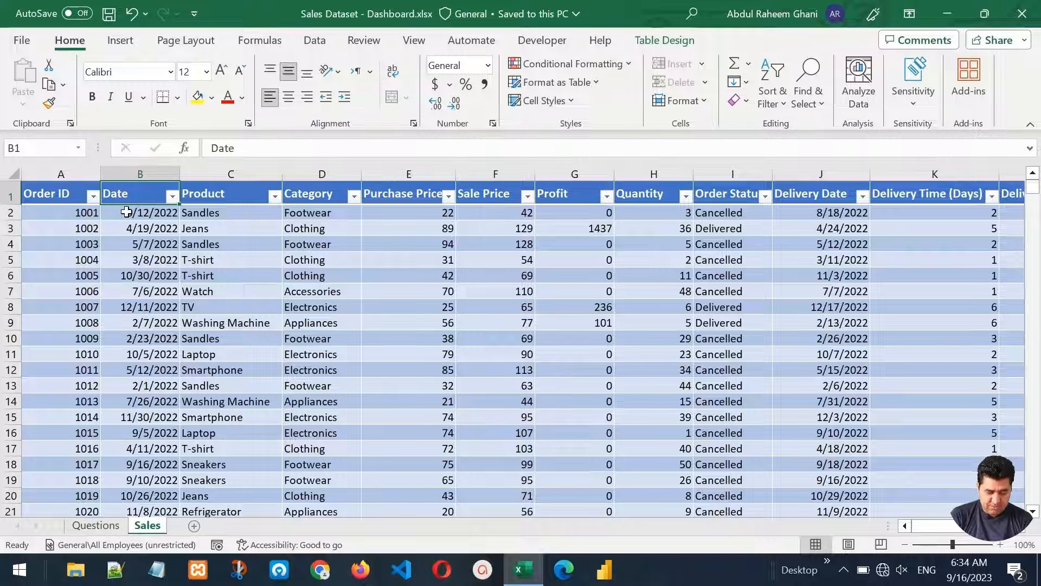
pyautogui.rightClick(208, 175)
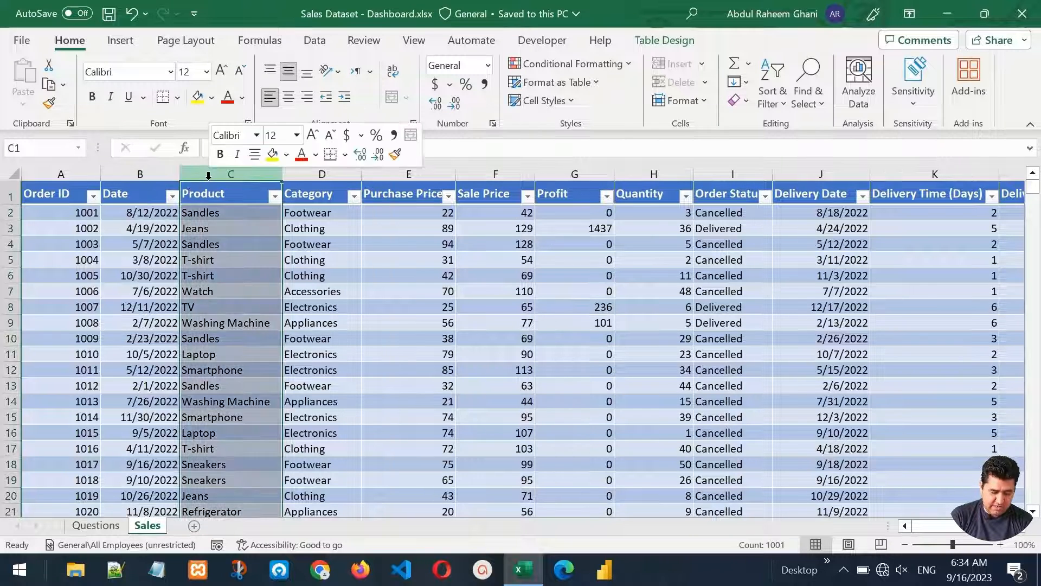
pyautogui.click(262, 341)
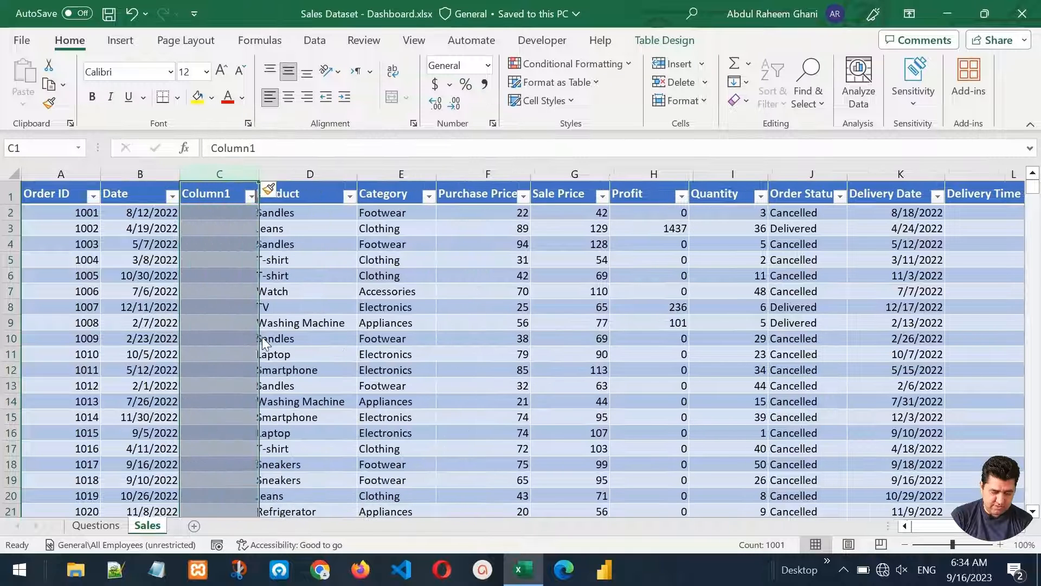
pyautogui.click(233, 196)
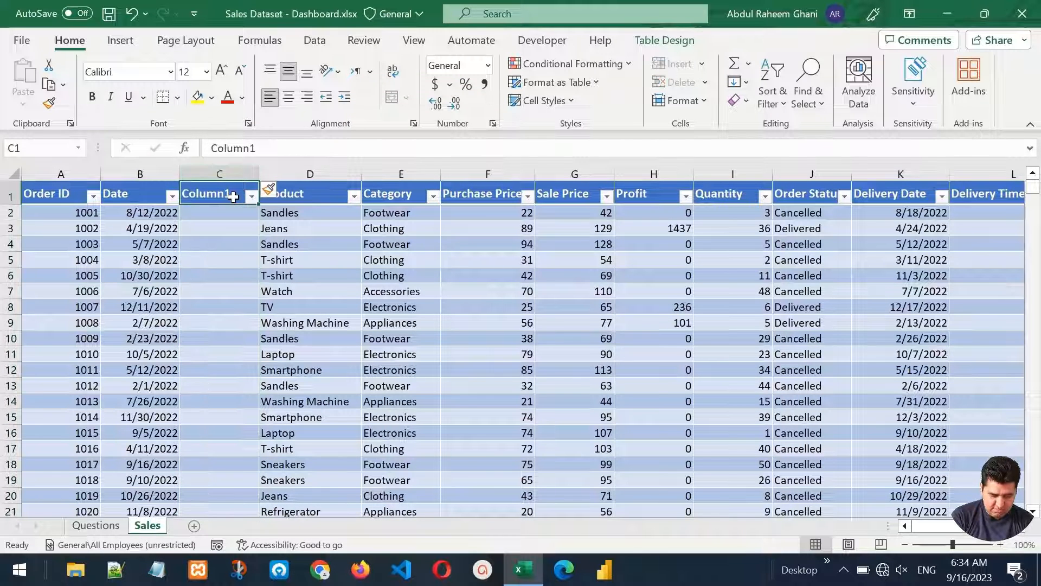
pyautogui.write('Month')
pyautogui.press('Return')
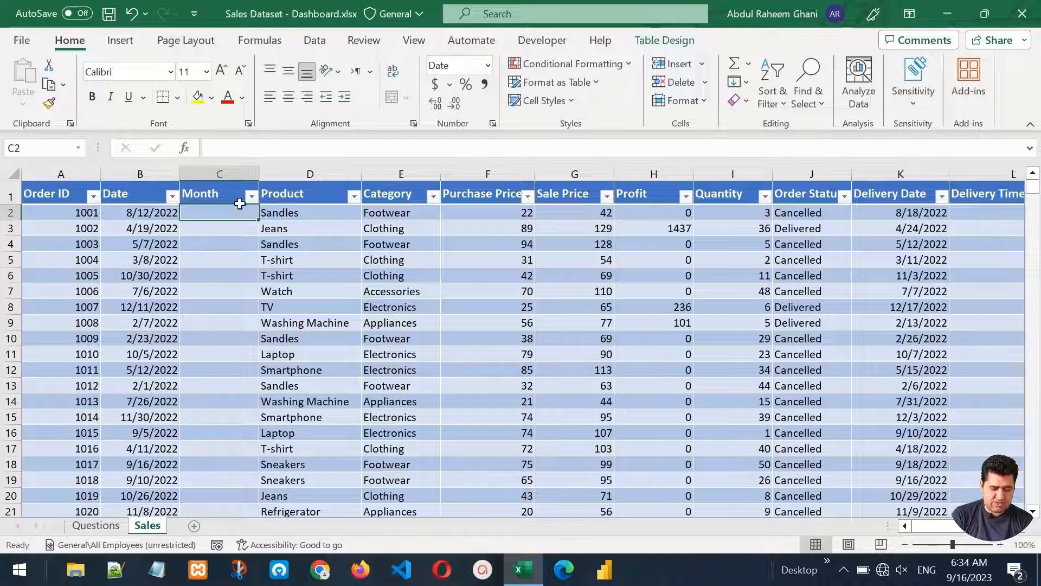
pyautogui.click(143, 212)
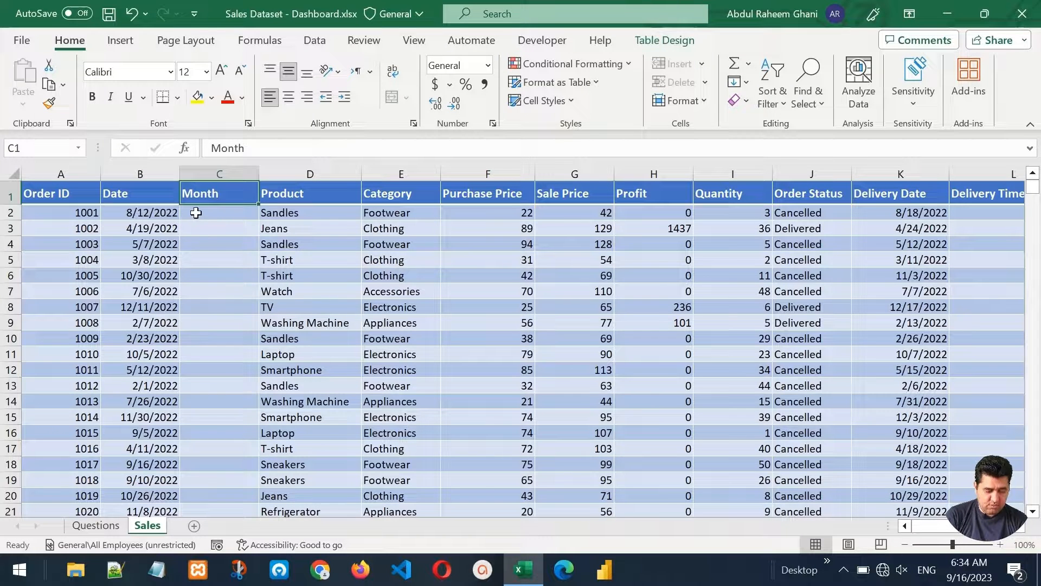
pyautogui.click(199, 213)
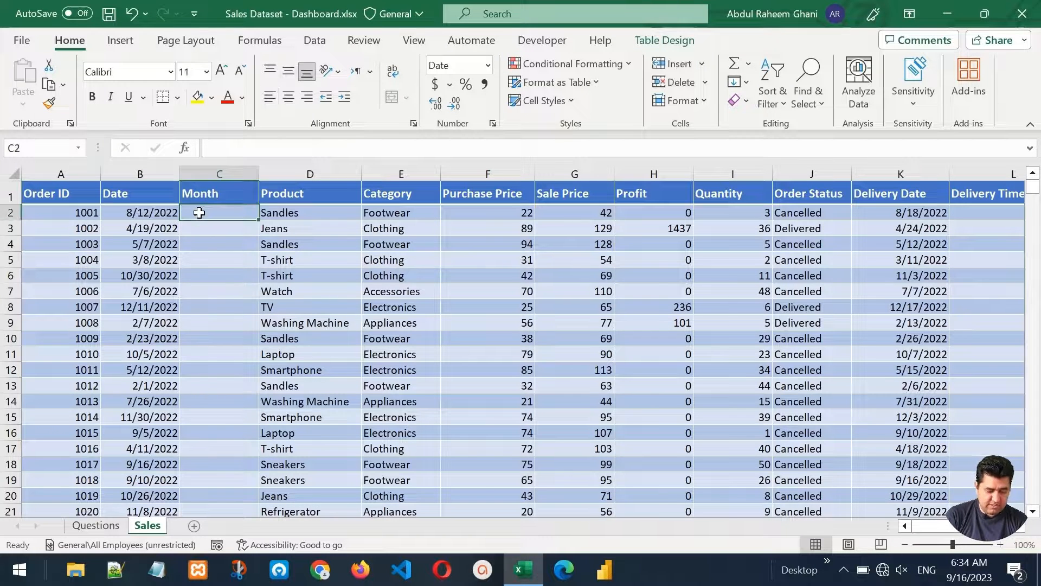
pyautogui.click(152, 216)
pyautogui.click(198, 212)
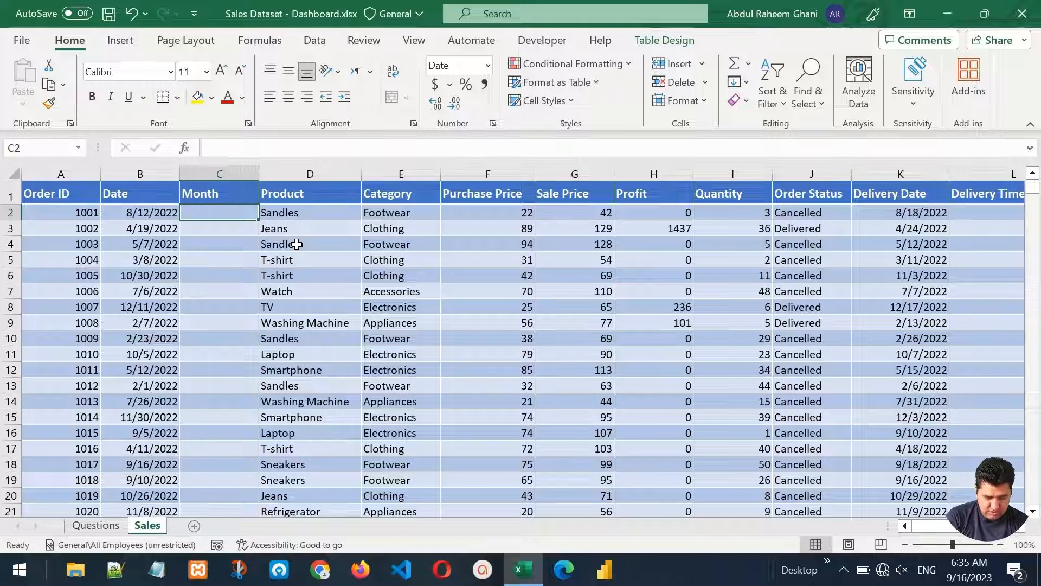
pyautogui.write('=tex')
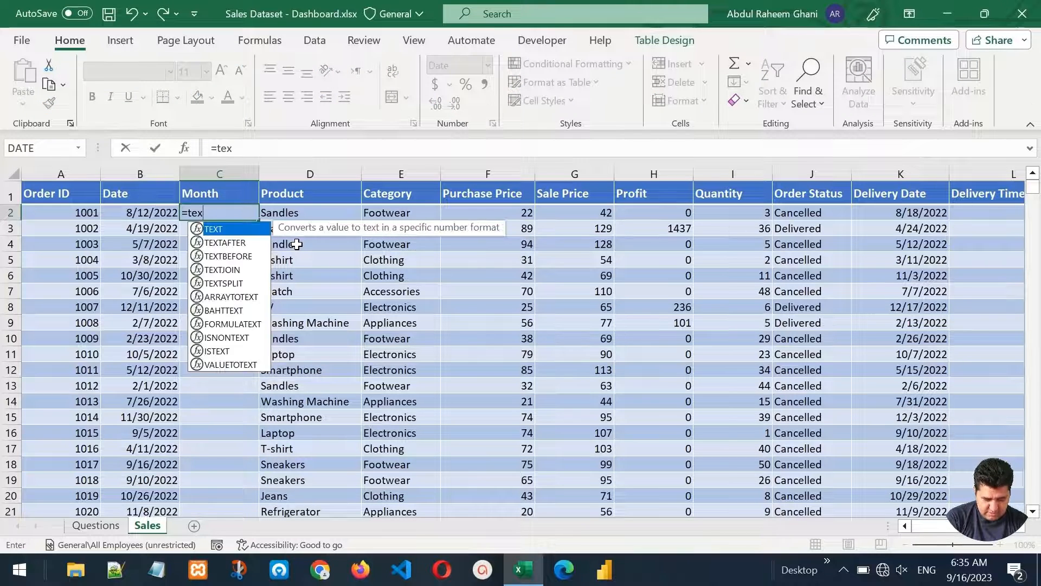
pyautogui.press('Tab')
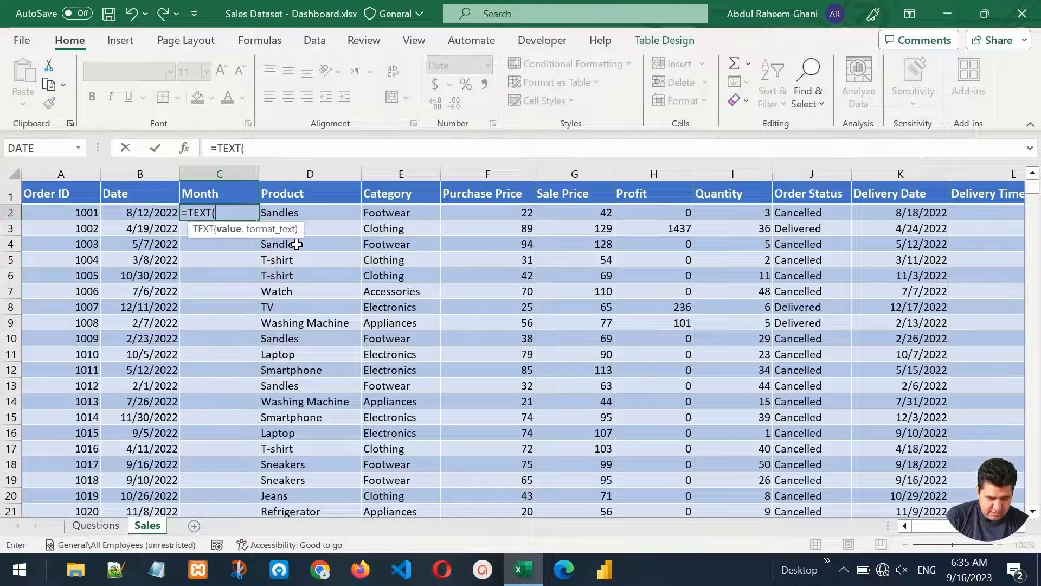
pyautogui.click(158, 213)
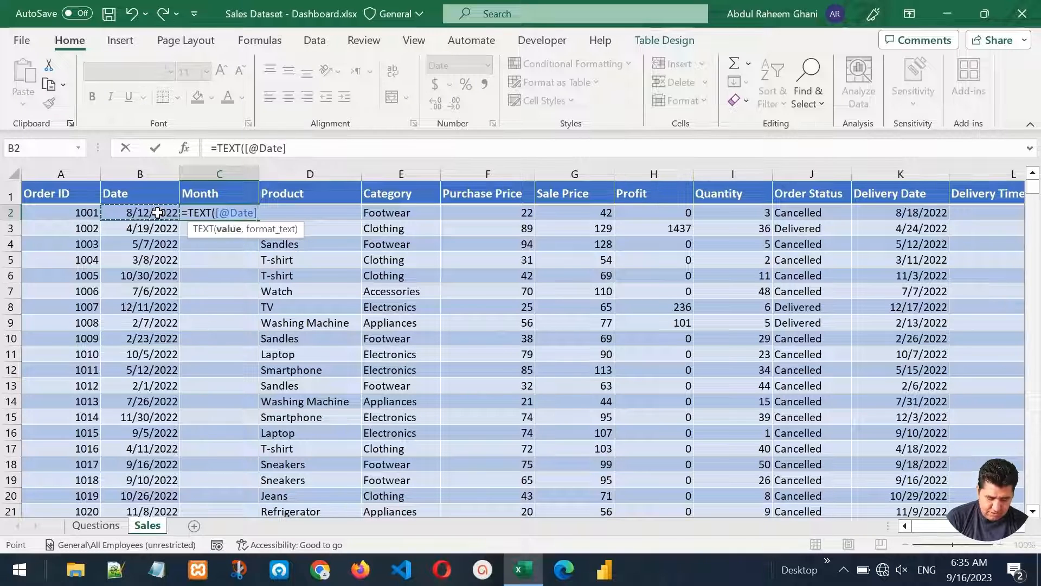
pyautogui.write(',')
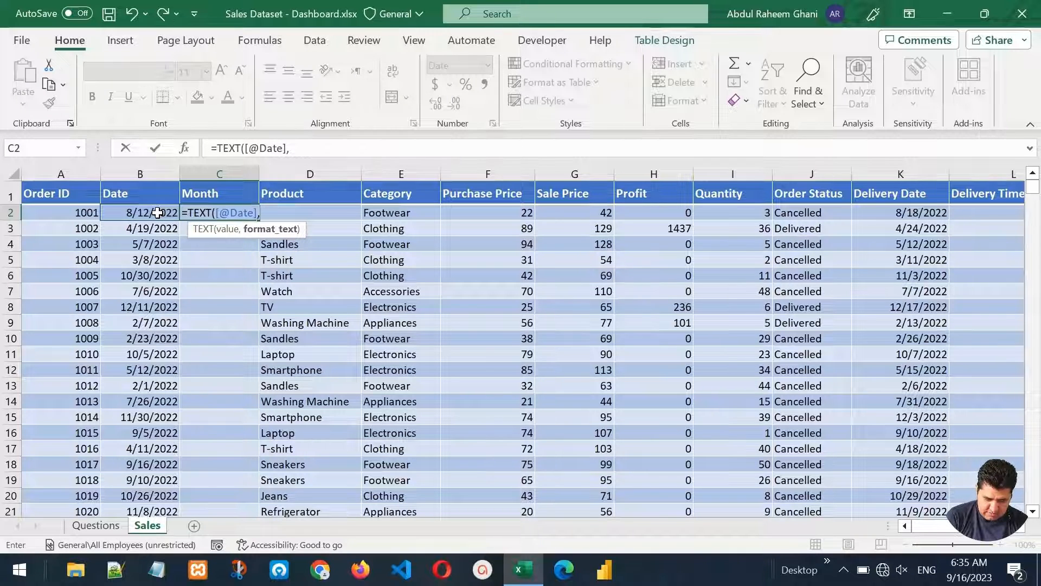
pyautogui.write('"')
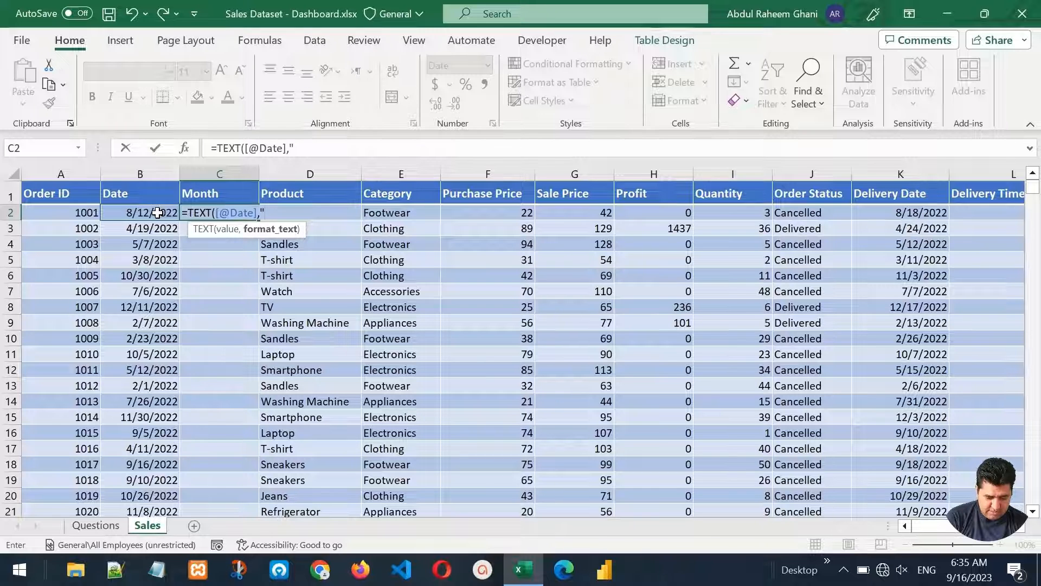
pyautogui.write('mm')
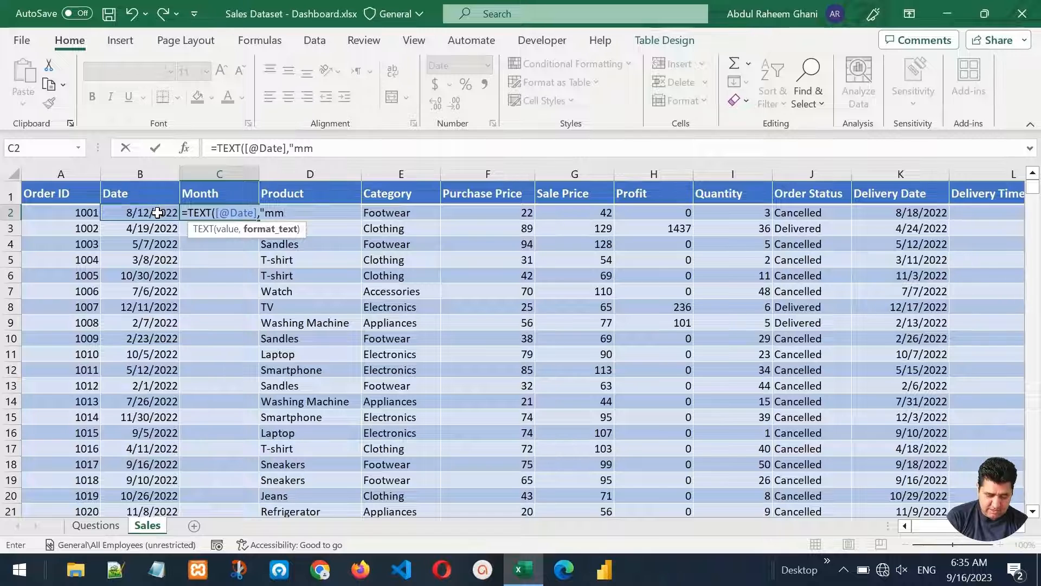
pyautogui.write('")')
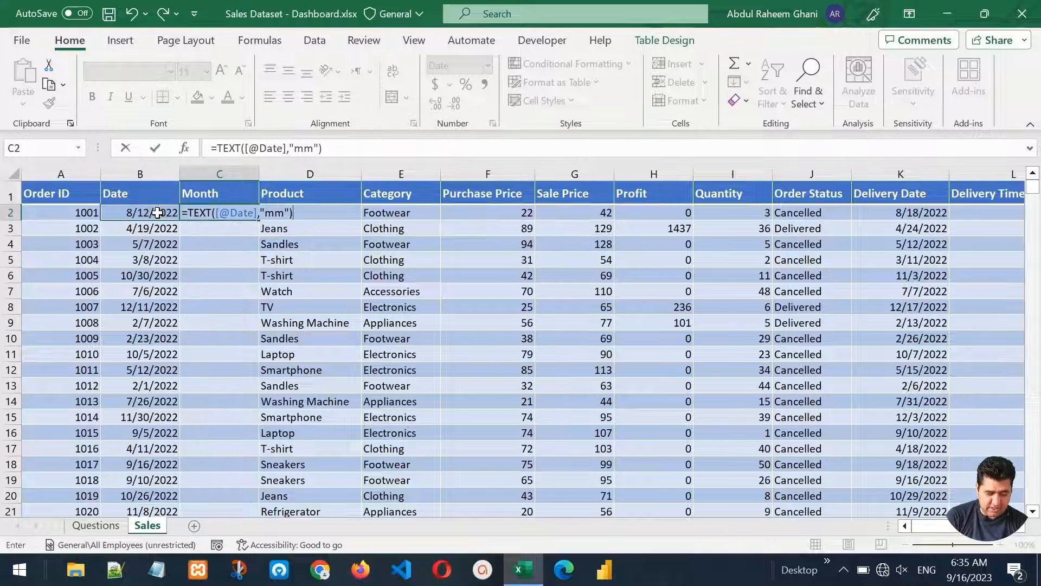
pyautogui.press('Return')
# Step: Change the Month formula's format code to "mmm" to produce abbreviated month names
pyautogui.click(200, 213)
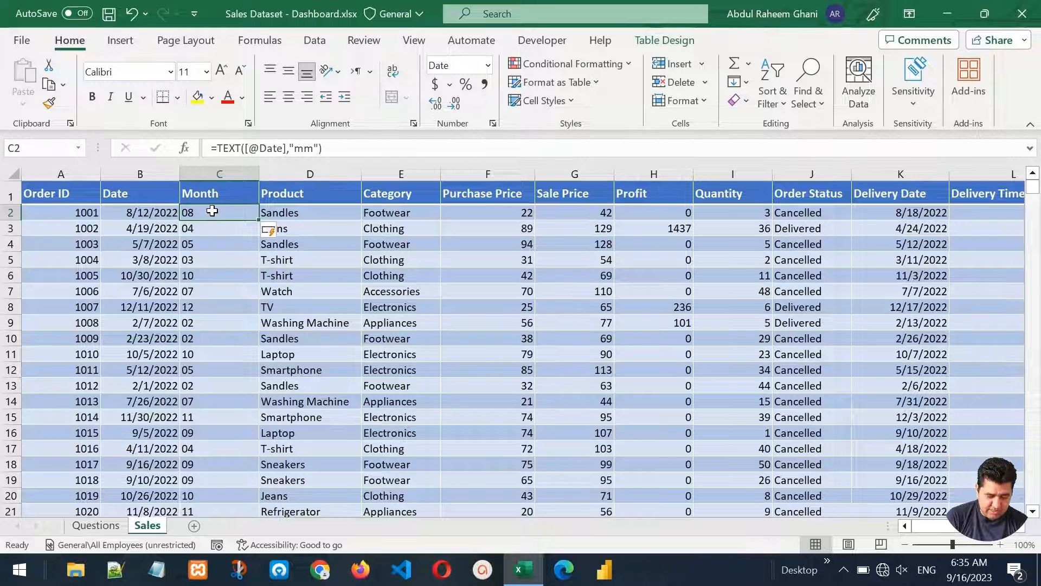
pyautogui.doubleClick(209, 216)
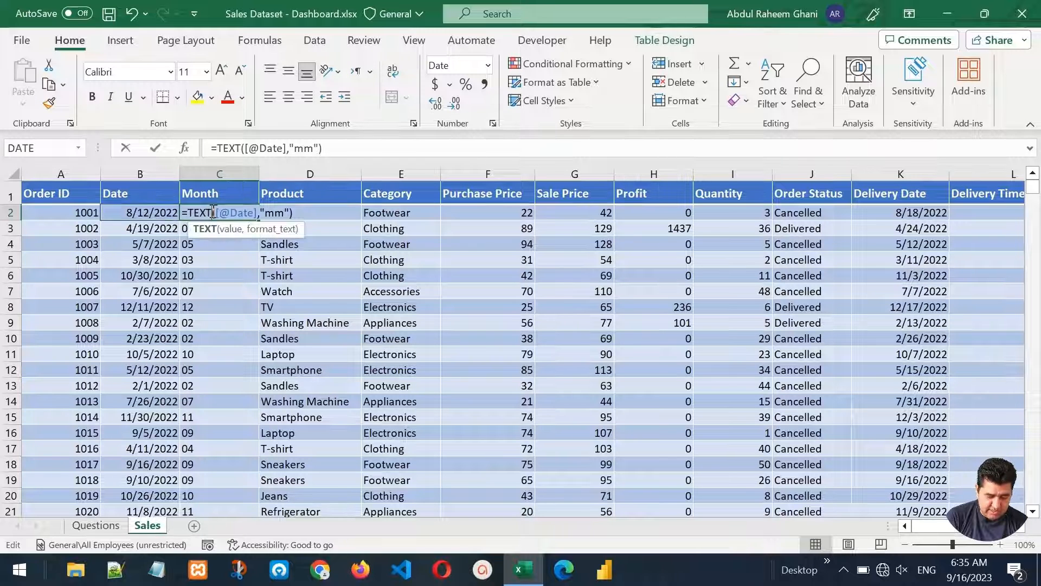
pyautogui.click(280, 214)
pyautogui.write('m')
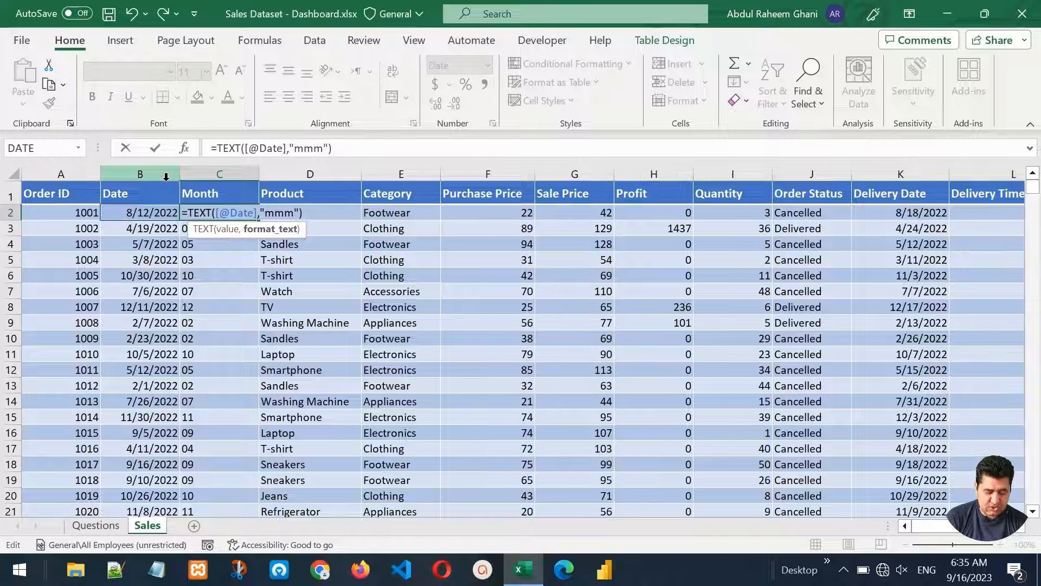
pyautogui.press('Return')
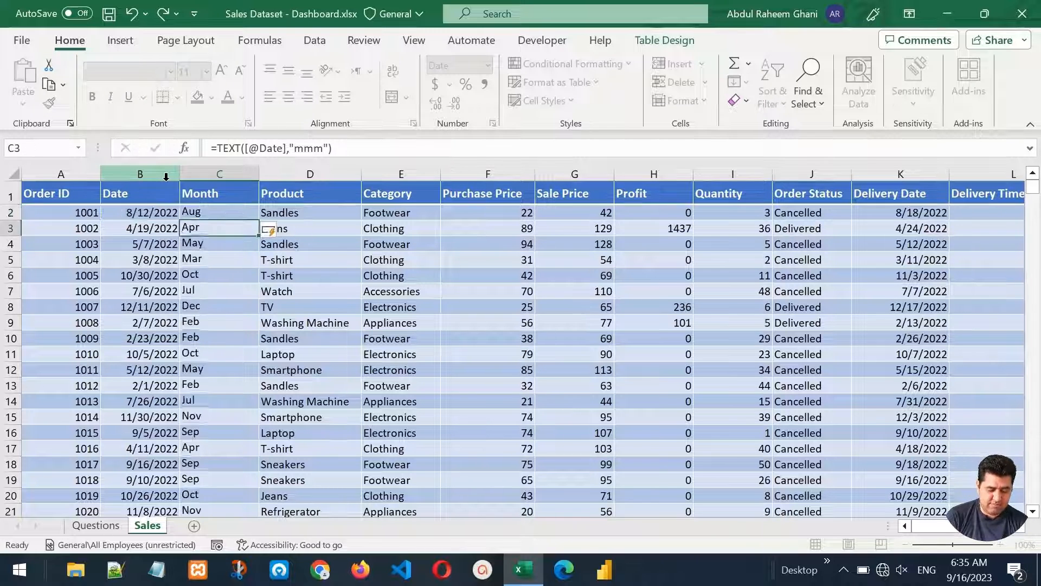
pyautogui.press('Up')
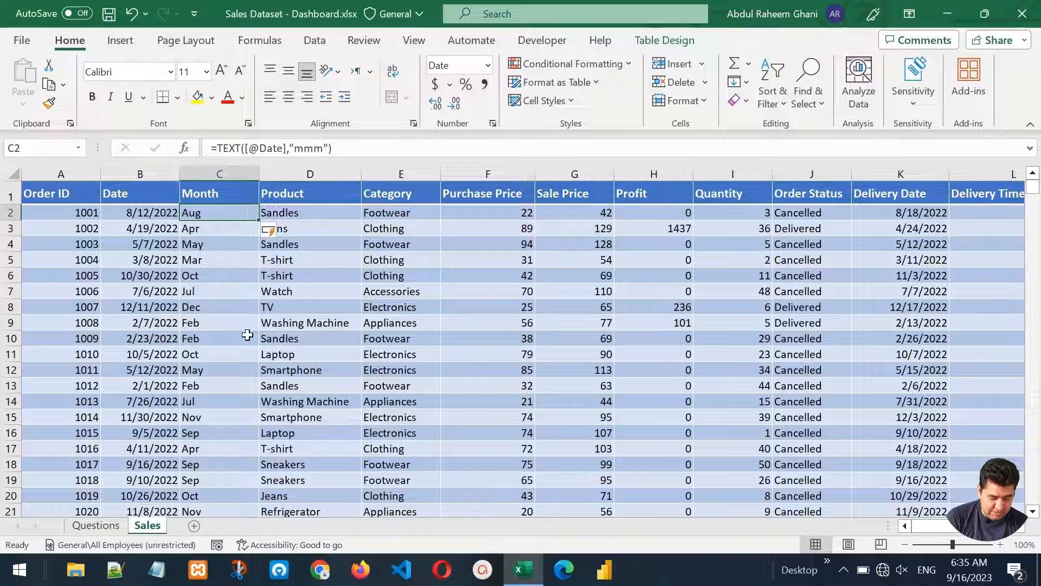
# Step: Replace all the formulas in the Month column with their plain values
pyautogui.click(232, 343)
pyautogui.click(218, 401)
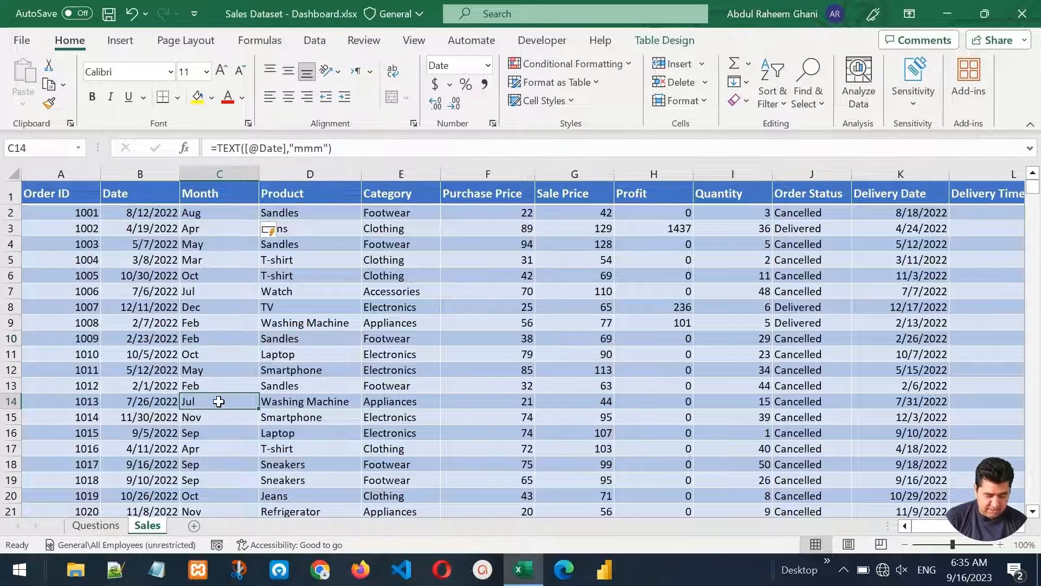
pyautogui.hotkey('ctrl', 'Up')
pyautogui.press('Down')
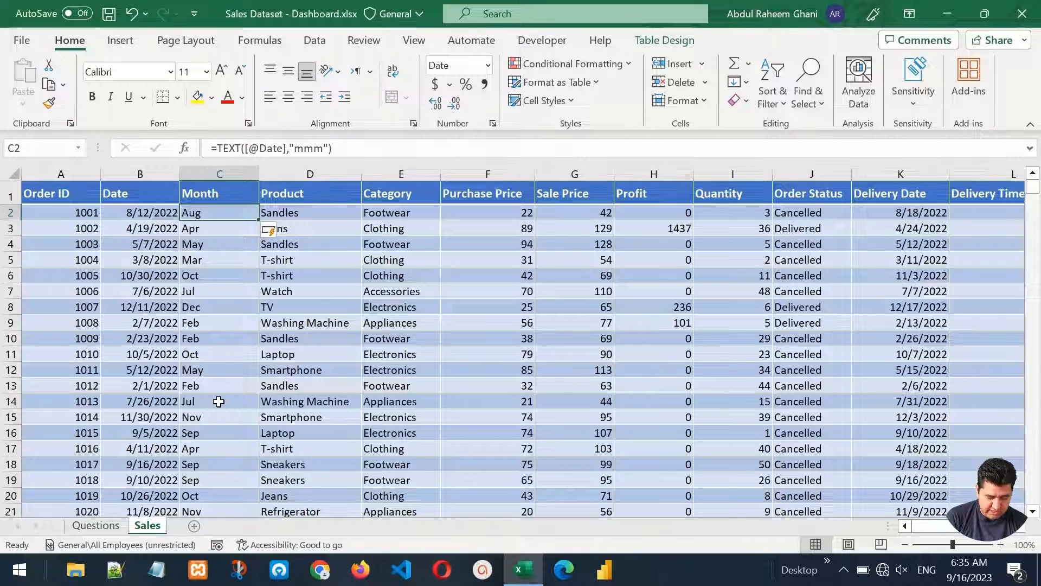
pyautogui.hotkey('ctrl', 'shift', 'Down')
pyautogui.hotkey('ctrl', 'c')
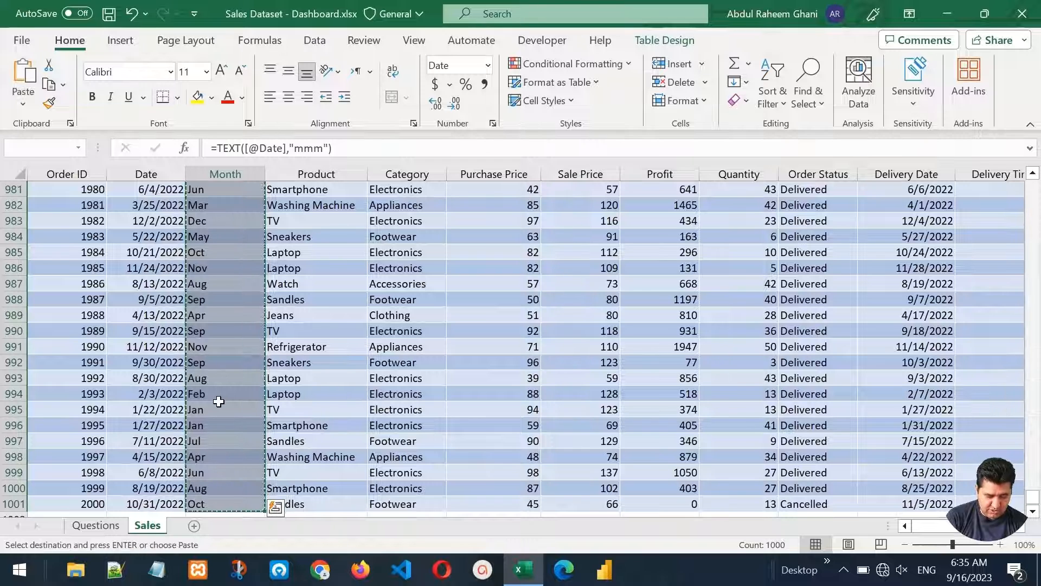
pyautogui.rightClick(229, 293)
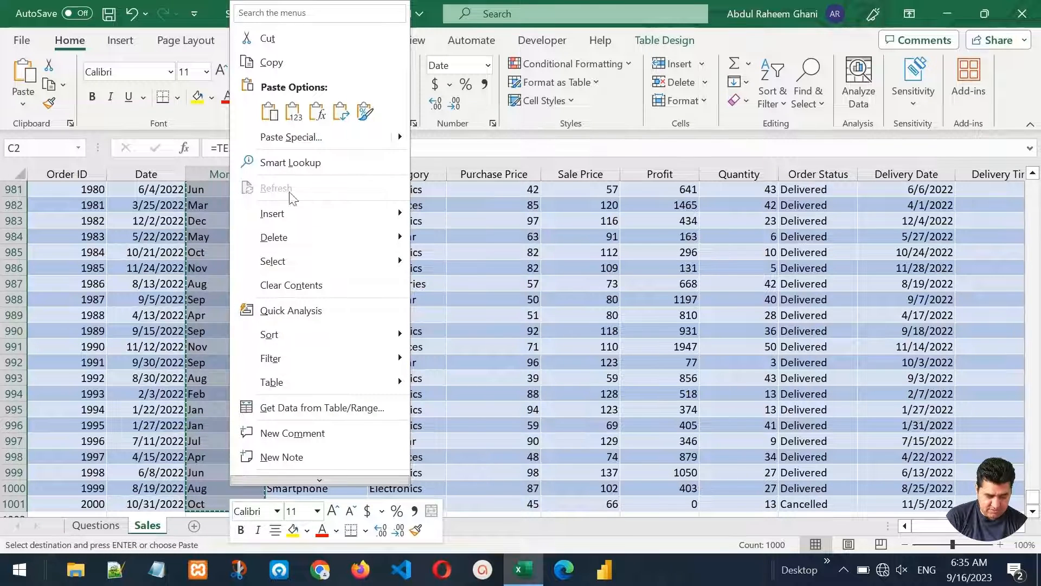
pyautogui.click(294, 112)
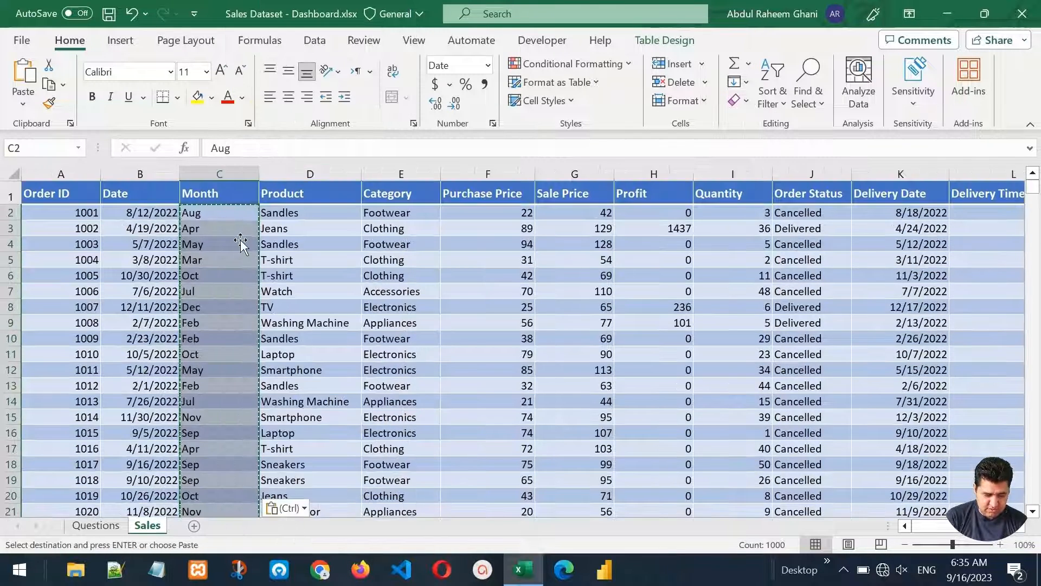
pyautogui.press('Escape')
# Step: Look through the first ages in the Age column and return to its header
pyautogui.press('Right')
pyautogui.press('Right')
pyautogui.press('Right')
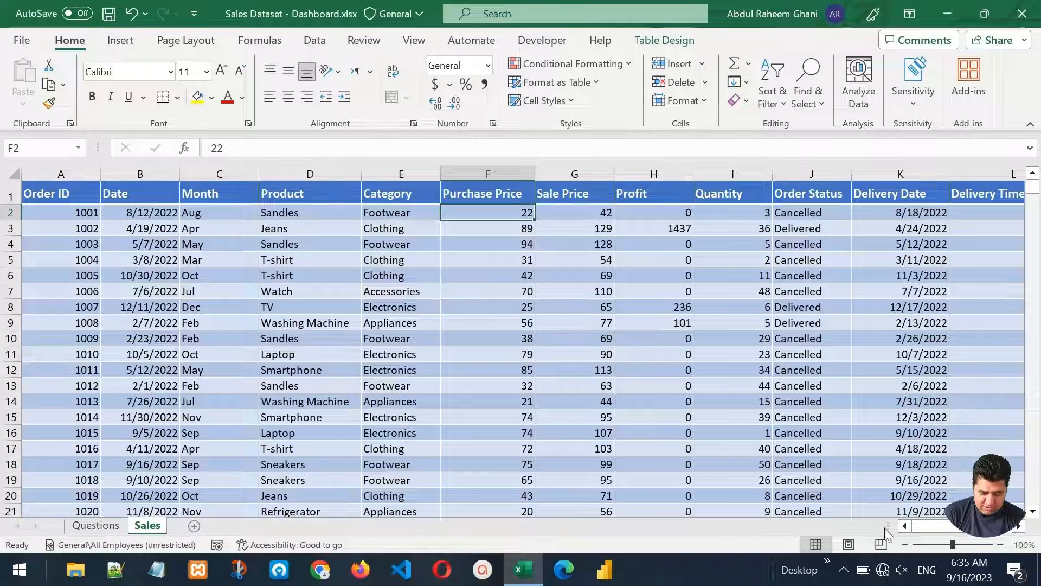
pyautogui.moveTo(916, 531); pyautogui.dragTo(960, 530)
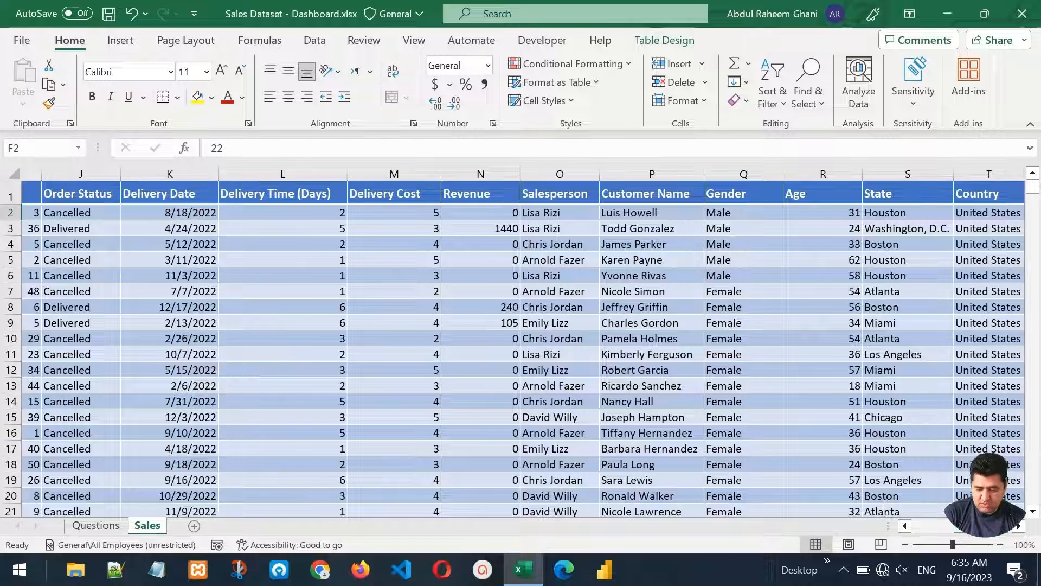
pyautogui.click(840, 225)
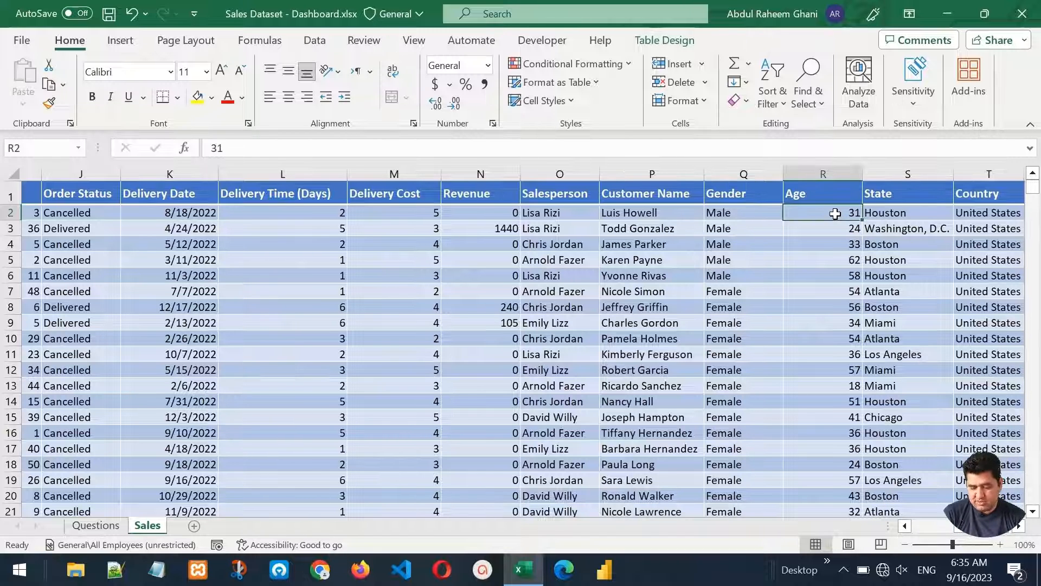
pyautogui.press('Down')
pyautogui.press('Down')
pyautogui.press('Down')
pyautogui.press('Down')
pyautogui.press('Down')
pyautogui.press('Down')
pyautogui.press('Down')
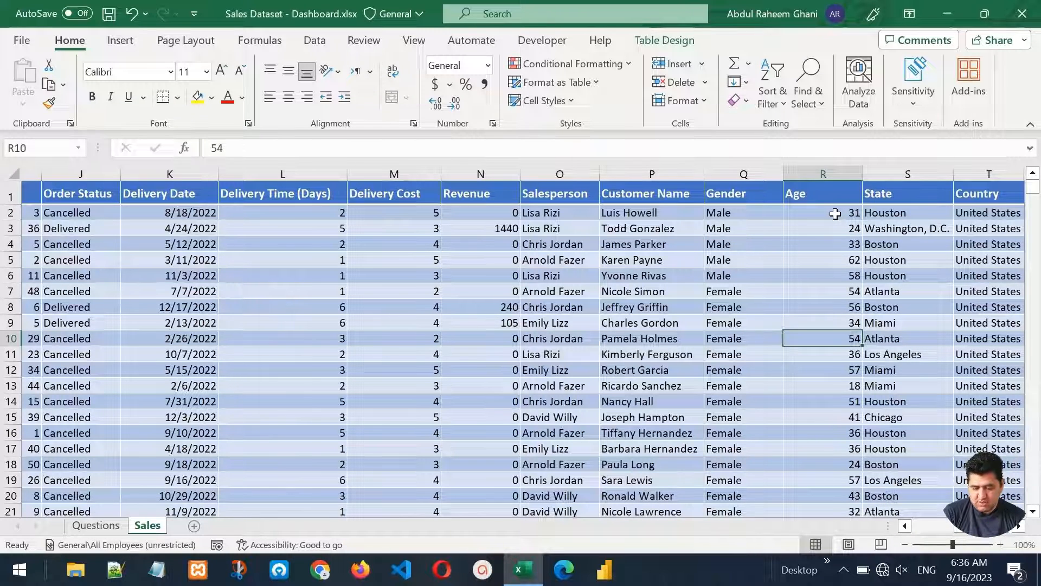
pyautogui.press('Up')
pyautogui.hotkey('ctrl', 'Up')
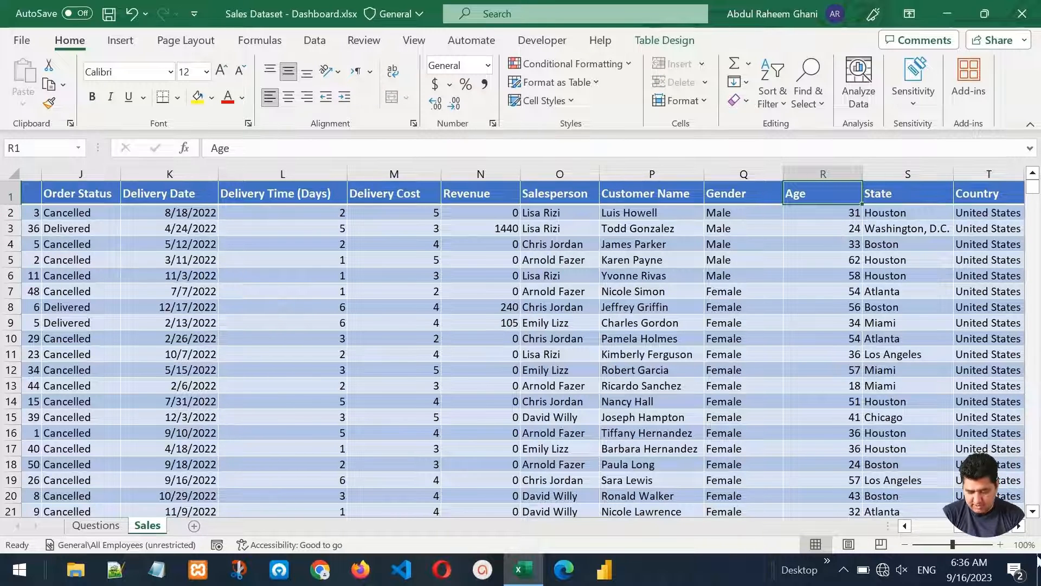
pyautogui.hscroll(3, 1023, 534)
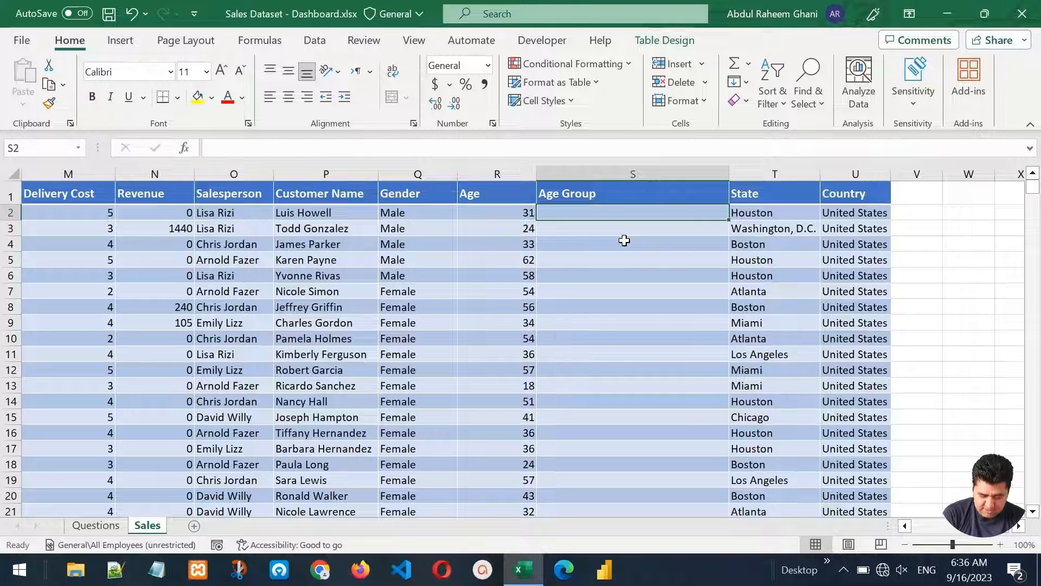
pyautogui.write('=')
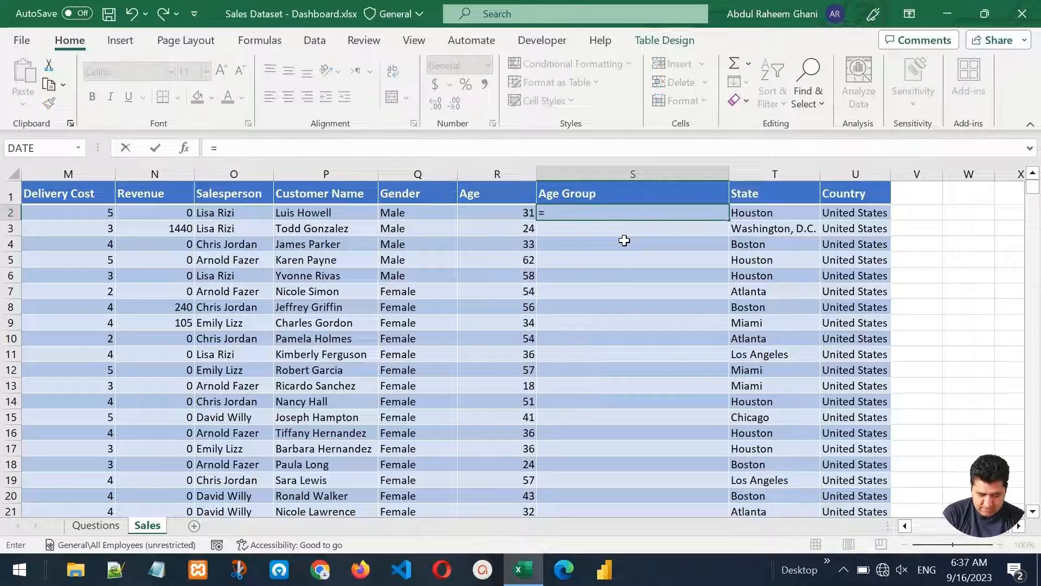
pyautogui.write('IFS')
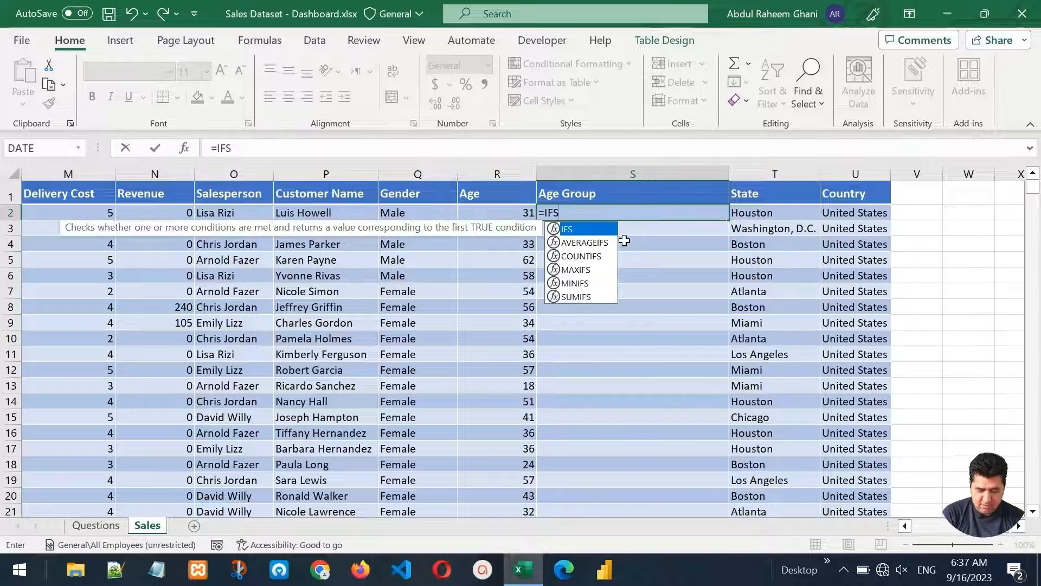
pyautogui.press('BackSpace')
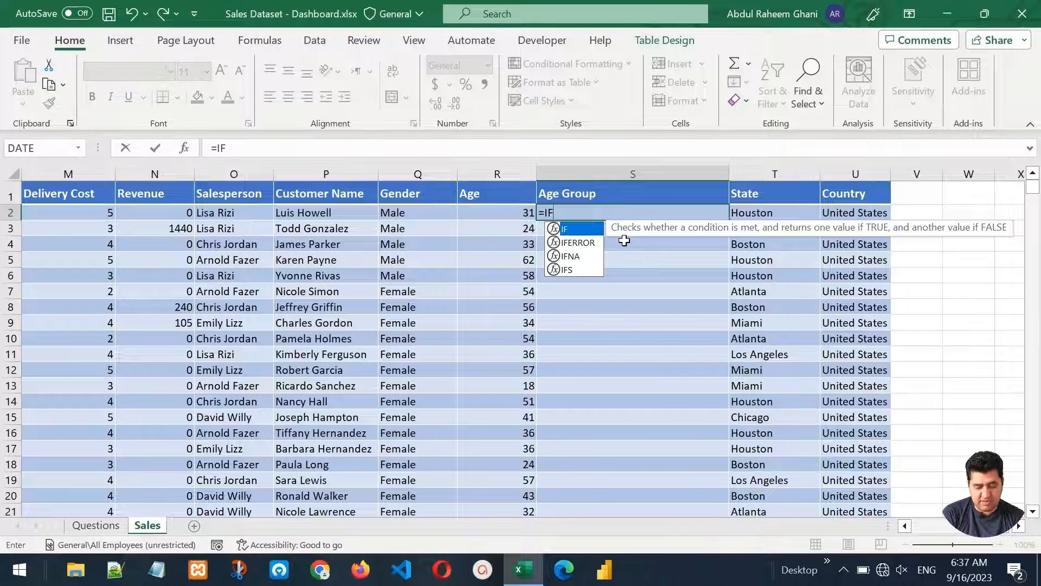
pyautogui.write('S')
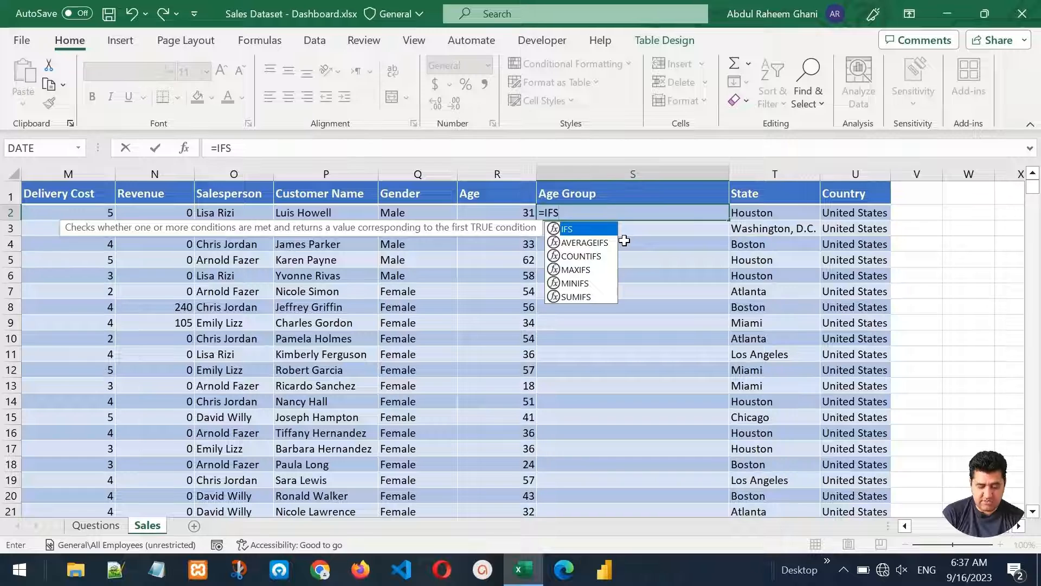
pyautogui.doubleClick(595, 230)
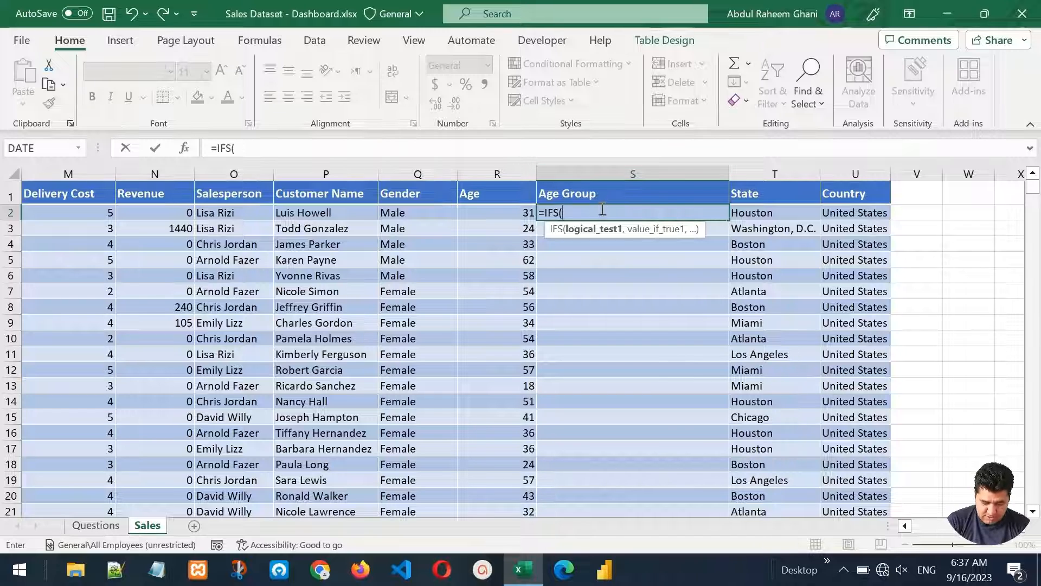
pyautogui.click(512, 213)
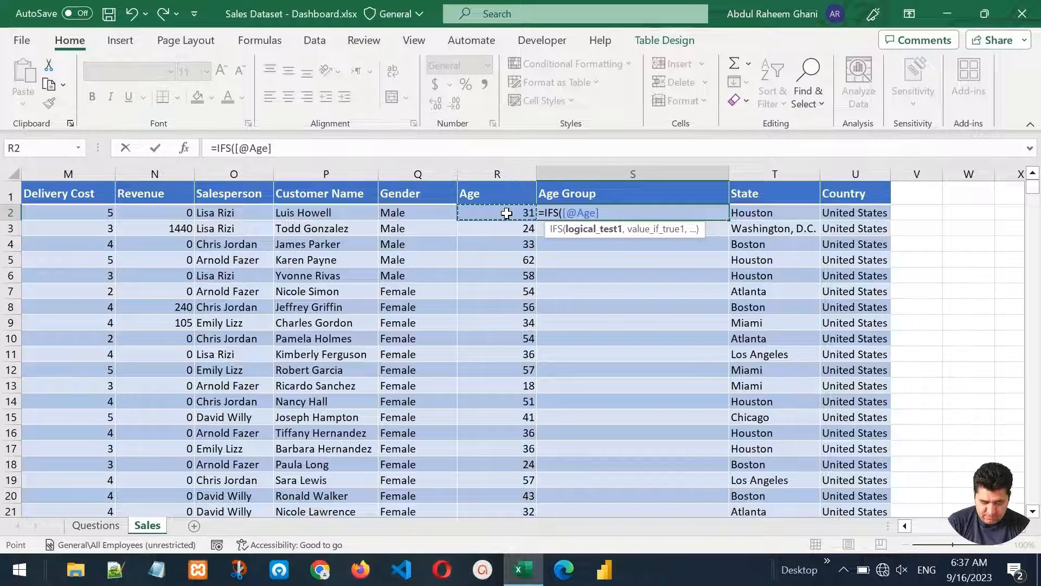
pyautogui.write('>')
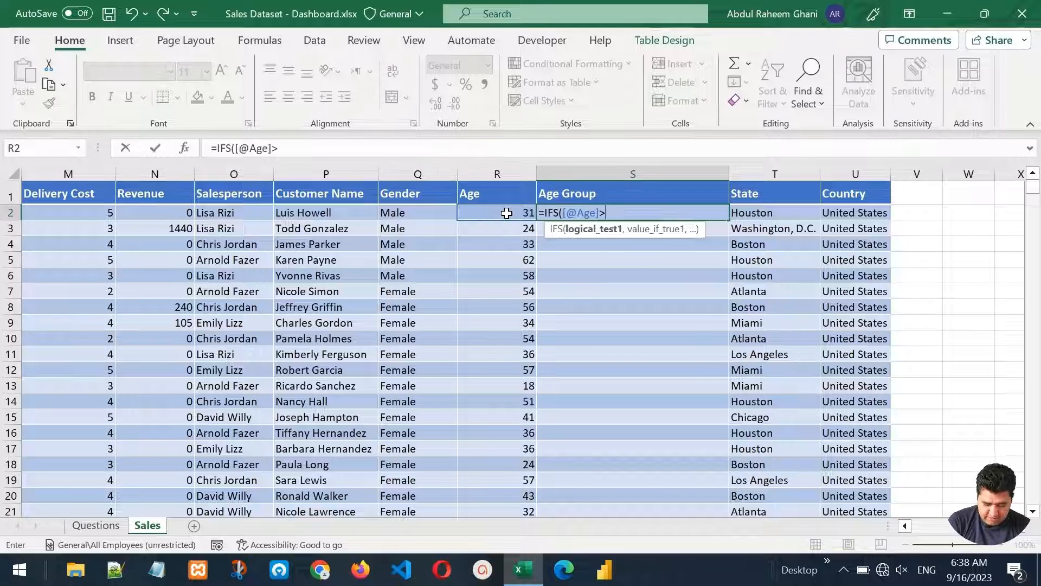
pyautogui.write('50,')
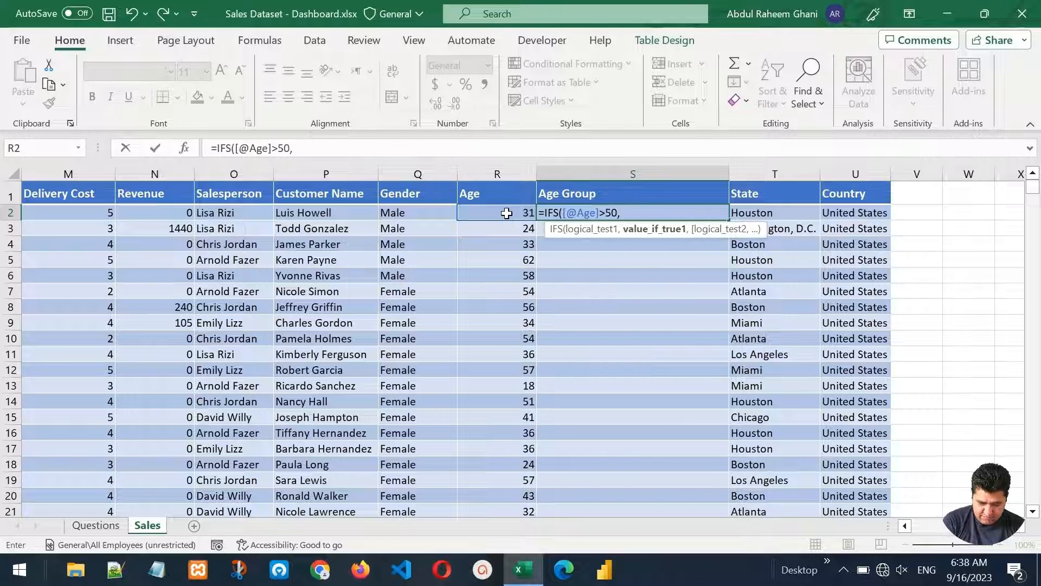
pyautogui.write('"Senior')
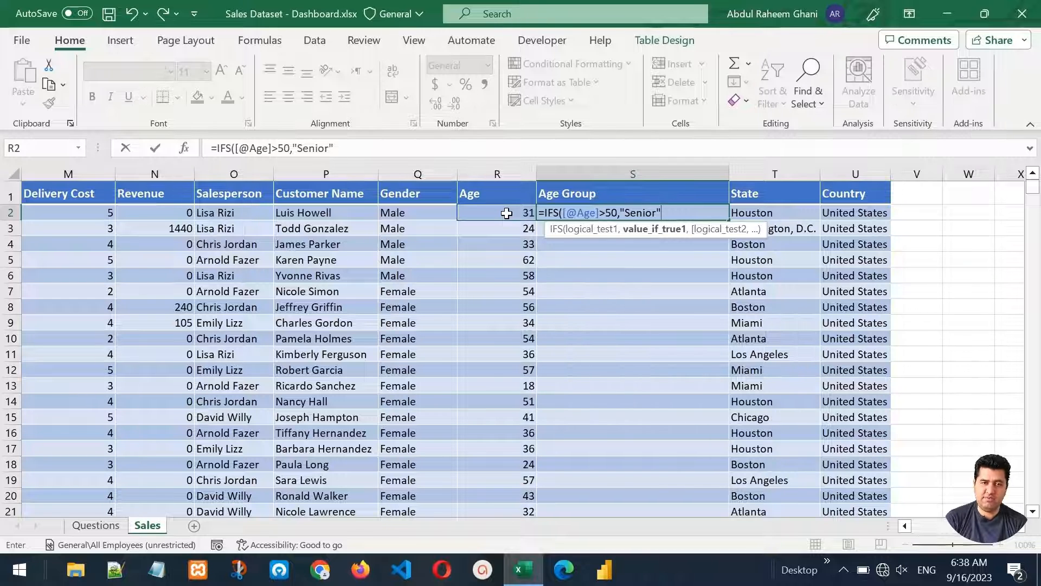
pyautogui.write('"')
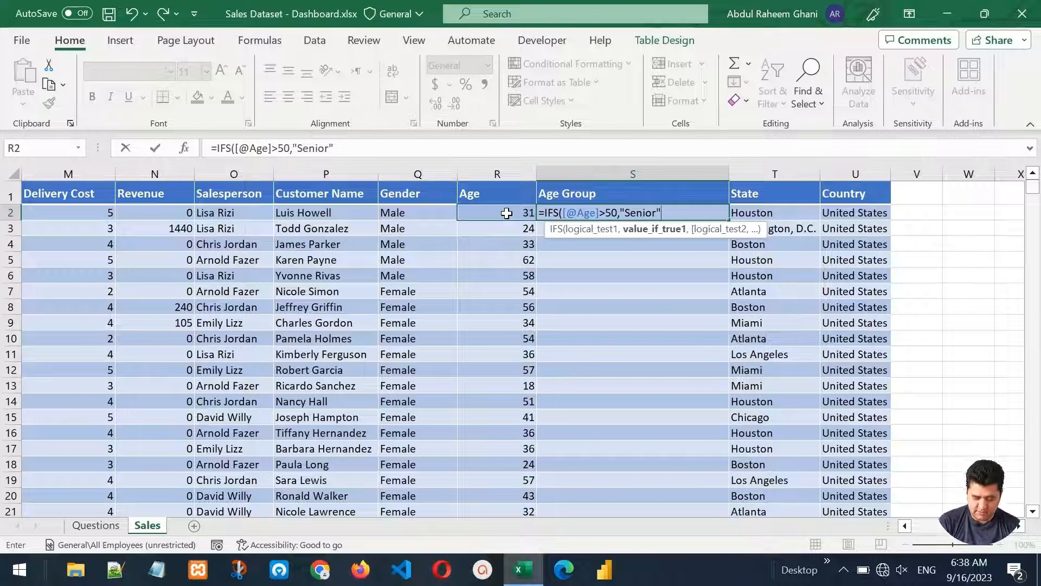
pyautogui.write(',')
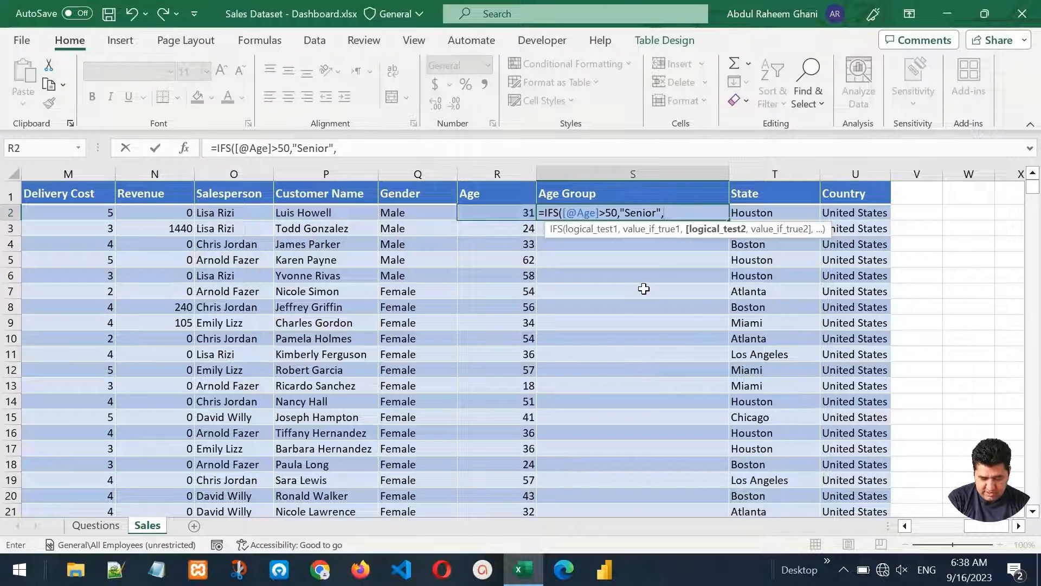
pyautogui.write('AND')
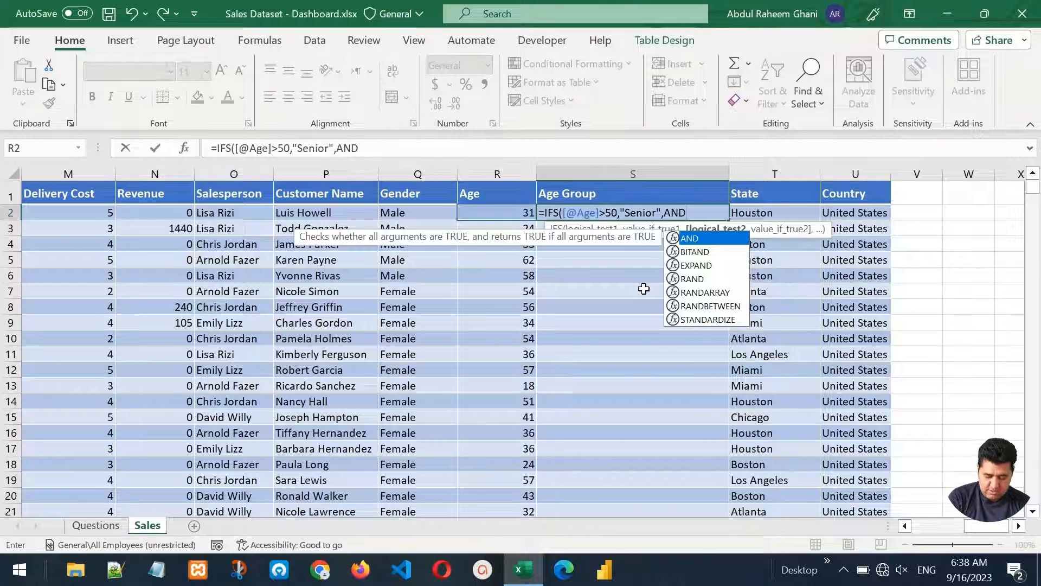
pyautogui.write('(')
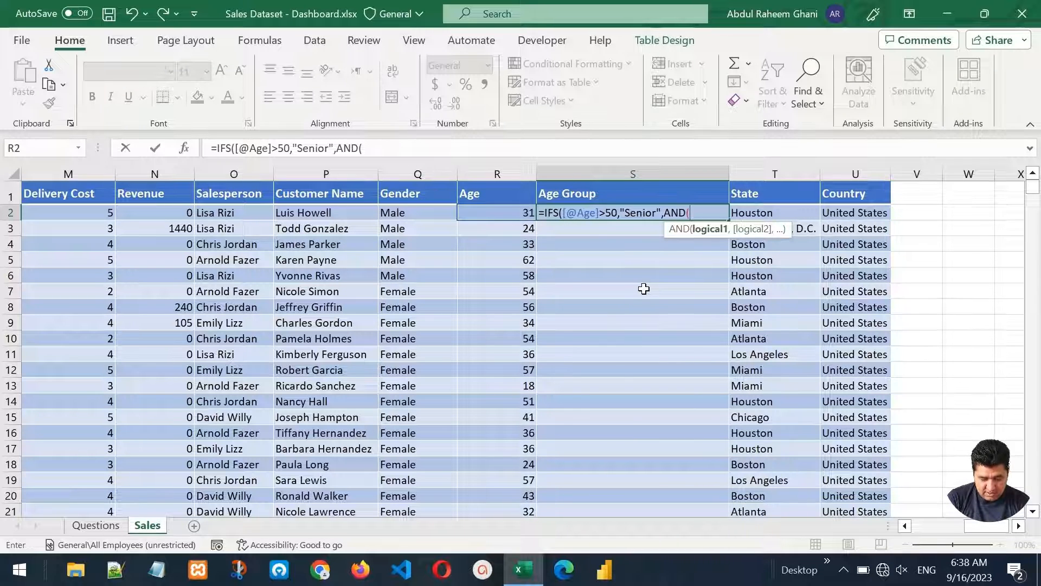
pyautogui.click(518, 213)
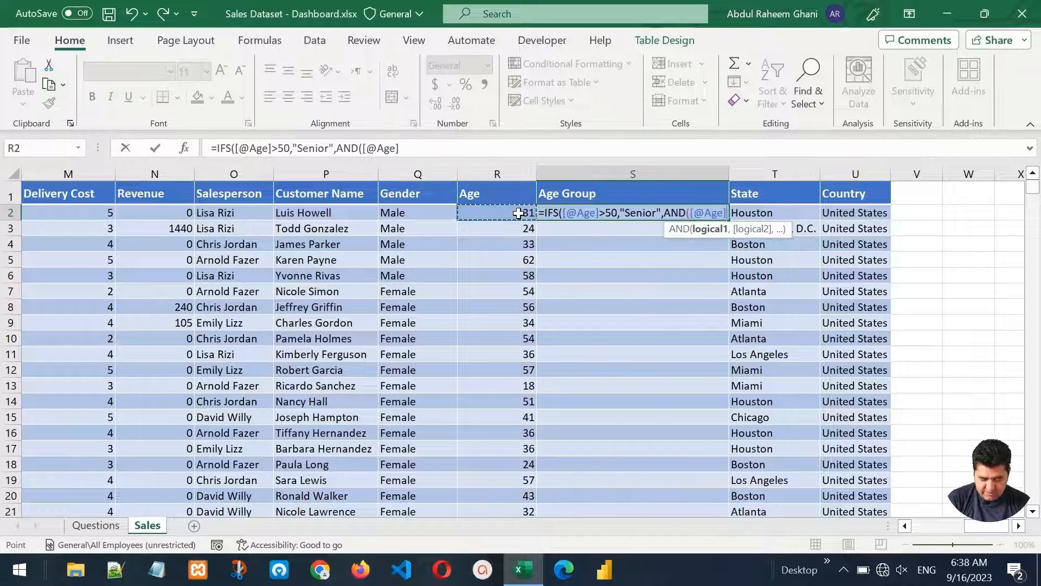
pyautogui.write('>')
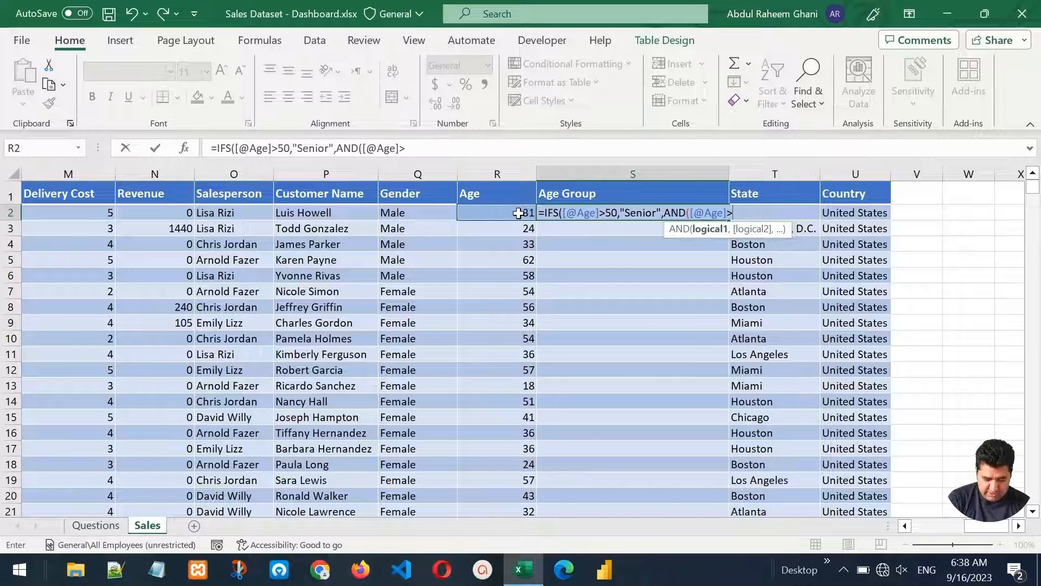
pyautogui.write('30')
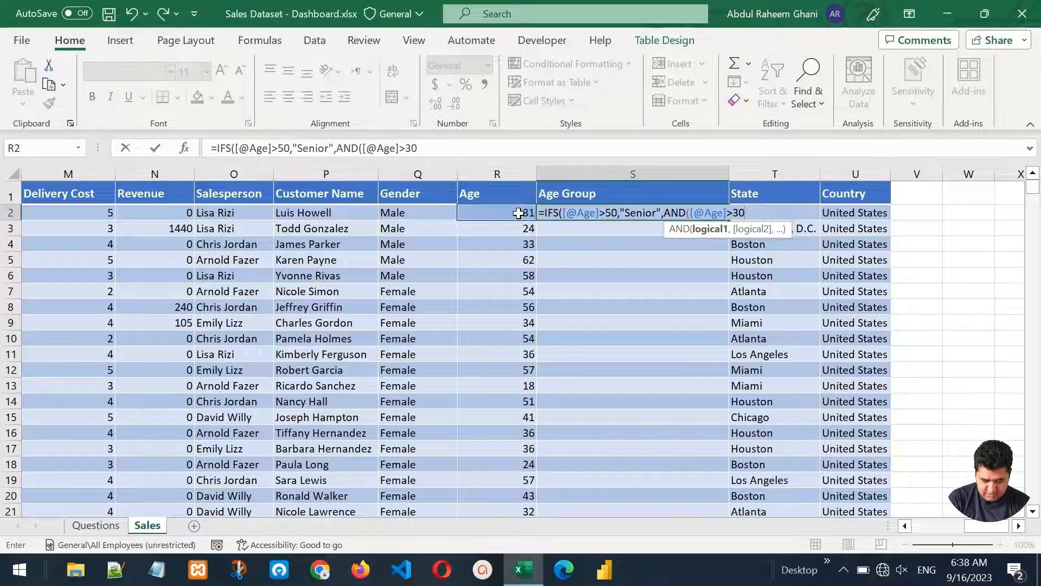
pyautogui.write(',')
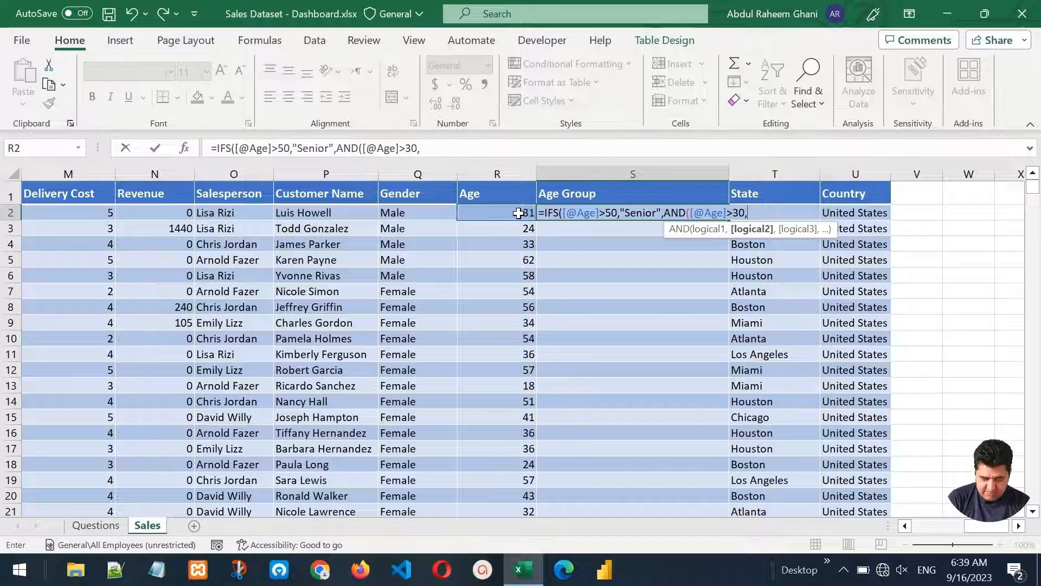
pyautogui.click(518, 212)
pyautogui.write('<')
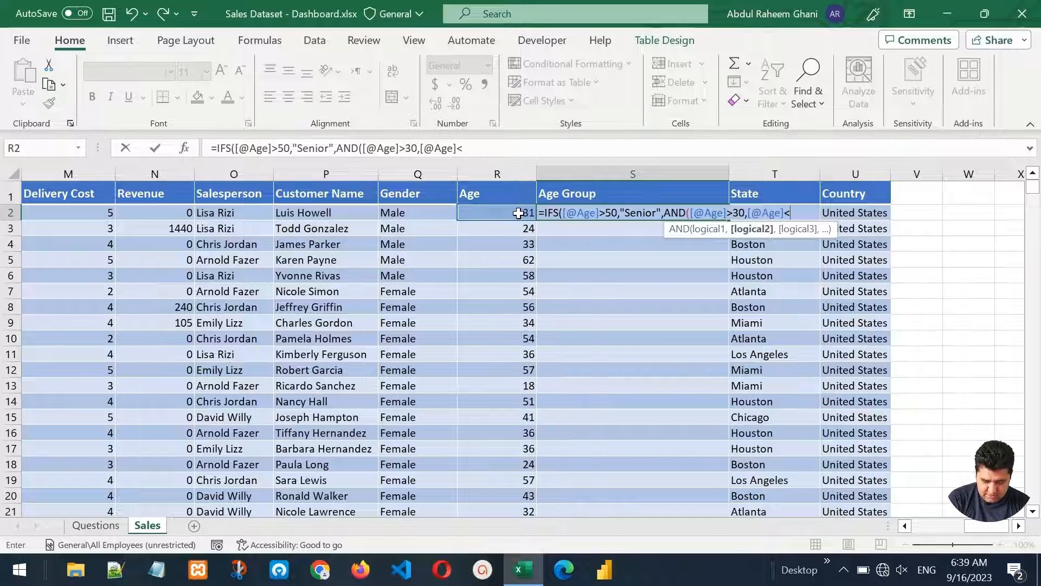
pyautogui.write('=')
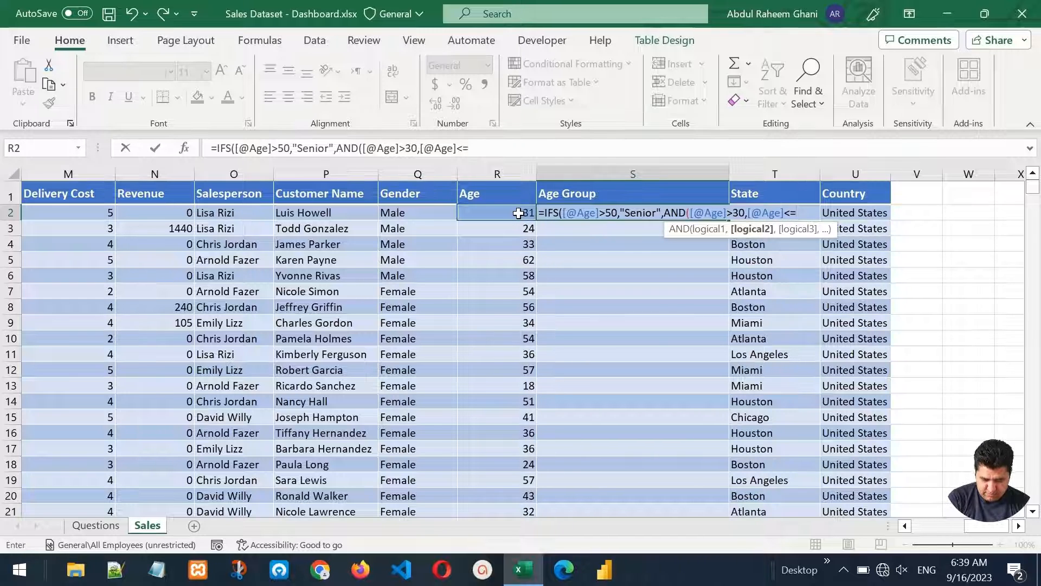
pyautogui.write('50')
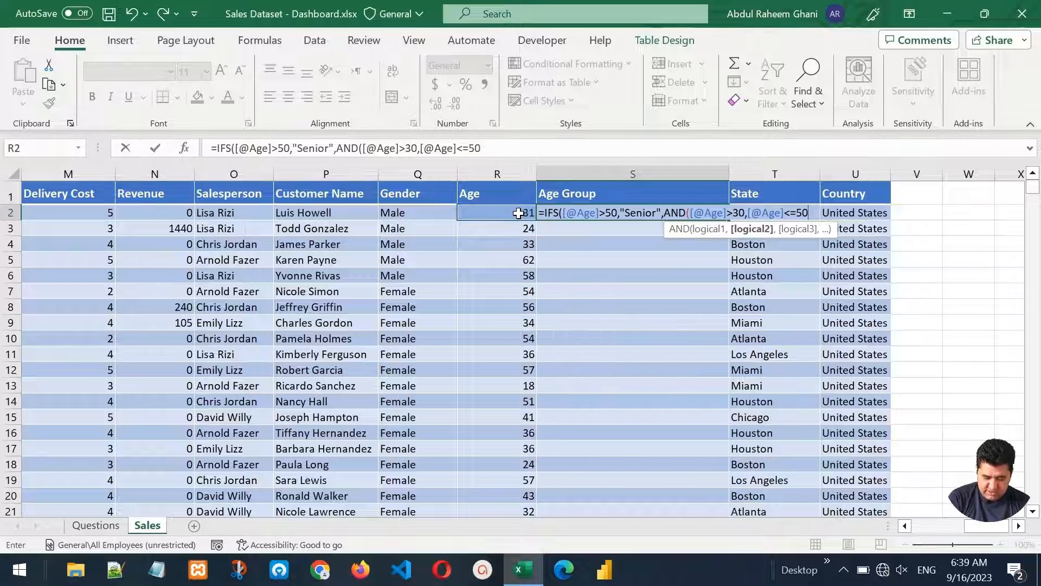
pyautogui.write(')')
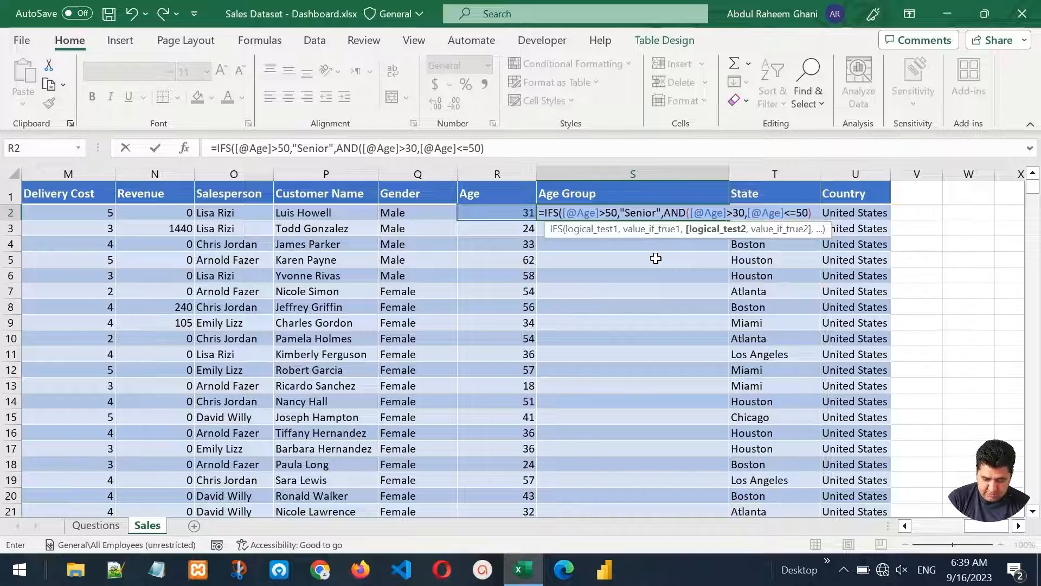
pyautogui.write(',"')
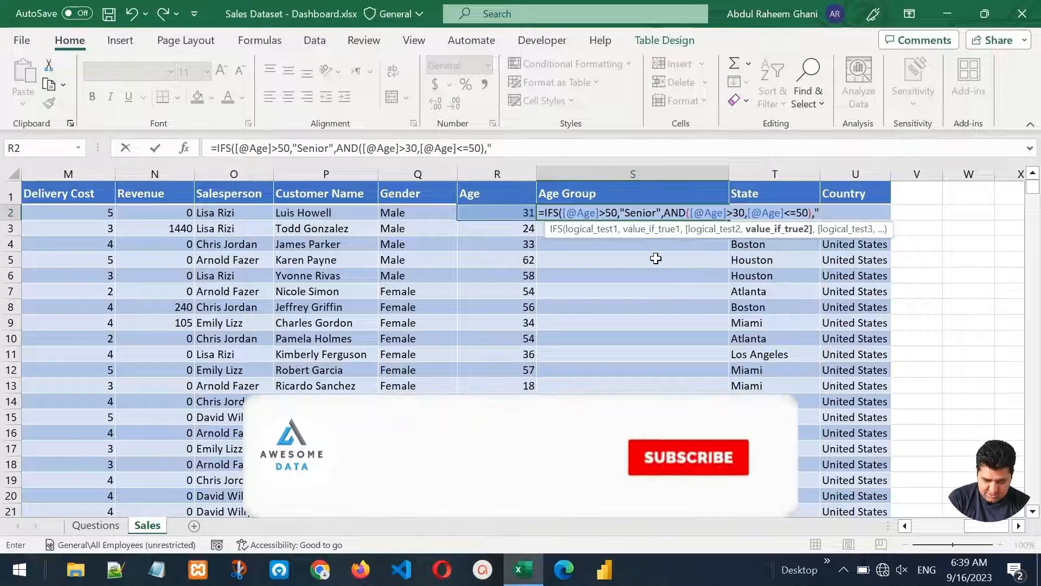
pyautogui.write('Middle Aged",')
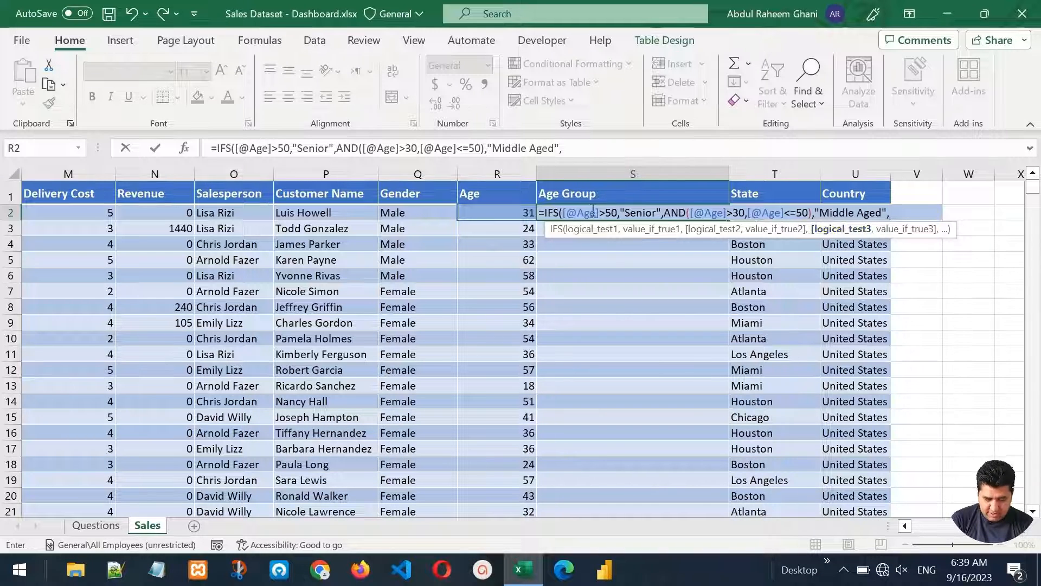
pyautogui.click(524, 212)
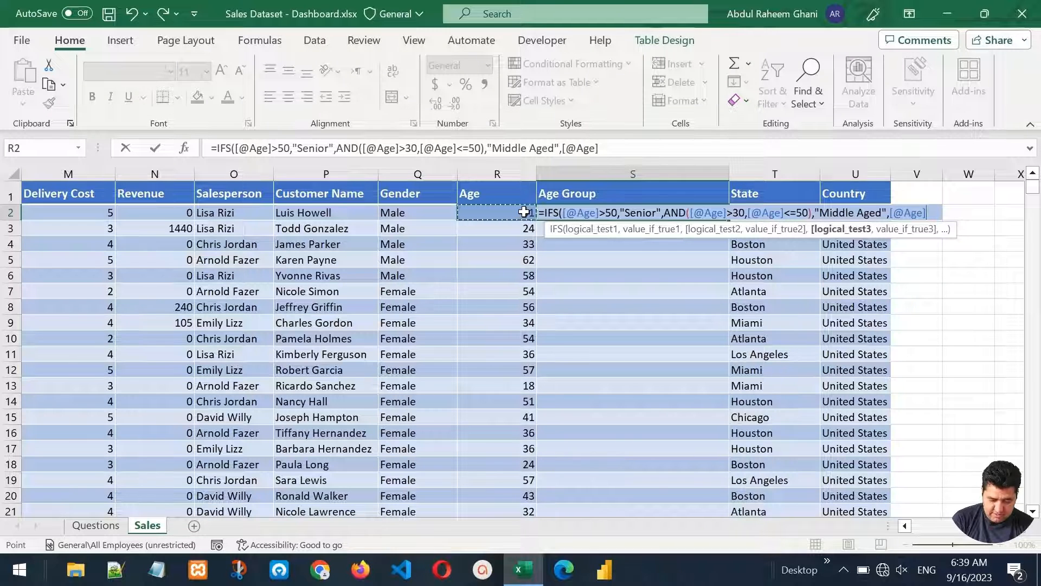
pyautogui.write('<')
pyautogui.write('31')
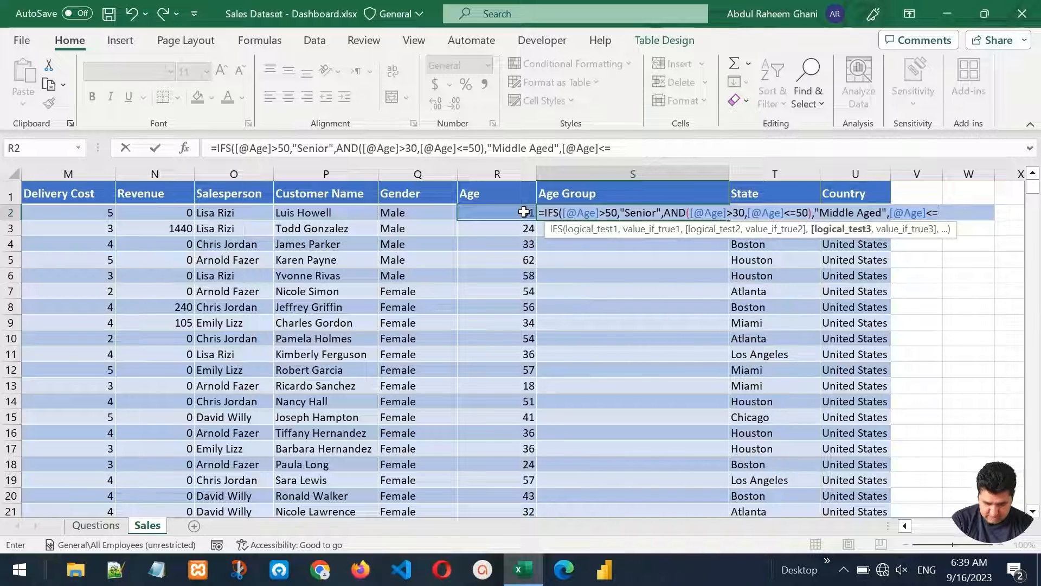
pyautogui.write('30')
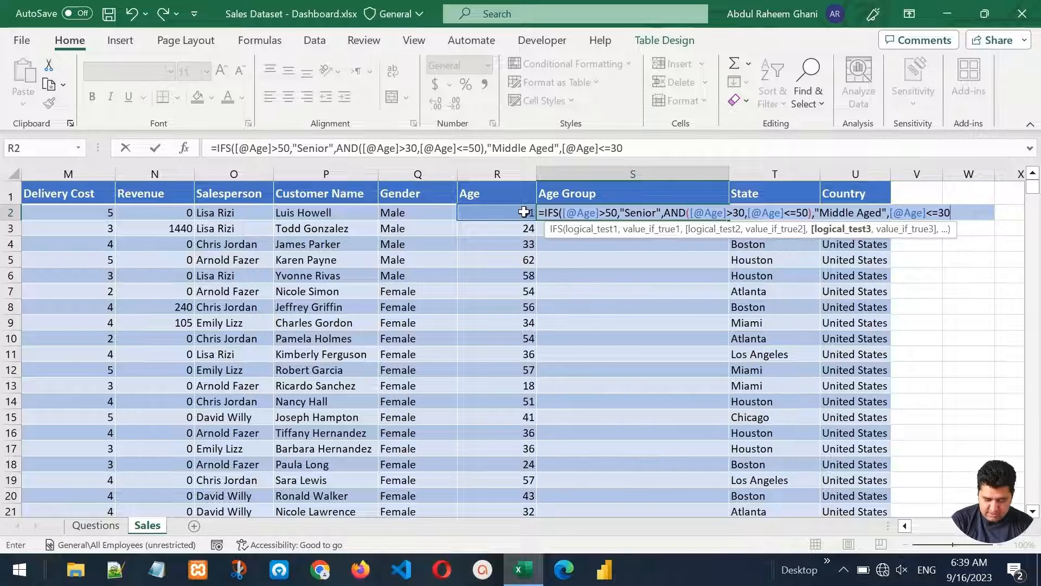
pyautogui.write(',')
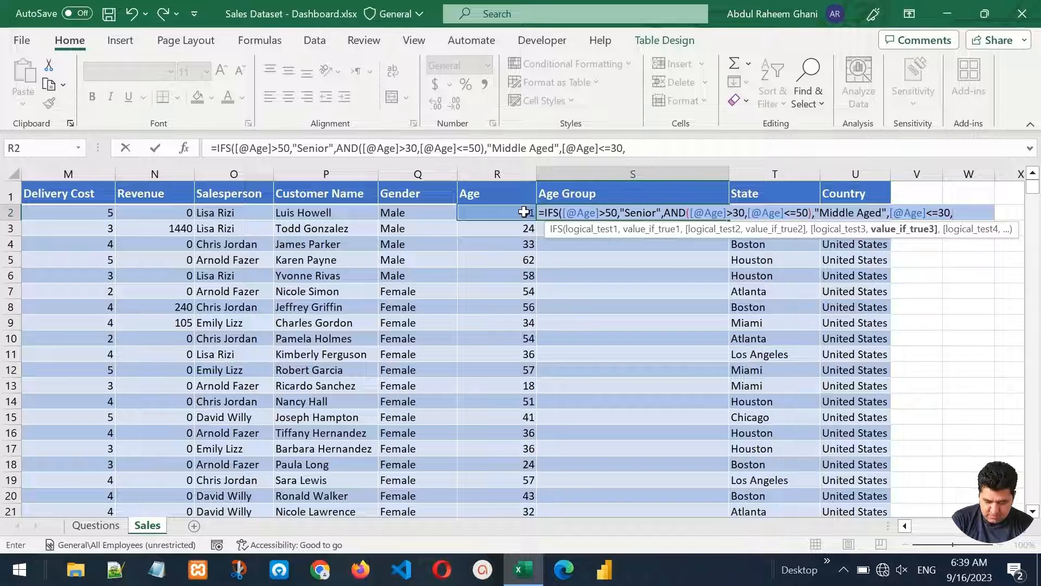
pyautogui.write('"Younger')
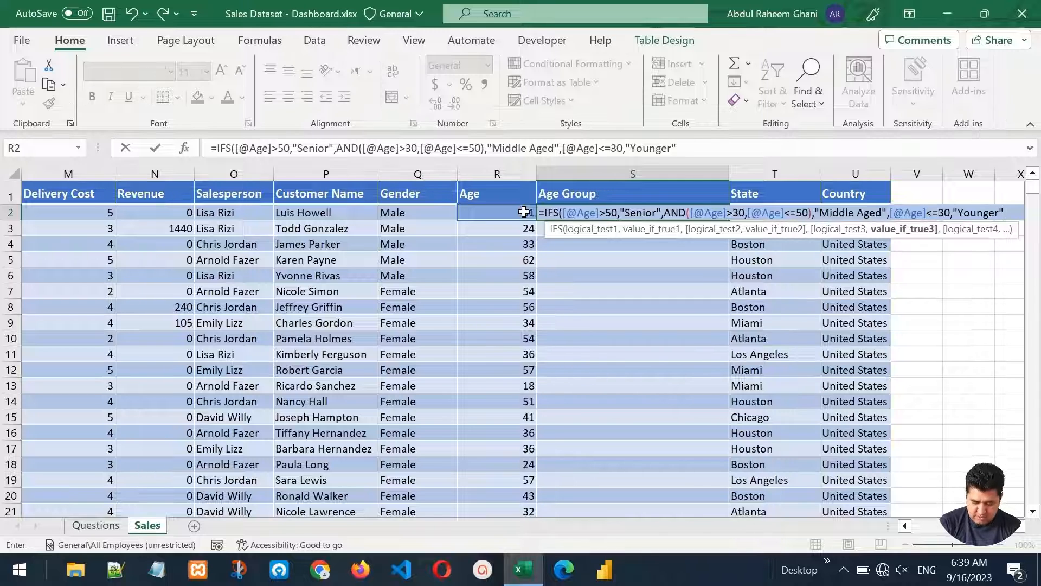
pyautogui.write('")')
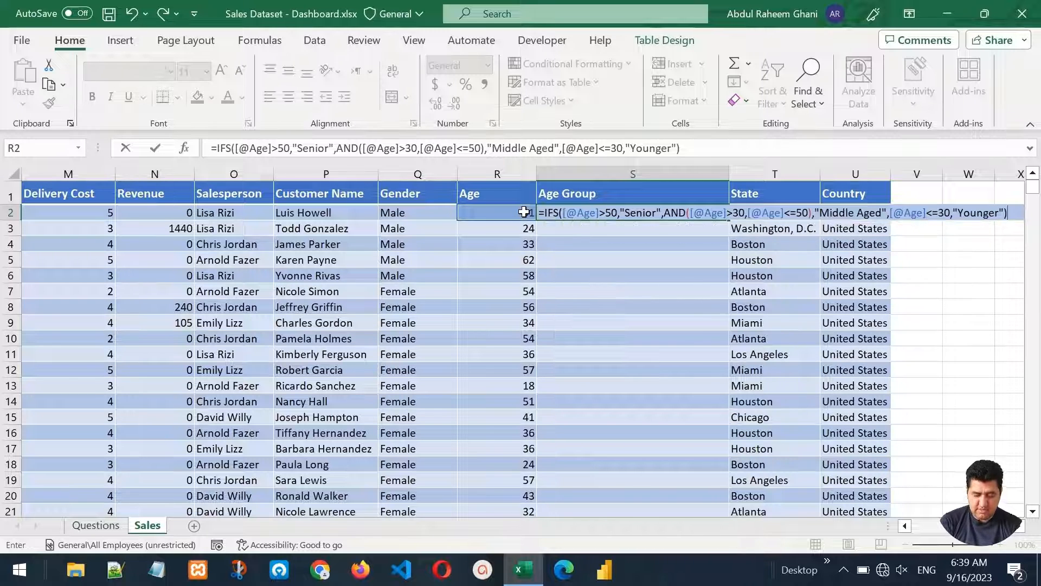
pyautogui.press('Return')
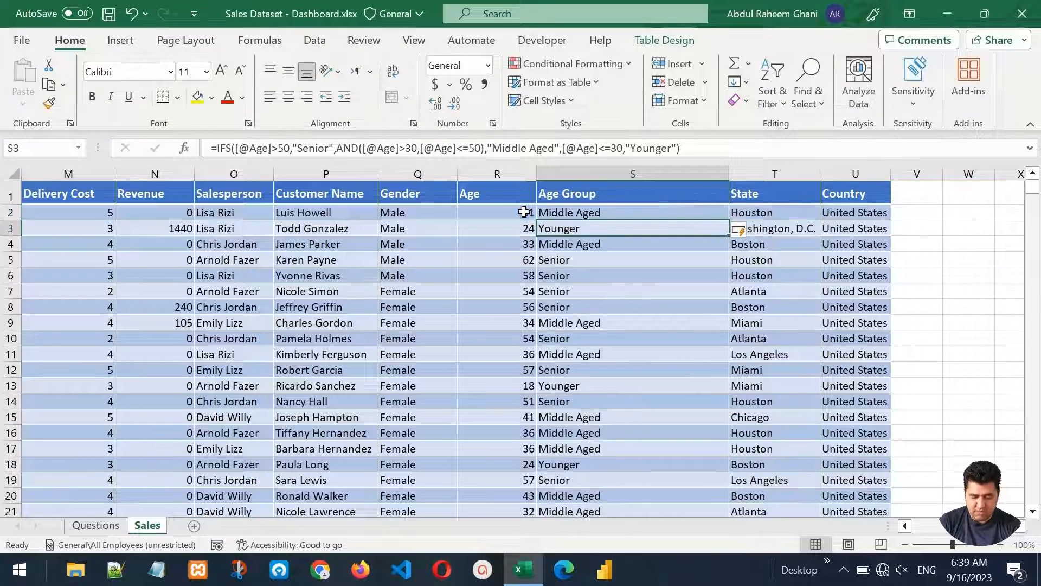
# Step: Compare the Age Group labels with the ages in the first rows of the table
pyautogui.press('Up')
pyautogui.press('Down')
pyautogui.press('Down')
pyautogui.press('Down')
pyautogui.press('Down')
pyautogui.press('Down')
pyautogui.press('Down')
pyautogui.press('Down')
pyautogui.press('Down')
pyautogui.press('Down')
pyautogui.press('Down')
pyautogui.press('Down')
pyautogui.press('Down')
pyautogui.press('Down')
pyautogui.press('Down')
pyautogui.press('Down')
pyautogui.press('Down')
pyautogui.press('Down')
pyautogui.press('Down')
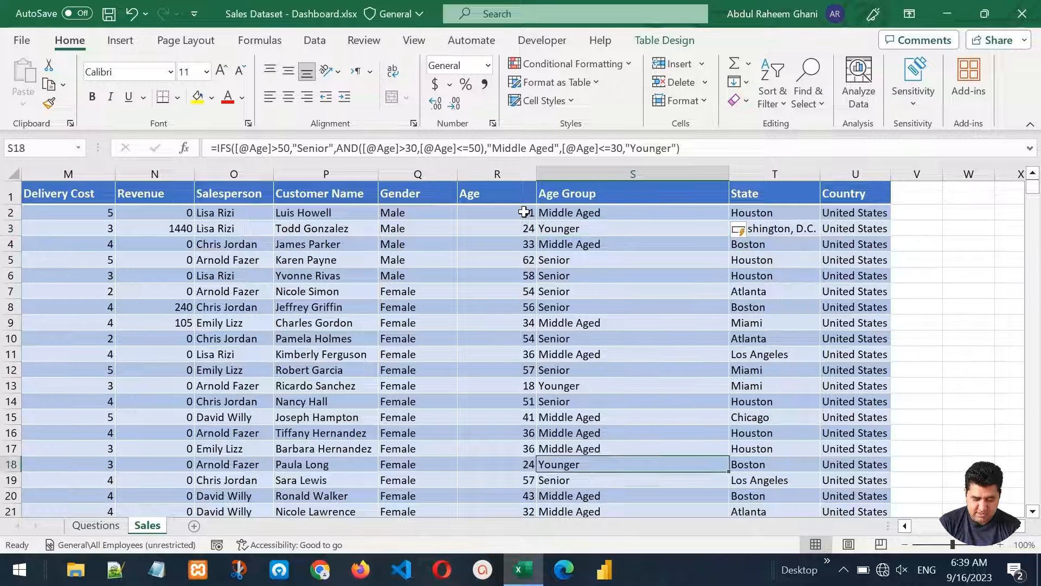
pyautogui.click(558, 212)
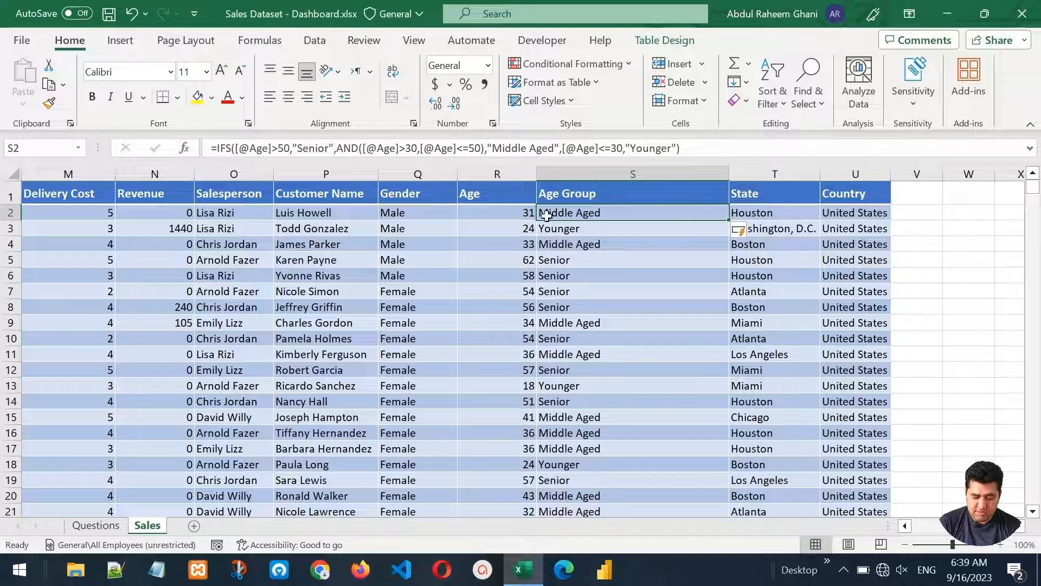
pyautogui.click(579, 230)
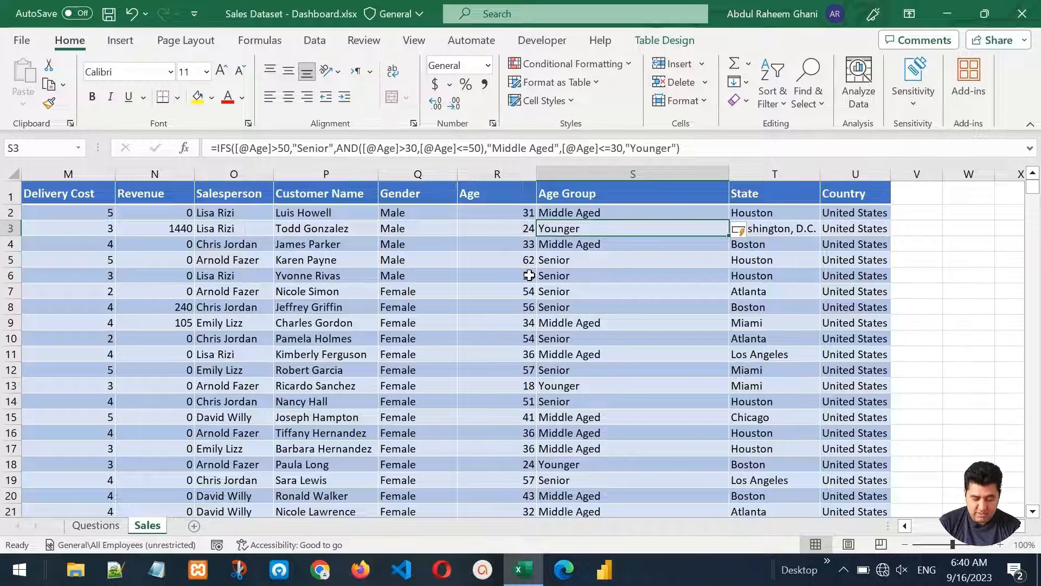
pyautogui.press('Down')
pyautogui.press('Down')
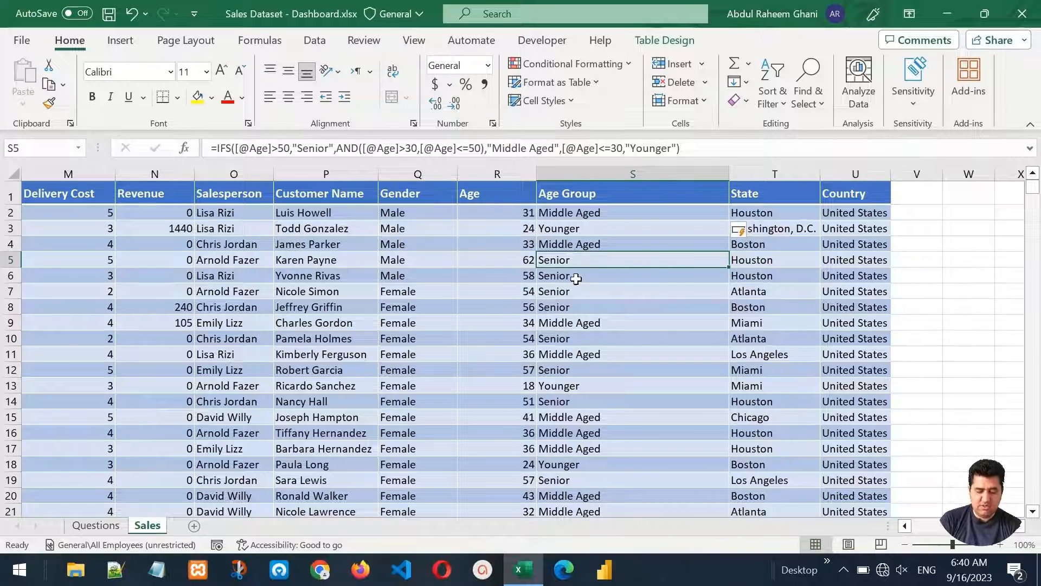
# Step: Replace the IFS formulas in the whole Age Group column with their values
pyautogui.click(574, 212)
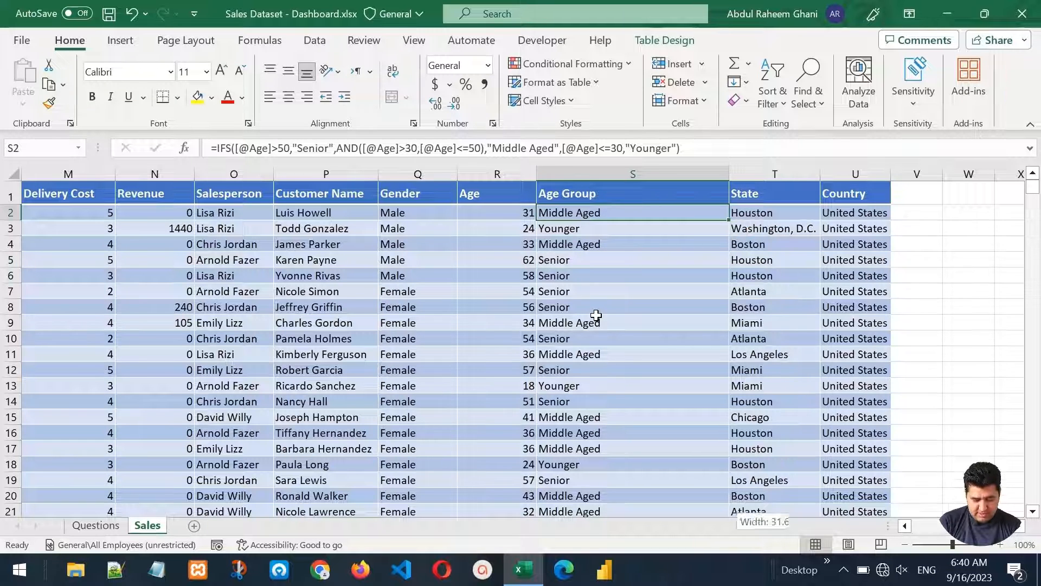
pyautogui.hotkey('ctrl', 'shift', 'Down')
pyautogui.hotkey('ctrl', 'c')
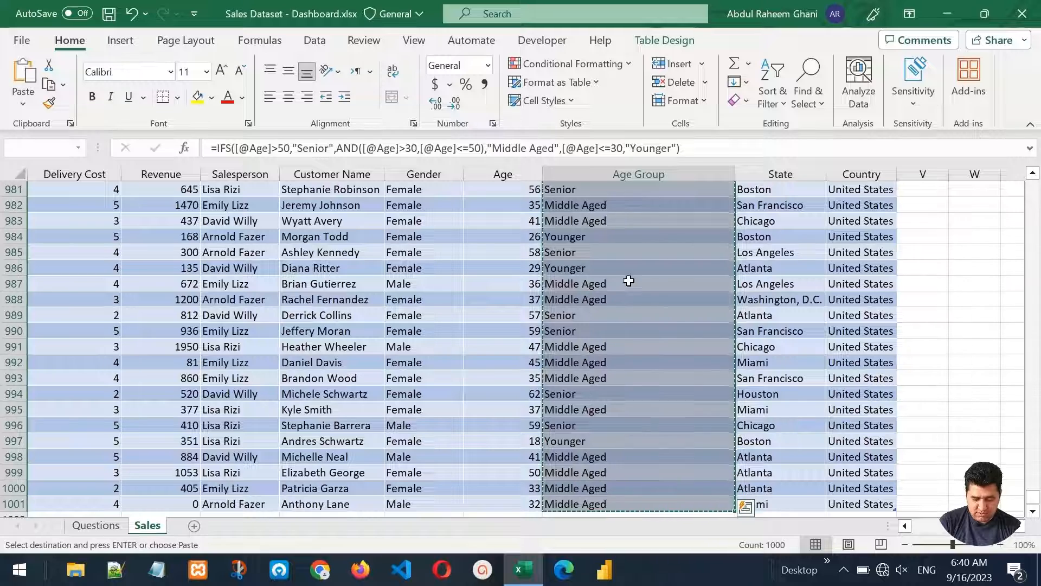
pyautogui.rightClick(595, 230)
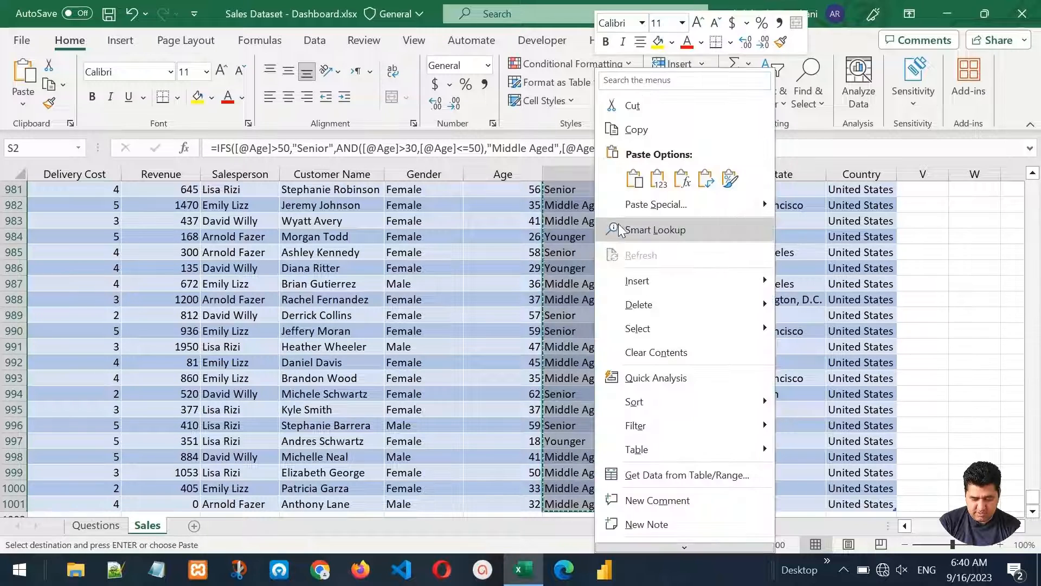
pyautogui.click(657, 177)
pyautogui.click(586, 228)
pyautogui.click(595, 275)
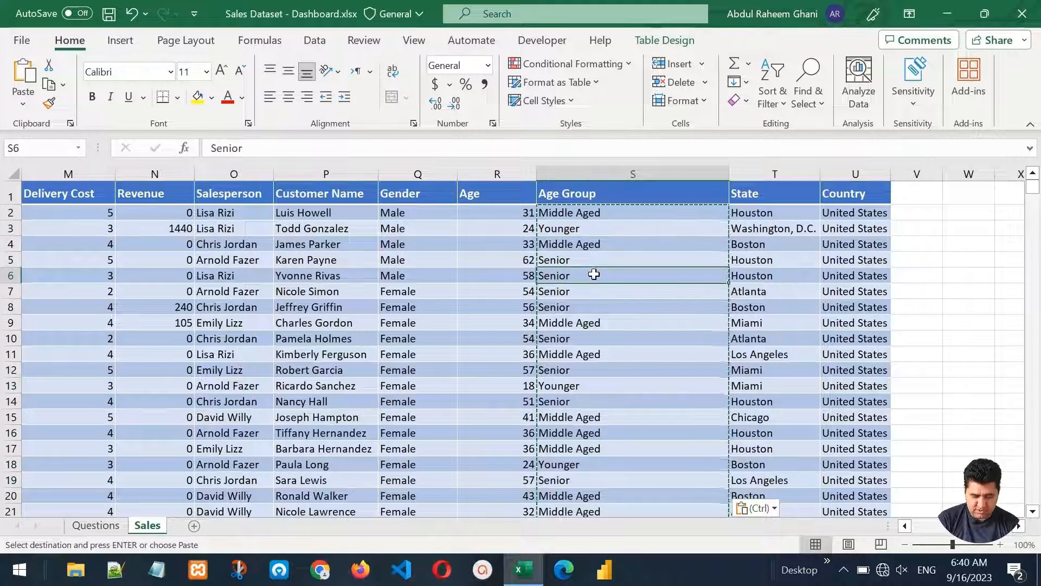
pyautogui.click(628, 219)
pyautogui.press('Escape')
pyautogui.hotkey('ctrl', 'Left')
pyautogui.hotkey('ctrl', 'Up')
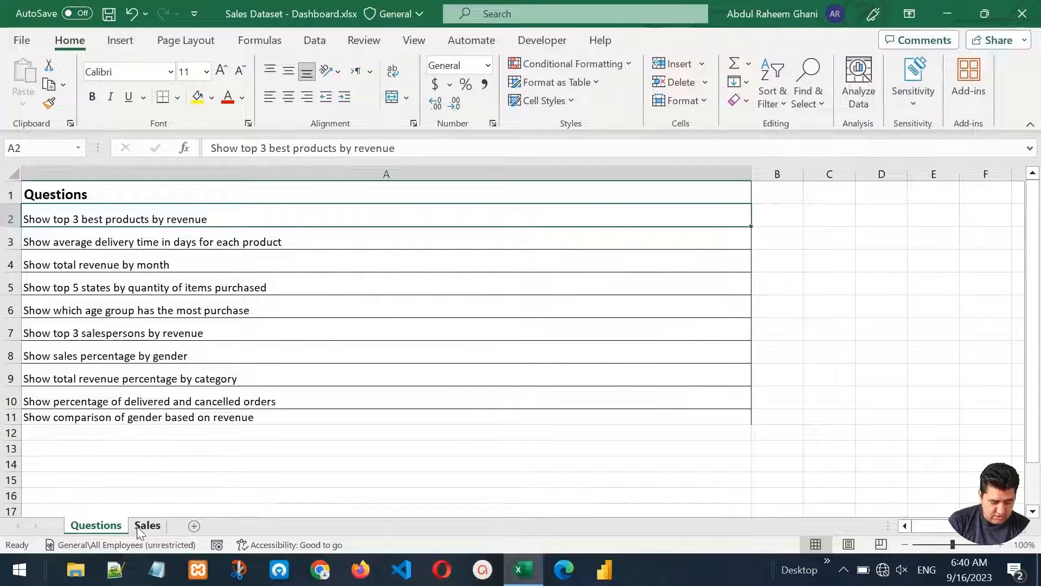
# Step: Insert a PivotTable based on Table1 of the Sales sheet, placed on a new worksheet
pyautogui.click(142, 526)
pyautogui.click(211, 263)
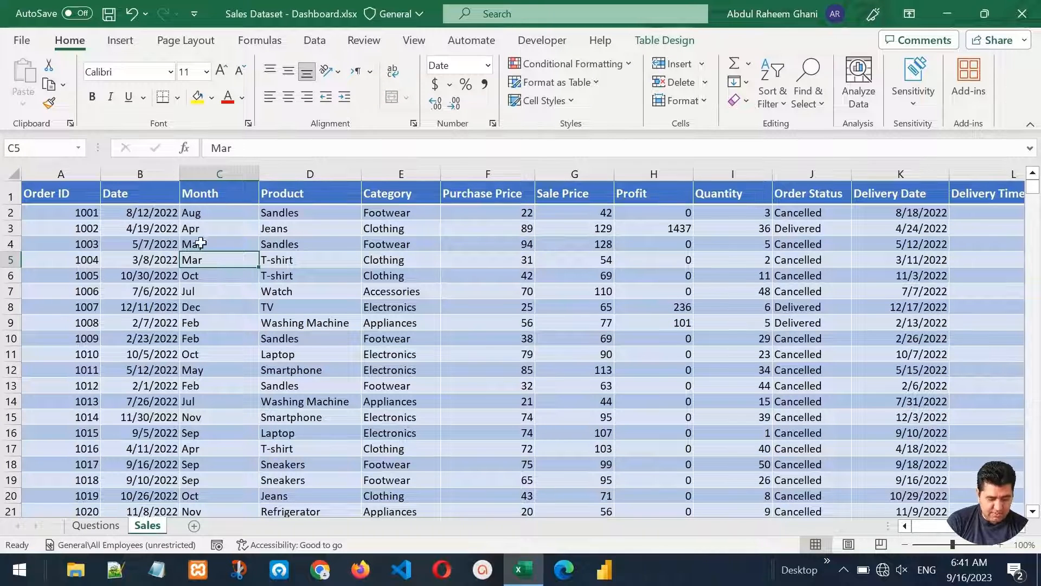
pyautogui.click(230, 233)
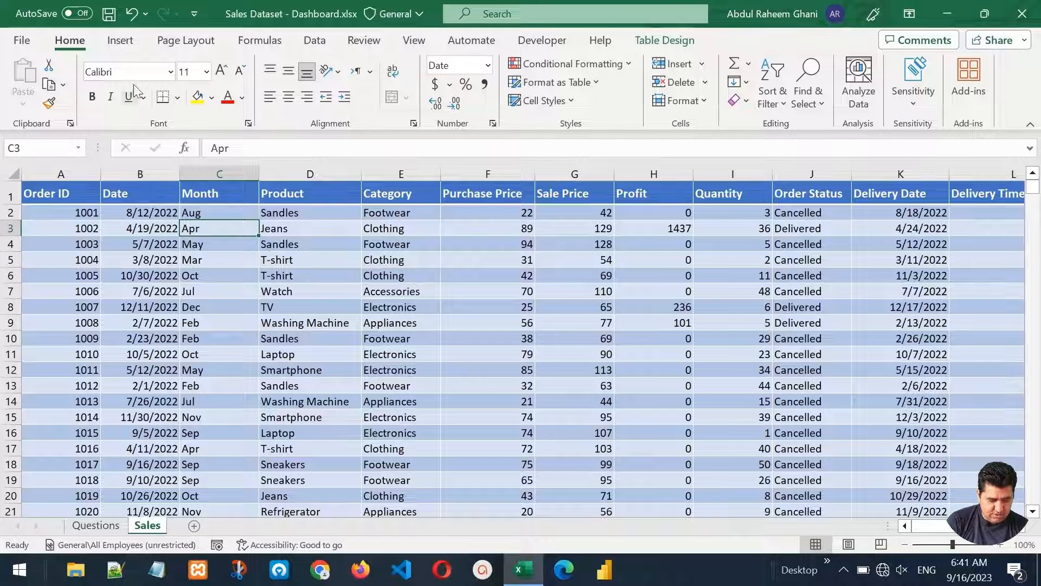
pyautogui.click(116, 47)
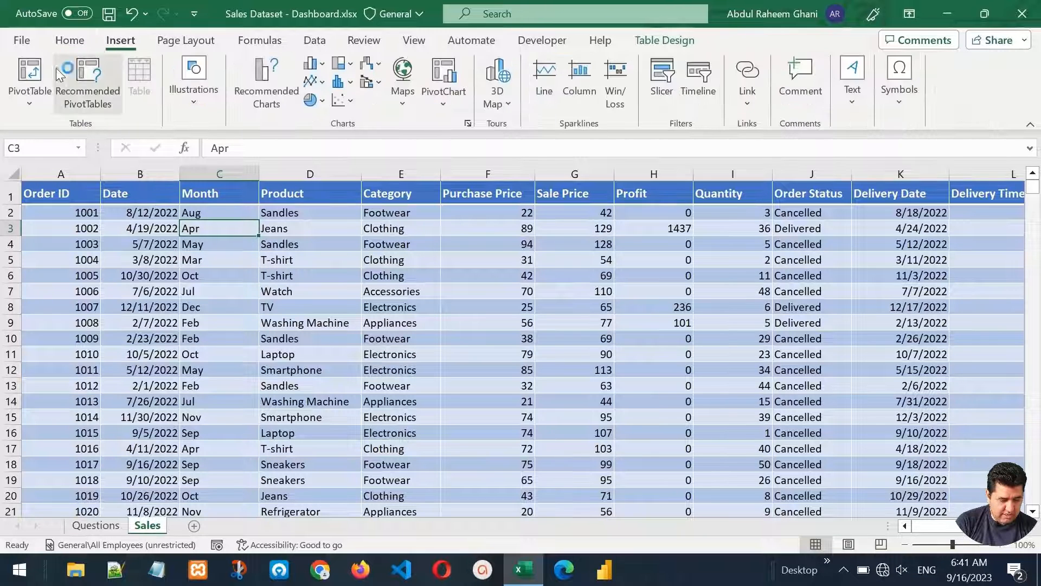
pyautogui.click(24, 71)
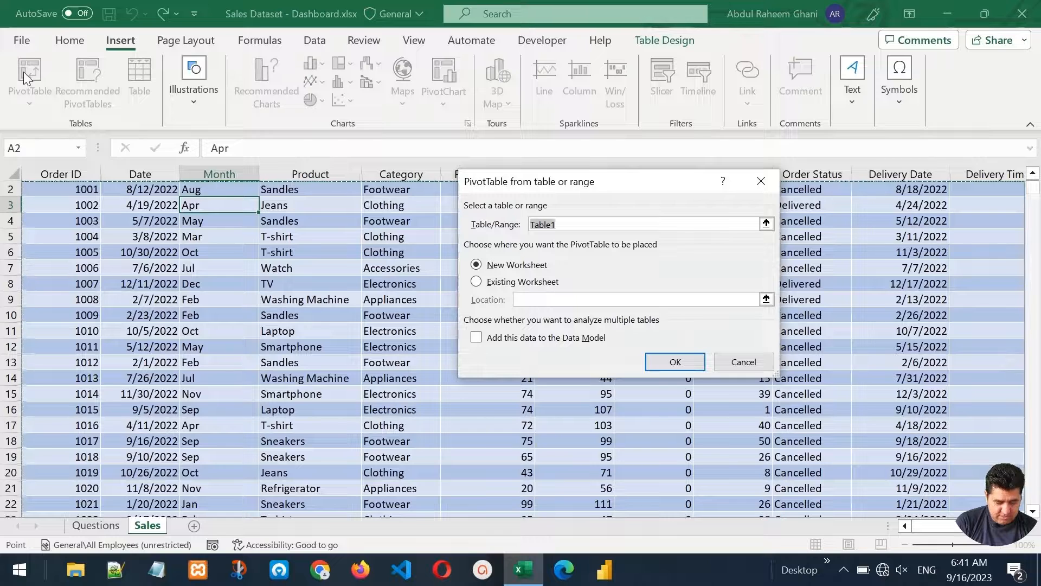
pyautogui.click(577, 227)
pyautogui.moveTo(577, 227); pyautogui.dragTo(519, 225)
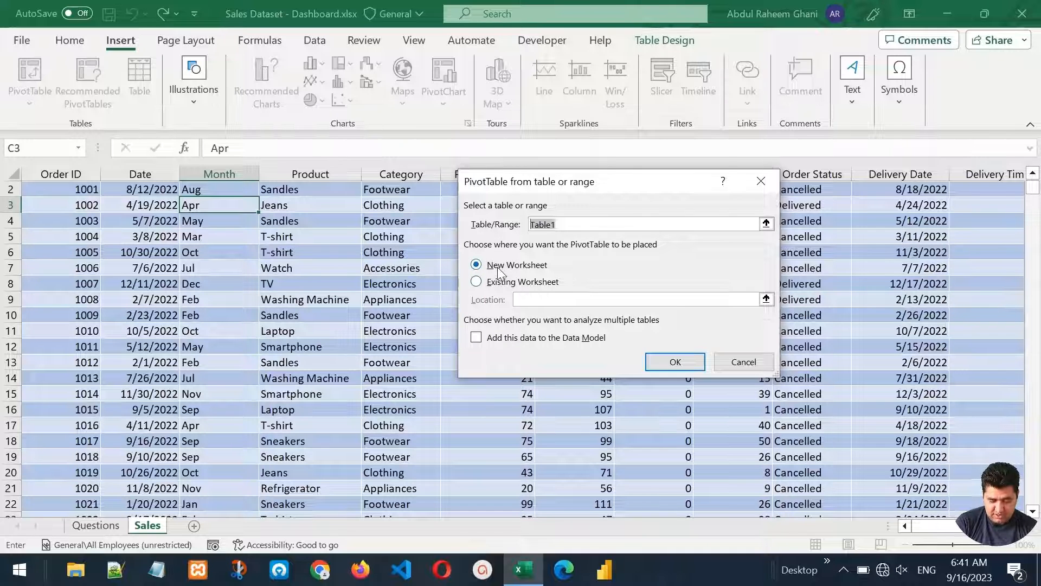
pyautogui.click(684, 359)
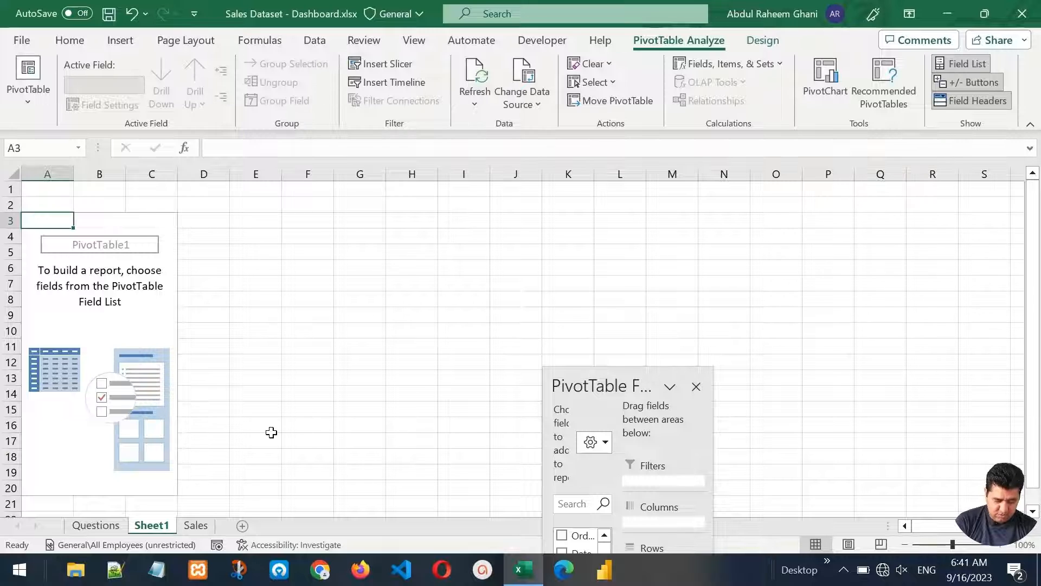
# Step: Build the PivotTable with Product as rows and Revenue as values, with the column headings Product and Revenue
pyautogui.moveTo(575, 384); pyautogui.dragTo(459, 106)
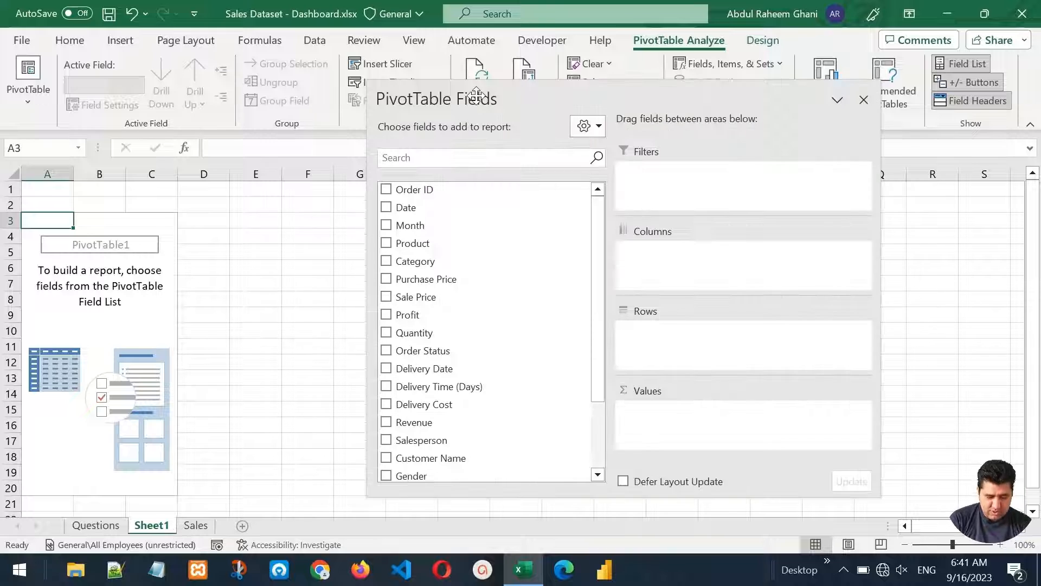
pyautogui.moveTo(476, 97); pyautogui.dragTo(508, 71)
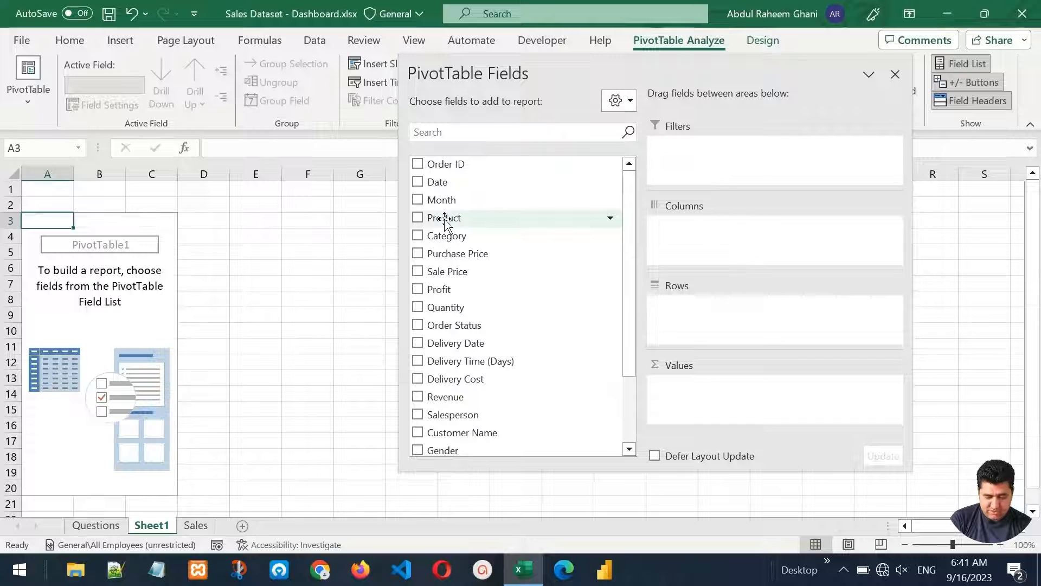
pyautogui.moveTo(445, 223)
pyautogui.mouseDown()
pyautogui.moveTo(510, 230)
pyautogui.moveTo(716, 322)
pyautogui.moveTo(703, 314)
pyautogui.mouseUp()
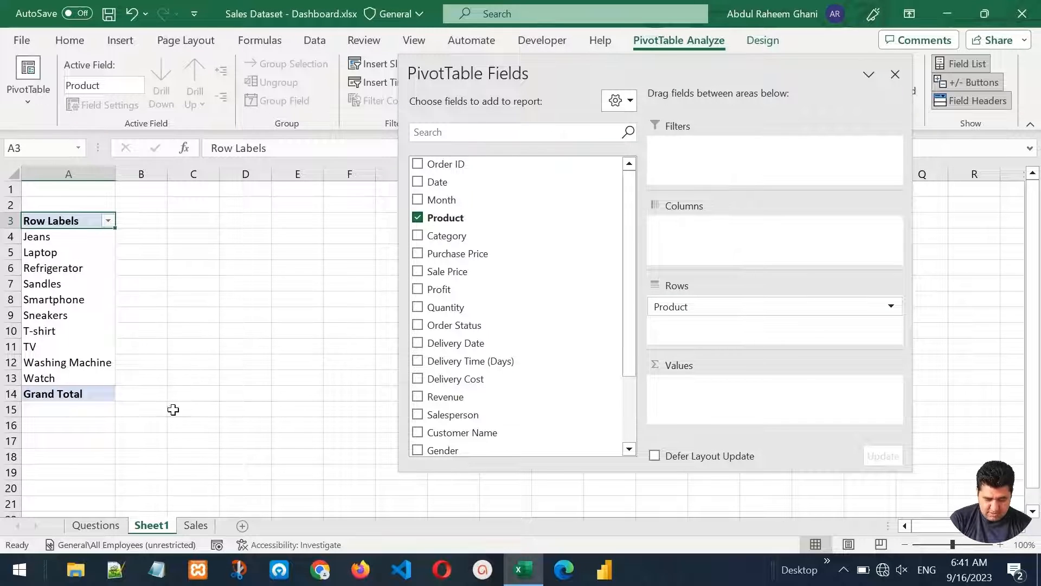
pyautogui.moveTo(629, 284); pyautogui.dragTo(625, 379)
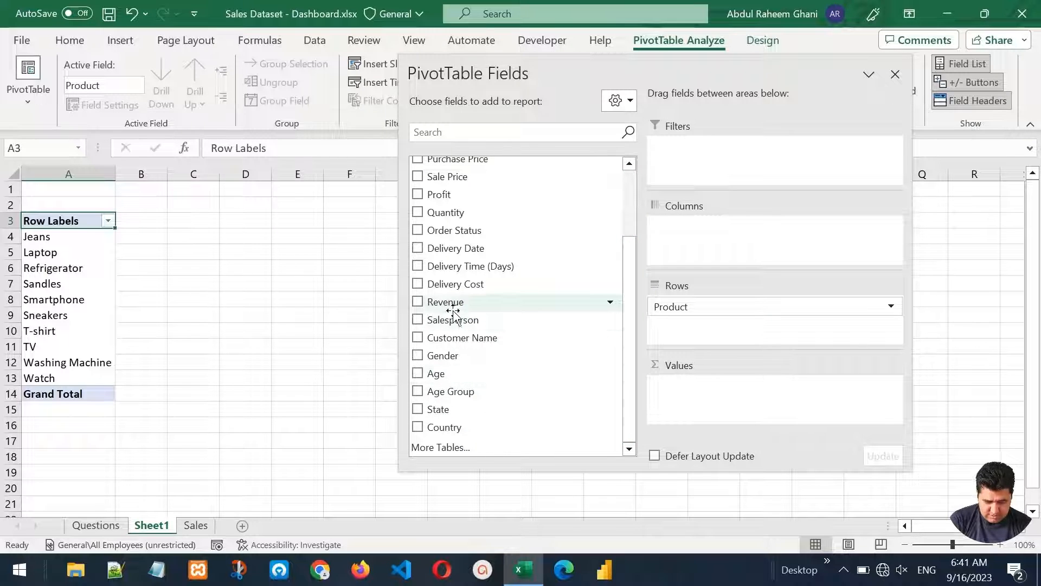
pyautogui.moveTo(453, 302); pyautogui.dragTo(681, 391)
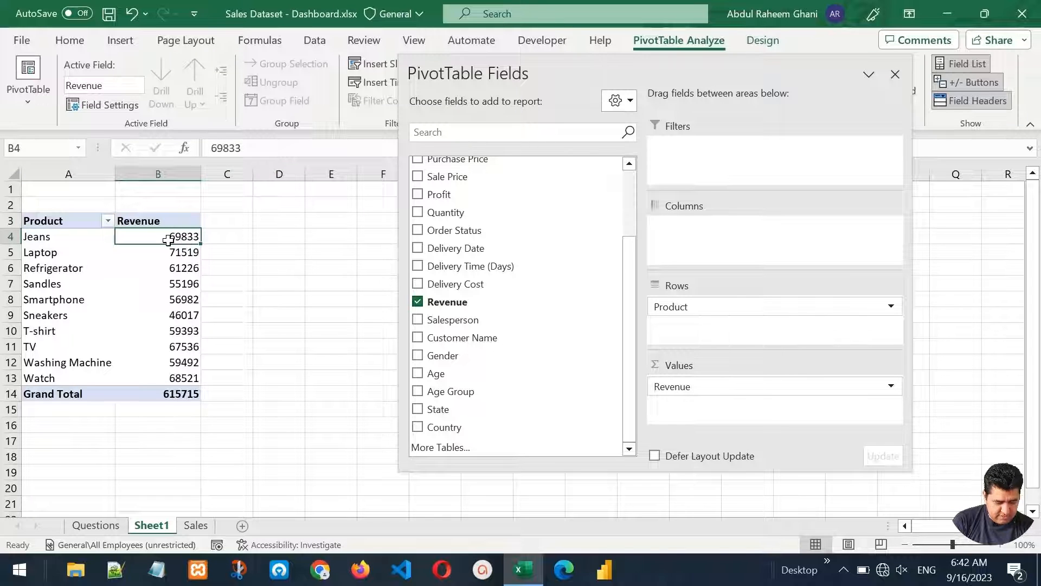
# Step: Format the PivotTable's revenue figures, including the grand total, with a thousands separator and no decimals
pyautogui.moveTo(168, 241); pyautogui.dragTo(176, 396)
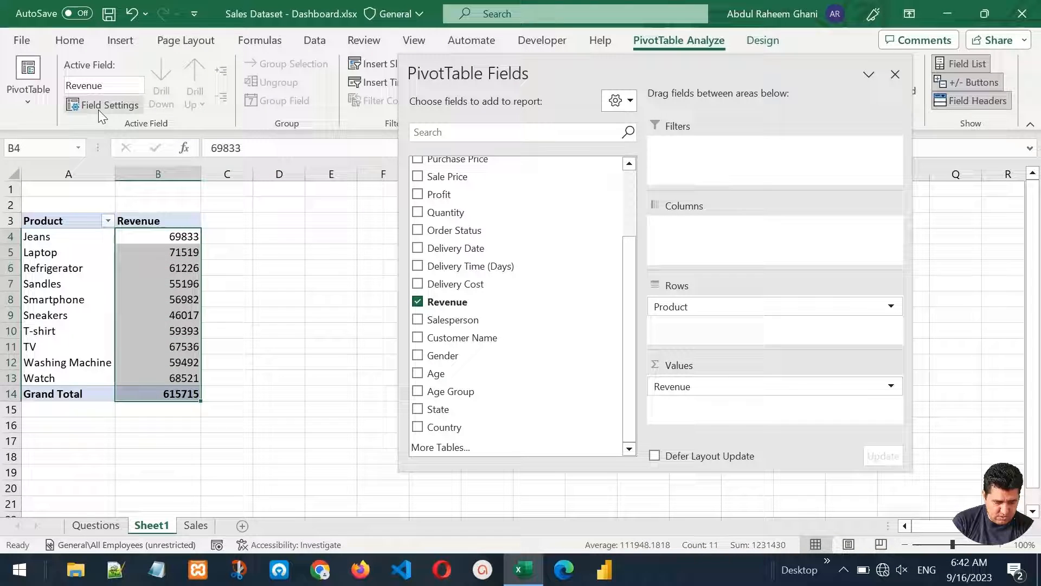
pyautogui.click(70, 40)
pyautogui.moveTo(500, 71); pyautogui.dragTo(570, 147)
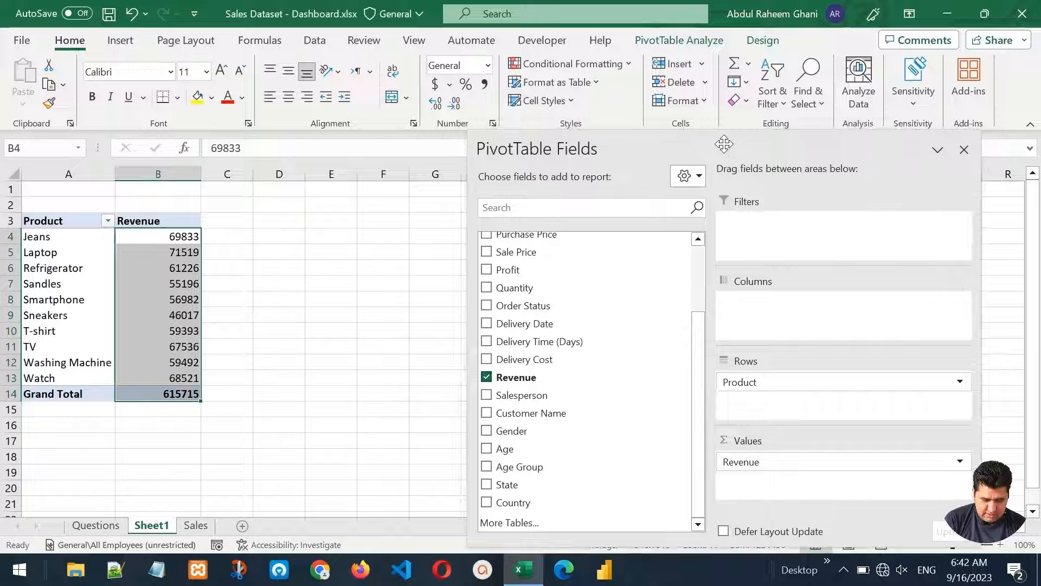
pyautogui.click(485, 83)
pyautogui.click(456, 106)
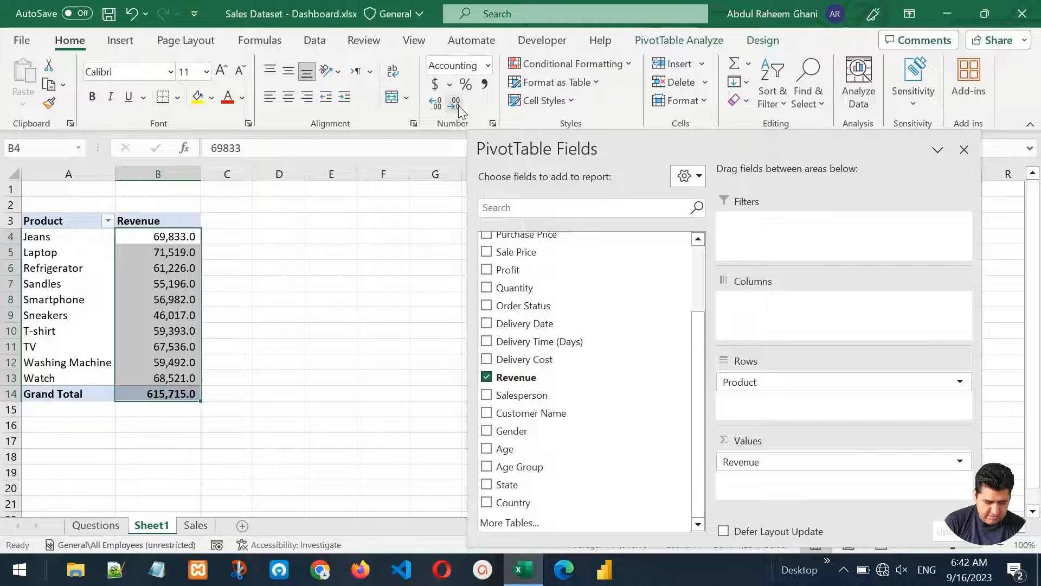
pyautogui.click(457, 105)
pyautogui.click(166, 287)
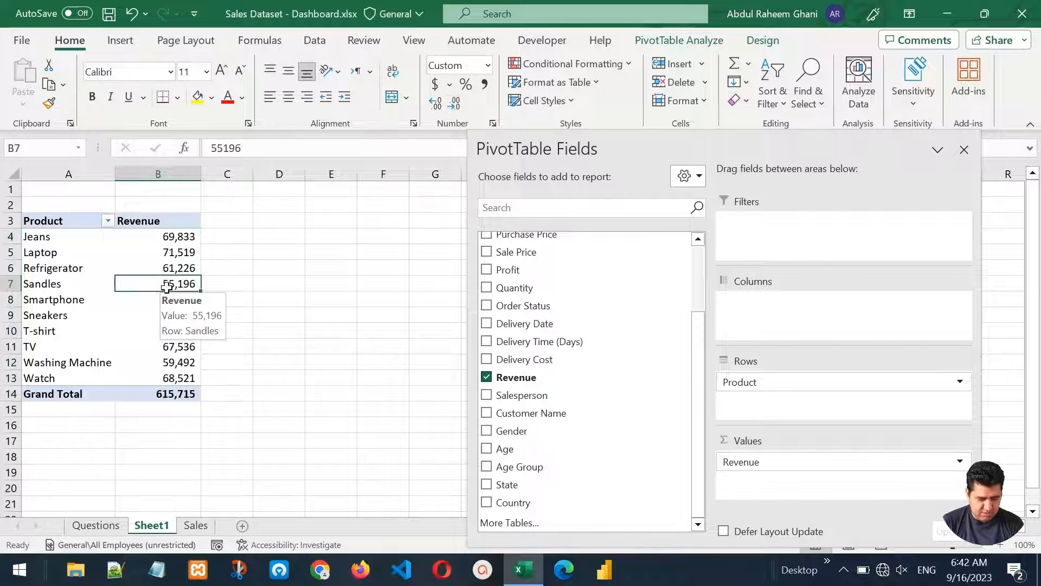
# Step: Filter the PivotTable's products to the top 3 items by Revenue
pyautogui.click(50, 239)
pyautogui.click(77, 238)
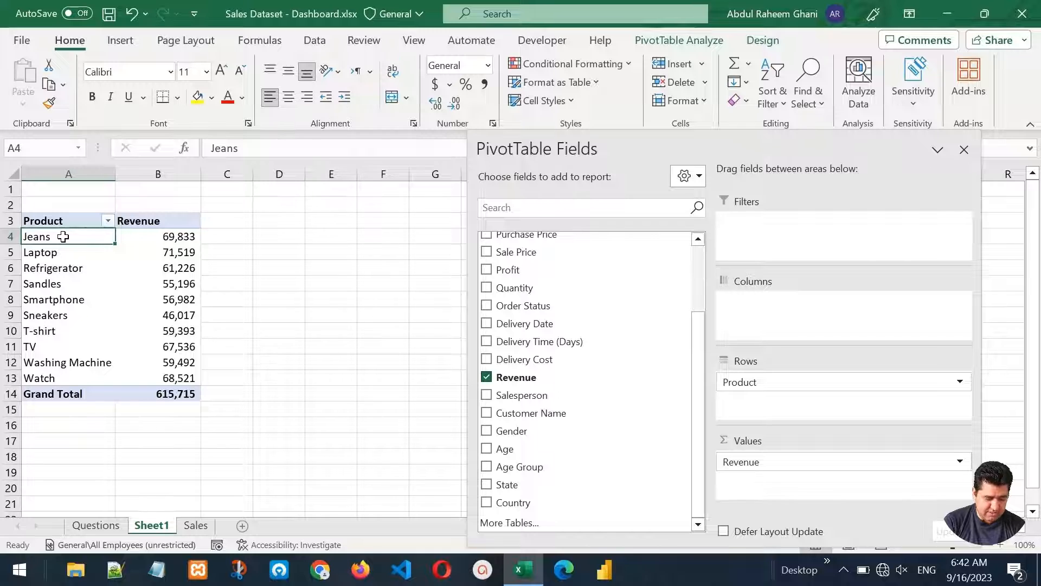
pyautogui.rightClick(64, 236)
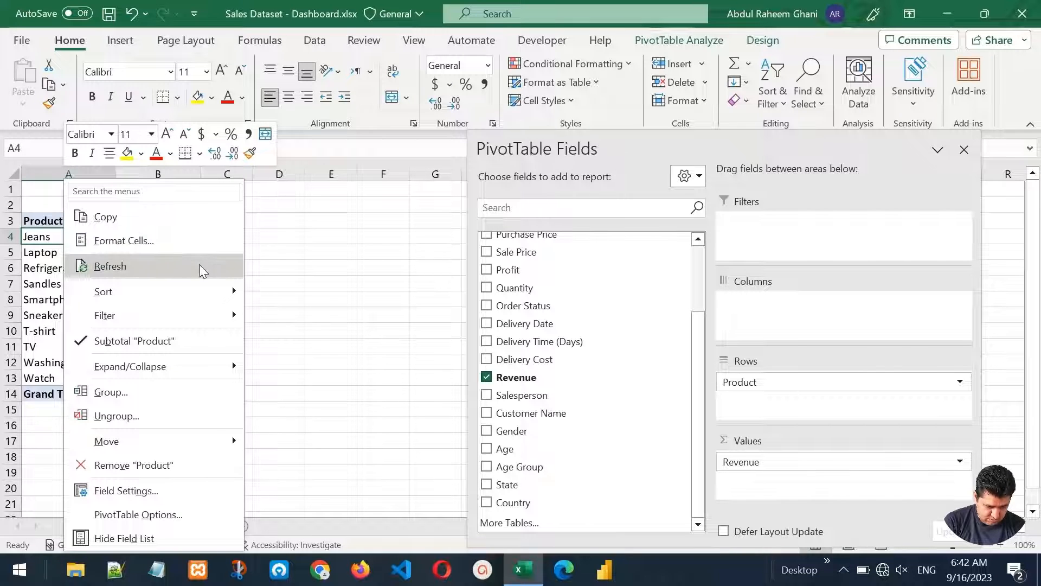
pyautogui.moveTo(217, 321)
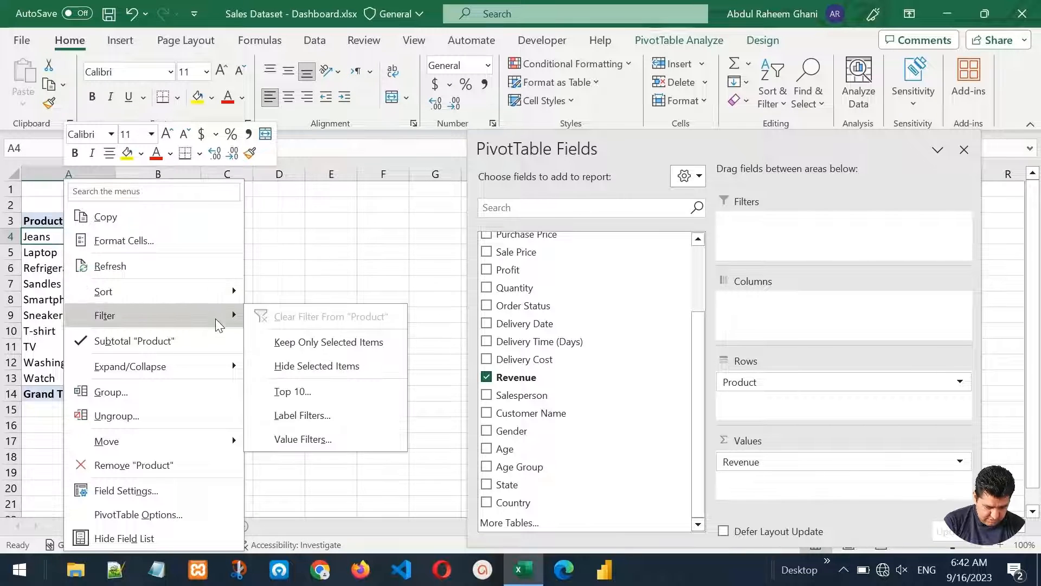
pyautogui.click(330, 391)
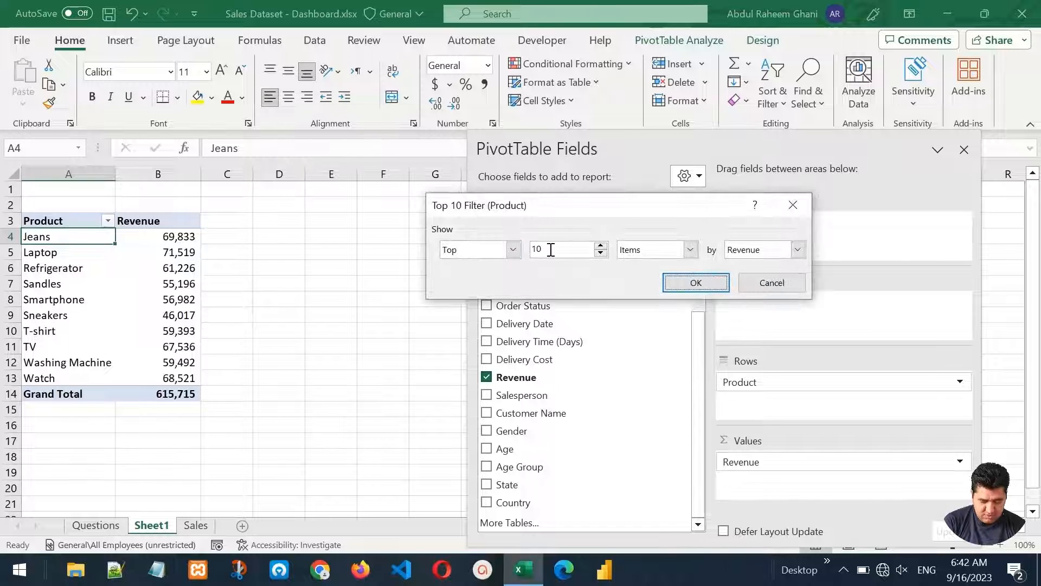
pyautogui.click(550, 250)
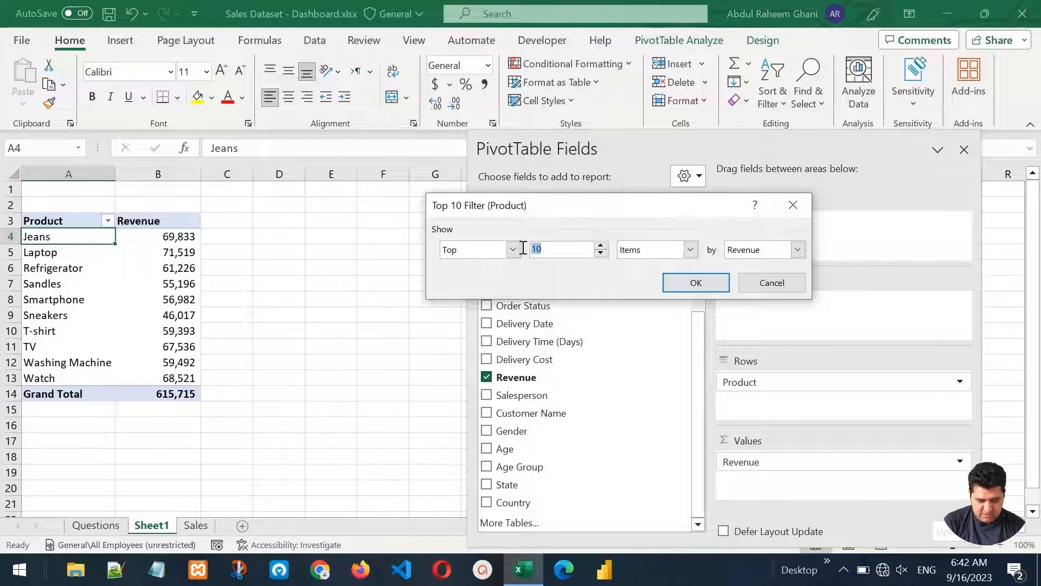
pyautogui.click(696, 282)
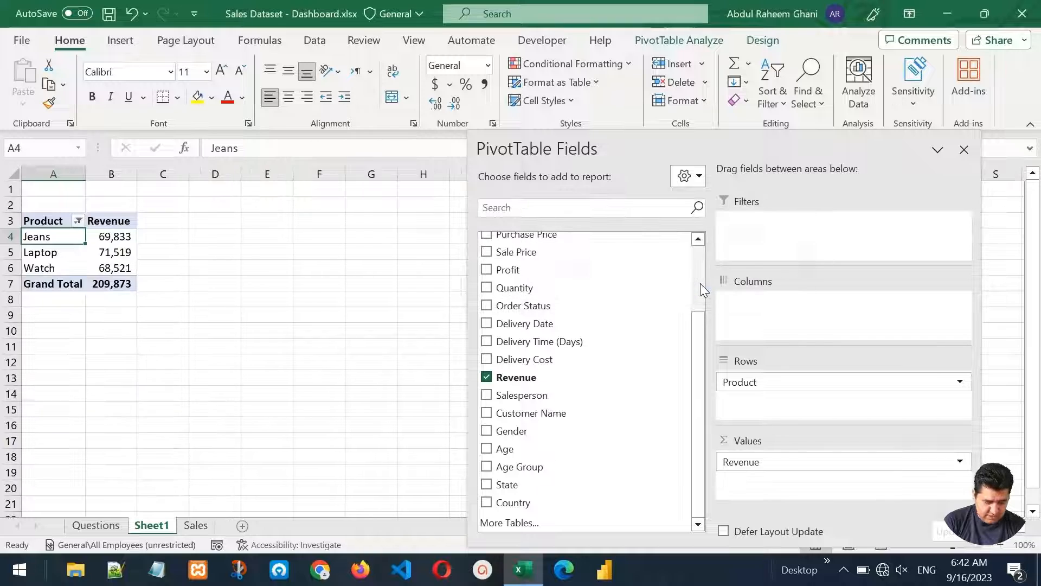
# Step: Sort the three products by revenue from largest to smallest
pyautogui.click(113, 253)
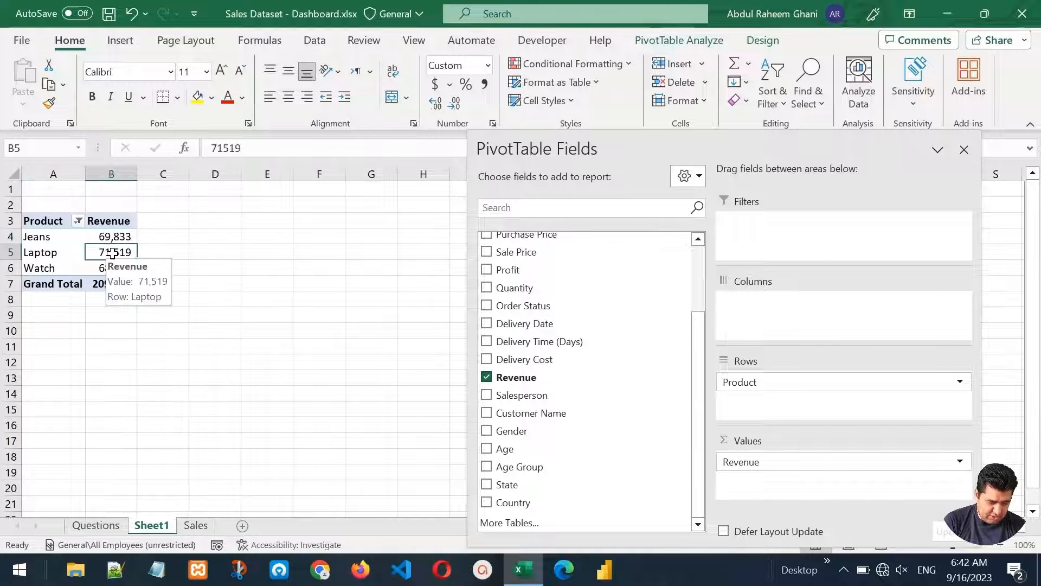
pyautogui.click(127, 239)
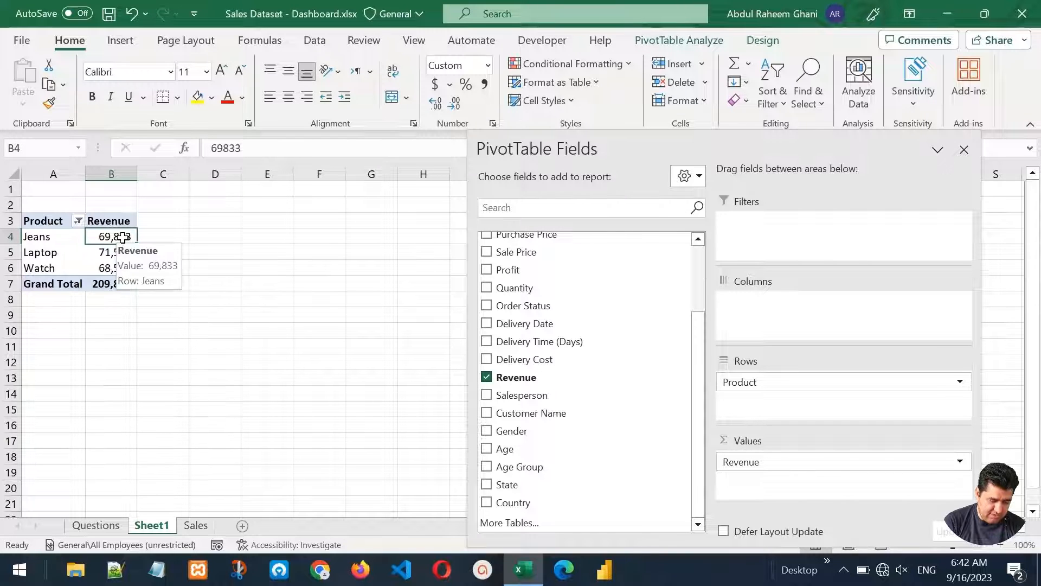
pyautogui.rightClick(124, 237)
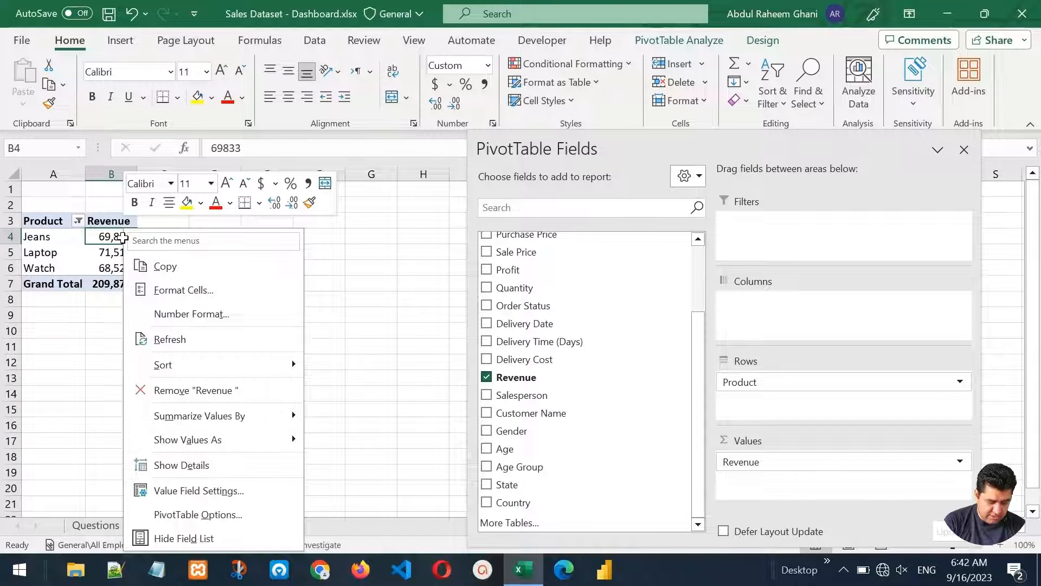
pyautogui.moveTo(269, 366)
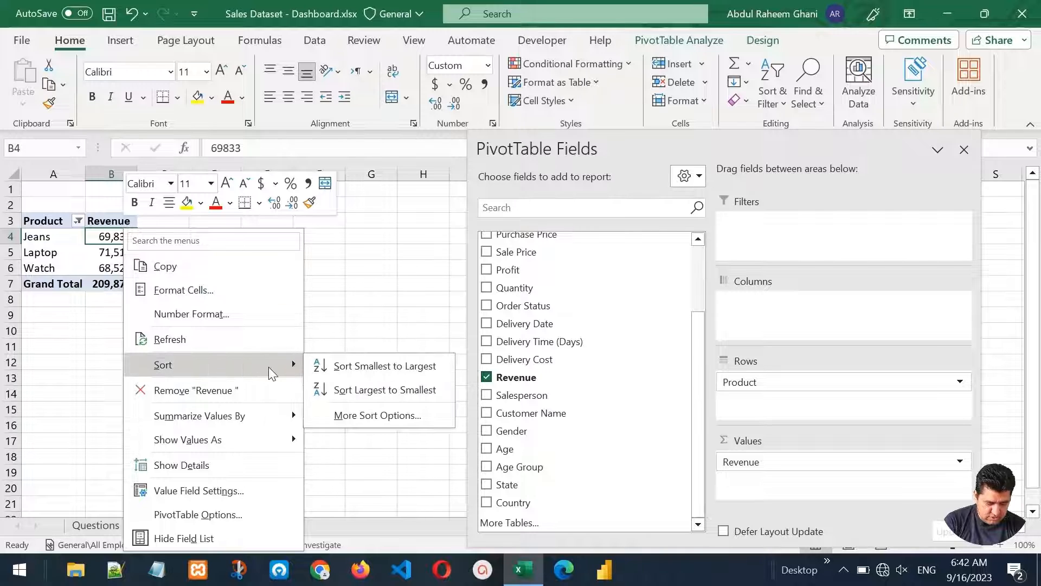
pyautogui.click(381, 391)
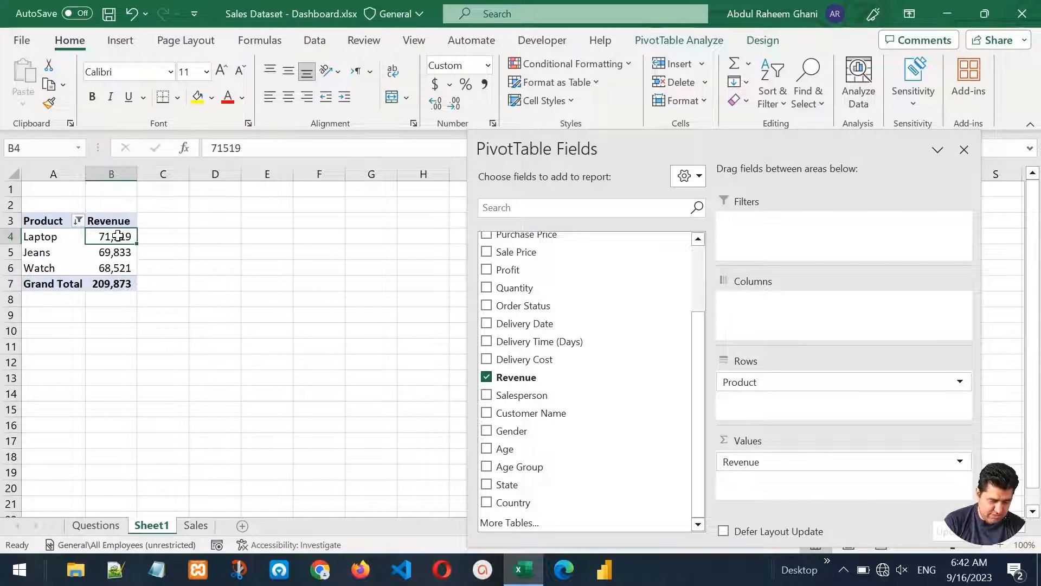
pyautogui.click(120, 252)
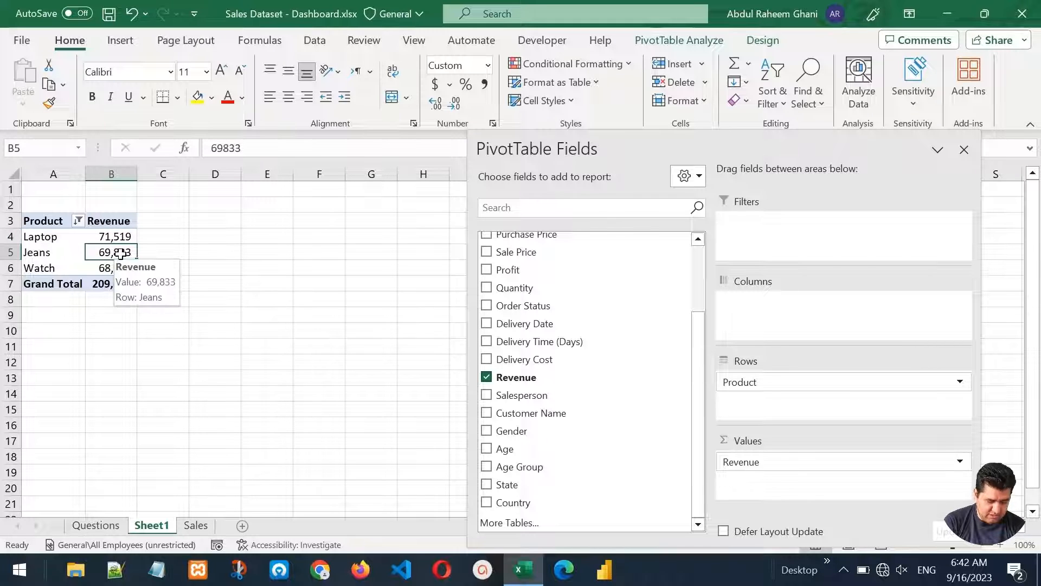
pyautogui.press('Down')
# Step: Widen the Product and Revenue columns and close the PivotTable field list
pyautogui.moveTo(85, 173); pyautogui.dragTo(106, 172)
pyautogui.moveTo(159, 174); pyautogui.dragTo(188, 173)
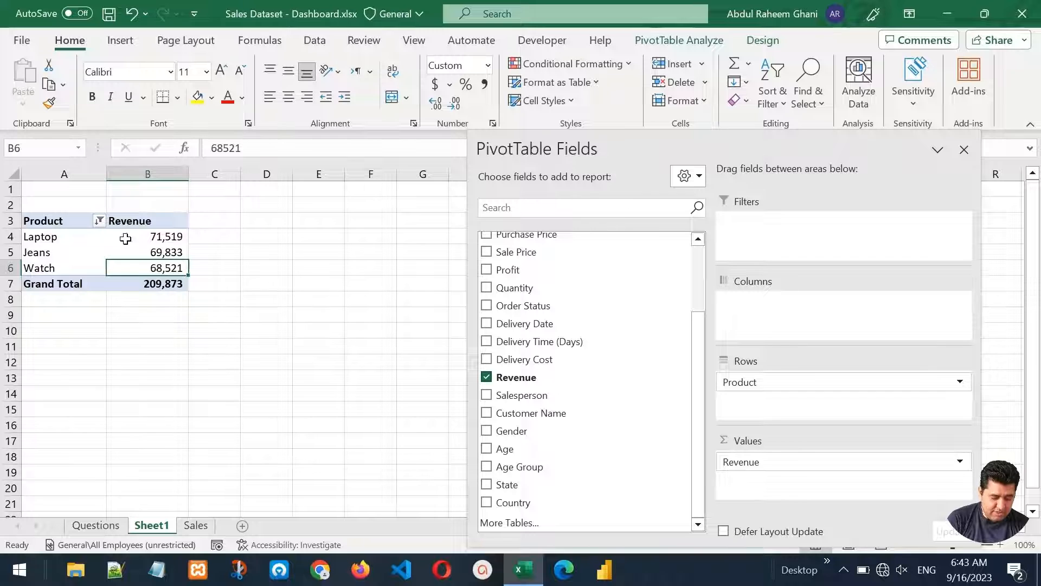
pyautogui.click(146, 243)
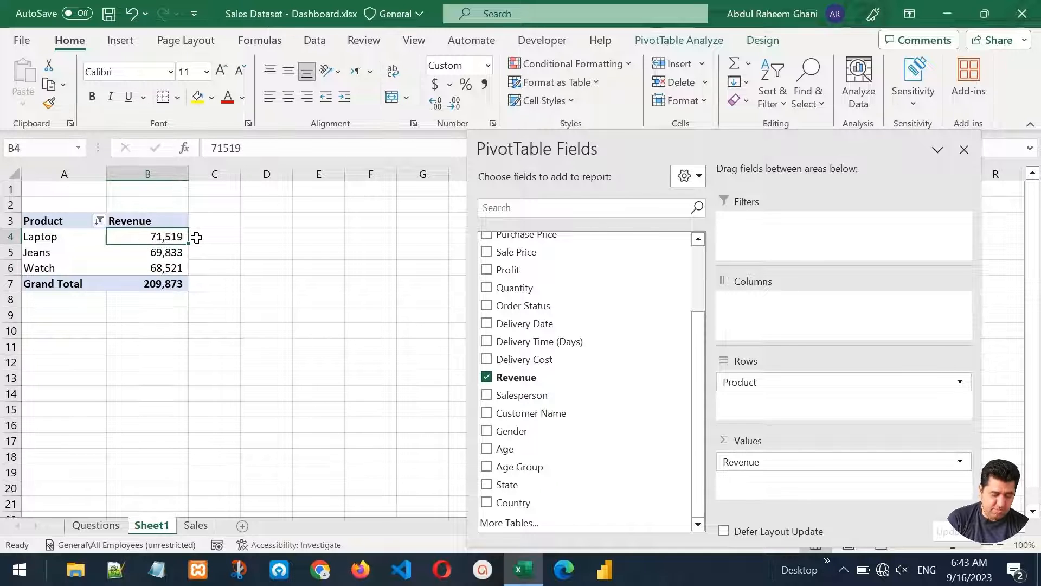
pyautogui.click(964, 150)
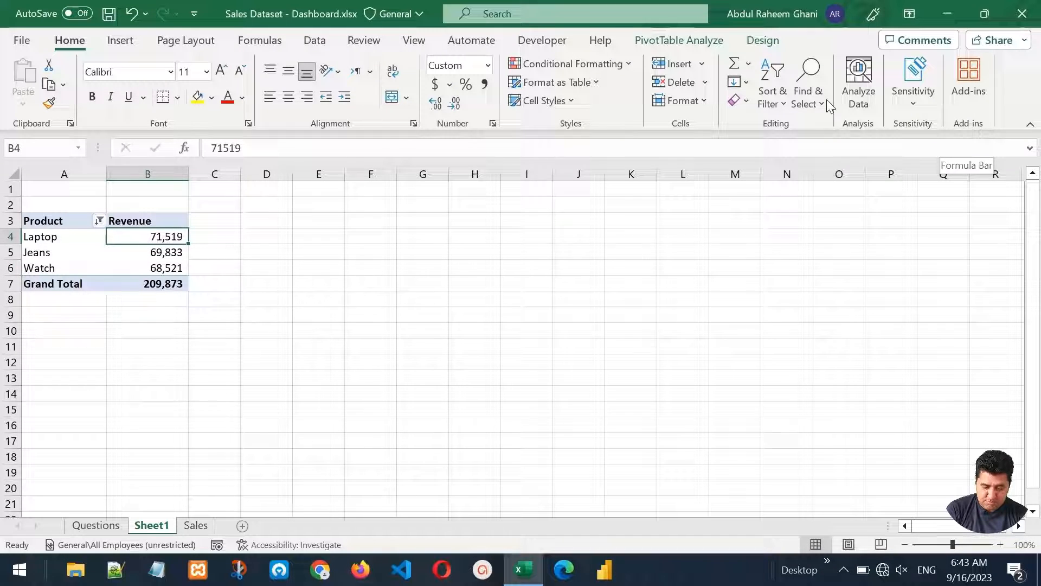
# Step: Insert a Clustered Column PivotChart of the top three products' revenue and place it beside the PivotTable
pyautogui.click(677, 41)
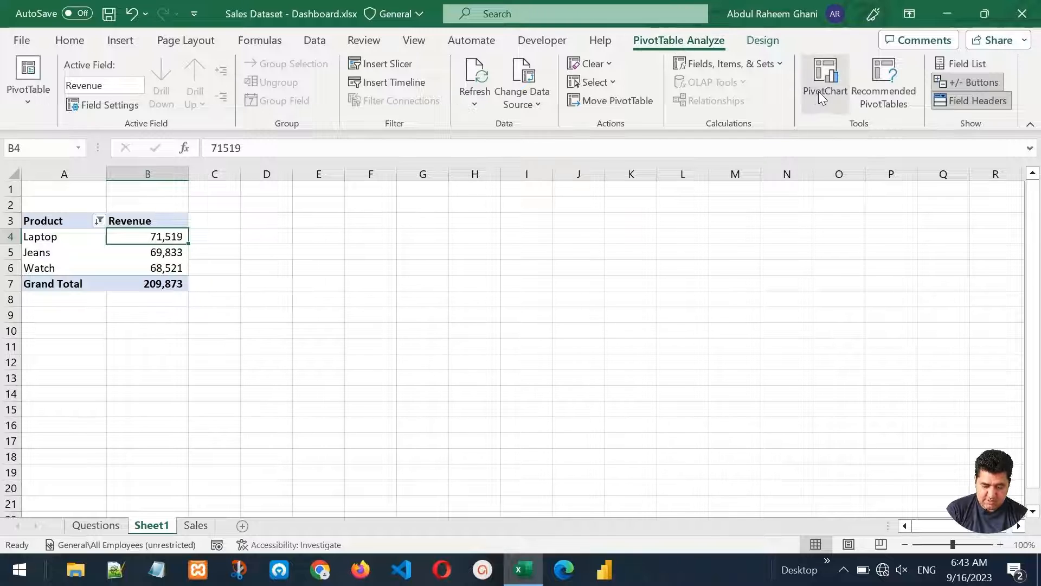
pyautogui.click(820, 94)
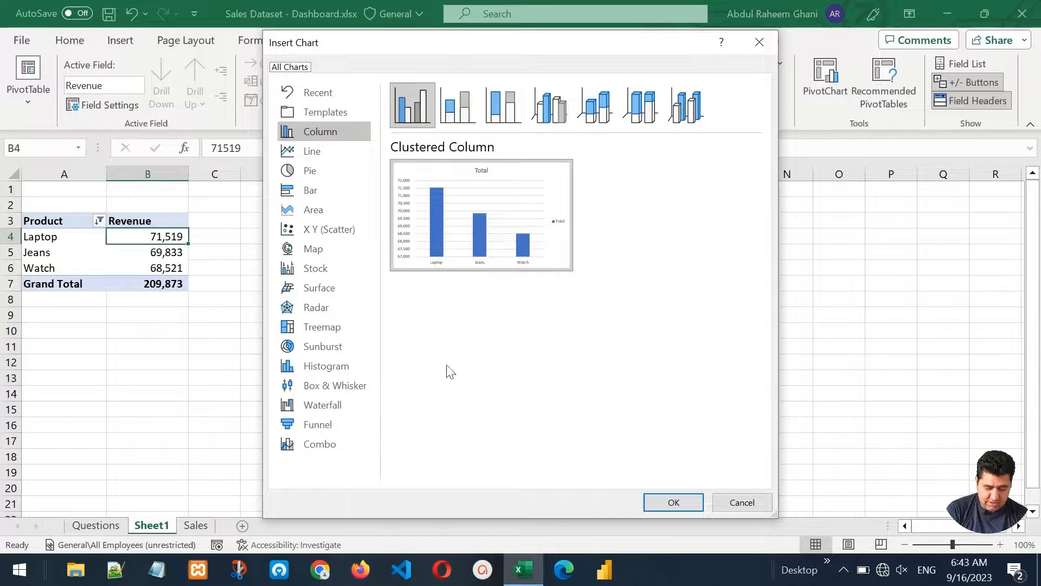
pyautogui.click(320, 131)
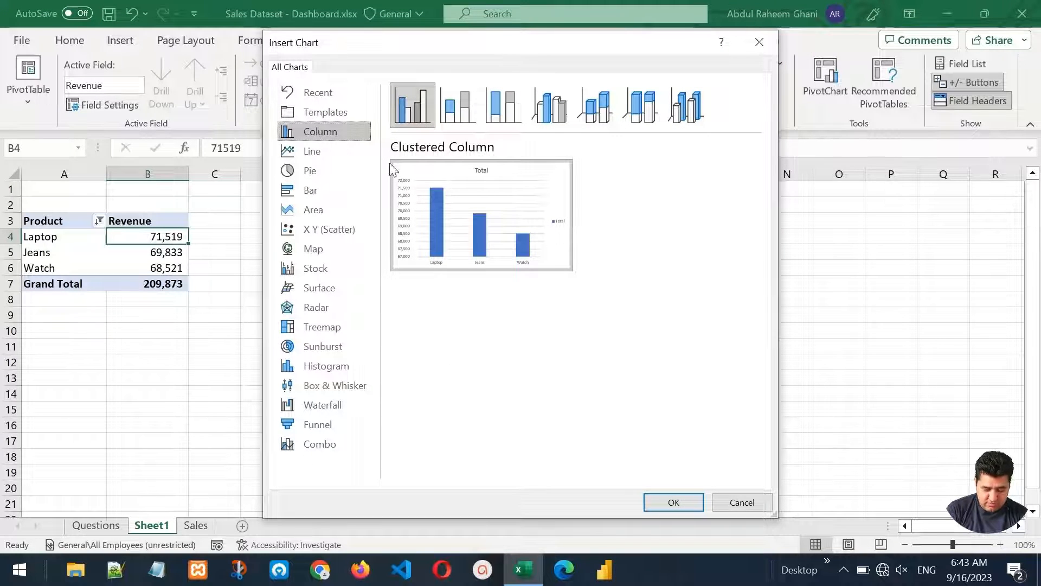
pyautogui.click(674, 502)
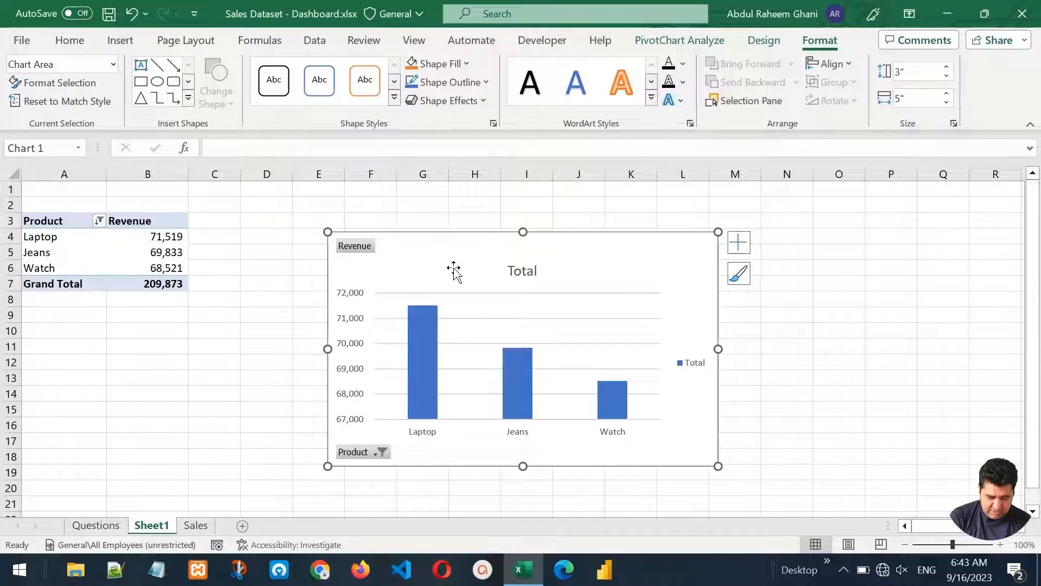
pyautogui.moveTo(454, 263); pyautogui.dragTo(397, 225)
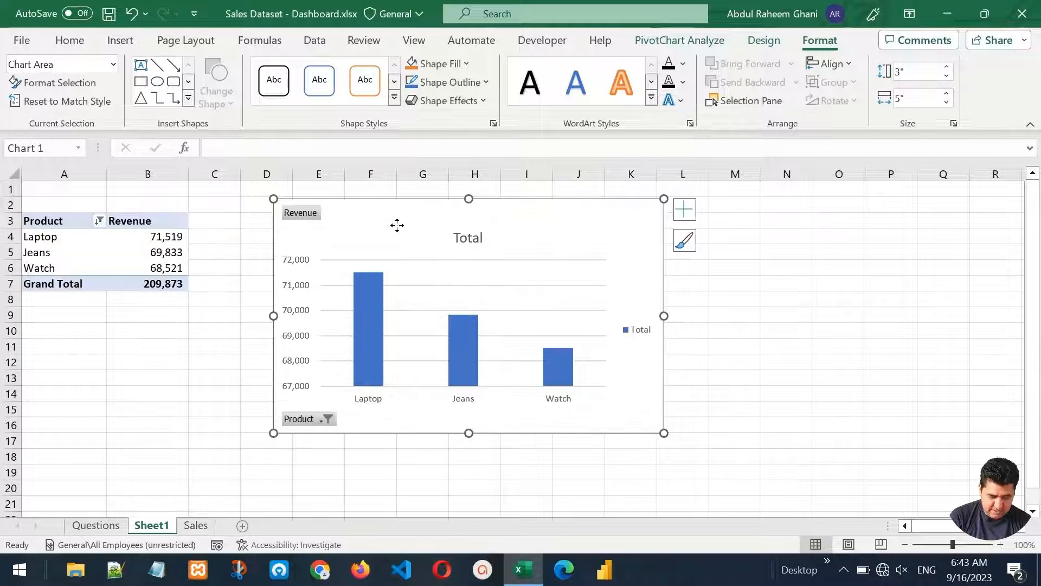
# Step: Remove all field buttons, the legend and the gridlines from the column chart and title it "Top 3 Products by Revenue"
pyautogui.rightClick(293, 213)
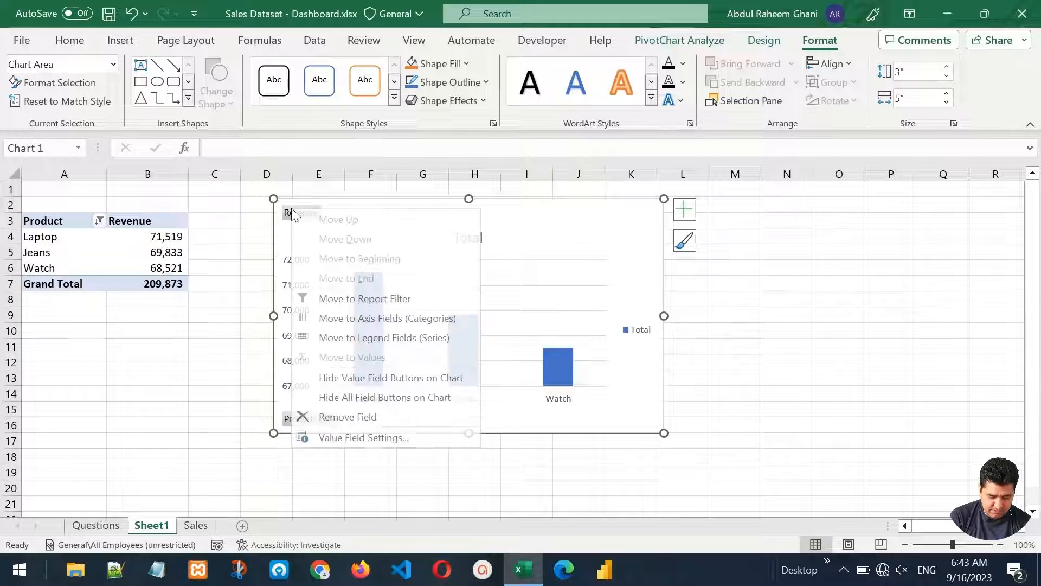
pyautogui.click(364, 397)
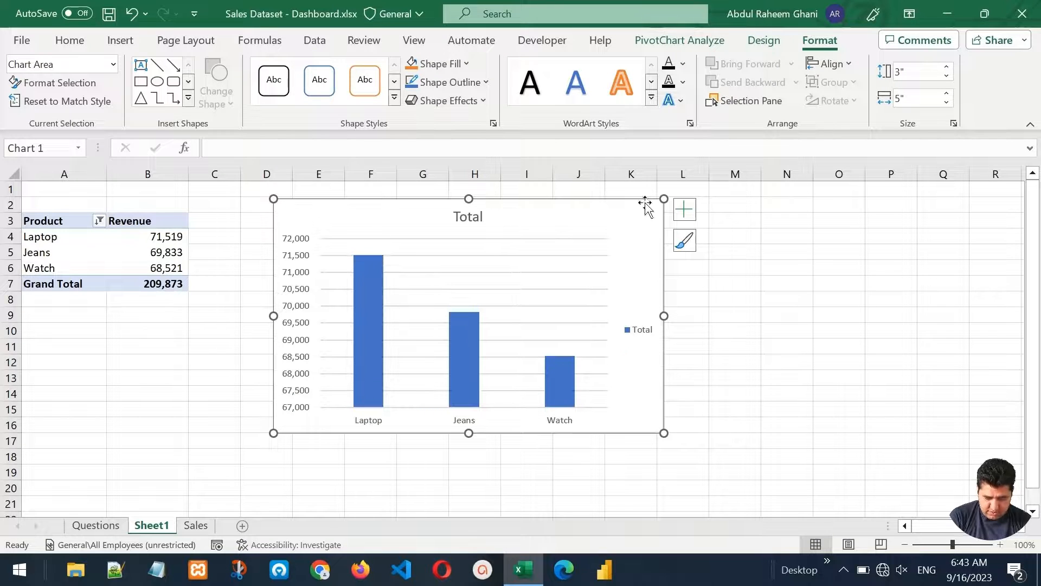
pyautogui.click(679, 212)
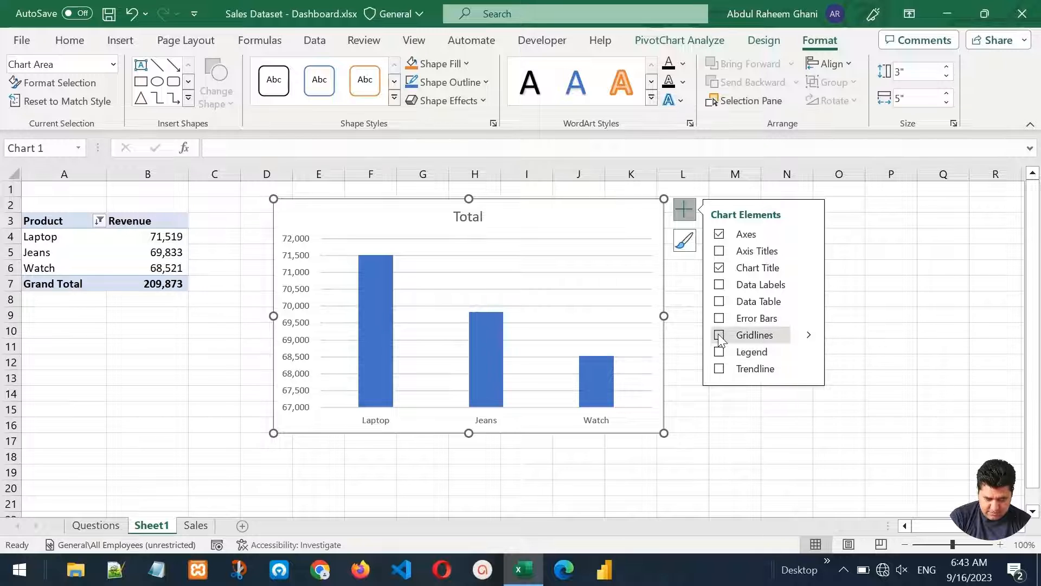
pyautogui.click(718, 334)
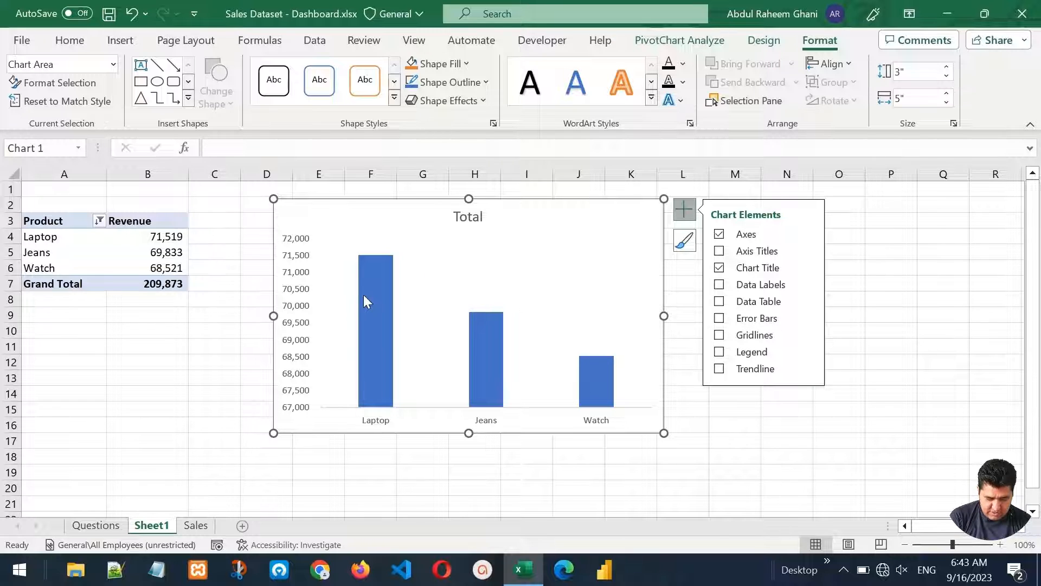
pyautogui.click(481, 228)
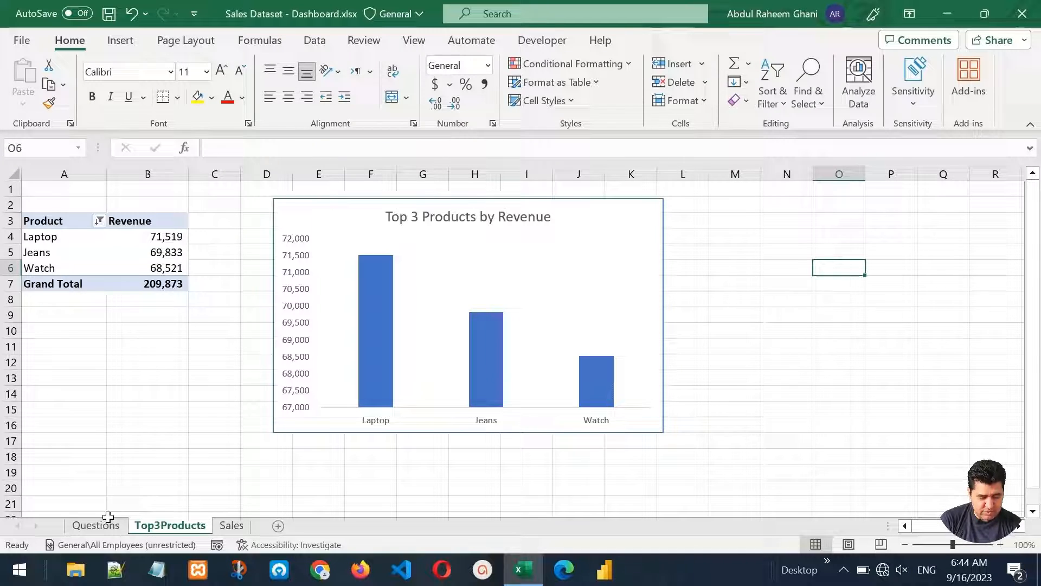
# Step: Select the average delivery time question on the Questions sheet and create a PivotTable from the Sales data on a new worksheet
pyautogui.click(104, 525)
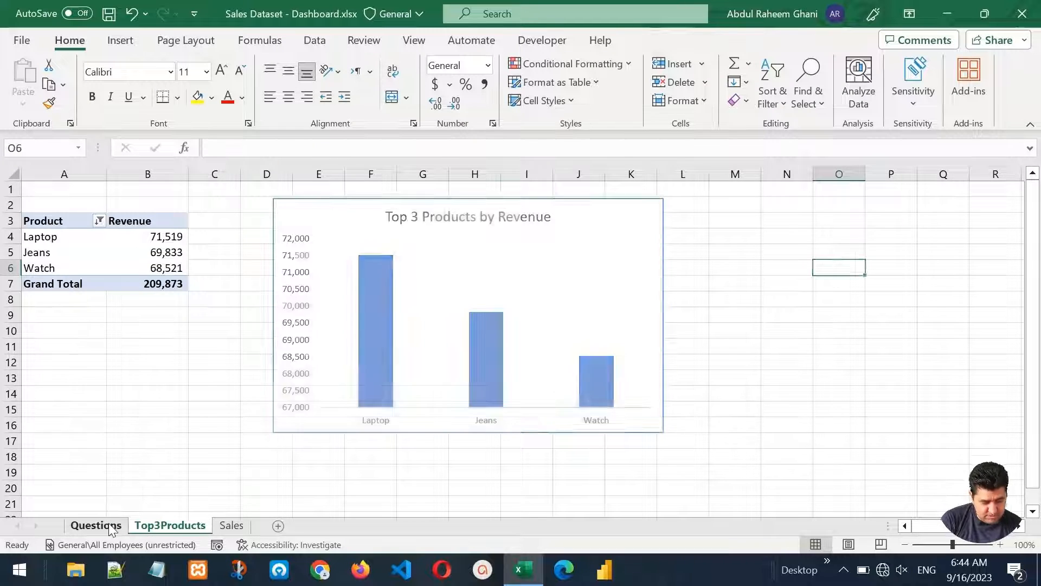
pyautogui.click(129, 255)
pyautogui.click(95, 238)
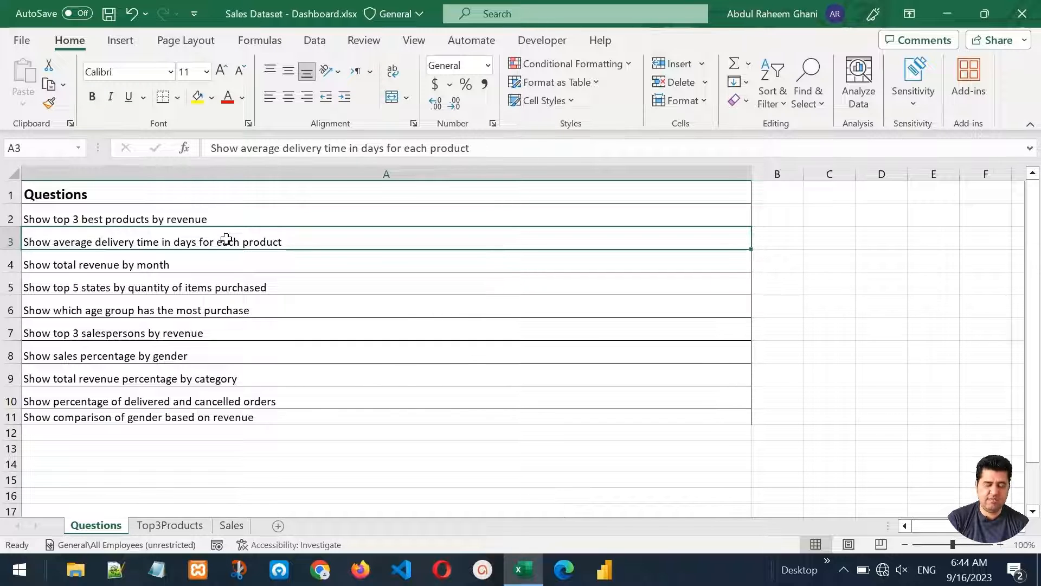
pyautogui.click(232, 525)
pyautogui.click(211, 298)
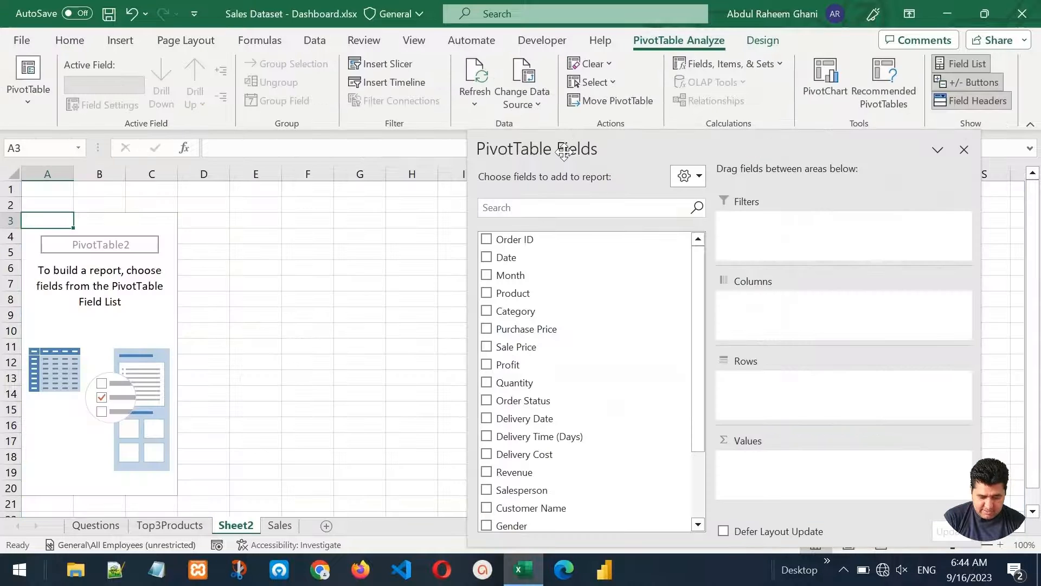
pyautogui.moveTo(564, 152); pyautogui.dragTo(480, 82)
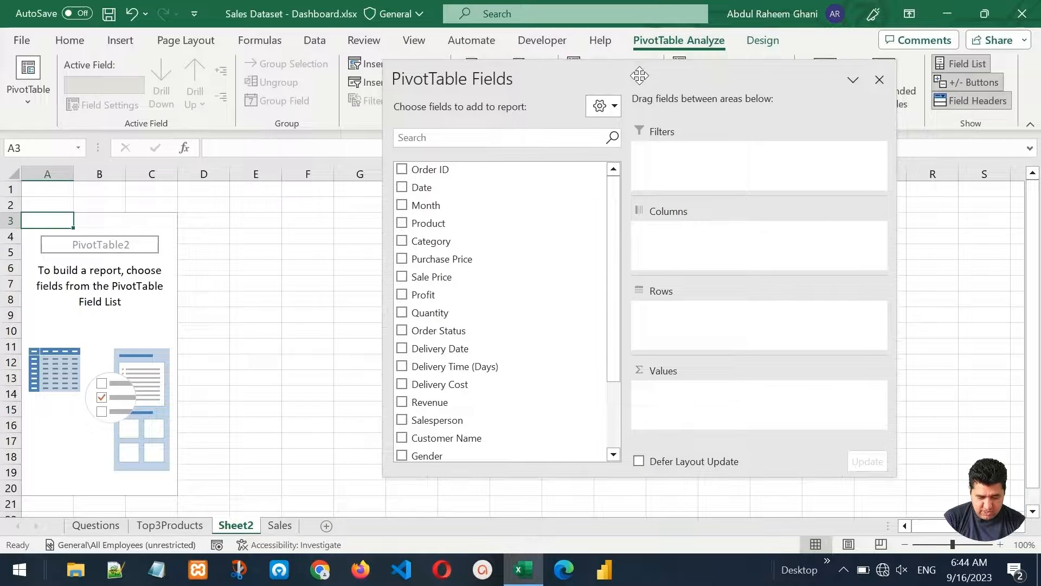
# Step: Lay out the PivotTable with Product as rows and Delivery Time (Days) as values
pyautogui.moveTo(456, 225); pyautogui.dragTo(697, 328)
pyautogui.moveTo(608, 251); pyautogui.dragTo(613, 288)
pyautogui.moveTo(496, 309); pyautogui.dragTo(736, 413)
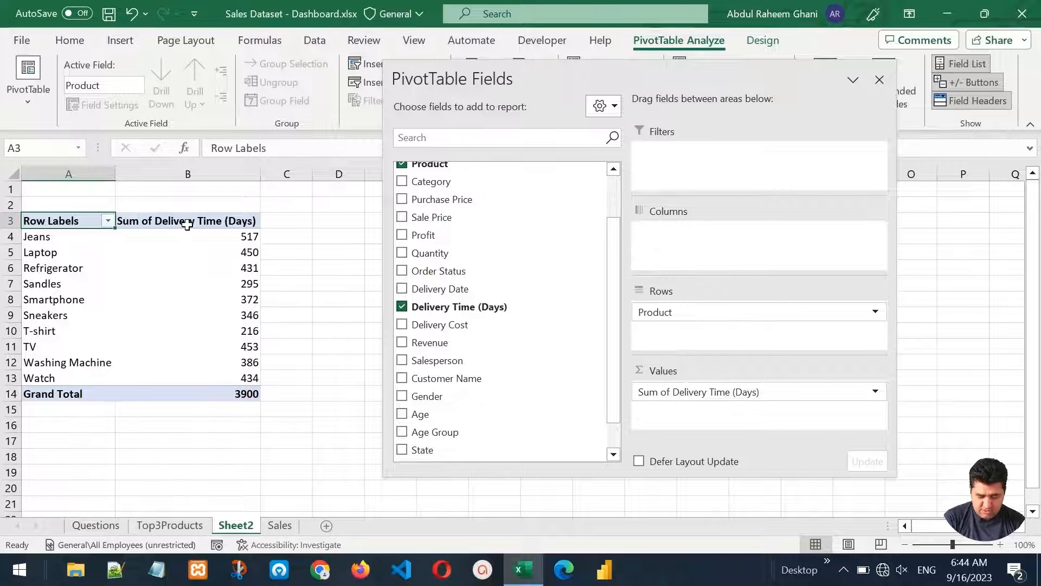
# Step: Summarize the PivotTable's Delivery Time (Days) values by Average
pyautogui.click(875, 392)
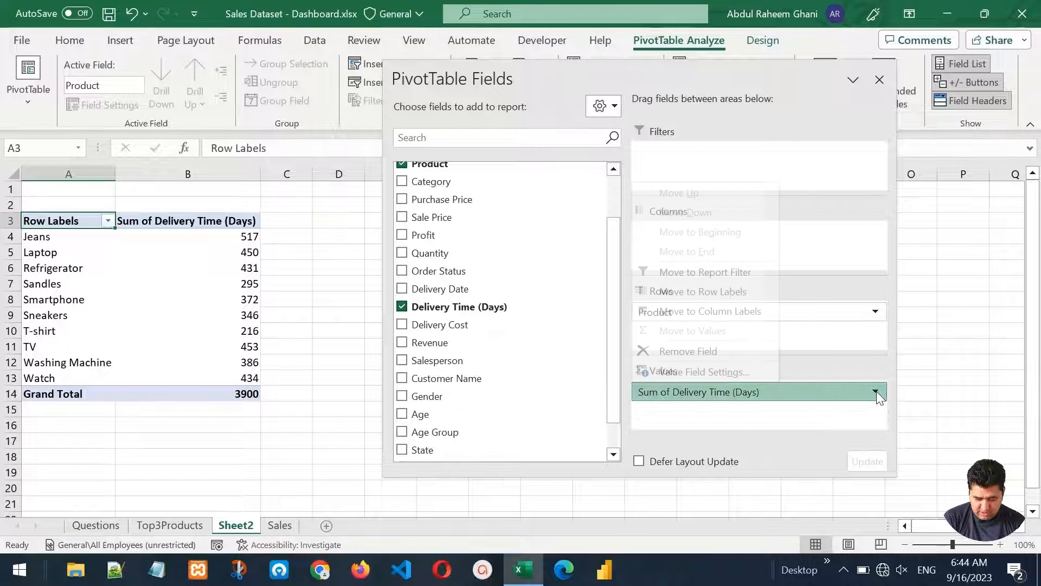
pyautogui.click(708, 373)
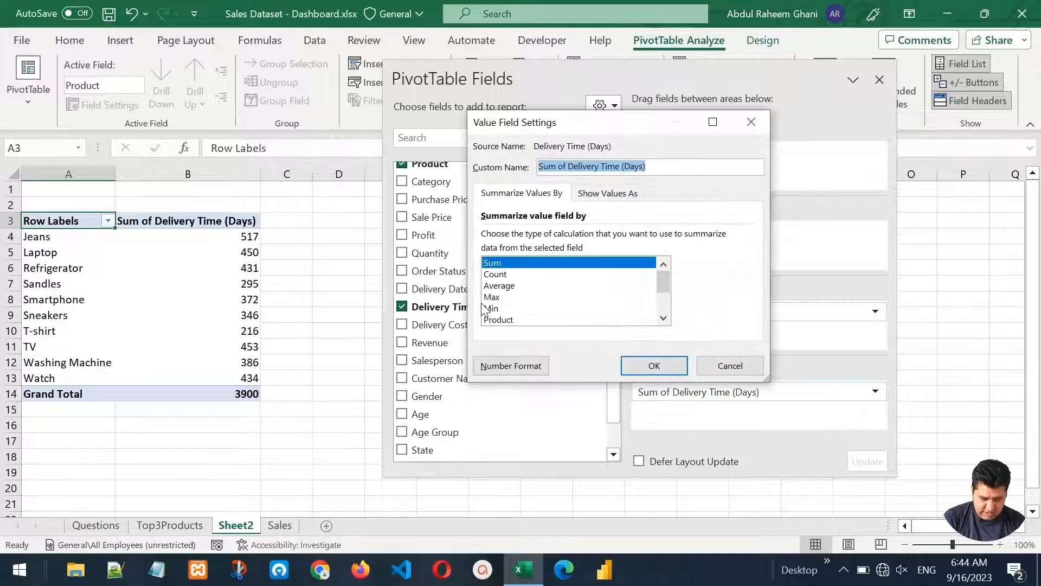
pyautogui.click(490, 285)
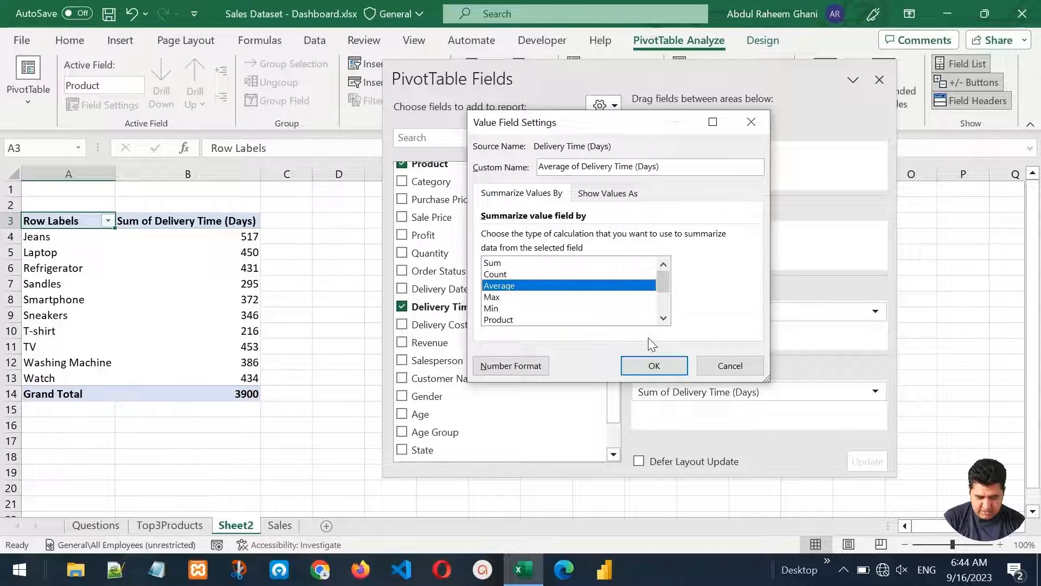
pyautogui.click(663, 372)
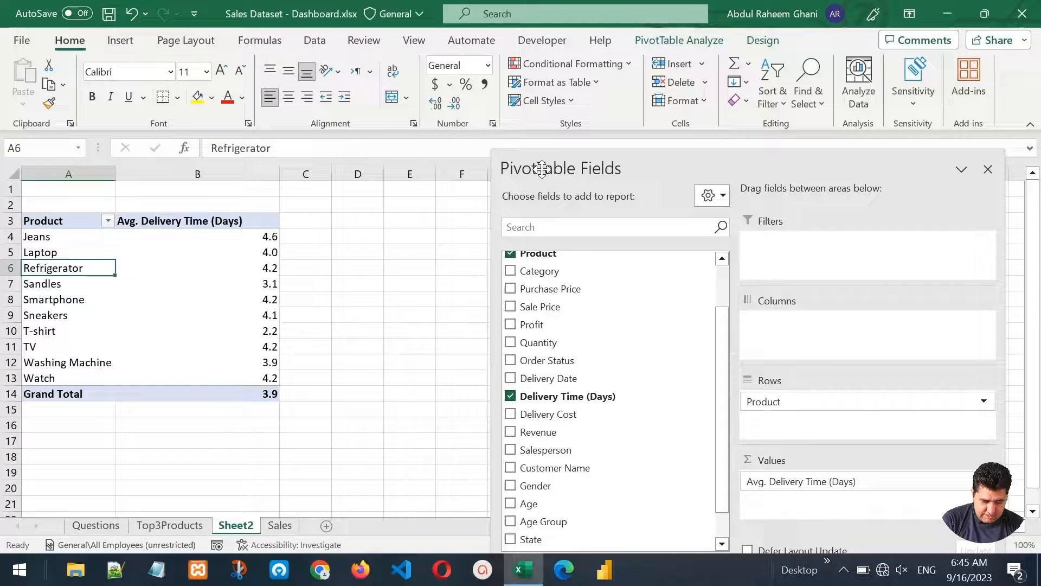
pyautogui.moveTo(750, 163); pyautogui.dragTo(666, 92)
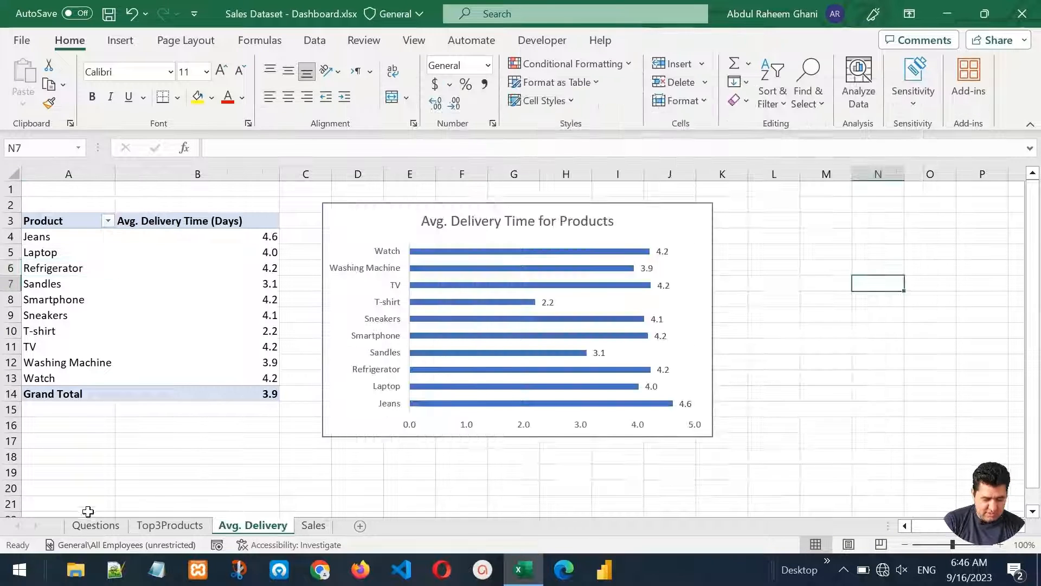
# Step: Select the revenue by month question on the Questions sheet and create a PivotTable from Table1 on a new worksheet
pyautogui.click(96, 525)
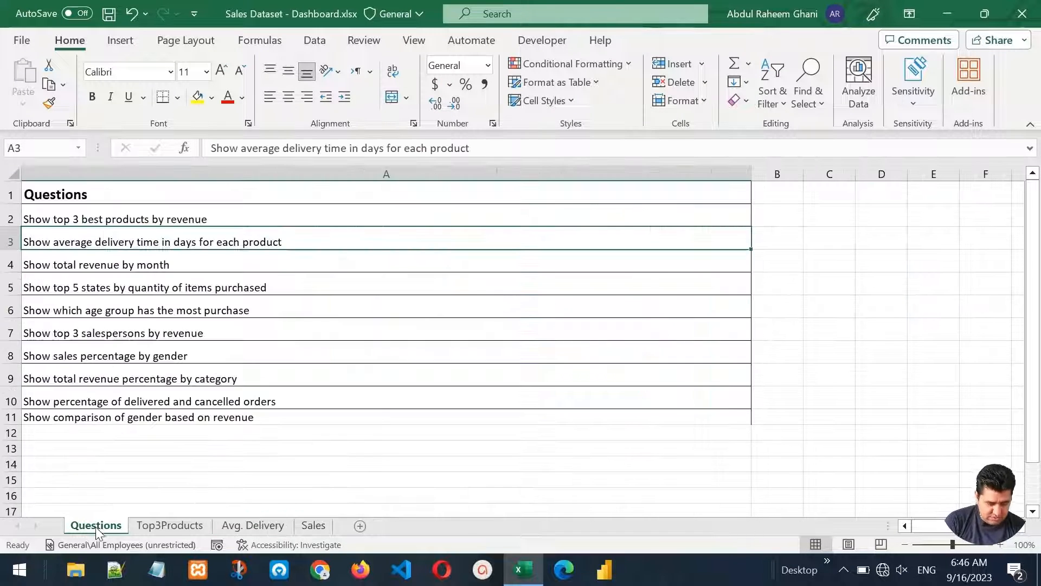
pyautogui.click(141, 258)
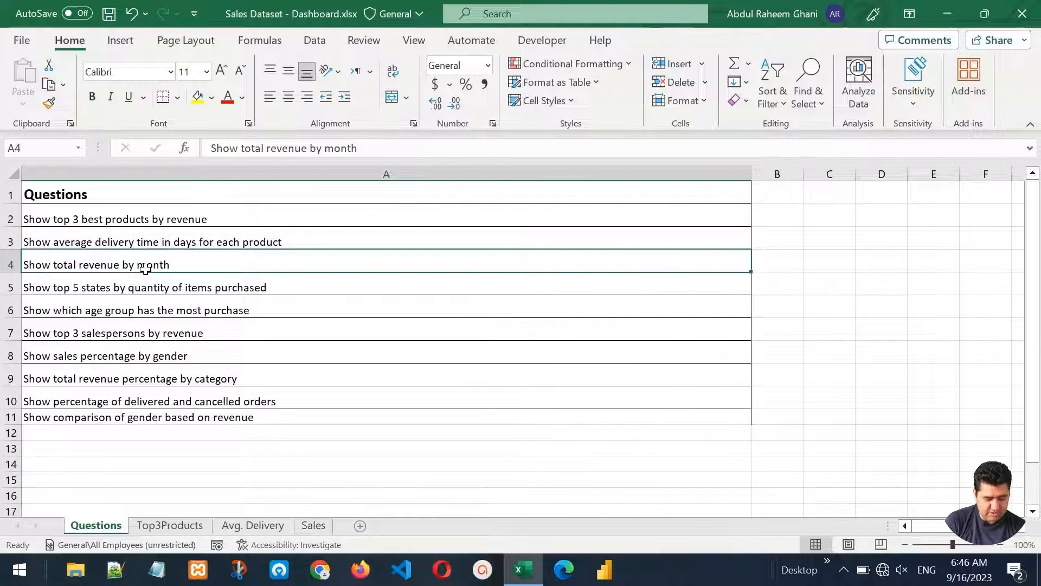
pyautogui.click(313, 525)
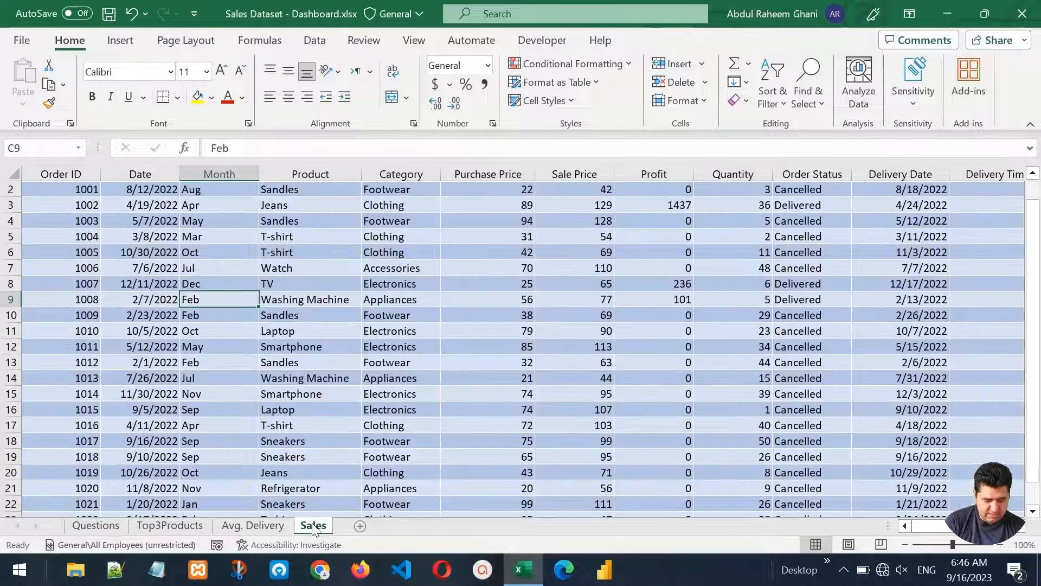
pyautogui.hotkey('ctrl', 'Up')
pyautogui.press('Down')
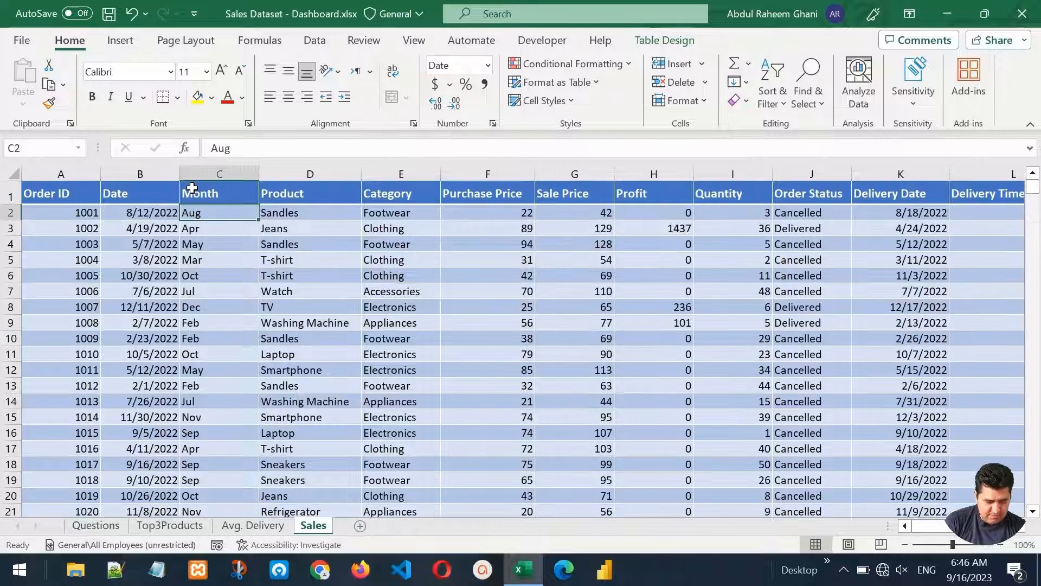
pyautogui.click(115, 43)
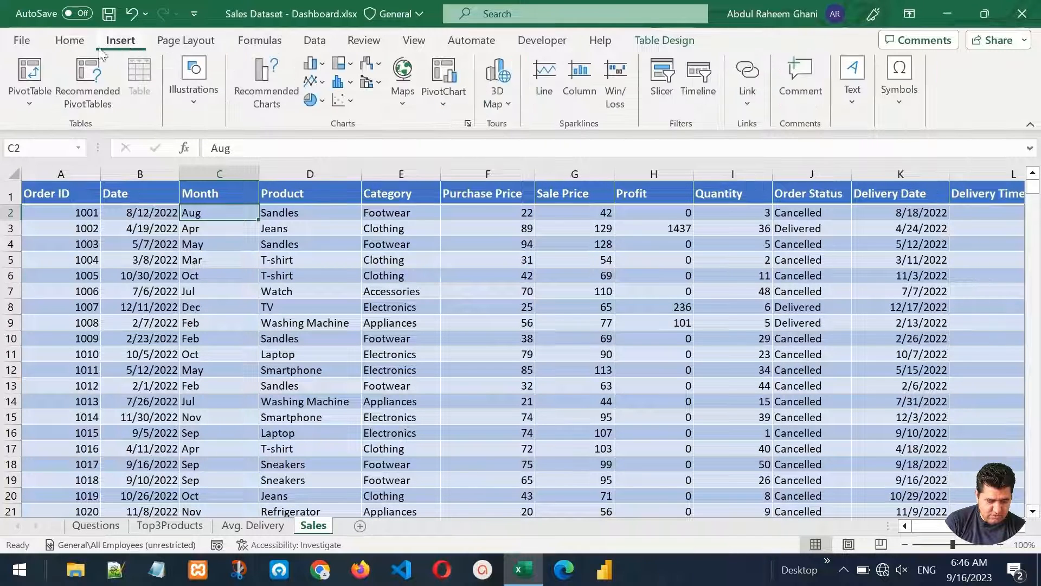
pyautogui.click(19, 71)
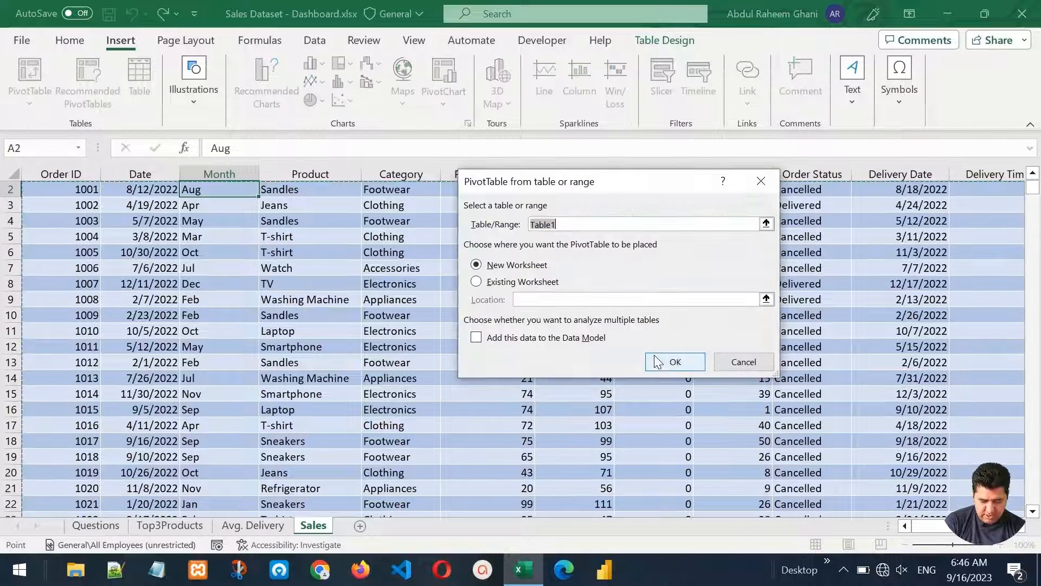
pyautogui.click(673, 362)
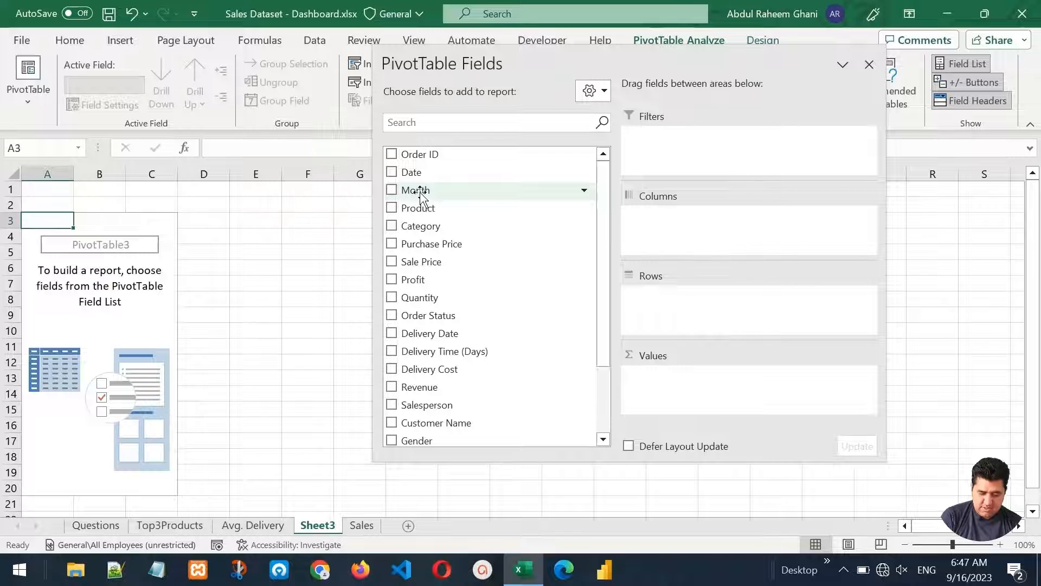
# Step: Set Month as the PivotTable's rows and Revenue as its values, and close the field list
pyautogui.moveTo(420, 194); pyautogui.dragTo(706, 313)
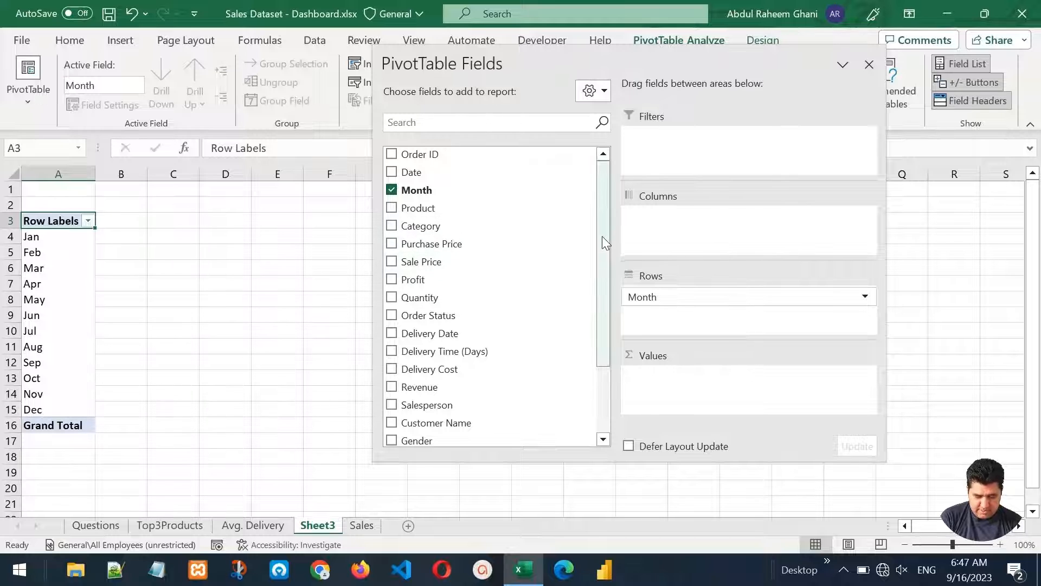
pyautogui.moveTo(602, 239); pyautogui.dragTo(613, 317)
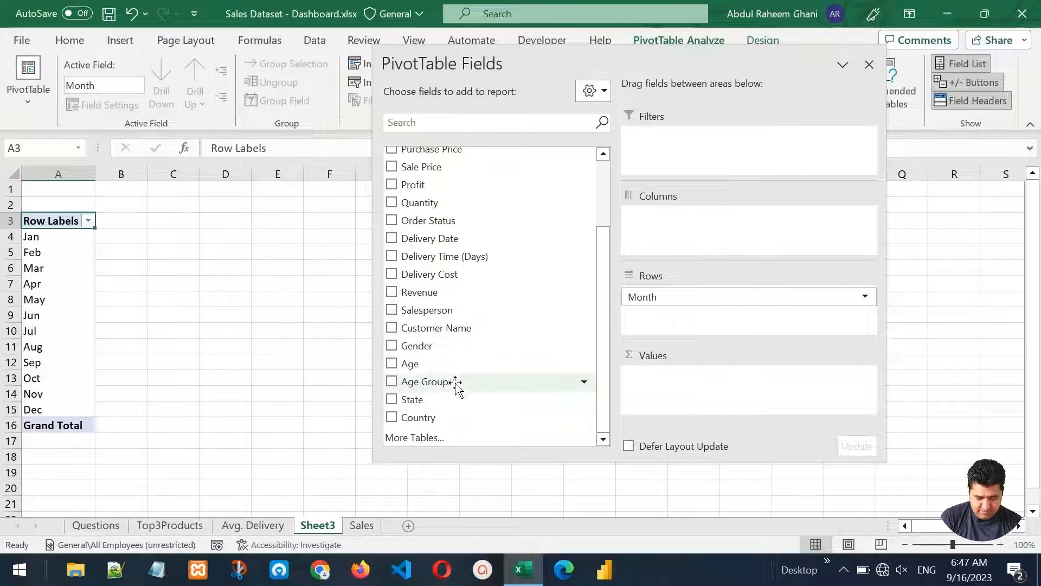
pyautogui.moveTo(409, 296); pyautogui.dragTo(711, 398)
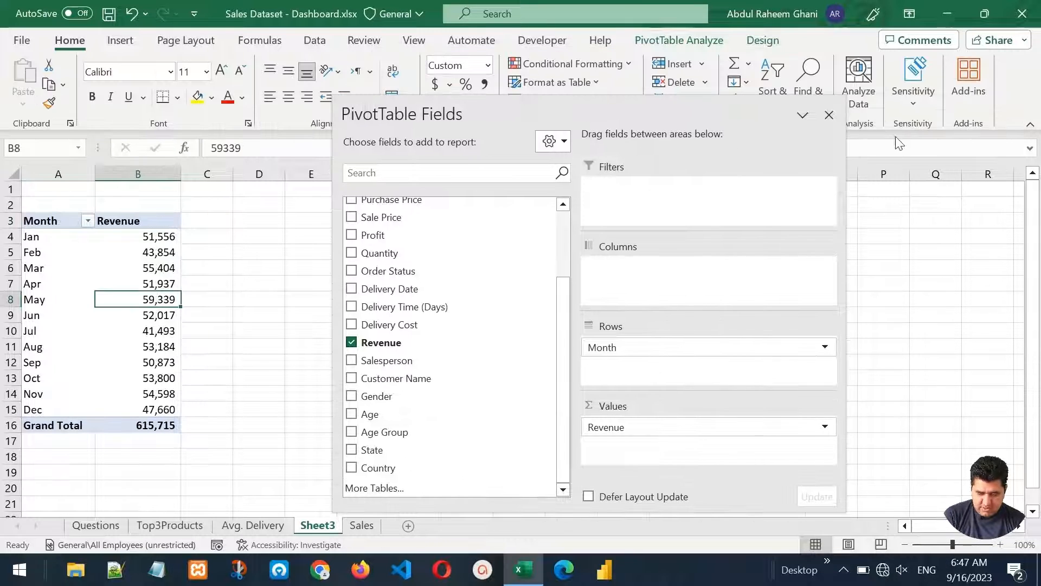
pyautogui.click(829, 115)
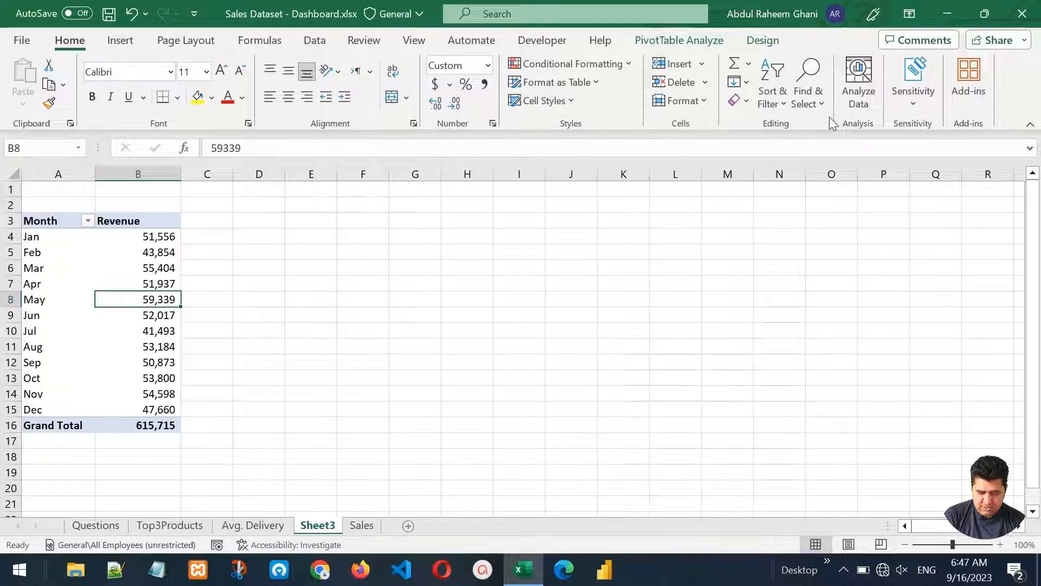
# Step: Insert a Stacked Line with Markers PivotChart of revenue by month
pyautogui.click(662, 40)
pyautogui.click(826, 77)
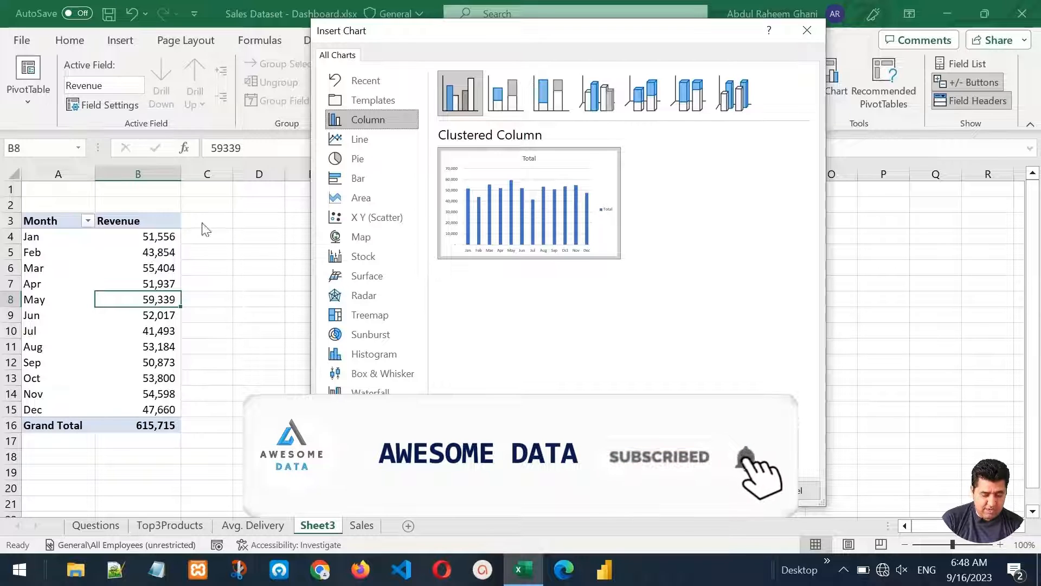
pyautogui.click(352, 139)
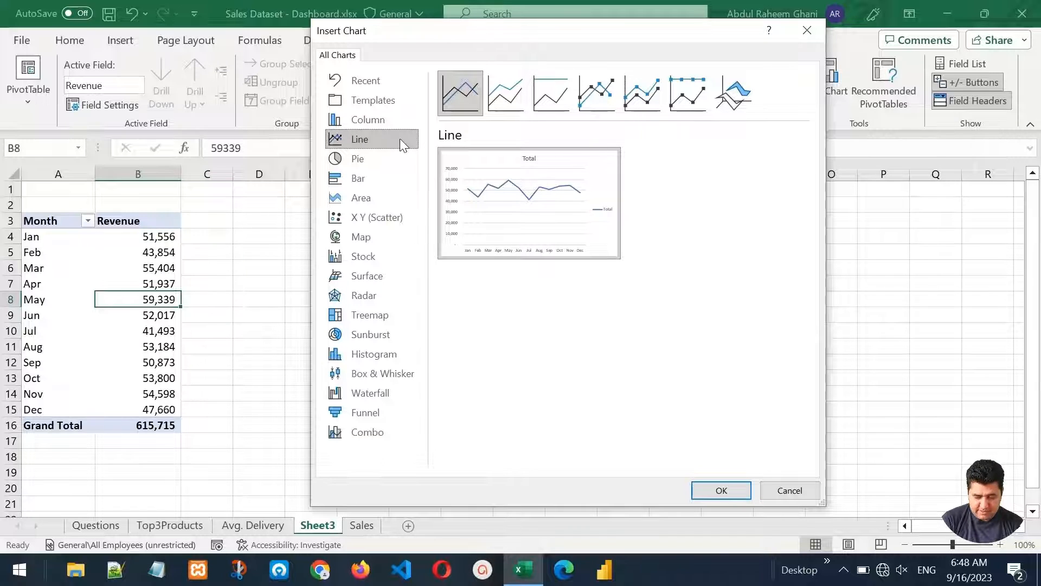
pyautogui.click(625, 106)
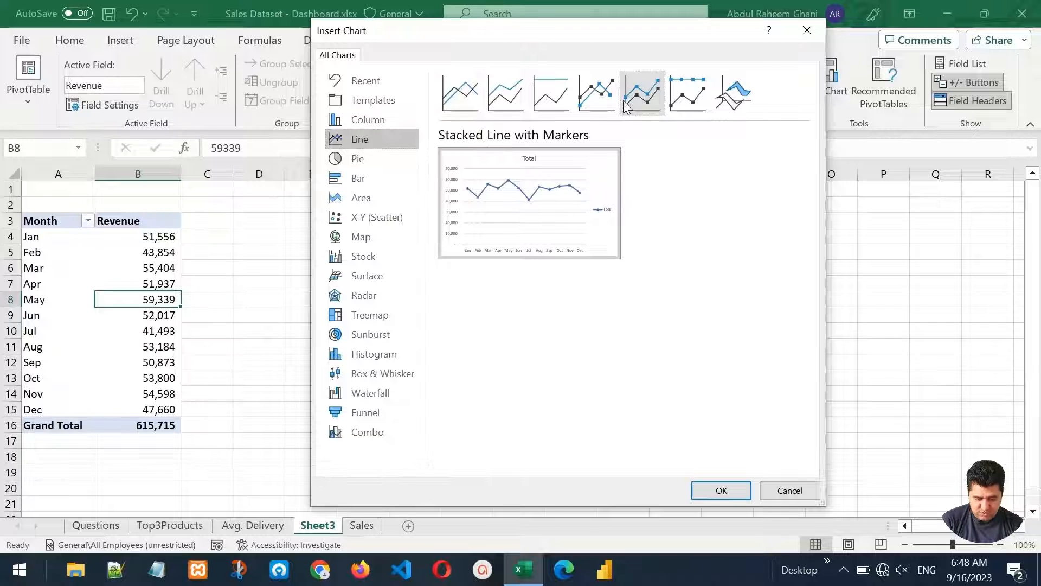
pyautogui.click(722, 491)
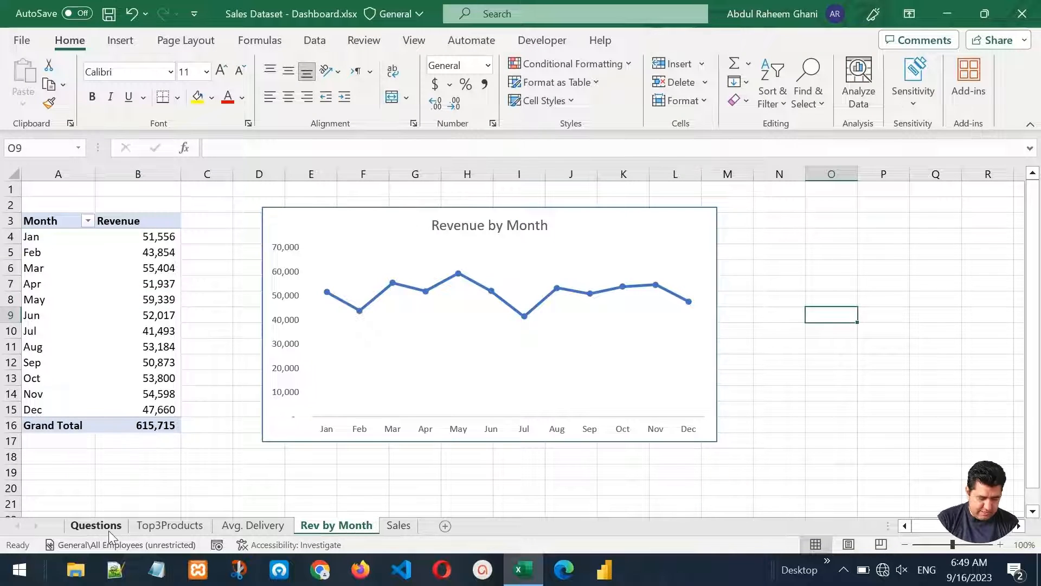
# Step: Select the top 5 states question on the Questions sheet and create a PivotTable from the Sales sheet's table on a new worksheet
pyautogui.click(103, 527)
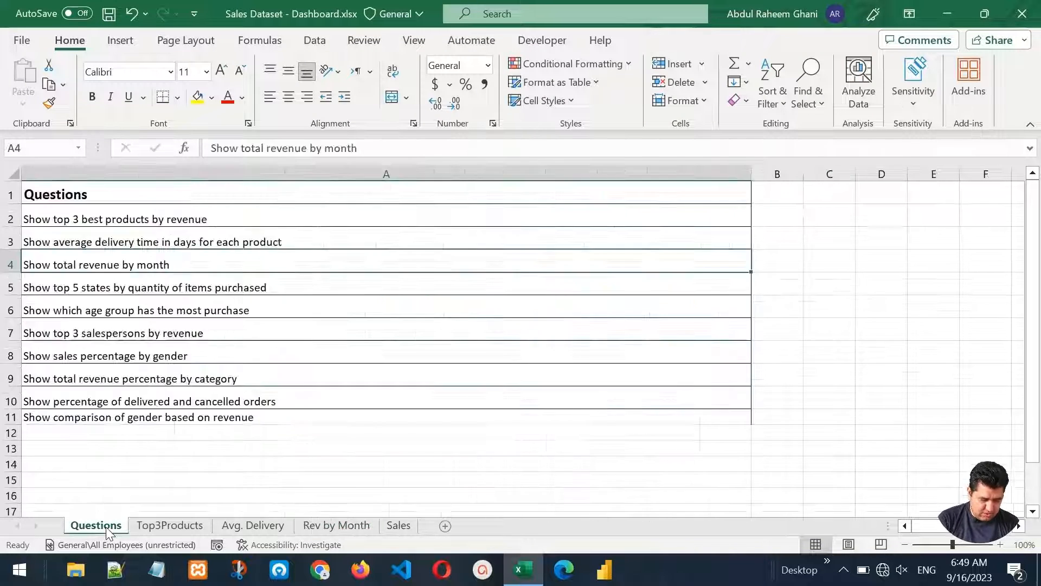
pyautogui.click(98, 284)
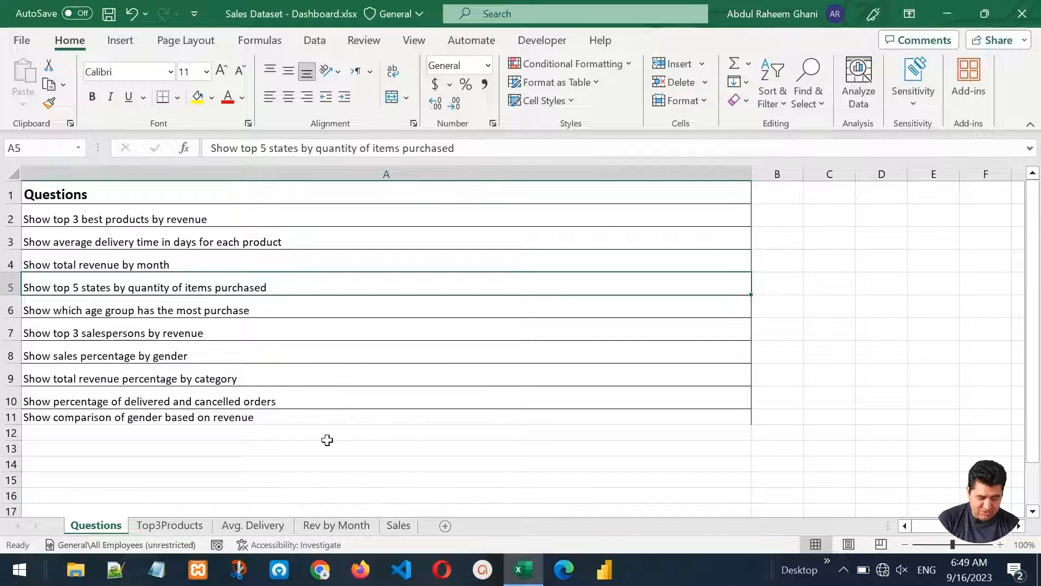
pyautogui.click(394, 526)
pyautogui.click(205, 268)
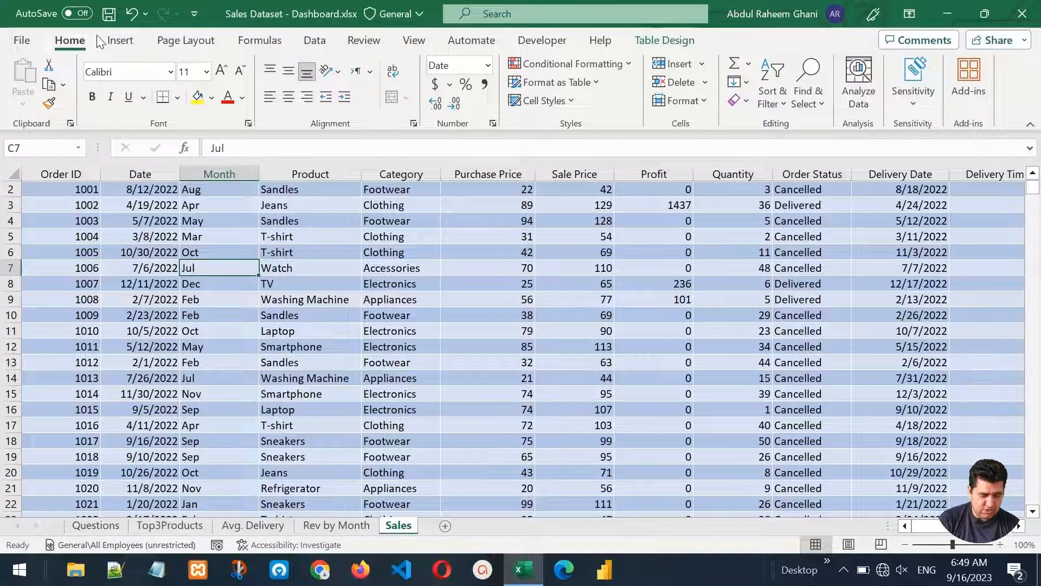
pyautogui.click(120, 41)
pyautogui.click(30, 75)
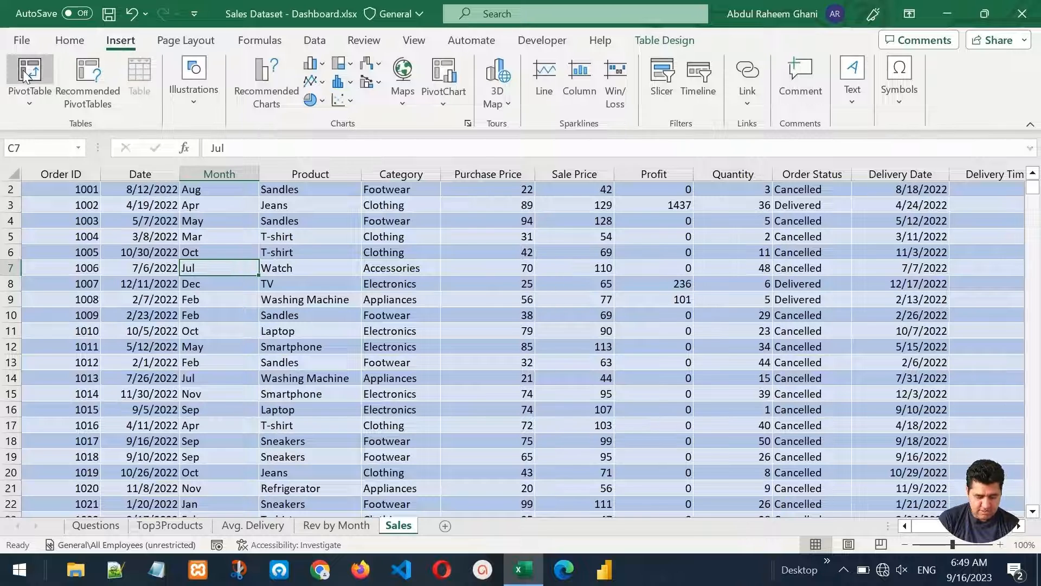
pyautogui.click(675, 362)
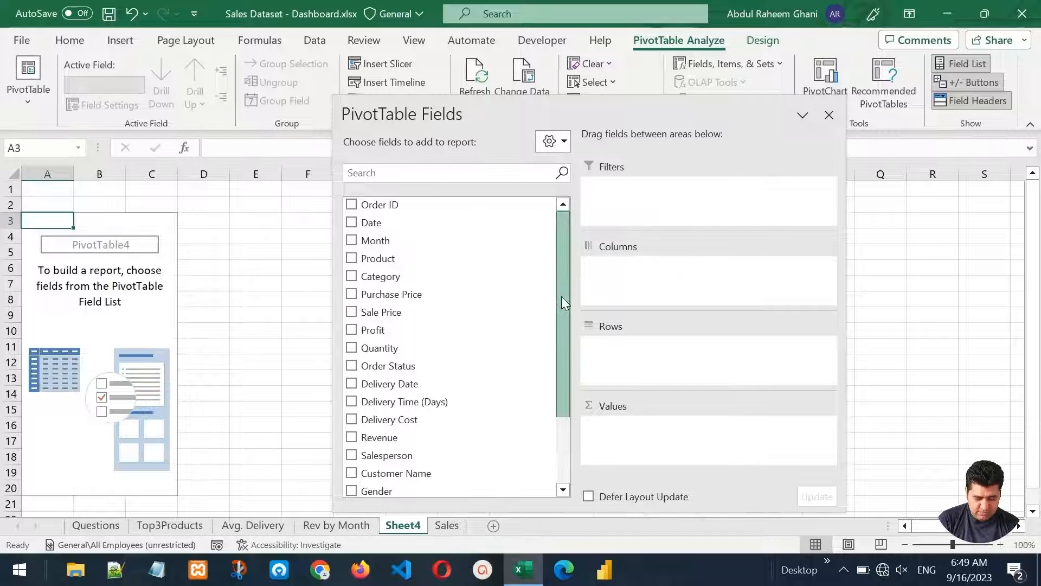
# Step: Set State as the PivotTable's rows and Revenue as its values
pyautogui.moveTo(562, 301); pyautogui.dragTo(556, 401)
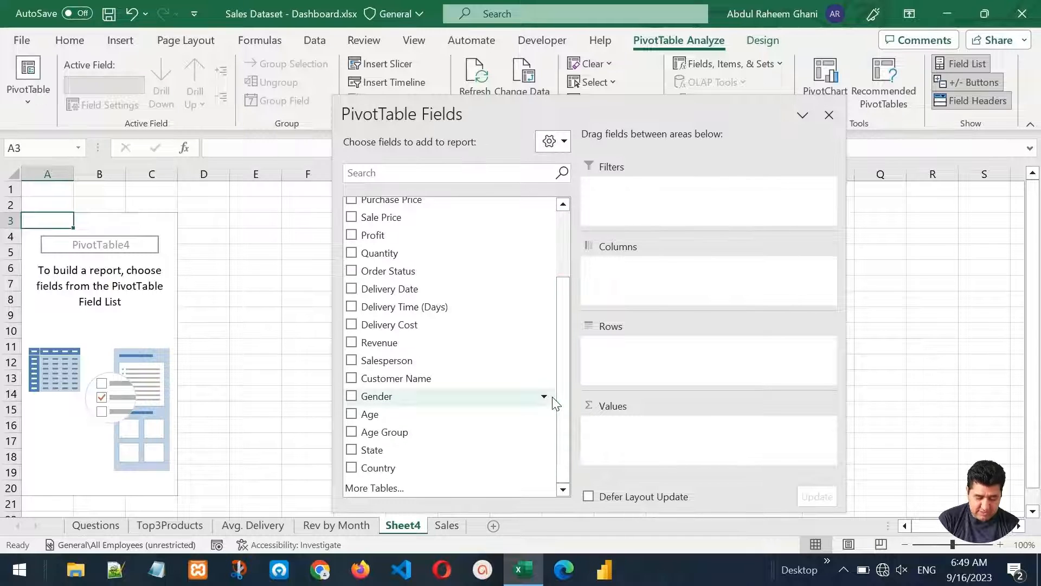
pyautogui.moveTo(391, 455); pyautogui.dragTo(639, 379)
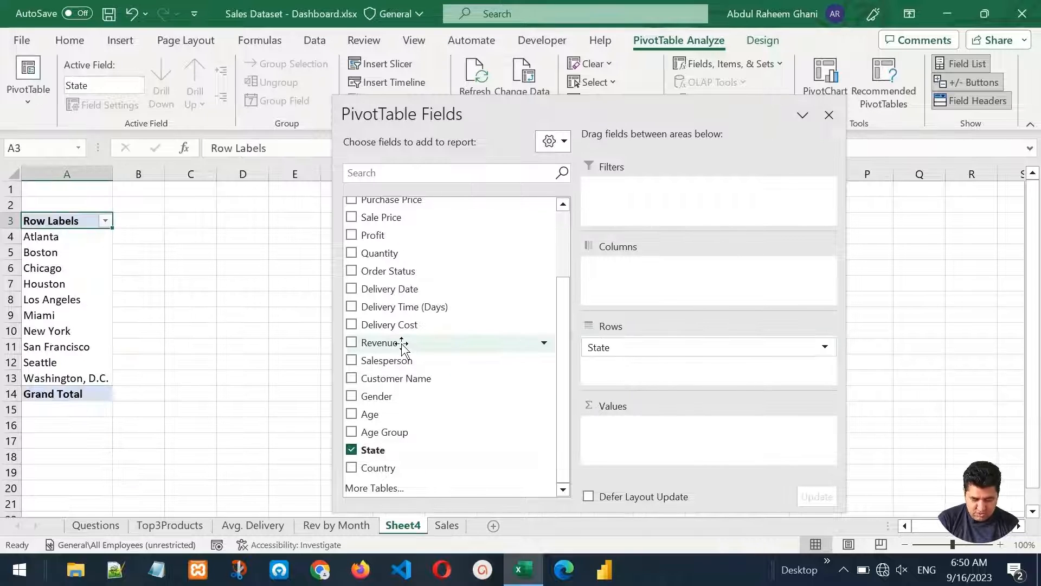
pyautogui.moveTo(402, 342); pyautogui.dragTo(645, 442)
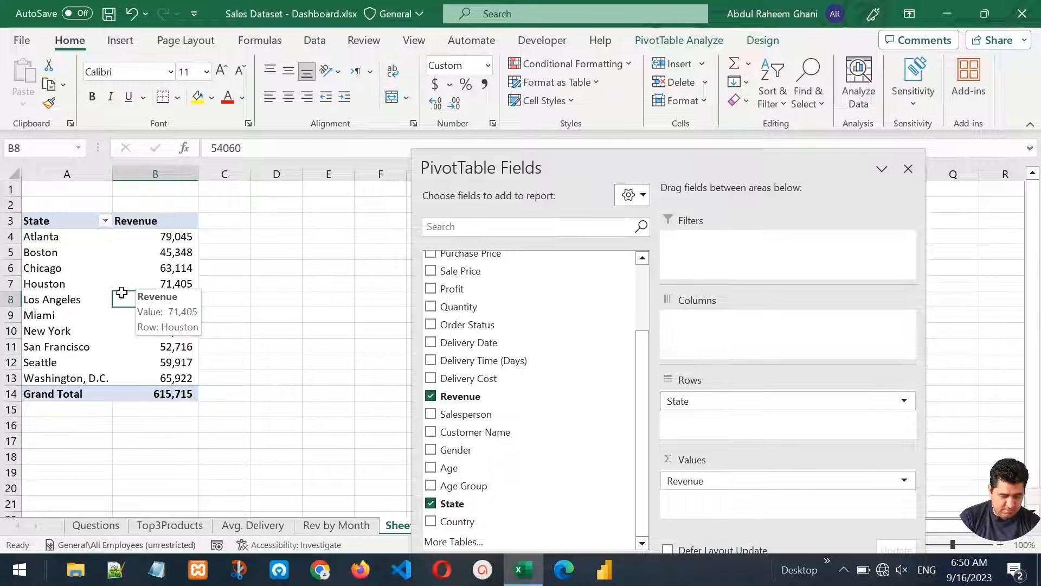
# Step: Filter the PivotTable's State field to the top 5 items by Revenue
pyautogui.click(57, 240)
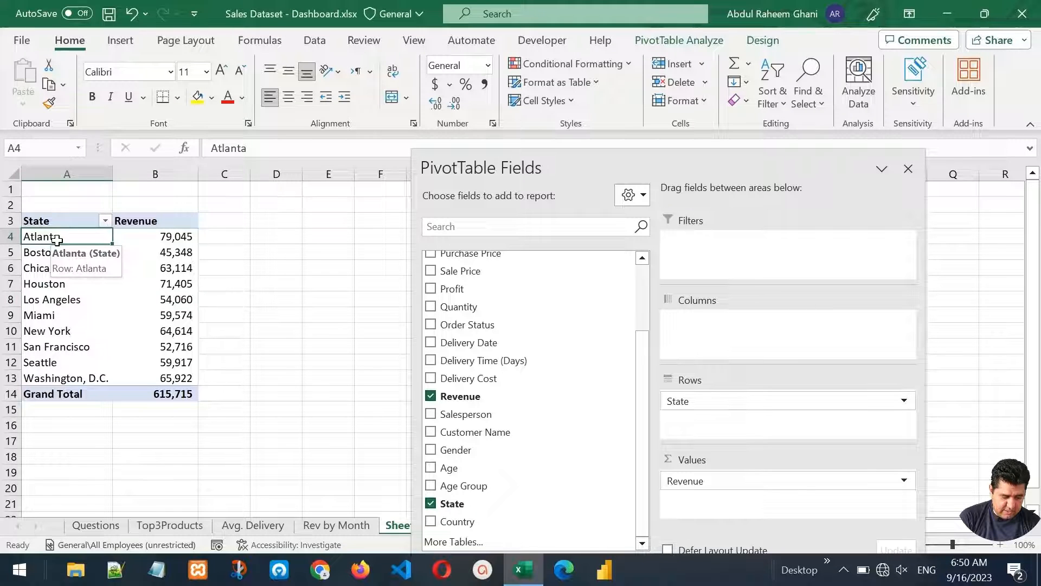
pyautogui.rightClick(57, 241)
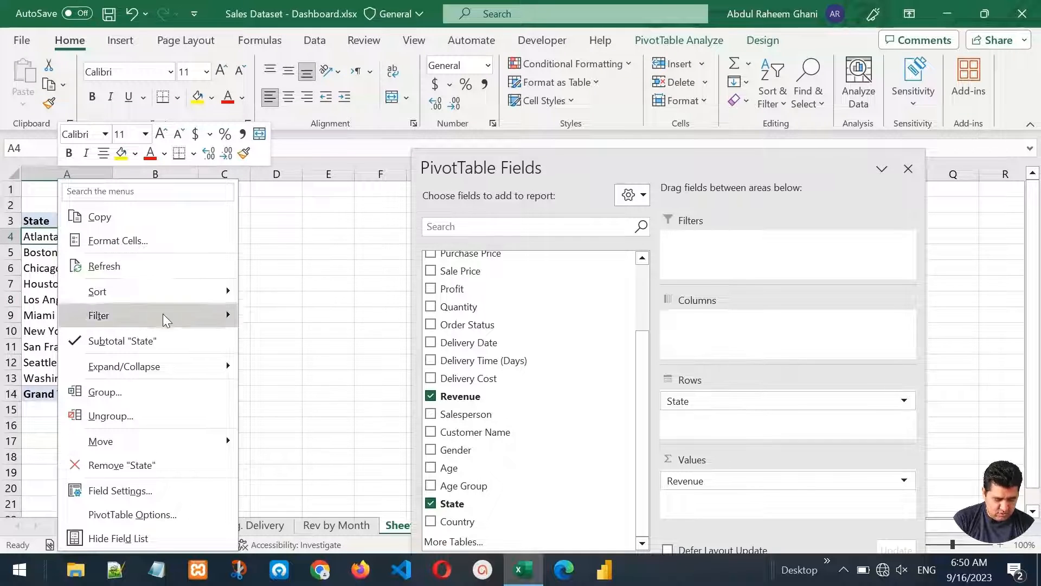
pyautogui.moveTo(188, 313)
pyautogui.click(360, 390)
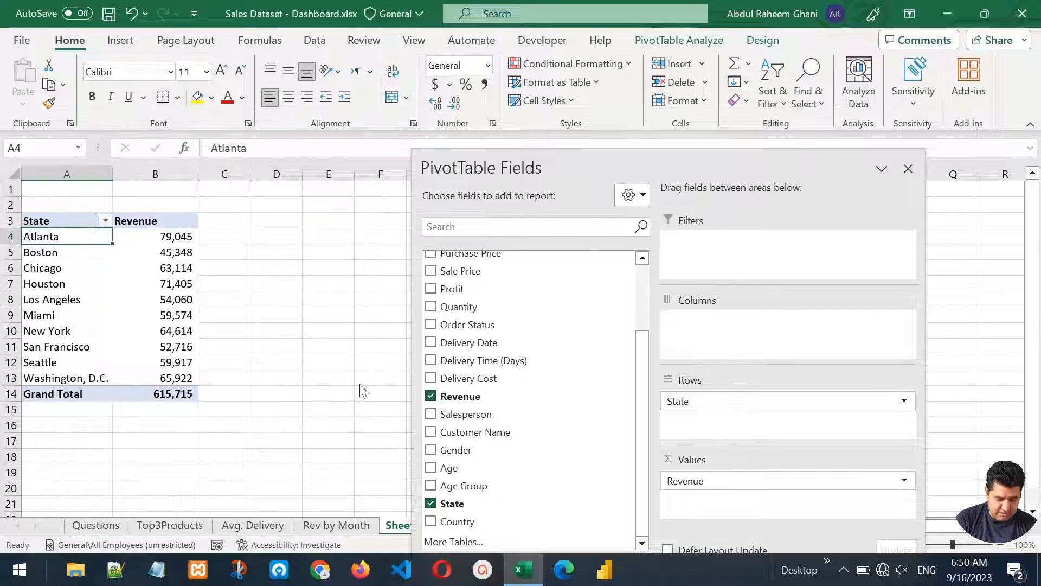
pyautogui.click(414, 222)
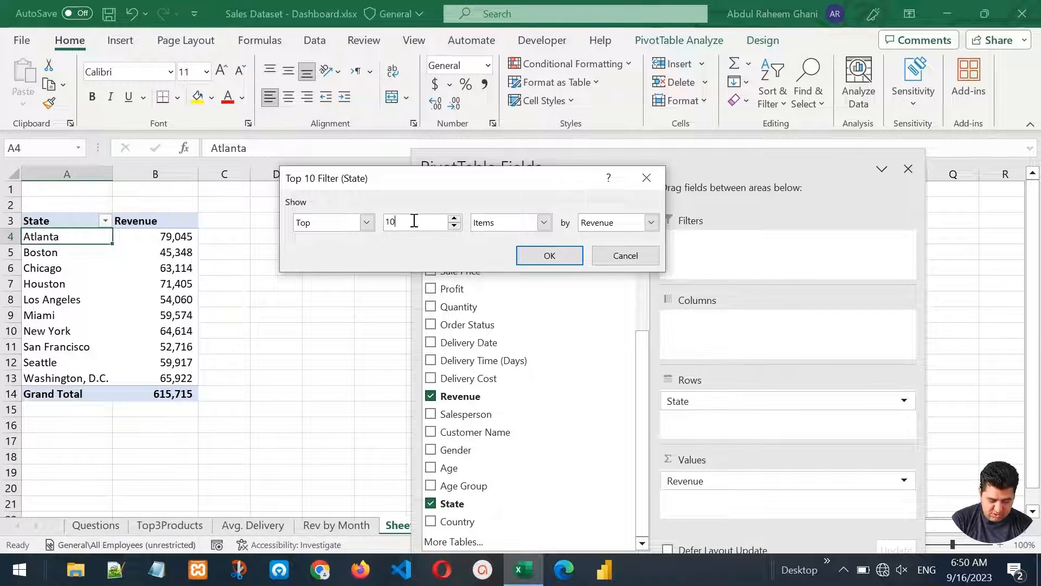
pyautogui.moveTo(413, 221); pyautogui.dragTo(357, 215)
pyautogui.write('5')
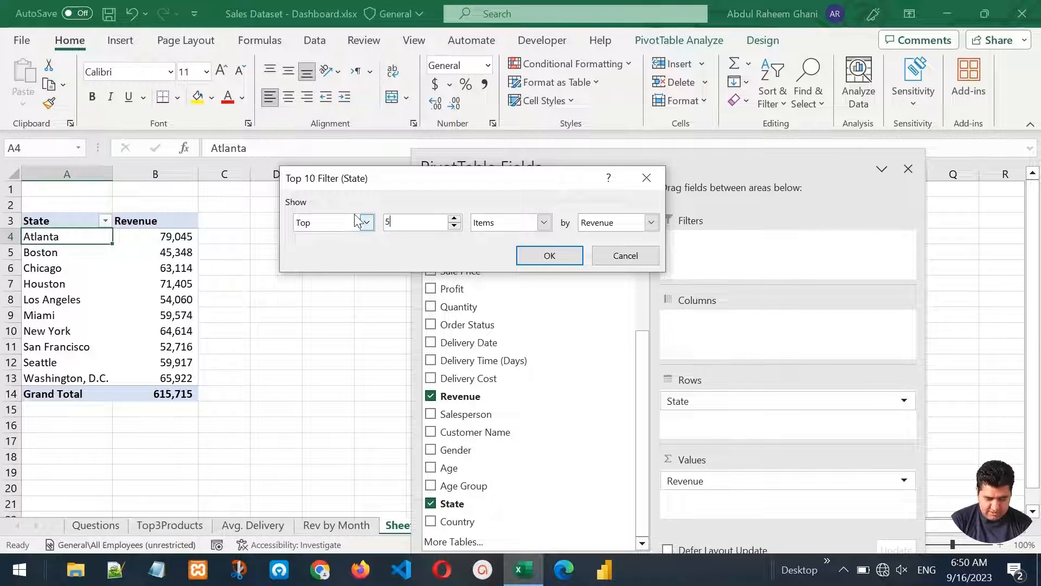
pyautogui.click(544, 257)
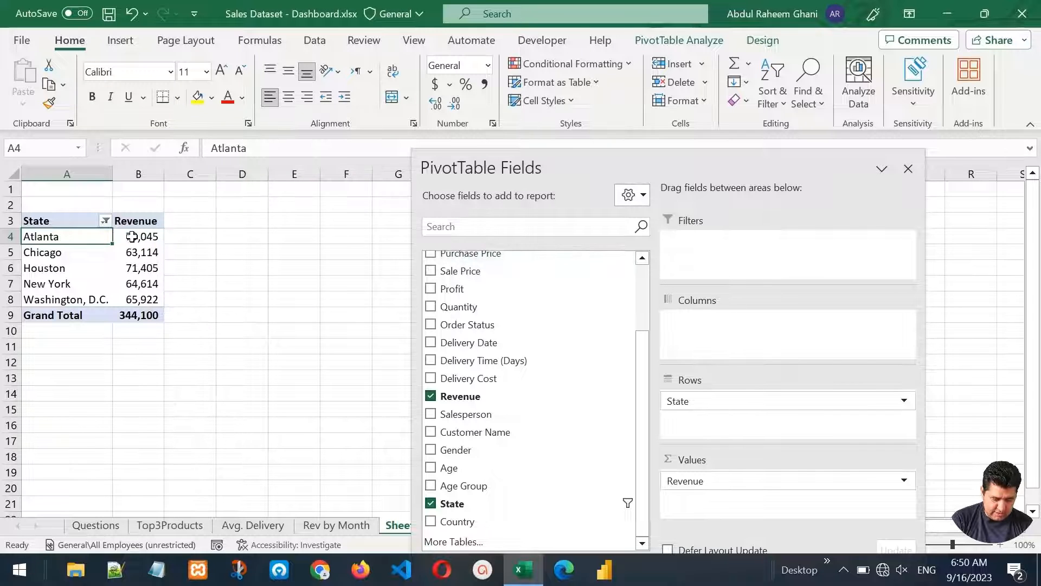
# Step: Sort the states by Revenue from largest to smallest and check their order
pyautogui.moveTo(132, 236); pyautogui.dragTo(137, 298)
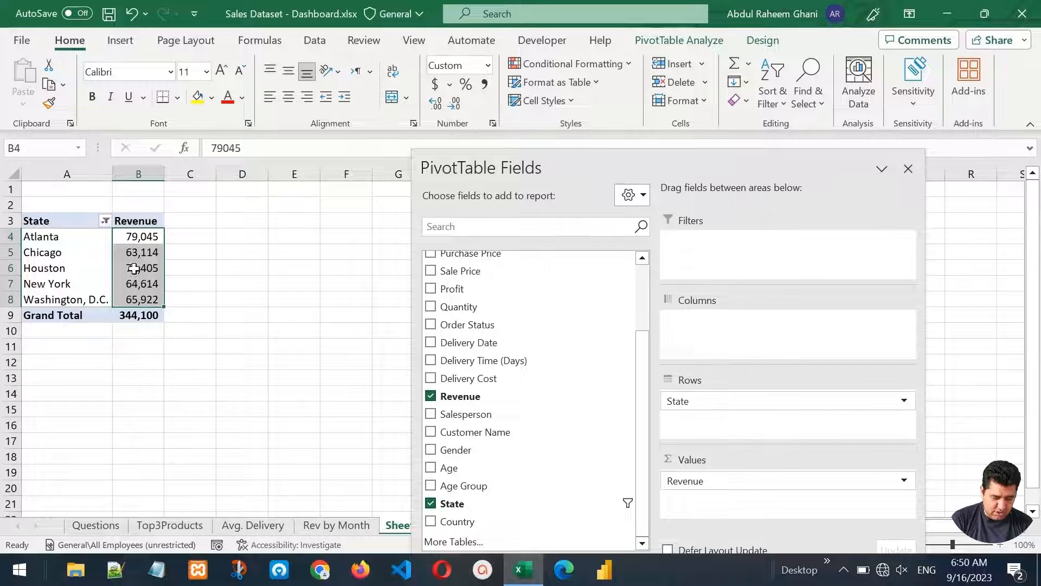
pyautogui.click(136, 239)
pyautogui.rightClick(137, 238)
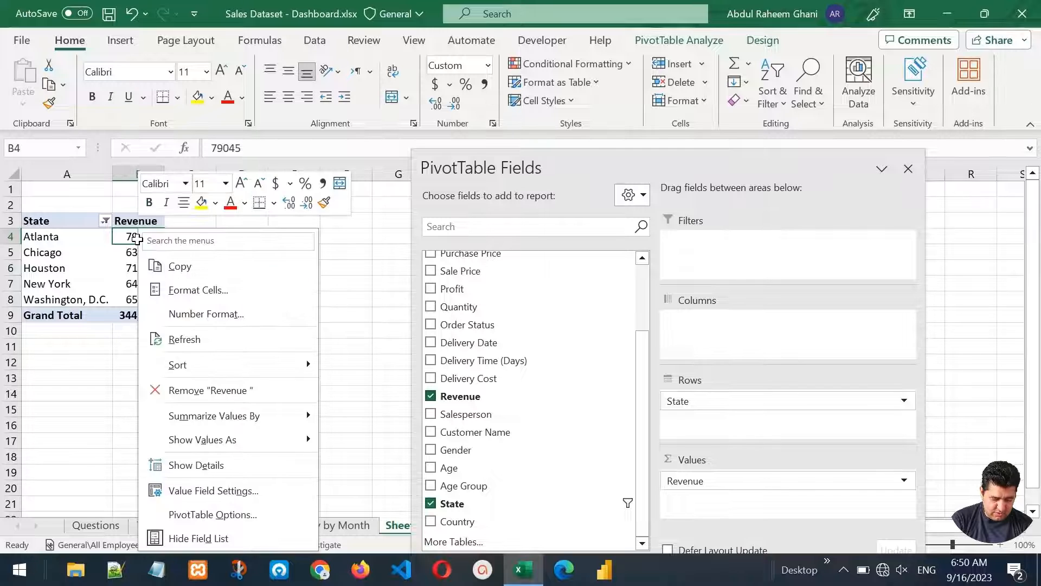
pyautogui.moveTo(298, 365)
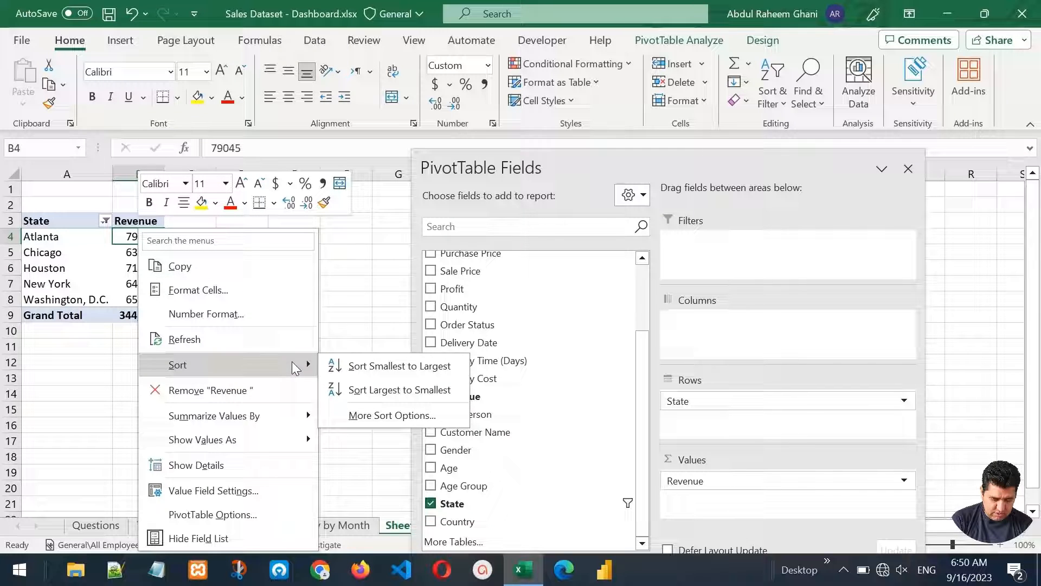
pyautogui.click(402, 389)
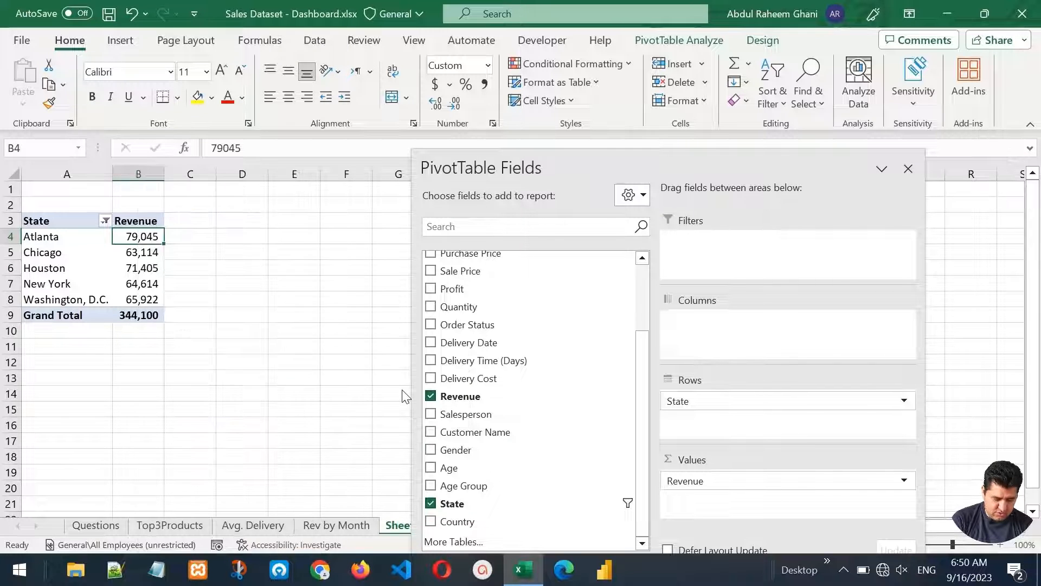
pyautogui.click(52, 238)
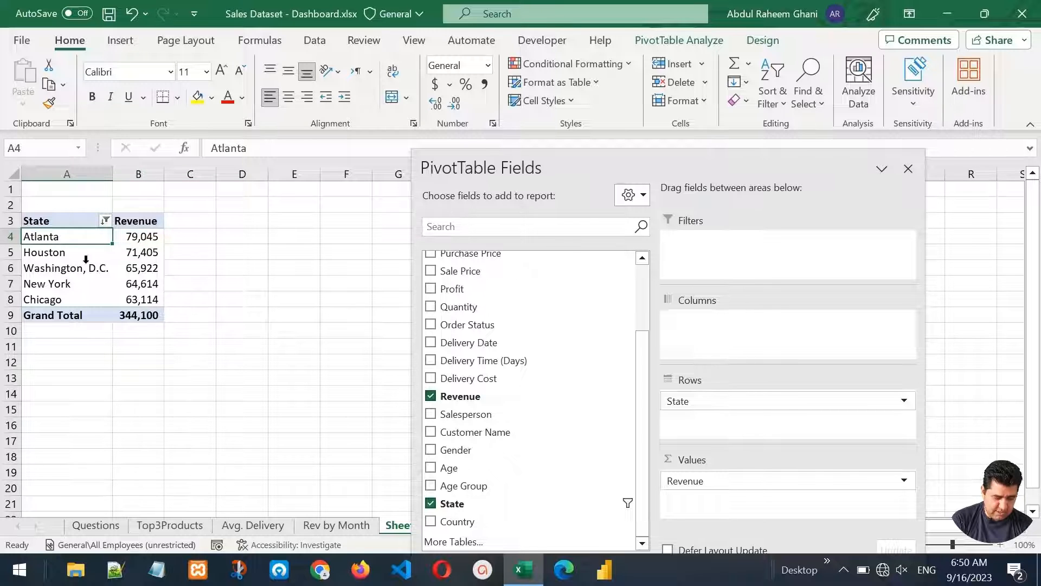
pyautogui.click(73, 271)
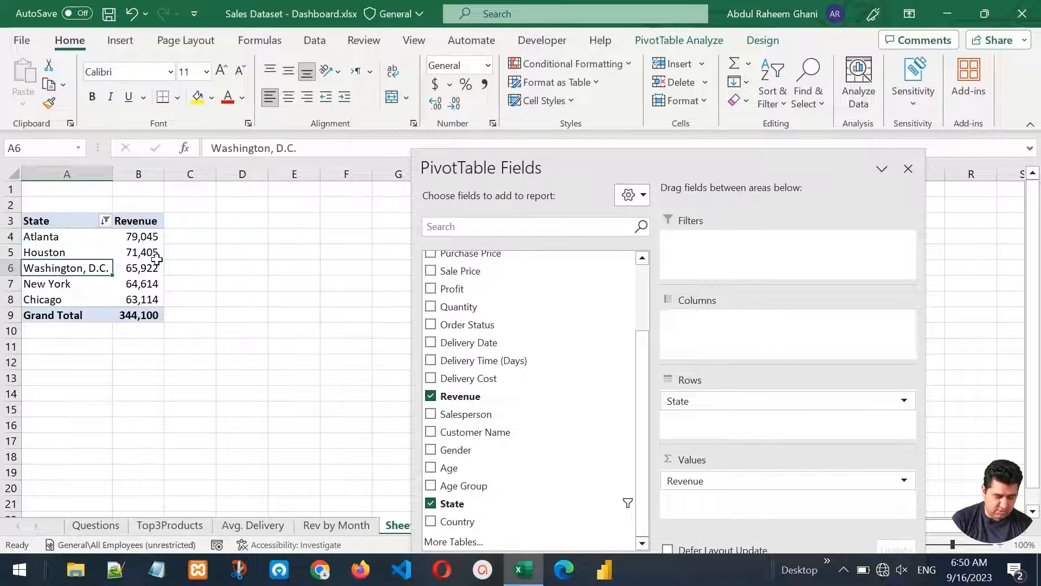
pyautogui.press('Down')
pyautogui.press('Down')
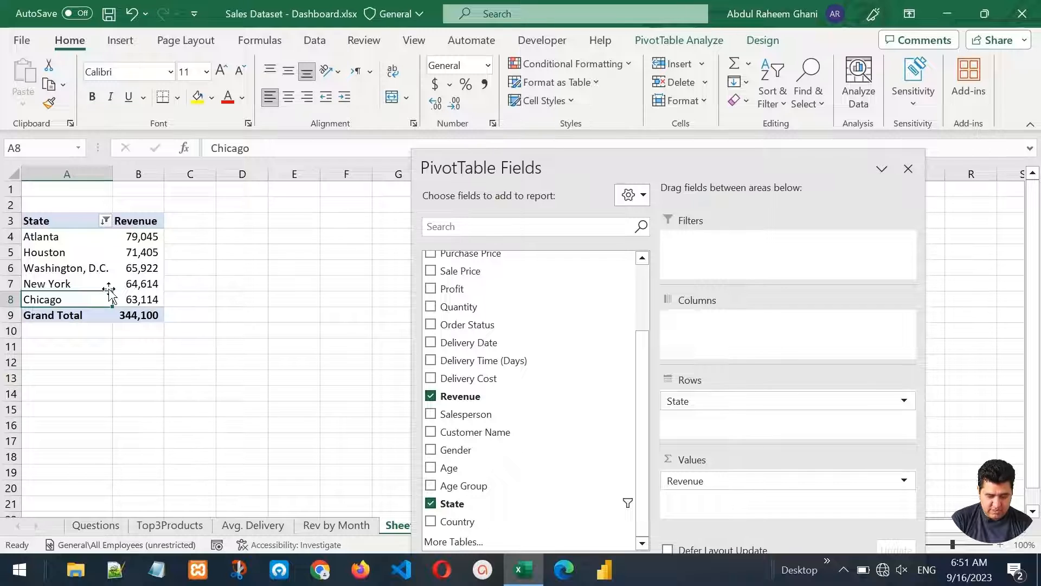
# Step: Close the field list and insert a bar PivotChart of the top 5 states by revenue
pyautogui.click(910, 173)
pyautogui.click(677, 42)
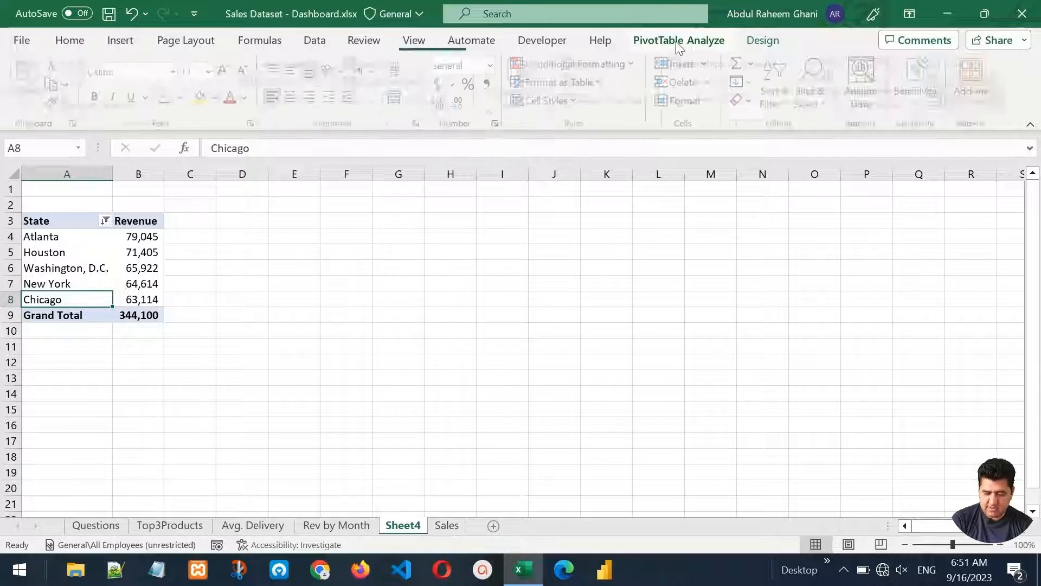
pyautogui.click(837, 77)
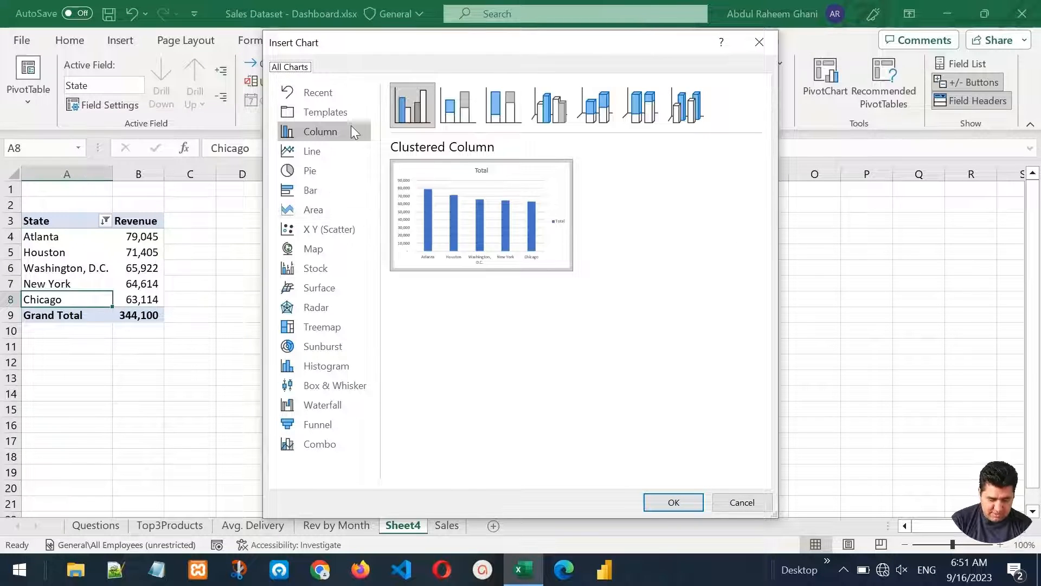
pyautogui.click(324, 173)
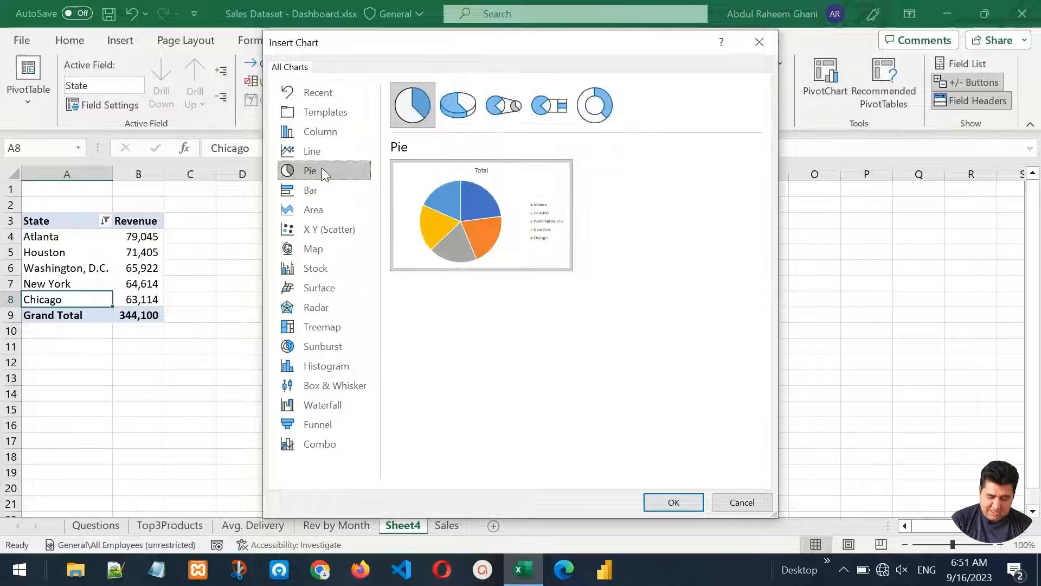
pyautogui.click(331, 191)
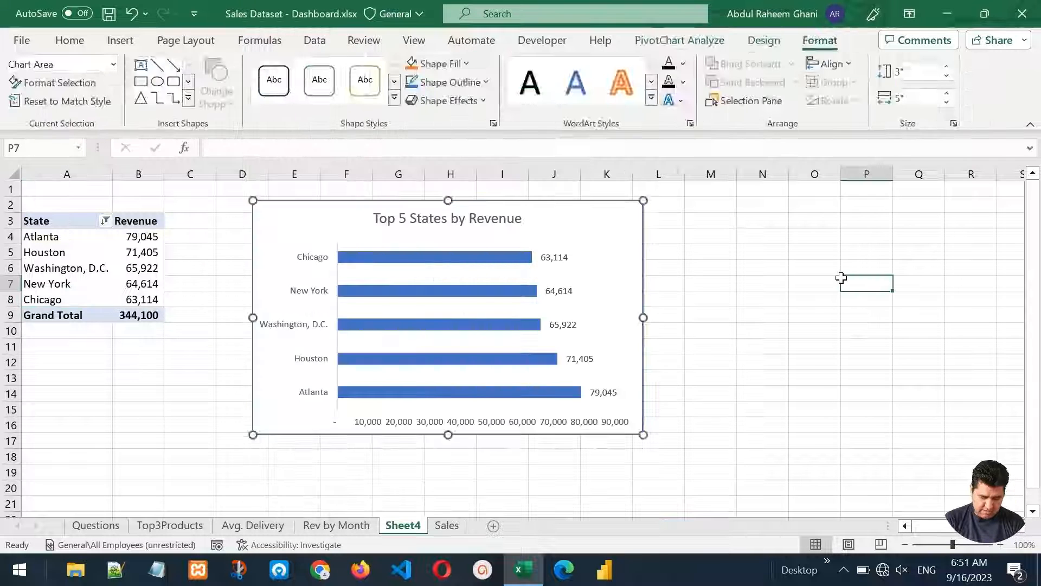
pyautogui.press('Escape')
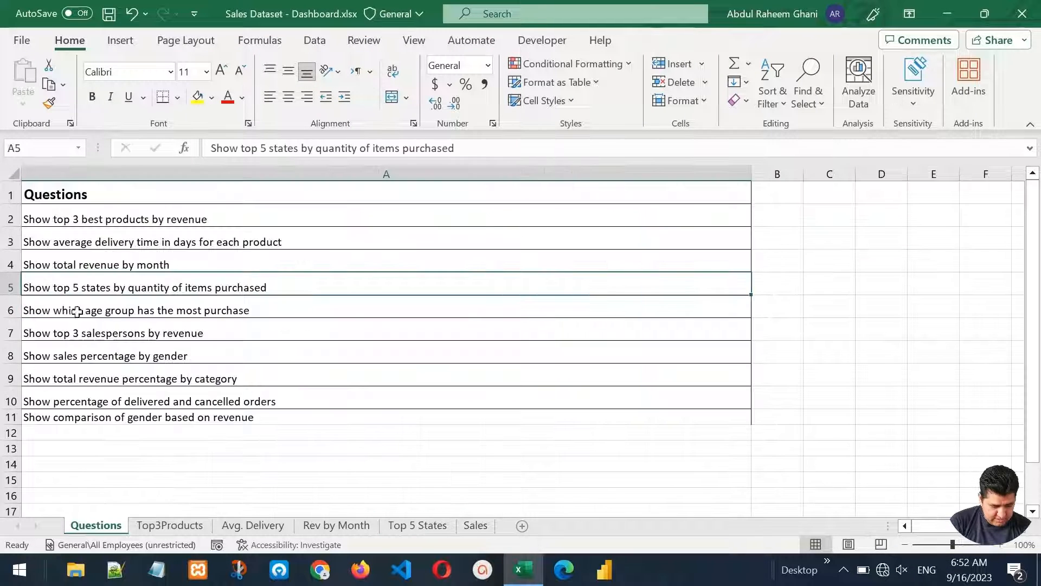
# Step: Select the age group question on the Questions sheet and create a PivotTable from Table1 on a new worksheet
pyautogui.click(76, 309)
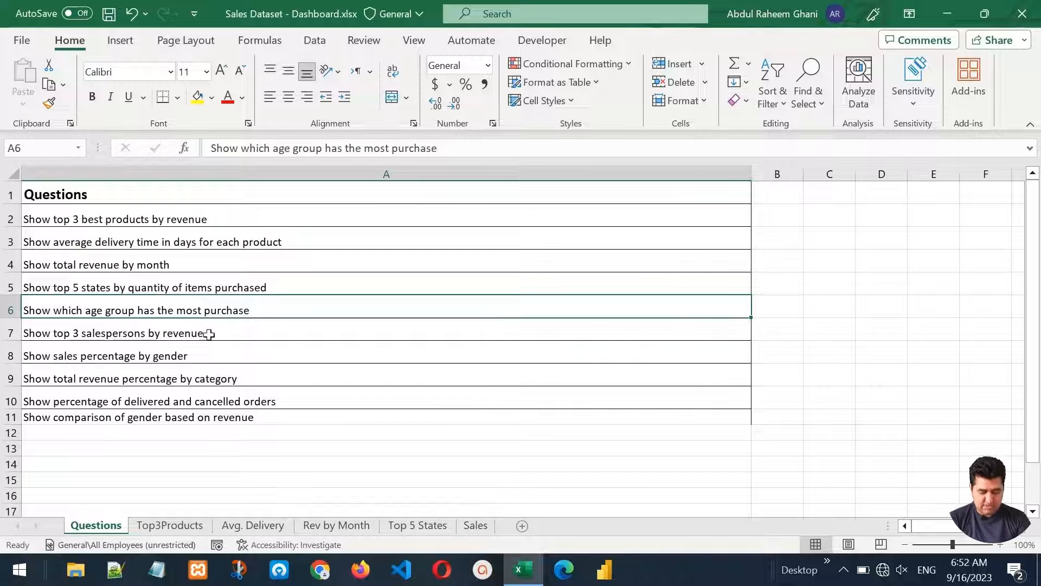
pyautogui.click(475, 525)
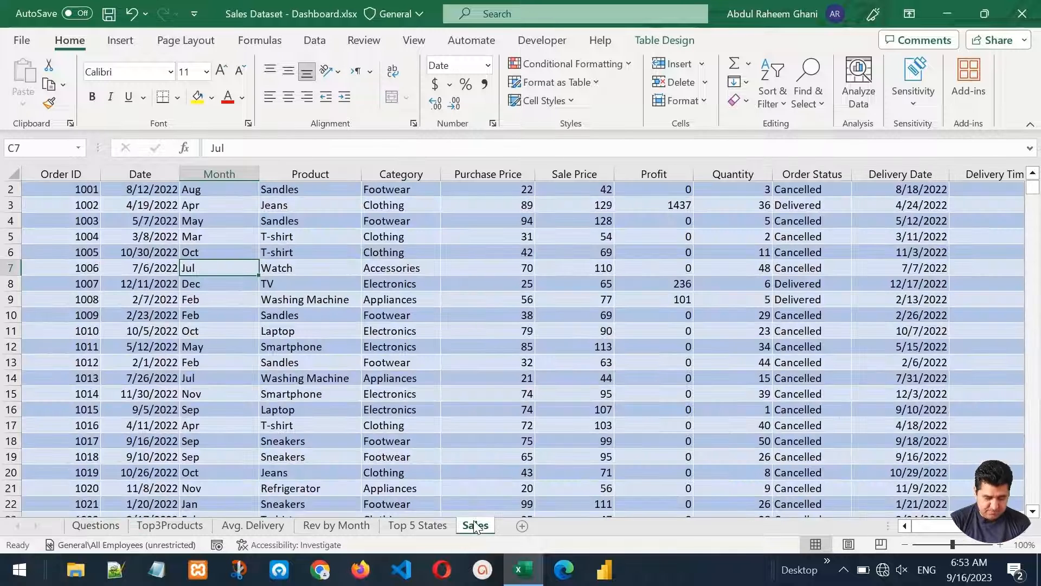
pyautogui.click(120, 41)
pyautogui.click(21, 70)
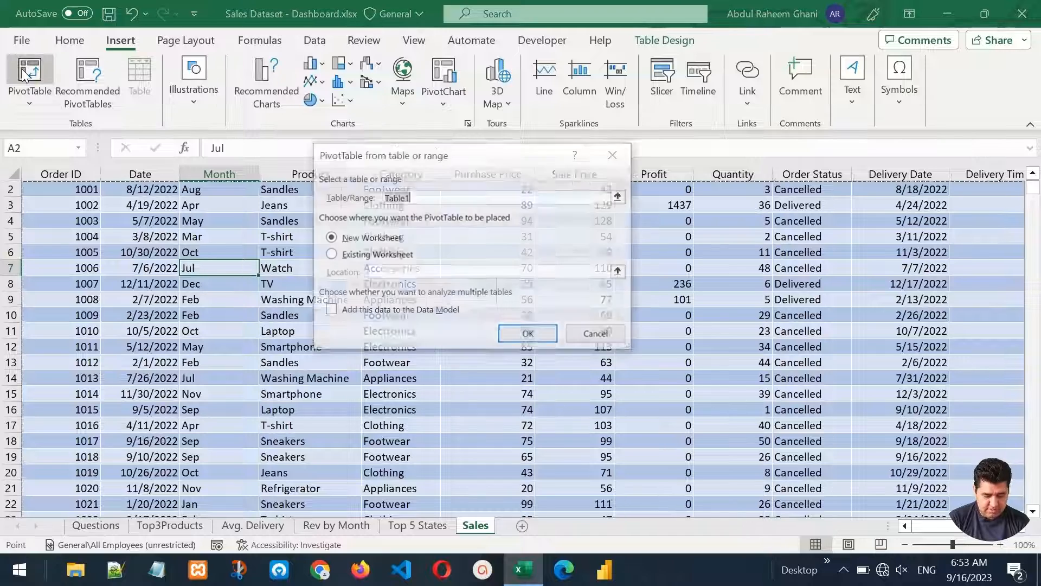
pyautogui.click(527, 333)
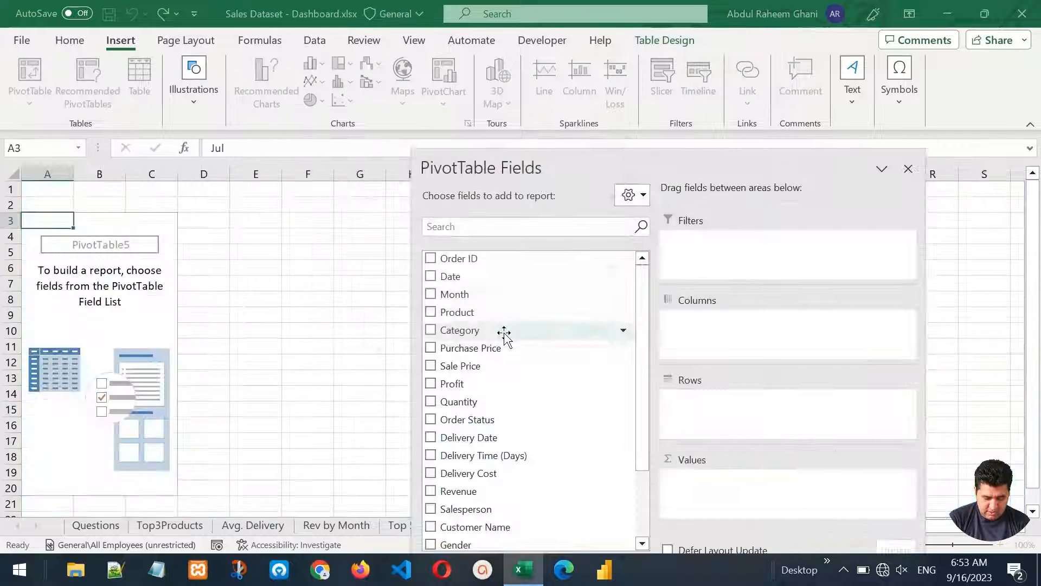
# Step: Set Age Group as the PivotTable's rows and Revenue as its values, moving the field list out of the way
pyautogui.moveTo(496, 172); pyautogui.dragTo(431, 91)
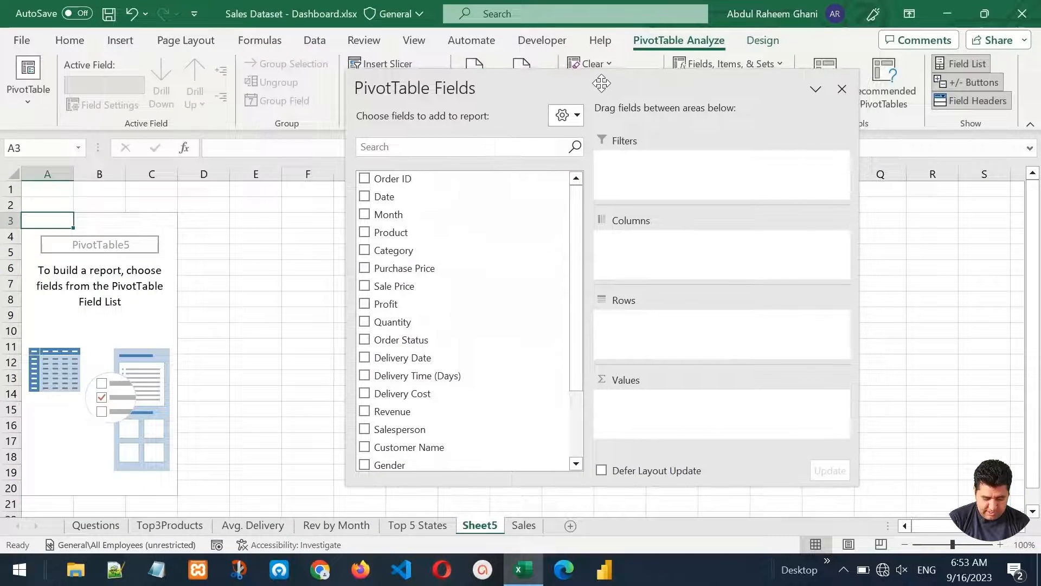
pyautogui.scroll(-2, 413, 390)
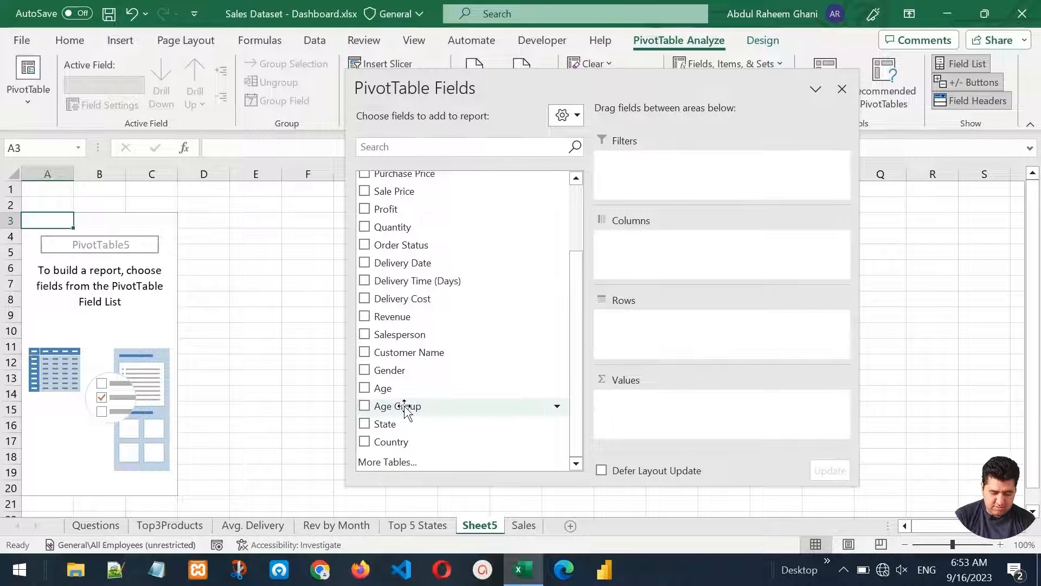
pyautogui.moveTo(405, 408); pyautogui.dragTo(662, 340)
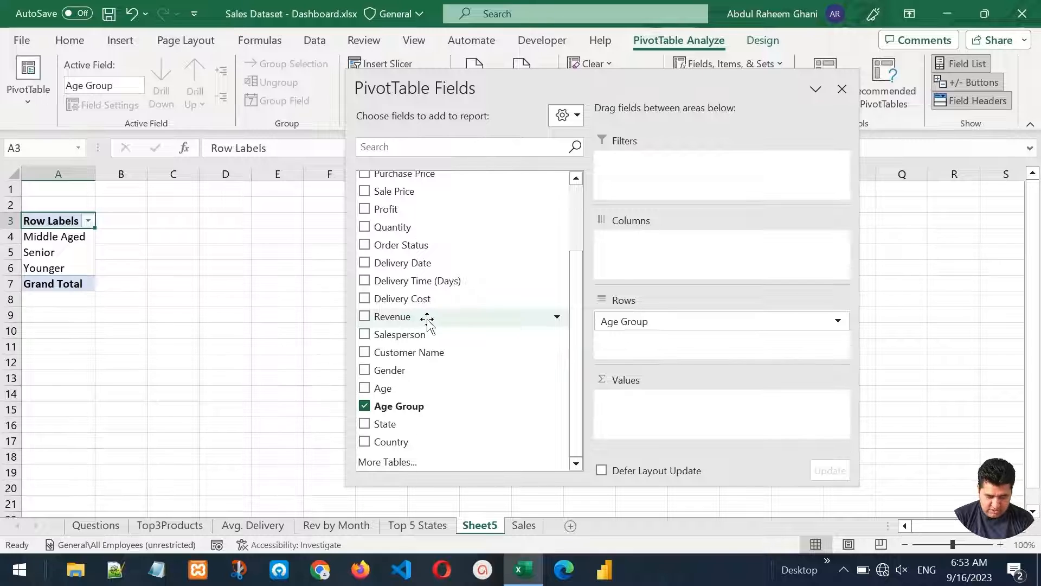
pyautogui.moveTo(428, 318); pyautogui.dragTo(670, 417)
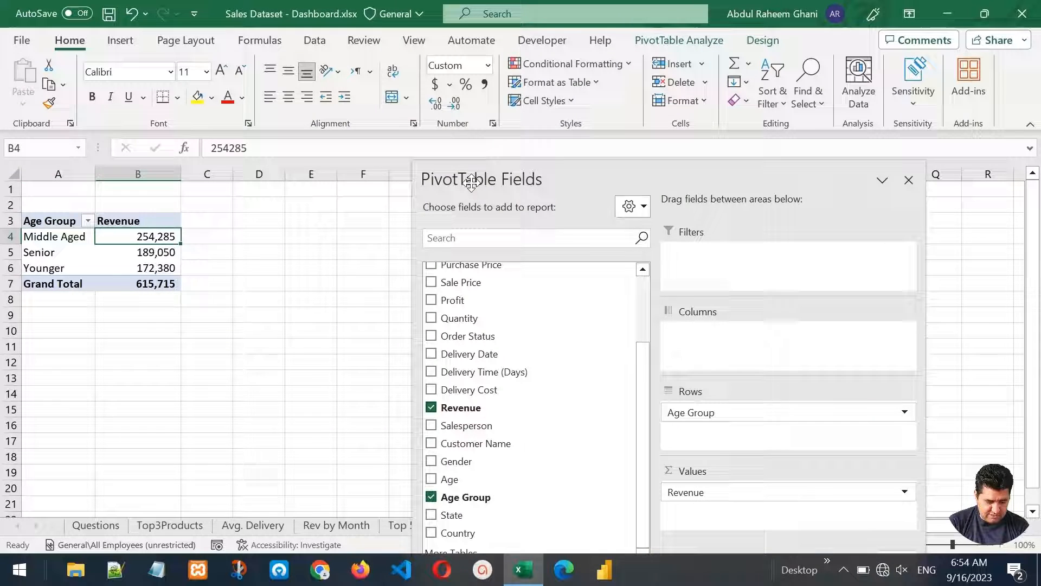
pyautogui.moveTo(472, 179); pyautogui.dragTo(416, 54)
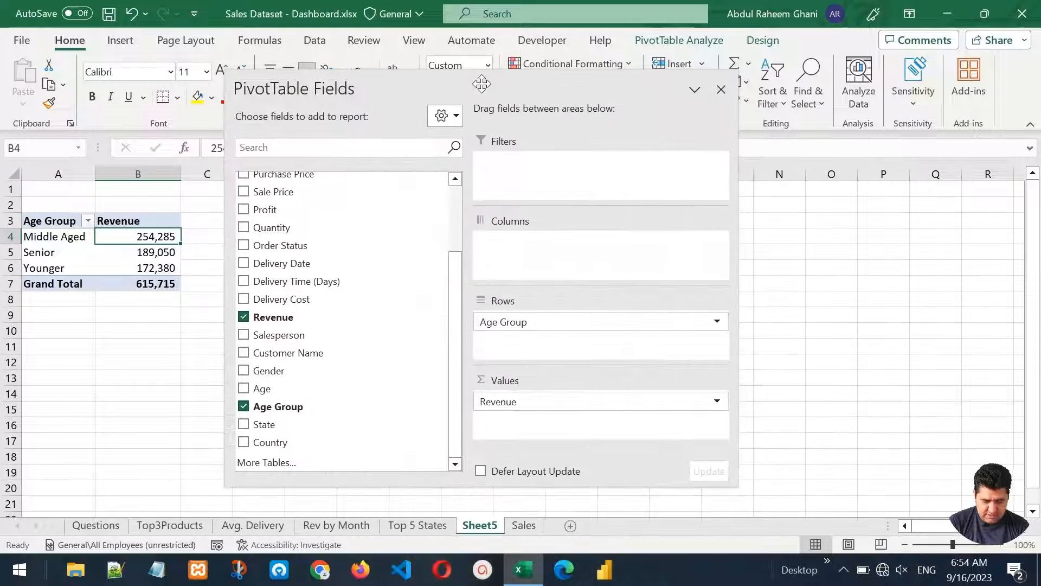
# Step: Close the field list and insert a 2-D pie PivotChart of revenue by age group
pyautogui.click(724, 91)
pyautogui.click(678, 41)
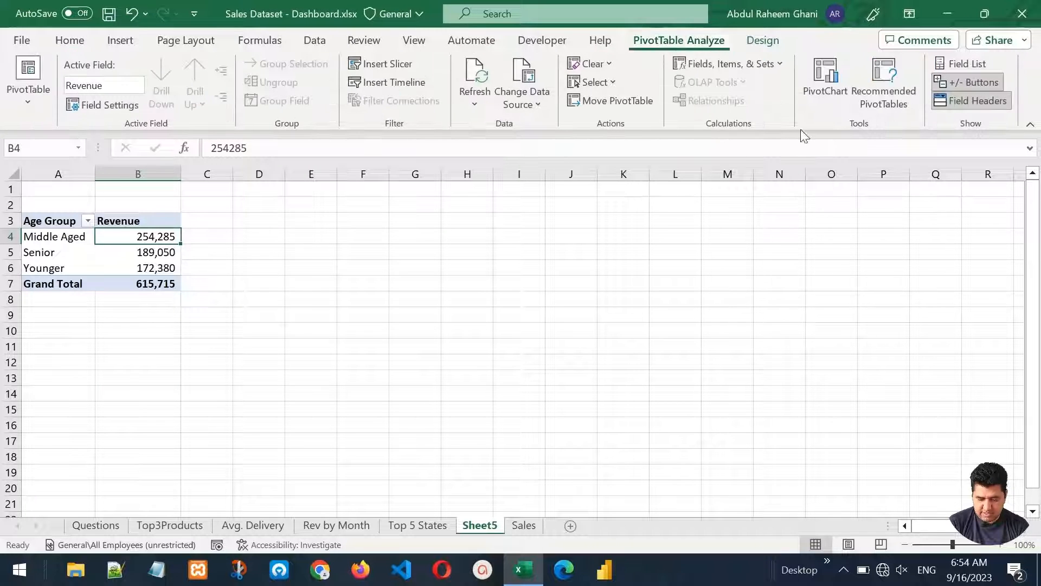
pyautogui.click(824, 76)
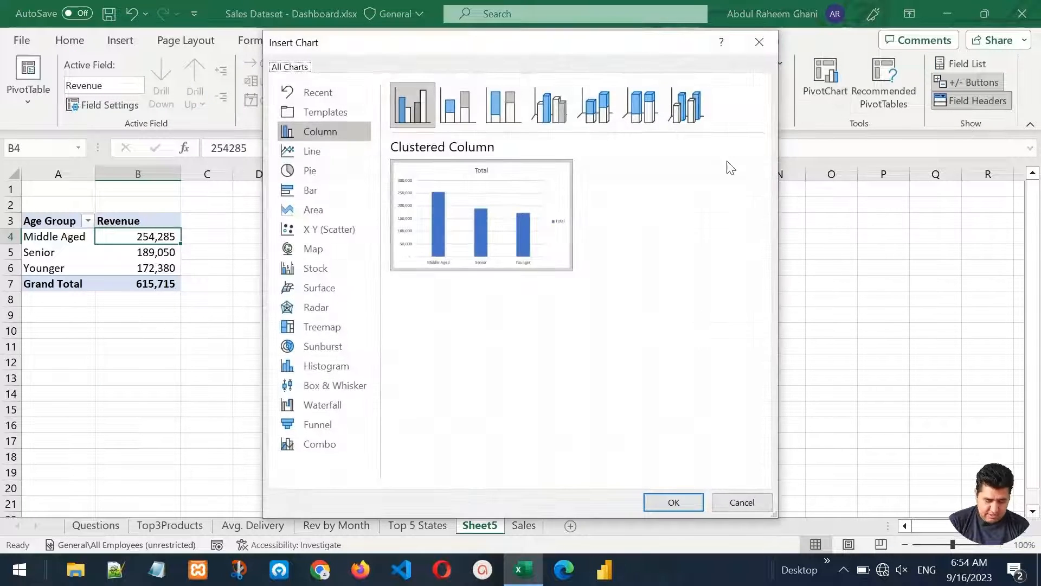
pyautogui.click(330, 170)
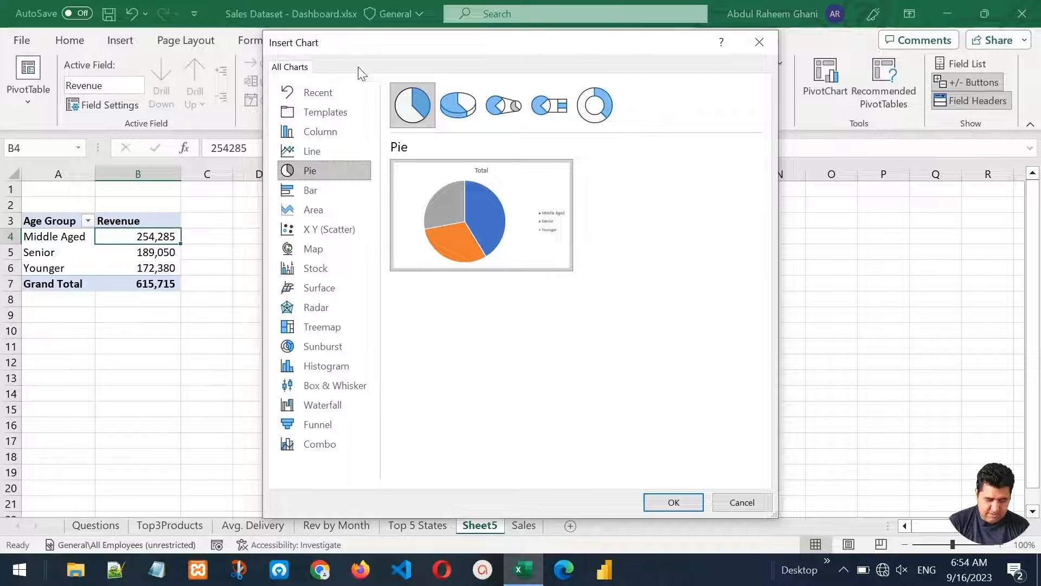
pyautogui.moveTo(356, 47); pyautogui.dragTo(437, 34)
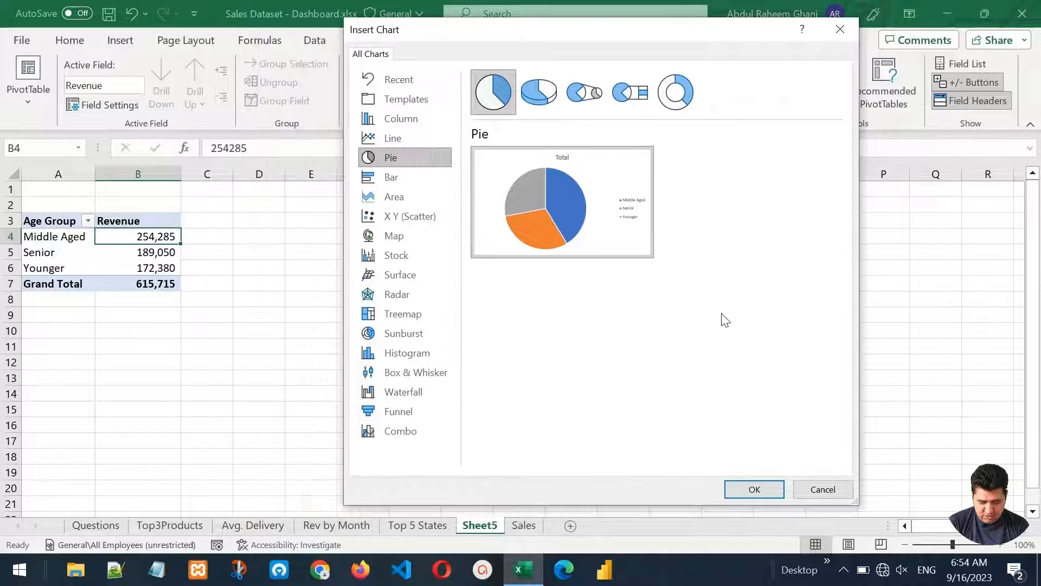
pyautogui.click(539, 103)
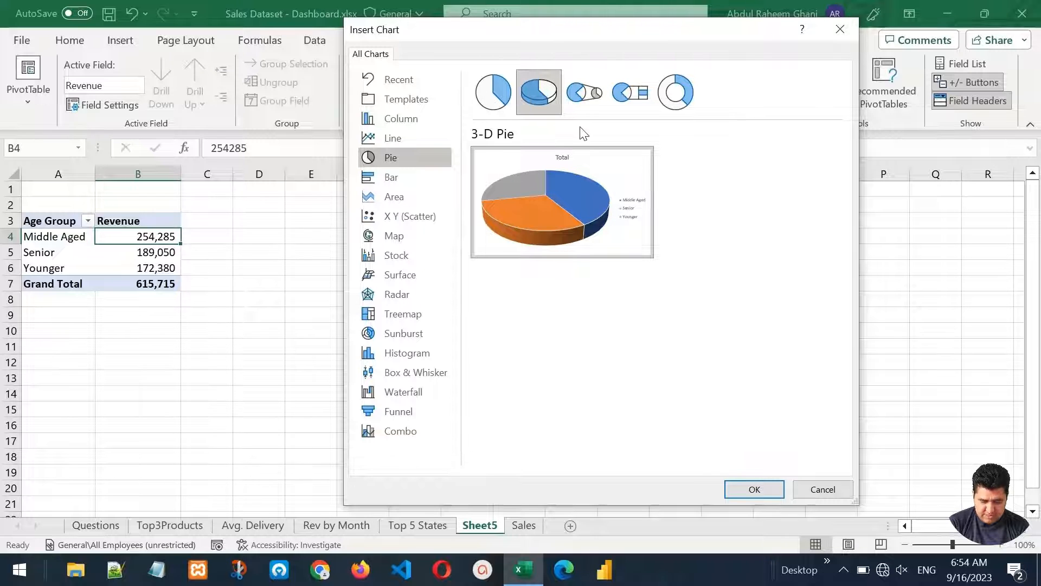
pyautogui.click(510, 100)
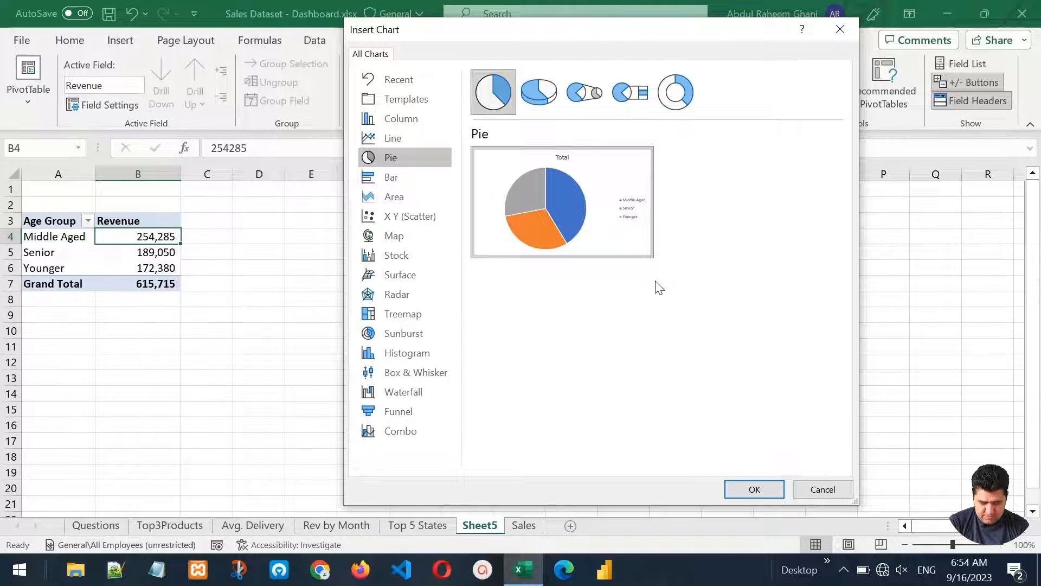
pyautogui.click(757, 489)
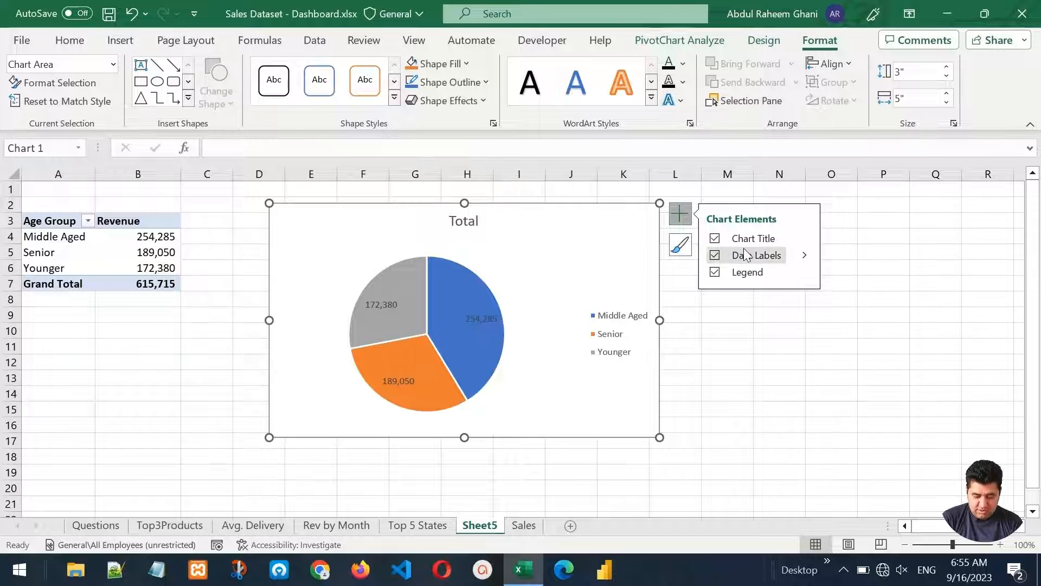
# Step: Set the pie chart's data labels to show percentage instead of value and close the label formatting options
pyautogui.click(802, 256)
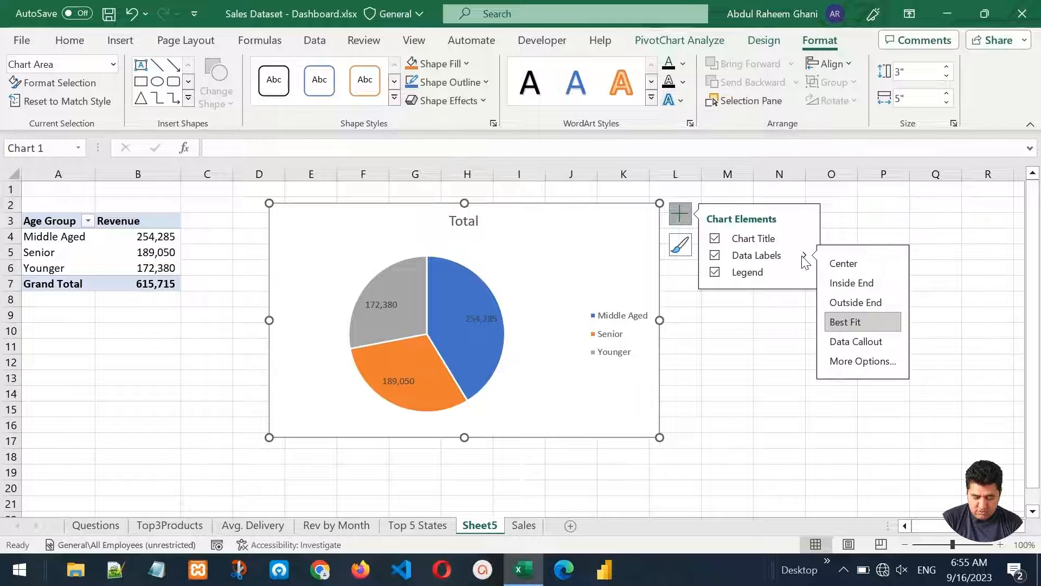
pyautogui.click(864, 361)
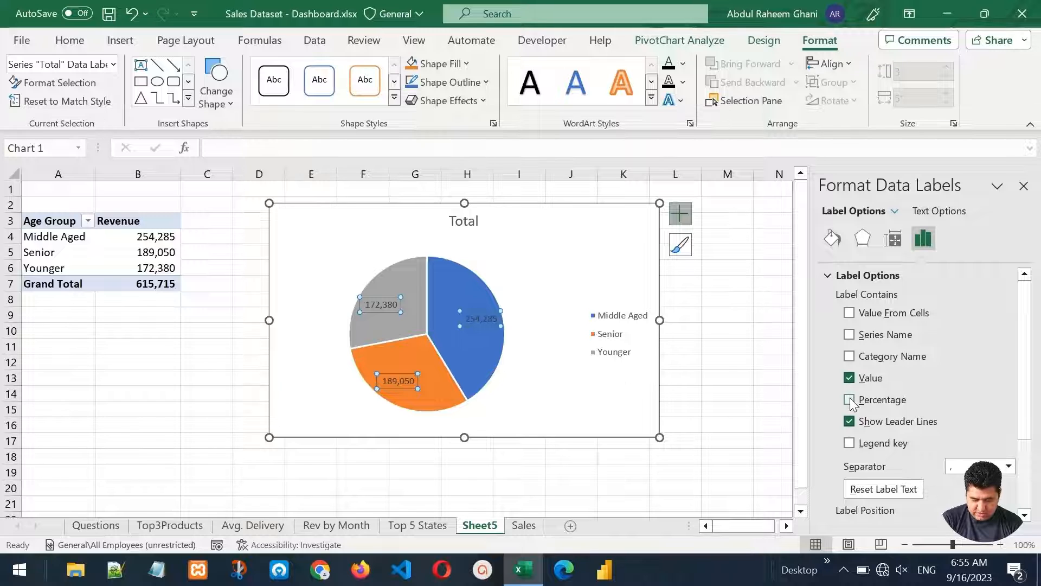
pyautogui.click(849, 399)
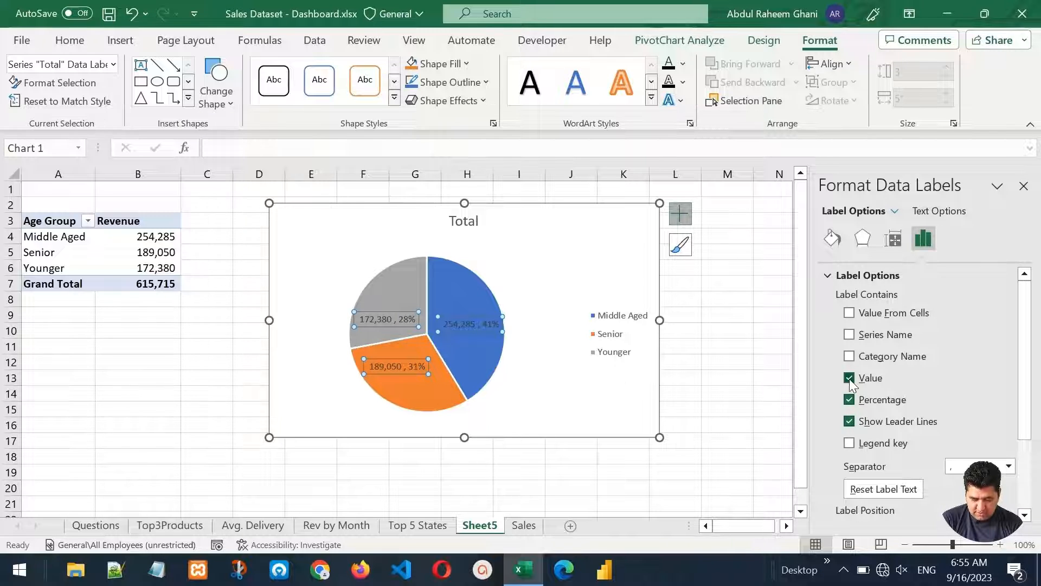
pyautogui.click(849, 378)
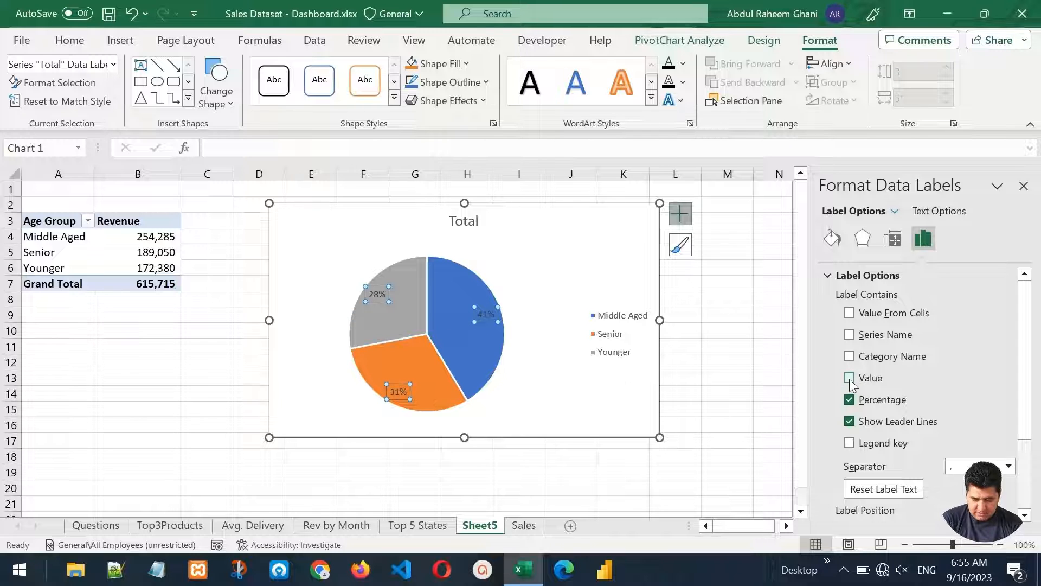
pyautogui.click(1025, 186)
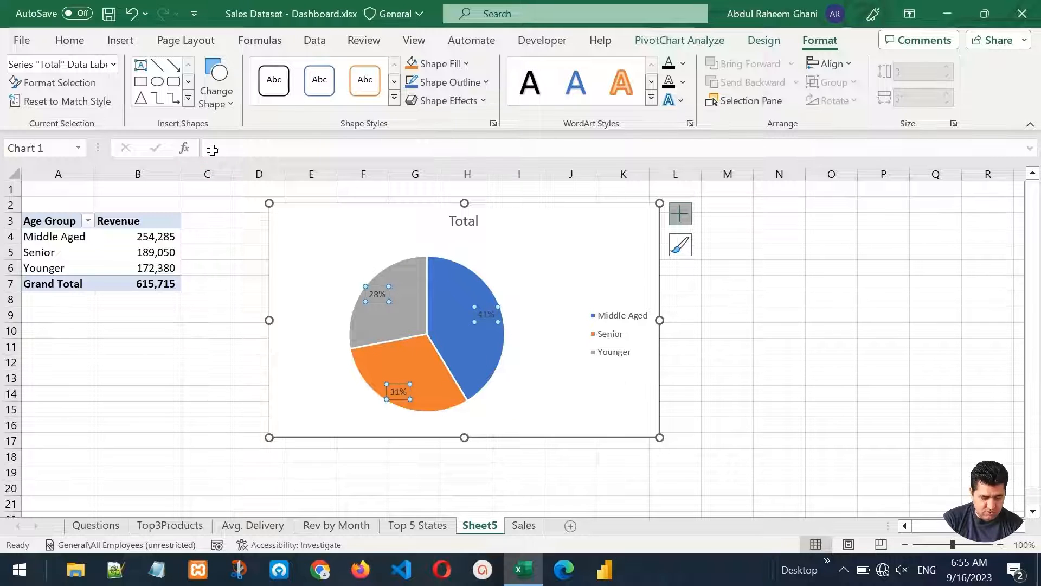
# Step: Format the pie chart's data labels as bold, white, 16-point text
pyautogui.click(70, 42)
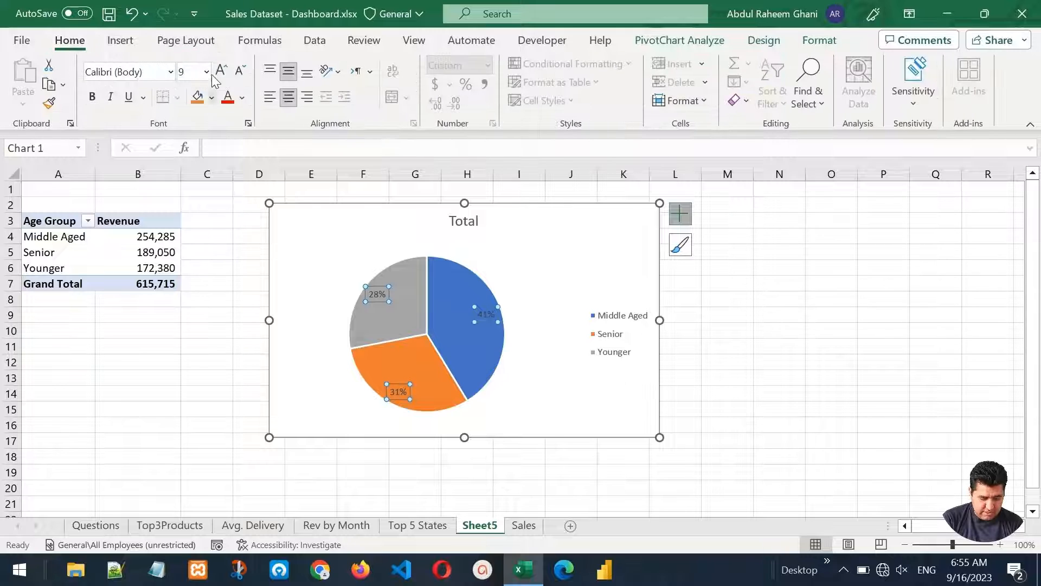
pyautogui.click(222, 71)
pyautogui.click(221, 71)
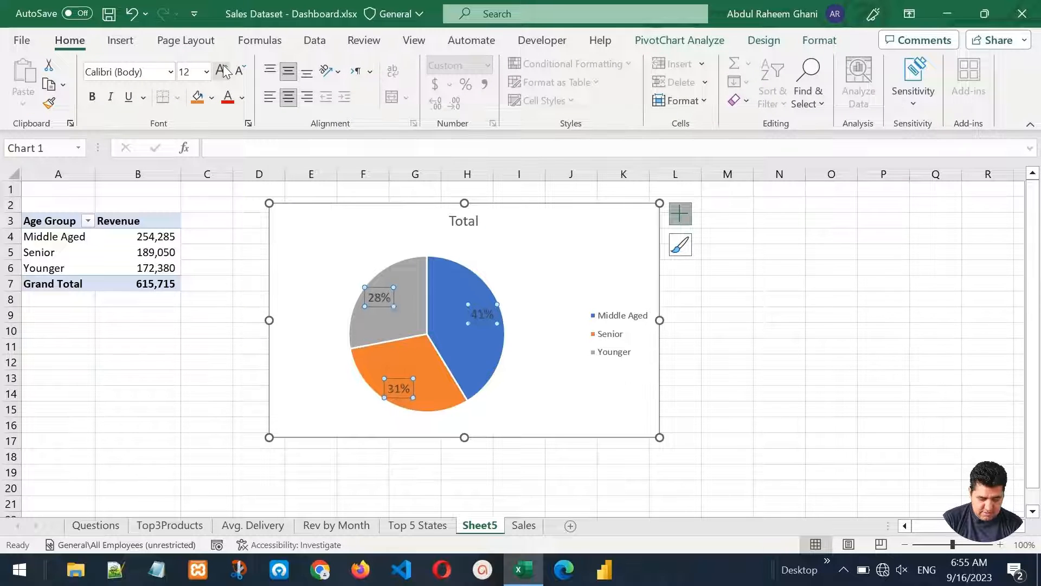
pyautogui.click(222, 70)
pyautogui.click(222, 70)
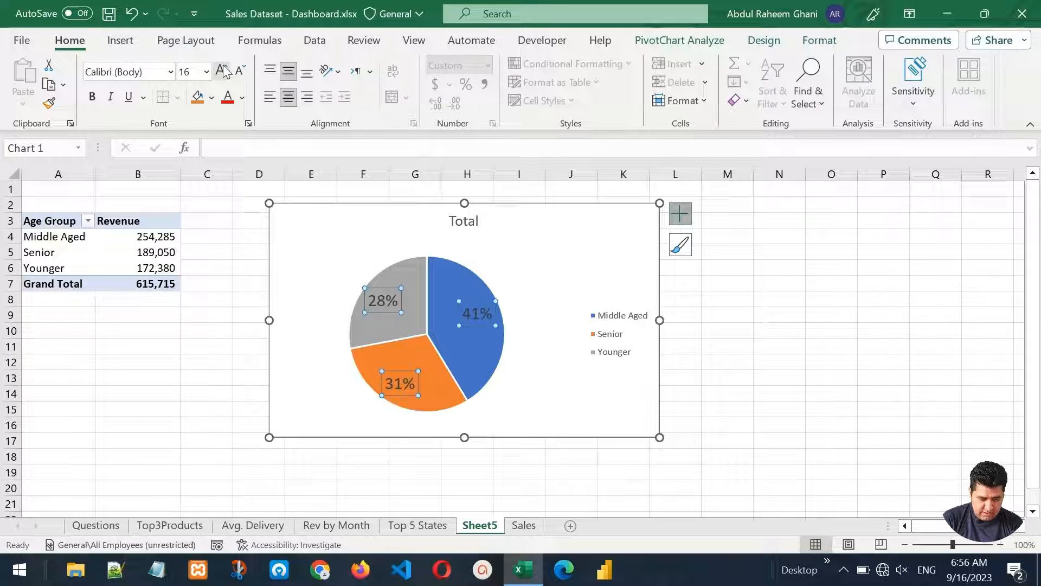
pyautogui.click(245, 96)
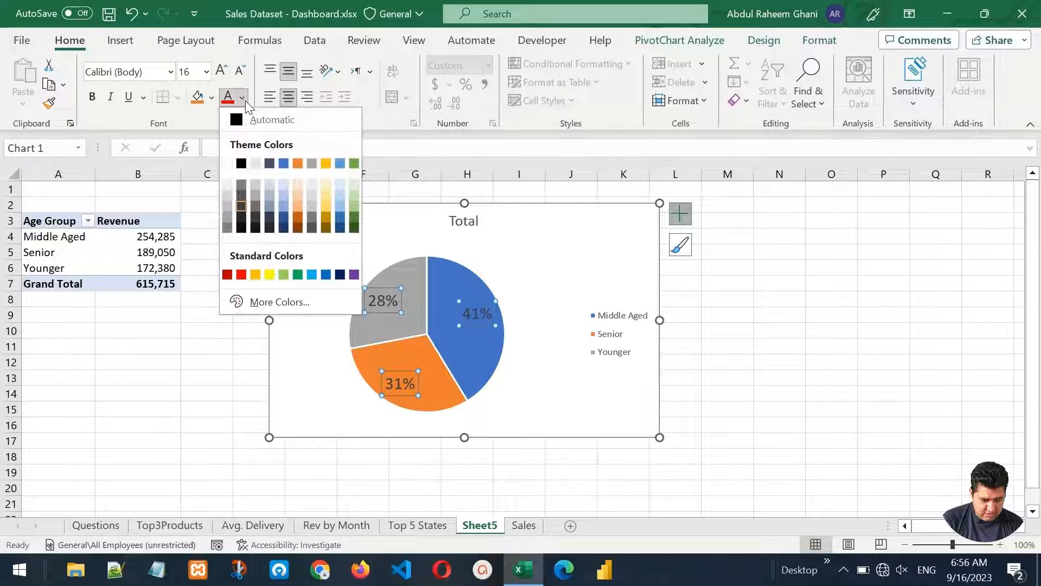
pyautogui.click(228, 166)
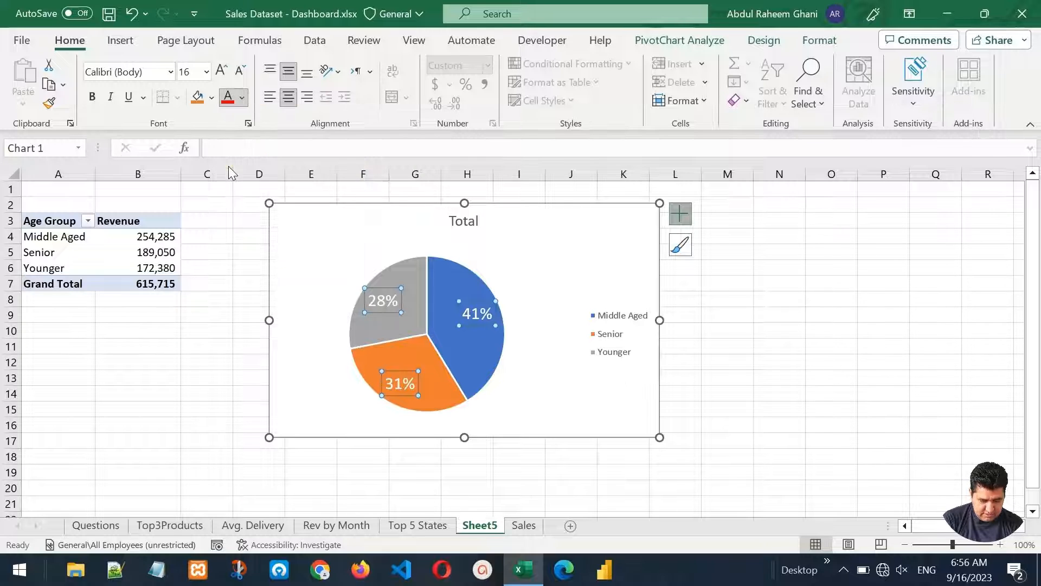
pyautogui.click(94, 102)
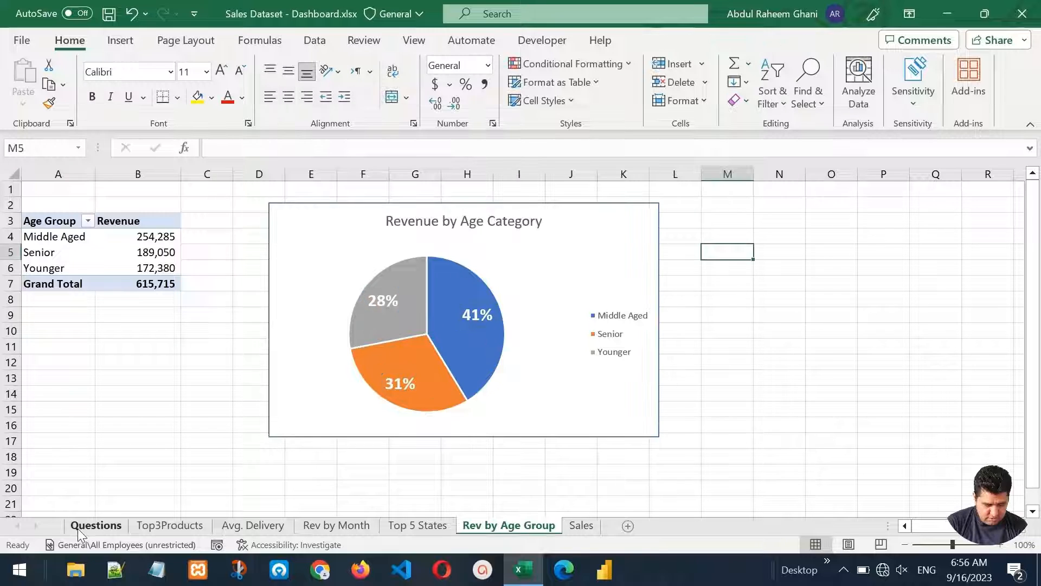
# Step: Review the Questions sheet by highlighting the first five questions and the remaining five in turn
pyautogui.click(77, 529)
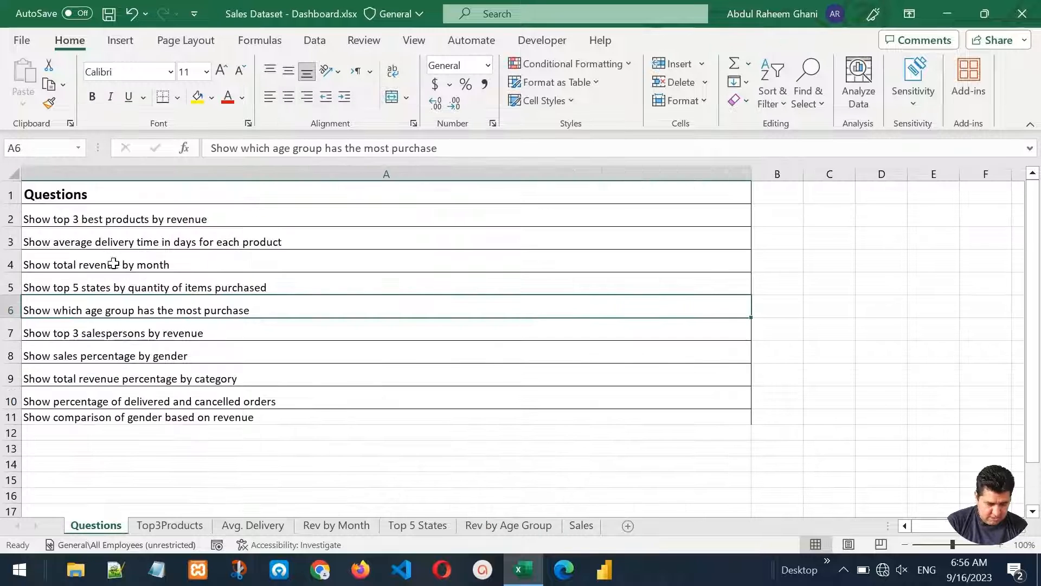
pyautogui.click(97, 219)
pyautogui.moveTo(97, 219); pyautogui.dragTo(87, 310)
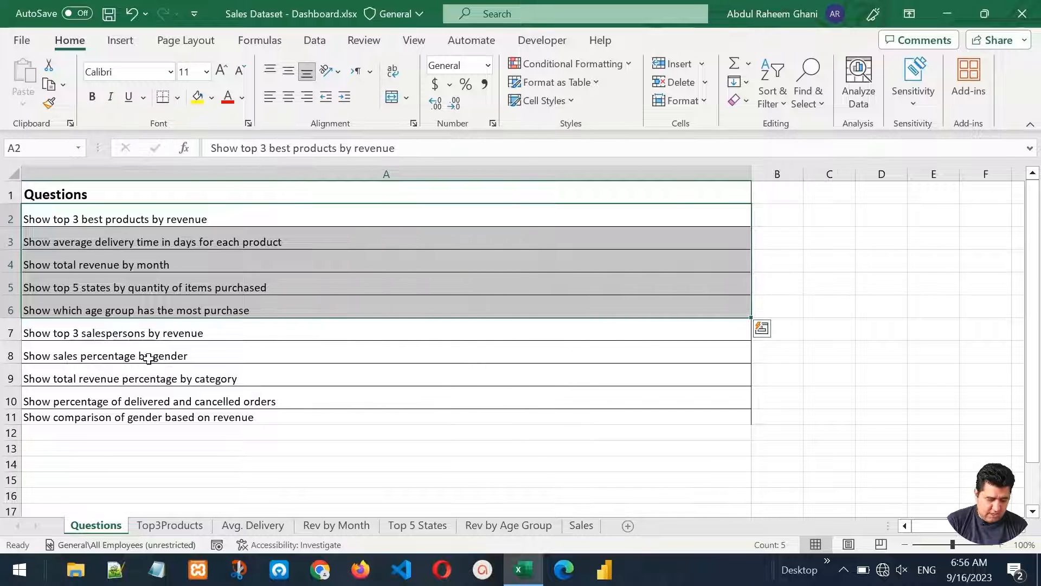
pyautogui.moveTo(47, 336); pyautogui.dragTo(41, 417)
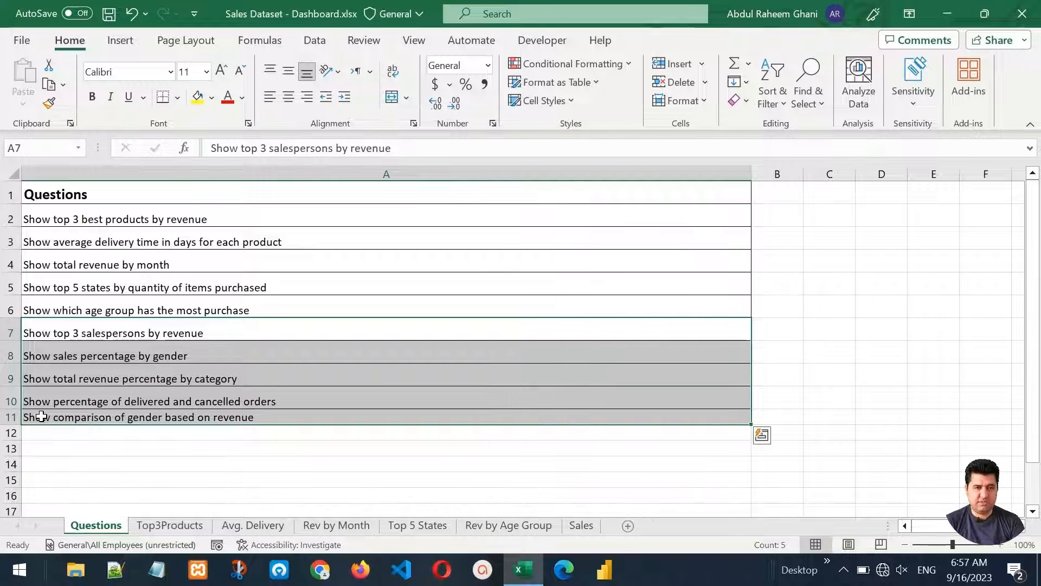
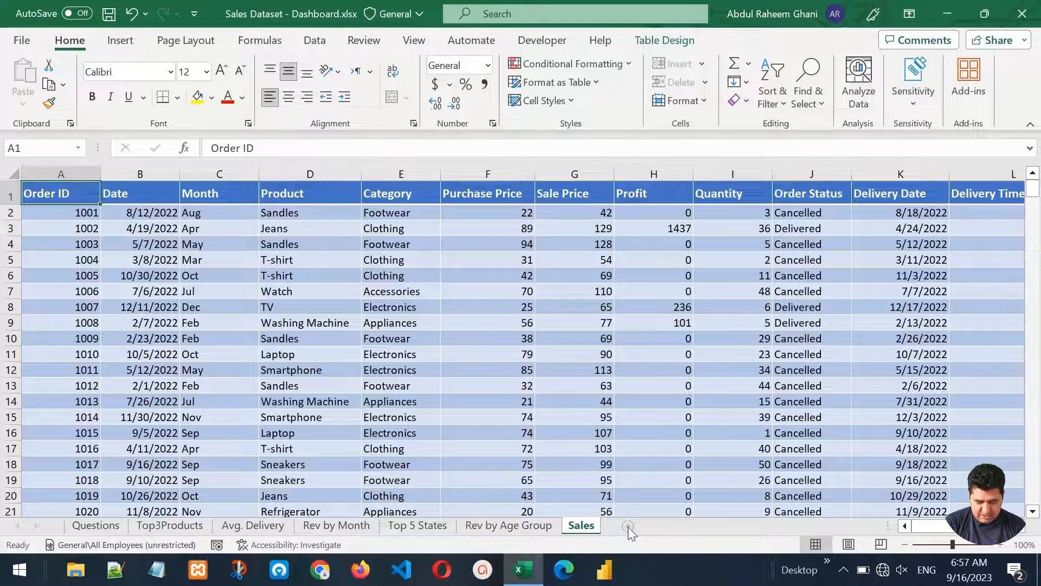
# Step: Add a new worksheet named Dashboard and hide its gridlines
pyautogui.click(628, 525)
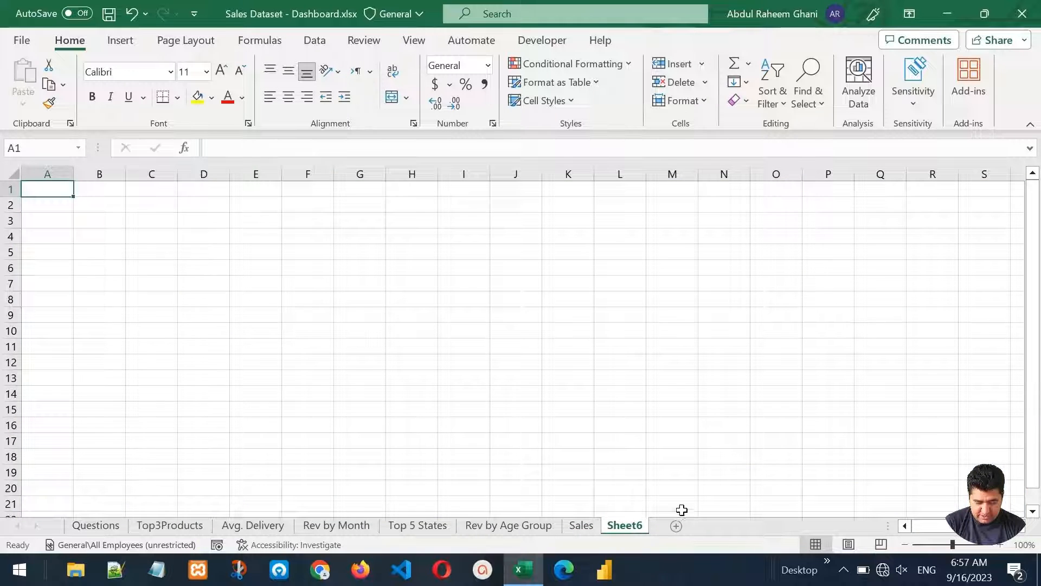
pyautogui.doubleClick(624, 526)
pyautogui.write('Dashboard')
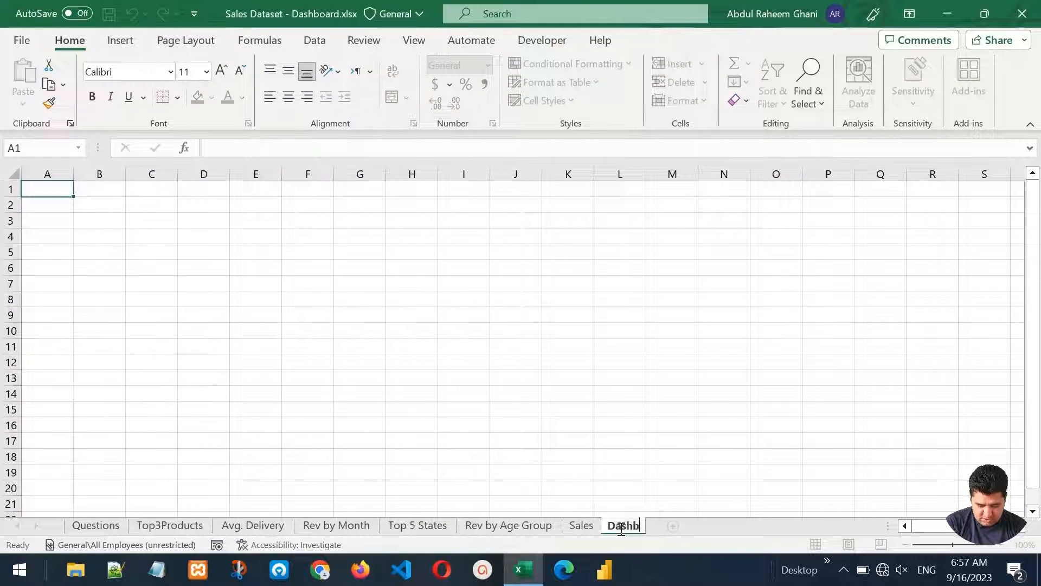
pyautogui.press('Return')
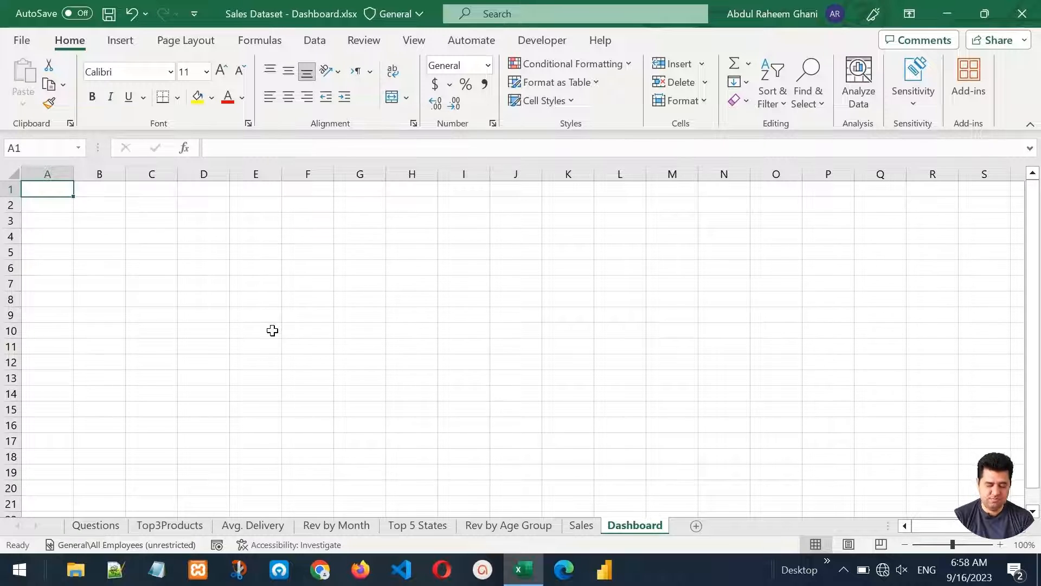
pyautogui.click(421, 45)
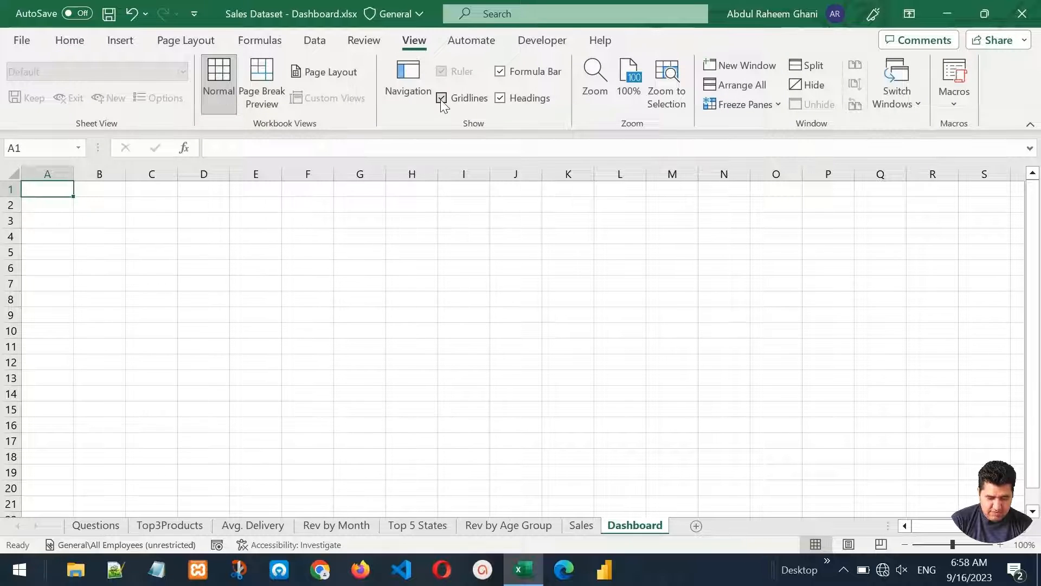
pyautogui.click(442, 98)
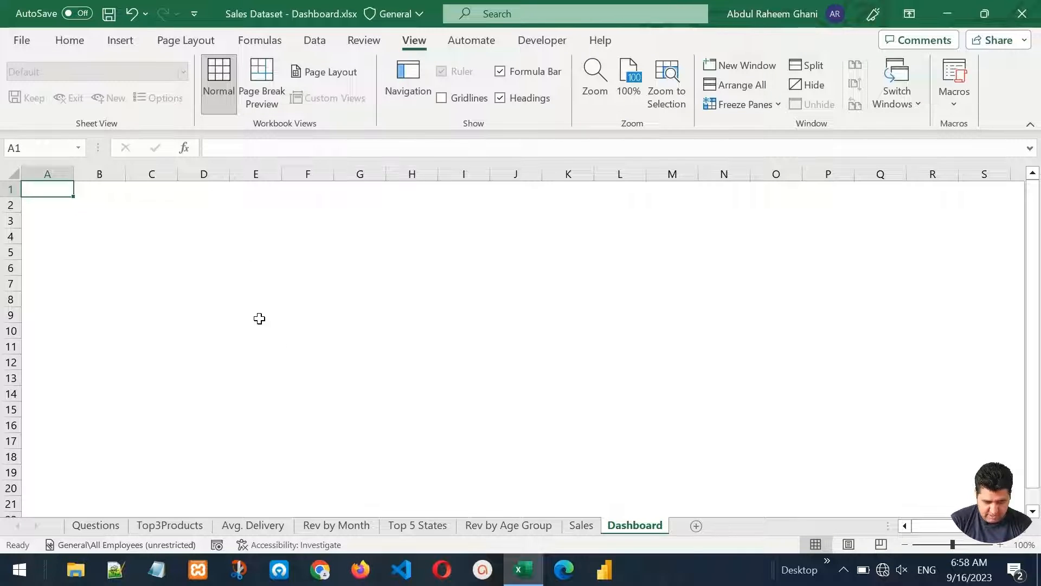
# Step: Merge and center cells A1 to X1 on the Dashboard sheet
pyautogui.hotkey('shift', 'Right')
pyautogui.hotkey('shift', 'Right')
pyautogui.hotkey('shift', 'Right')
pyautogui.hotkey('shift', 'Right')
pyautogui.hotkey('shift', 'Right')
pyautogui.hotkey('shift', 'Right')
pyautogui.hotkey('shift', 'Right')
pyautogui.hotkey('shift', 'Right')
pyautogui.hotkey('shift', 'Right')
pyautogui.hotkey('shift', 'Right')
pyautogui.hotkey('shift', 'Right')
pyautogui.hotkey('shift', 'Right')
pyautogui.hotkey('shift', 'Right')
pyautogui.hotkey('shift', 'Right')
pyautogui.hotkey('shift', 'Right')
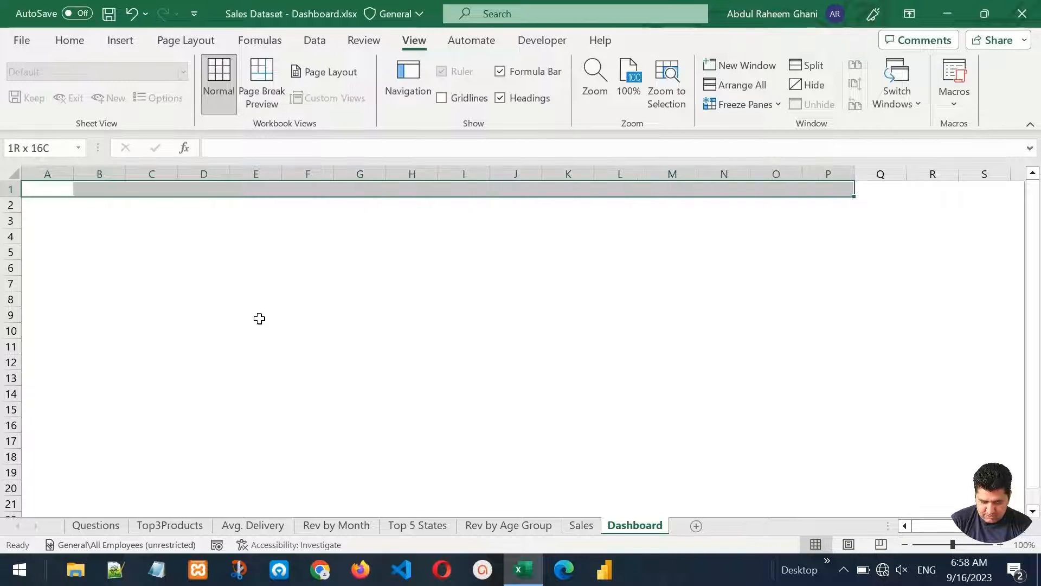
pyautogui.hotkey('shift', 'Right')
pyautogui.hotkey('shift', 'Right')
pyautogui.hotkey('shift', 'Right')
pyautogui.click(904, 544)
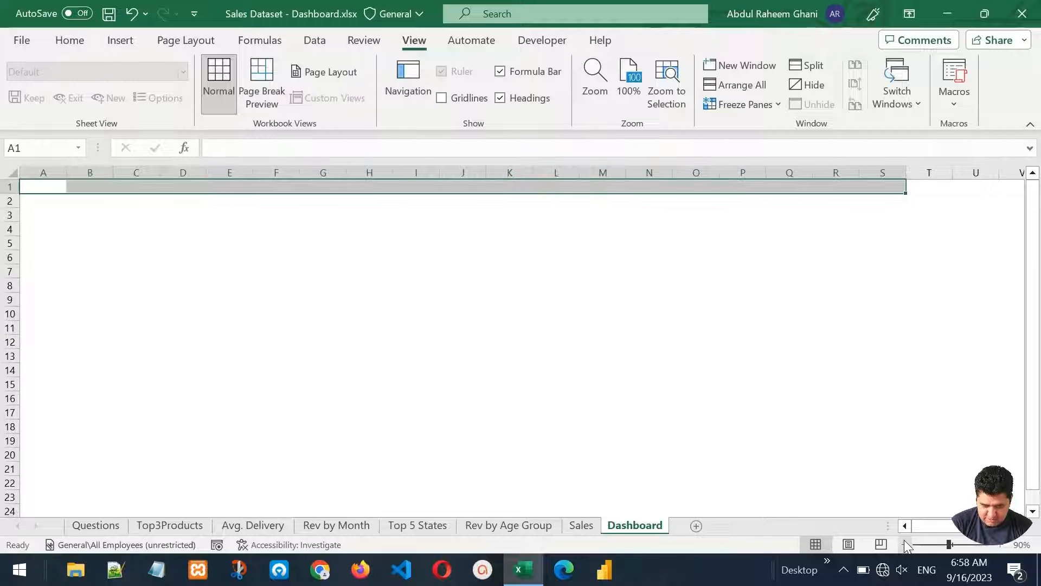
pyautogui.click(904, 544)
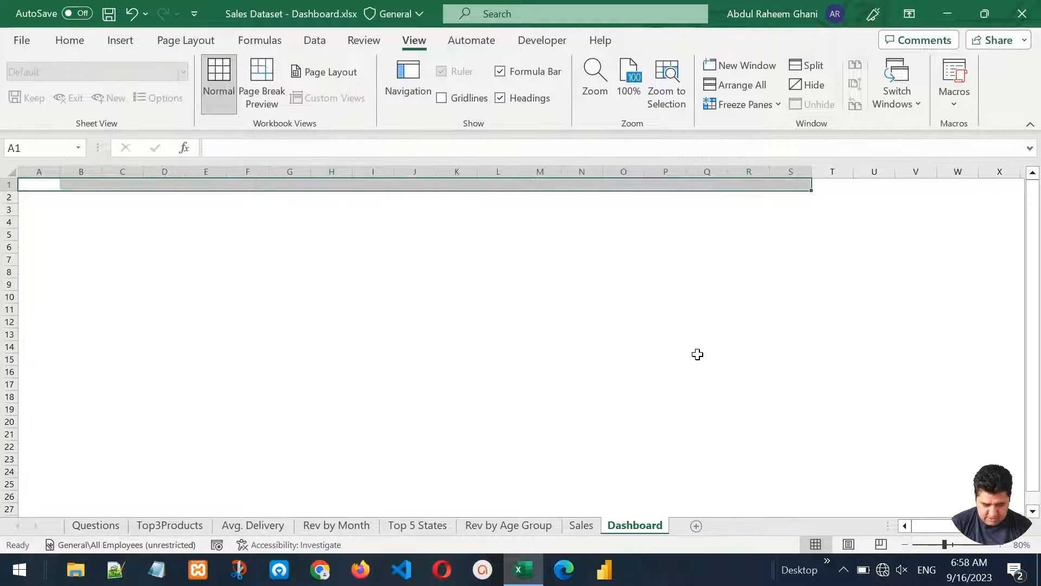
pyautogui.hotkey('shift', 'Right')
pyautogui.hotkey('shift', 'Right')
pyautogui.hotkey('shift', 'Right')
pyautogui.hotkey('shift', 'Right')
pyautogui.hotkey('shift', 'Right')
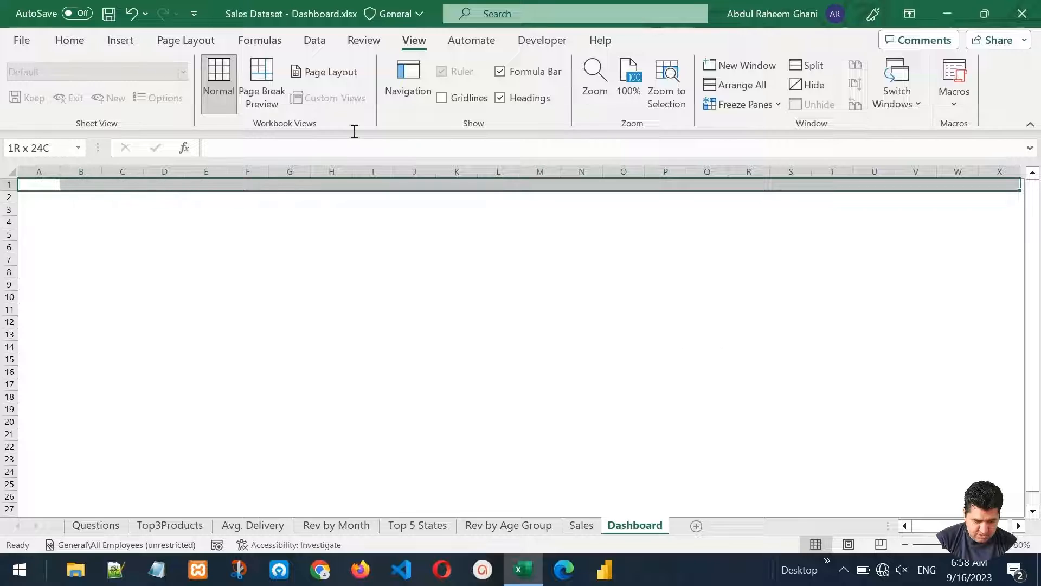
pyautogui.click(70, 41)
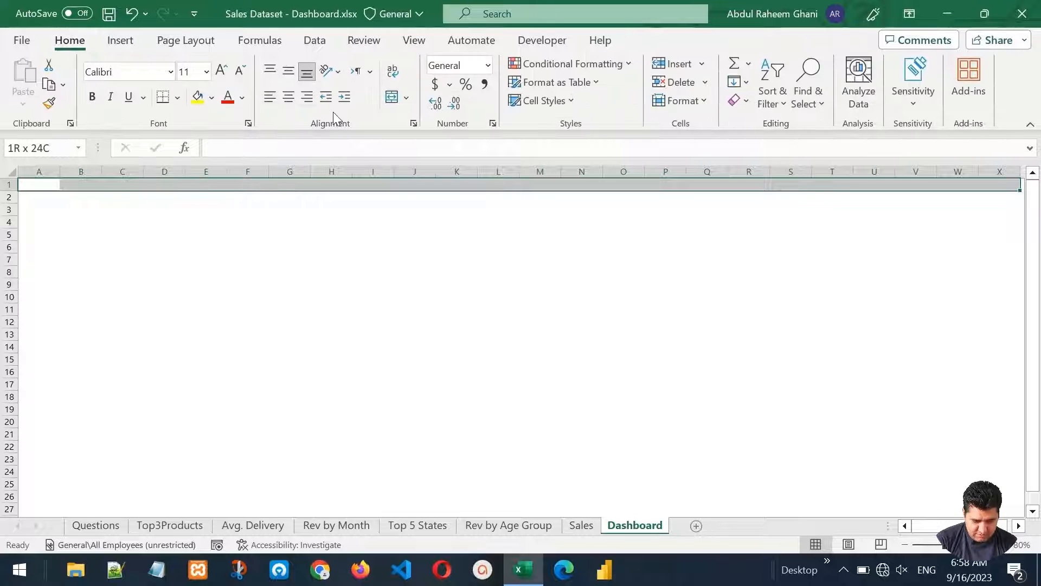
pyautogui.click(392, 97)
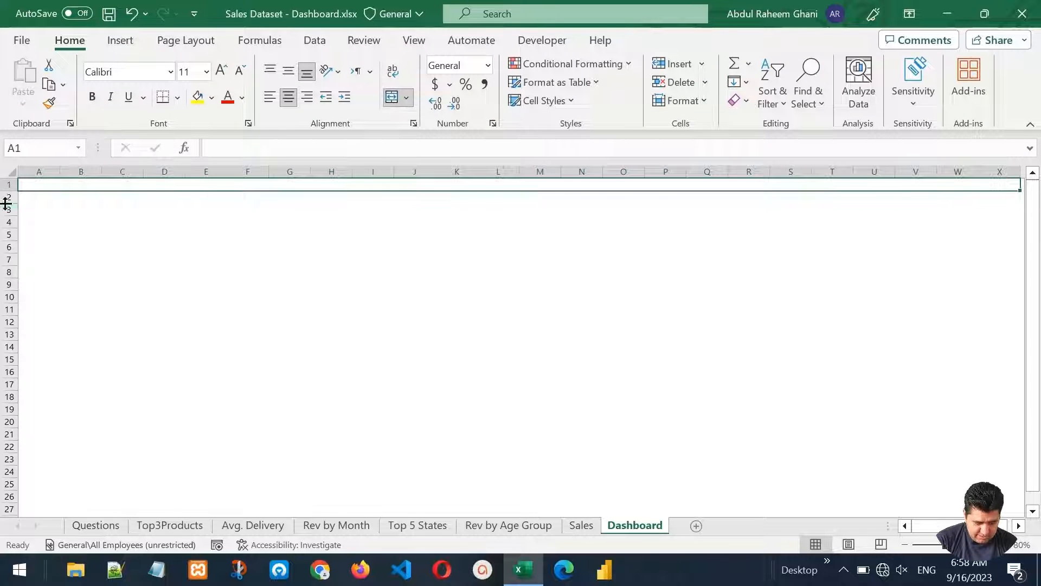
# Step: Make row 1 taller and add the title "ABX Store Annual Sales Report - 2022" in bold white 20-point text on a blue fill
pyautogui.moveTo(11, 188); pyautogui.dragTo(10, 203)
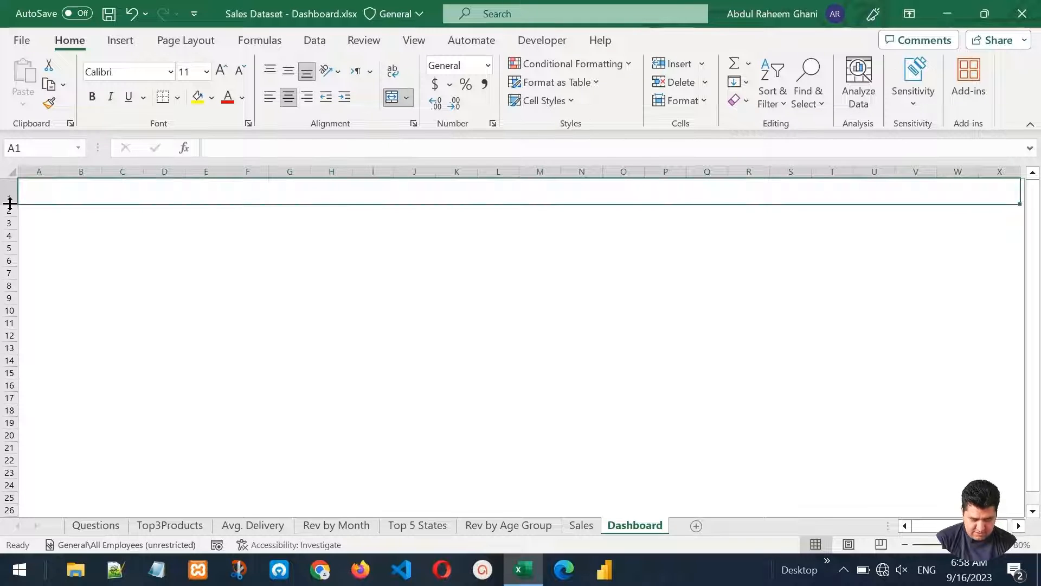
pyautogui.write('A')
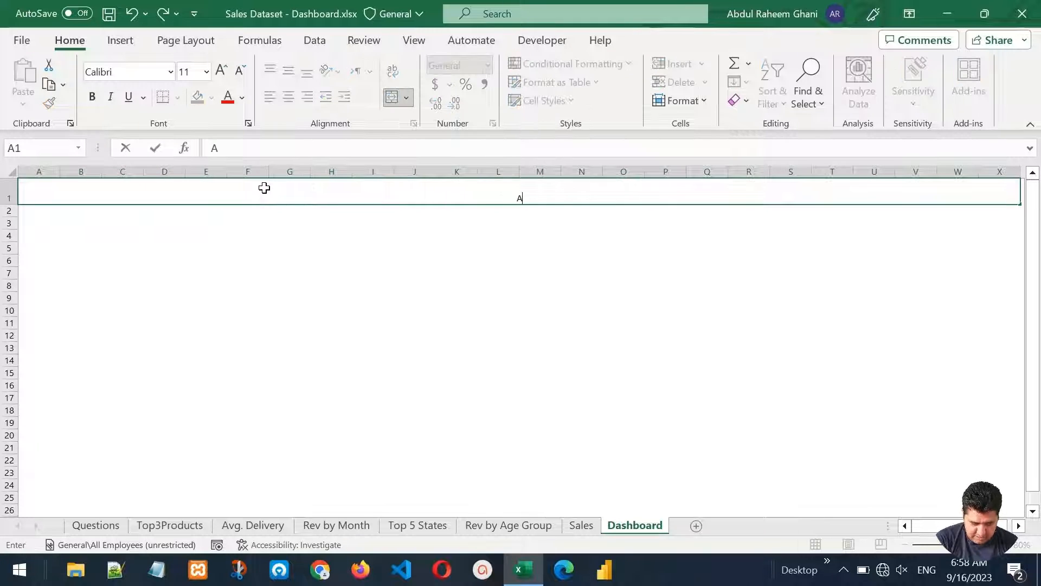
pyautogui.write('BX Store Annual Sales Report - 2022')
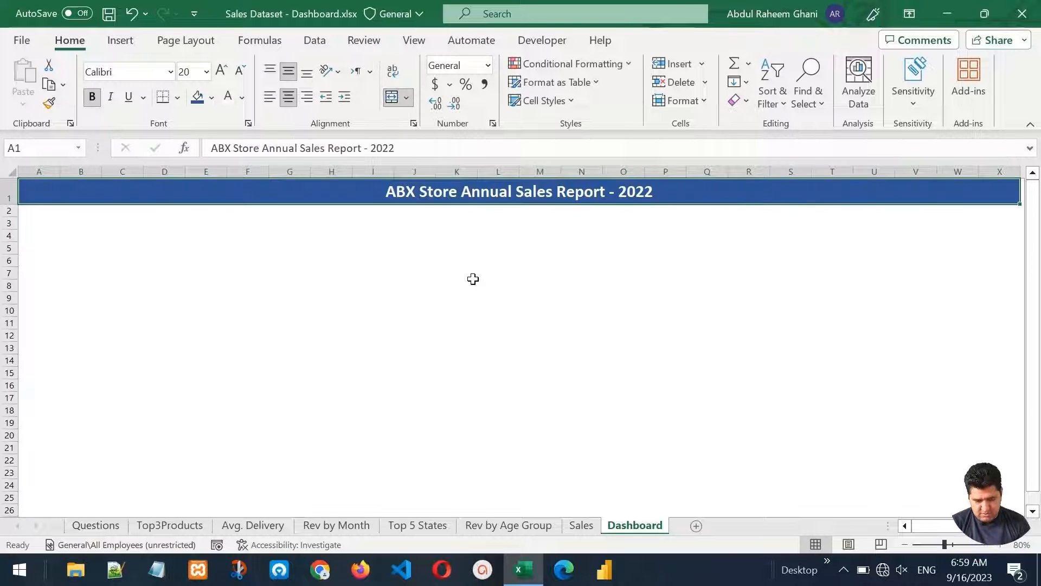
pyautogui.click(473, 278)
pyautogui.hotkey('ctrl', 'Home')
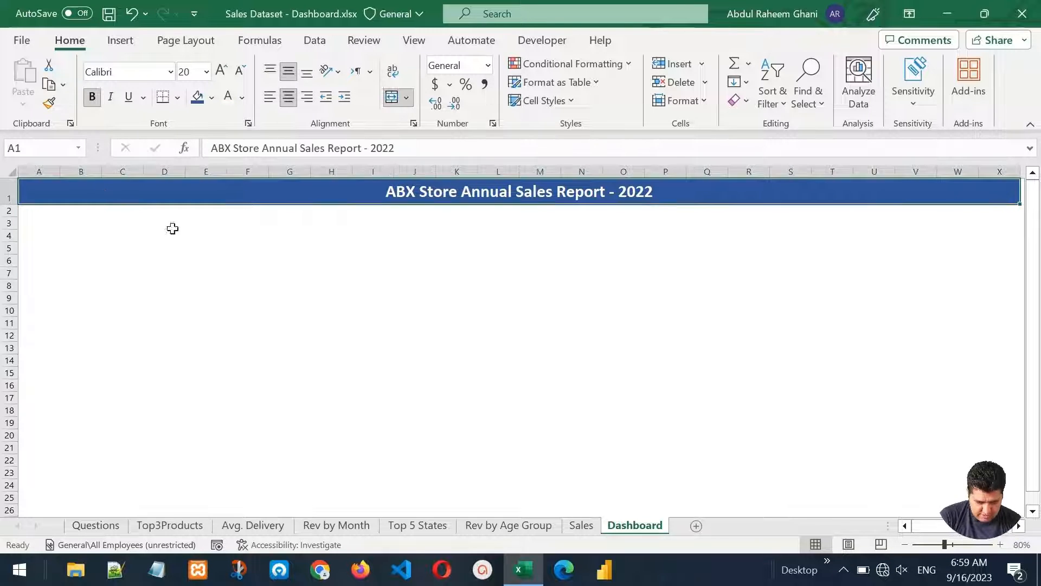
# Step: Copy the Top 3 Products by Revenue chart from the Top3Products sheet to the Dashboard, just below the title banner
pyautogui.click(181, 527)
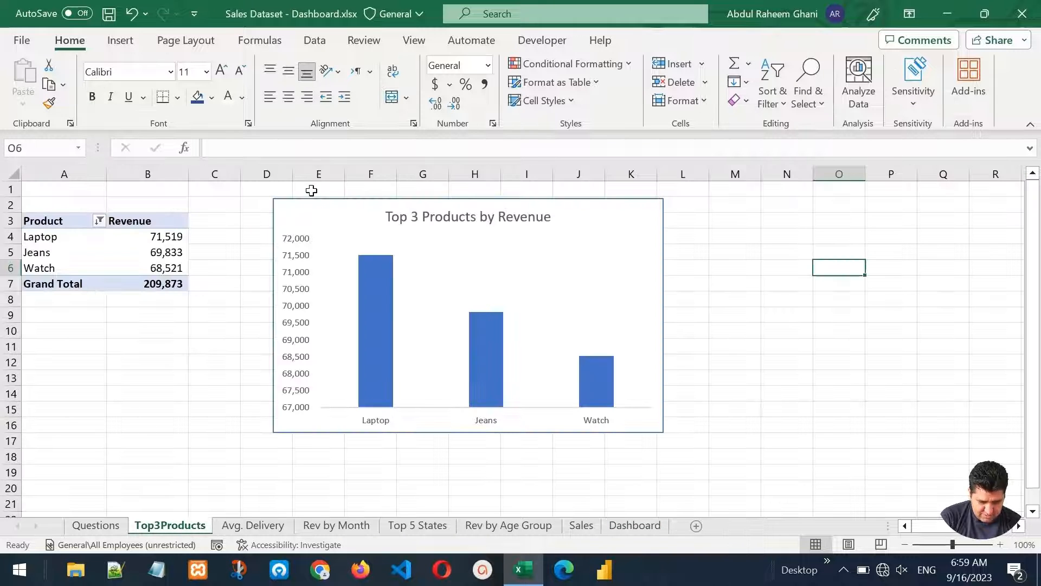
pyautogui.click(319, 211)
pyautogui.rightClick(319, 211)
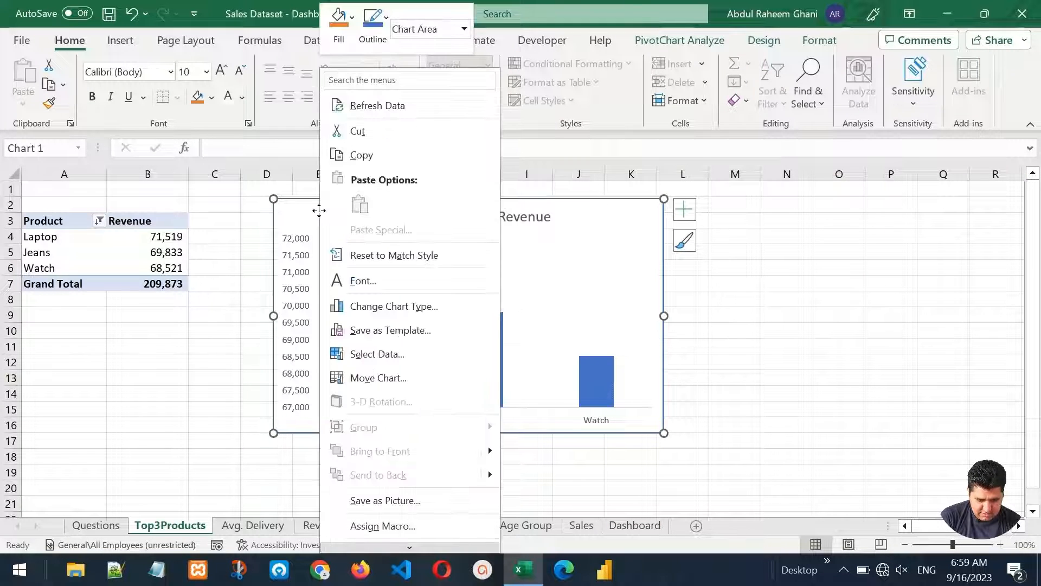
pyautogui.click(362, 156)
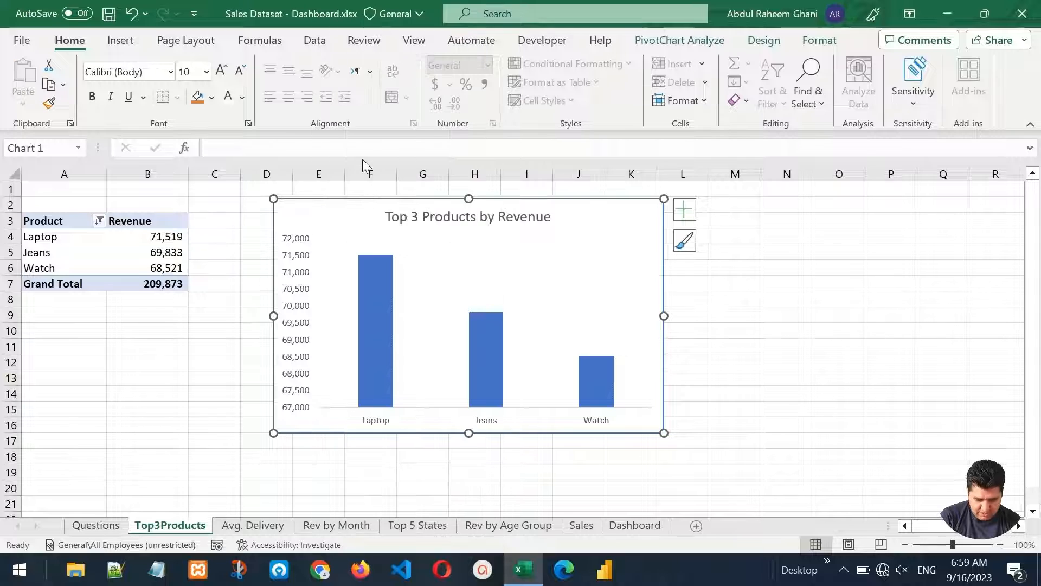
pyautogui.click(622, 528)
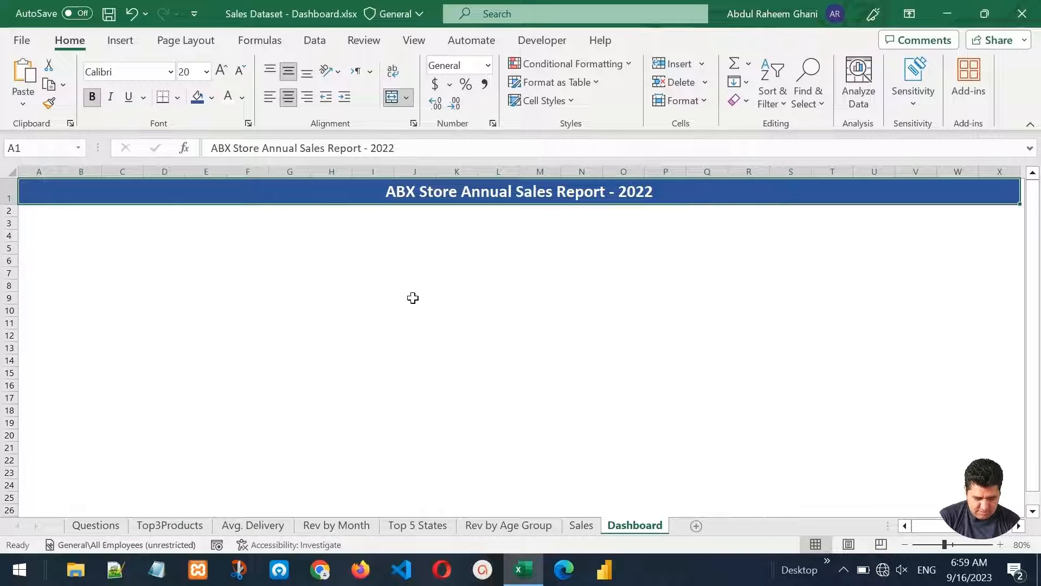
pyautogui.hotkey('ctrl', 'v')
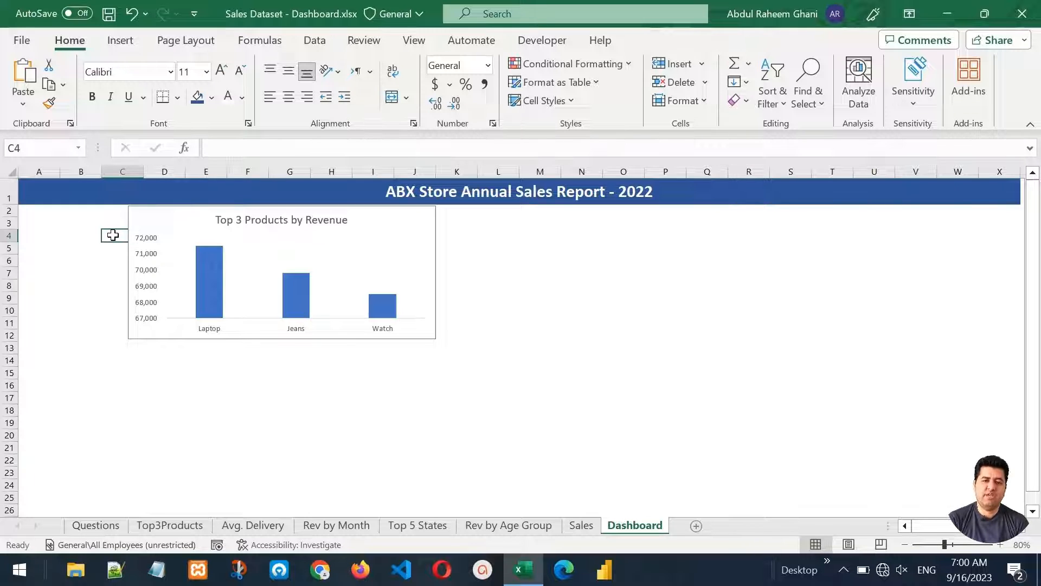
# Step: Insert Category, Salesperson and State slicers for the Top 3 Products chart and stack them along the Dashboard's left edge
pyautogui.click(191, 249)
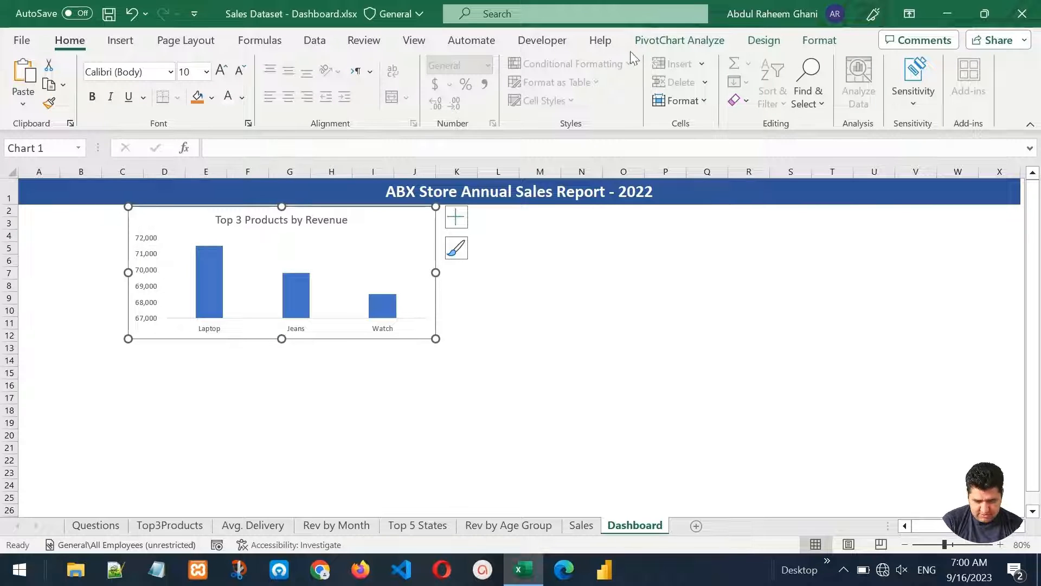
pyautogui.click(675, 43)
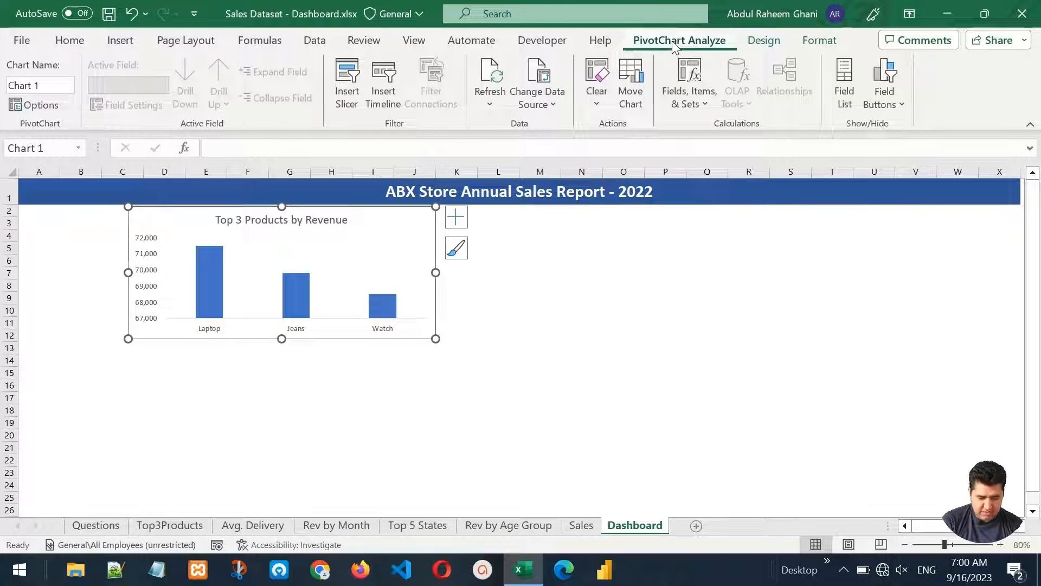
pyautogui.click(347, 97)
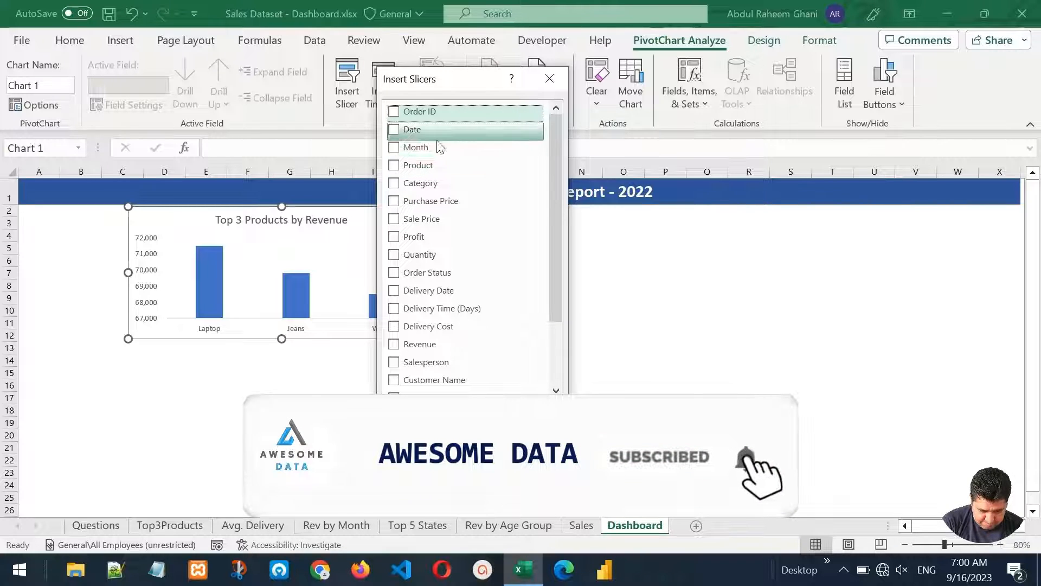
pyautogui.click(393, 183)
pyautogui.scroll(-3, 548, 249)
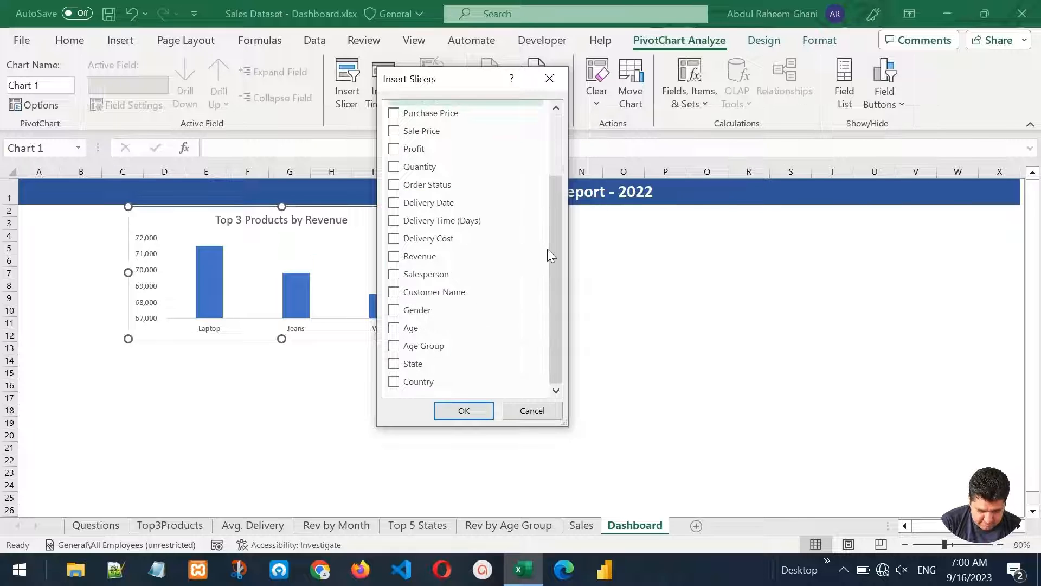
pyautogui.click(394, 275)
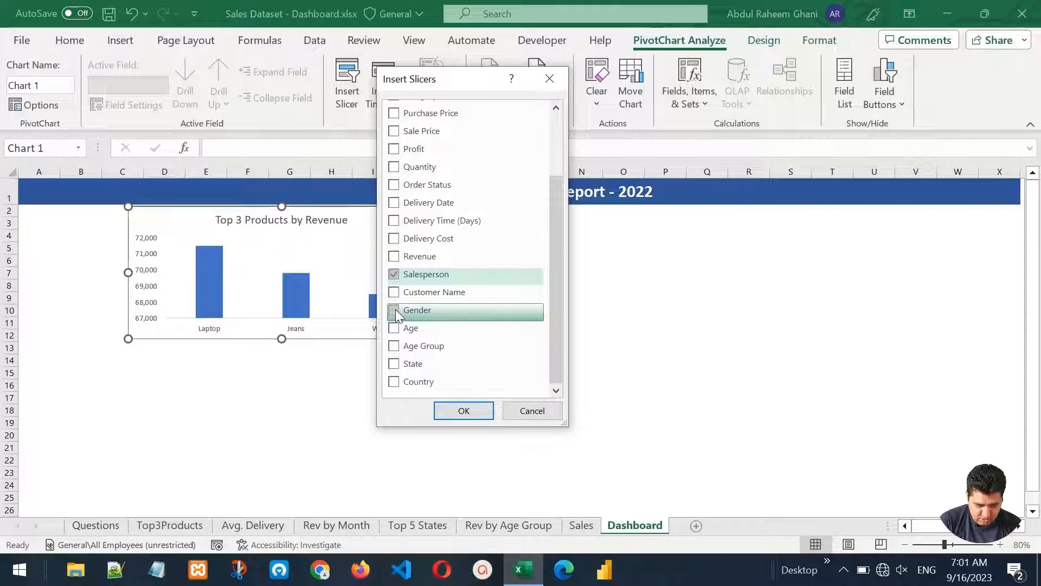
pyautogui.click(415, 363)
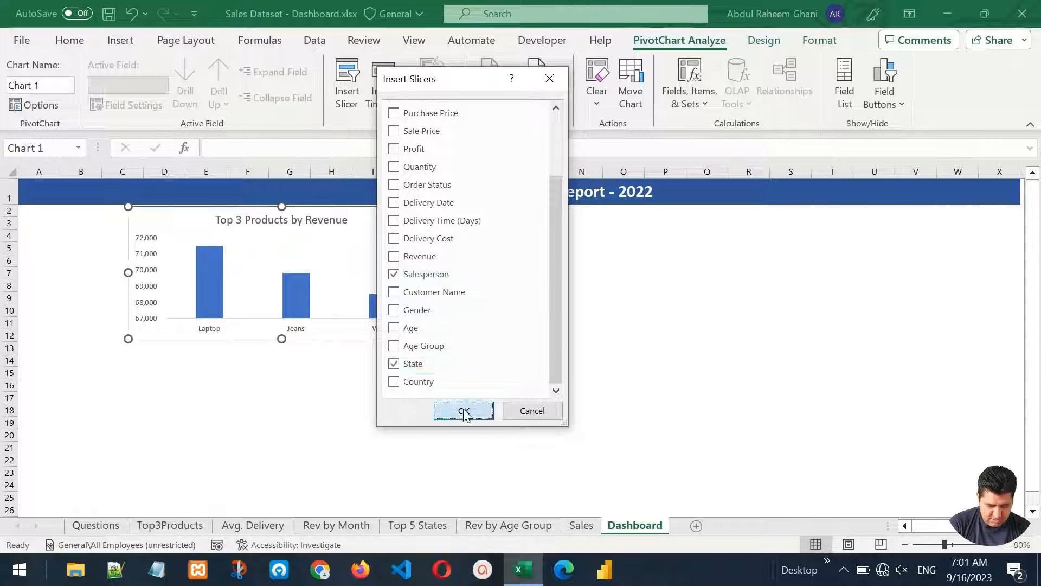
pyautogui.click(461, 411)
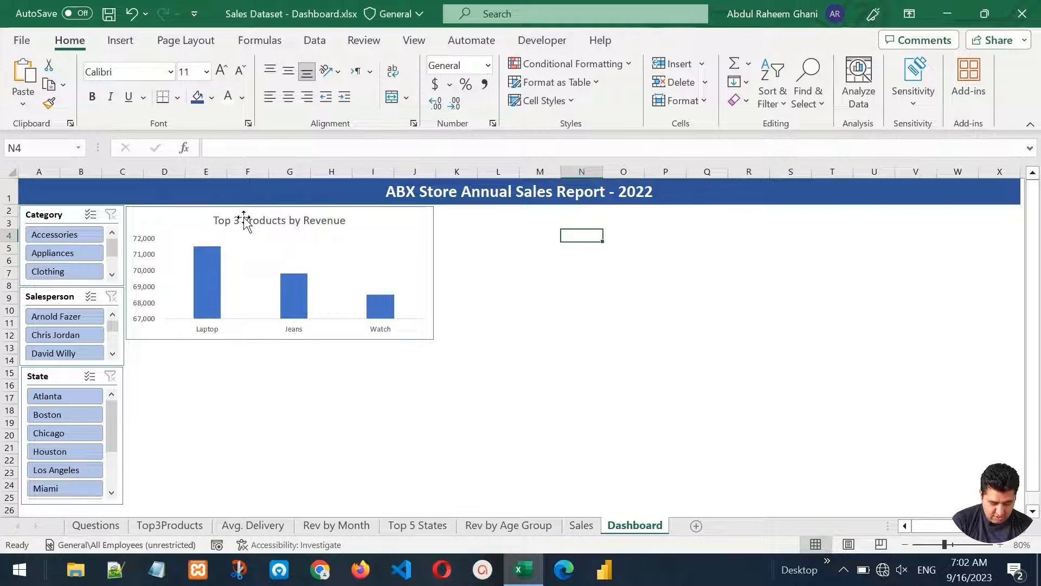
# Step: Copy the Avg. Delivery Time for Products chart to the Dashboard, placing it beside the Top 3 Products chart
pyautogui.click(247, 526)
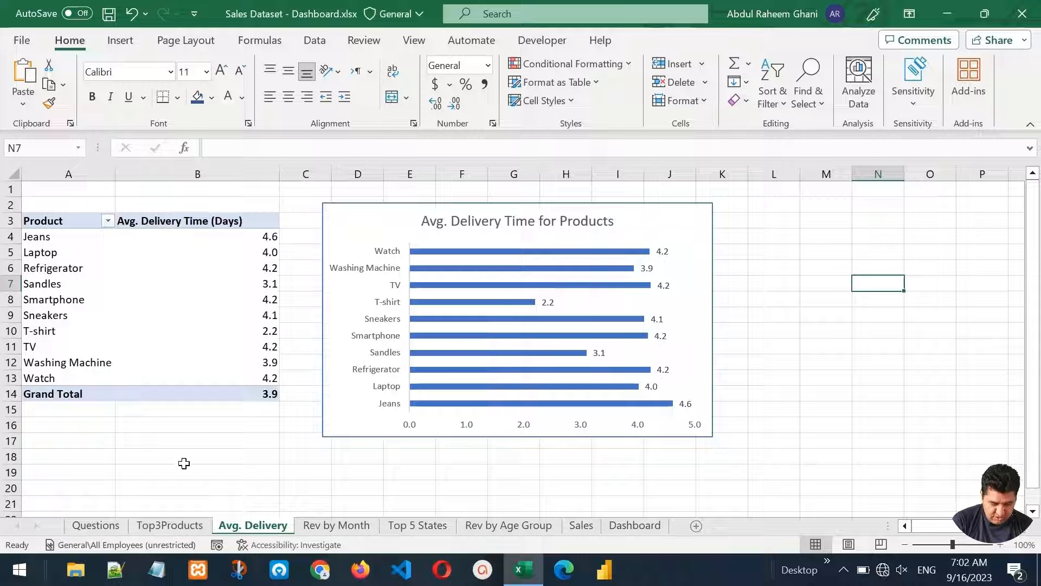
pyautogui.click(352, 223)
pyautogui.rightClick(351, 223)
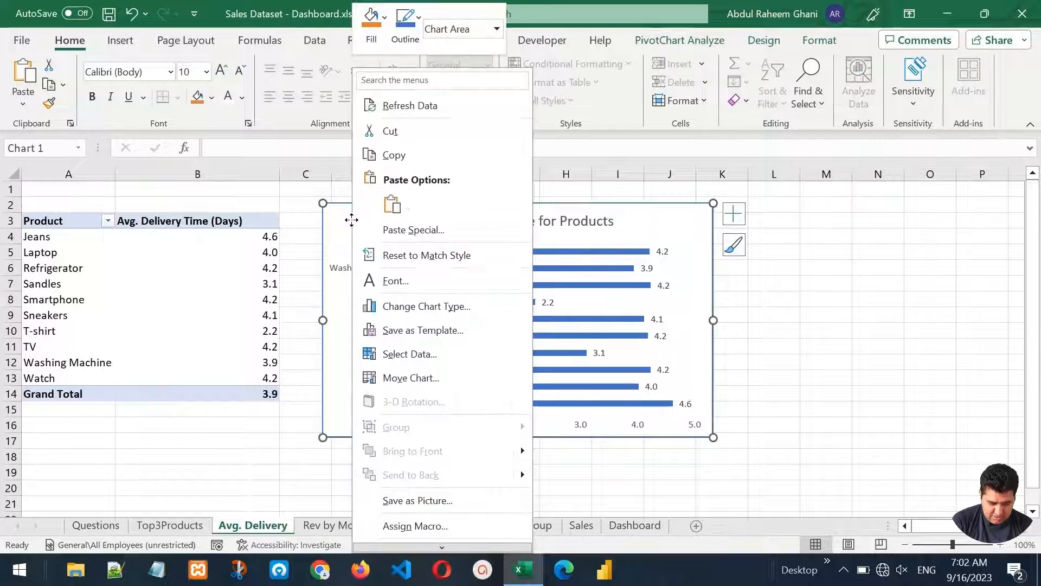
pyautogui.click(416, 156)
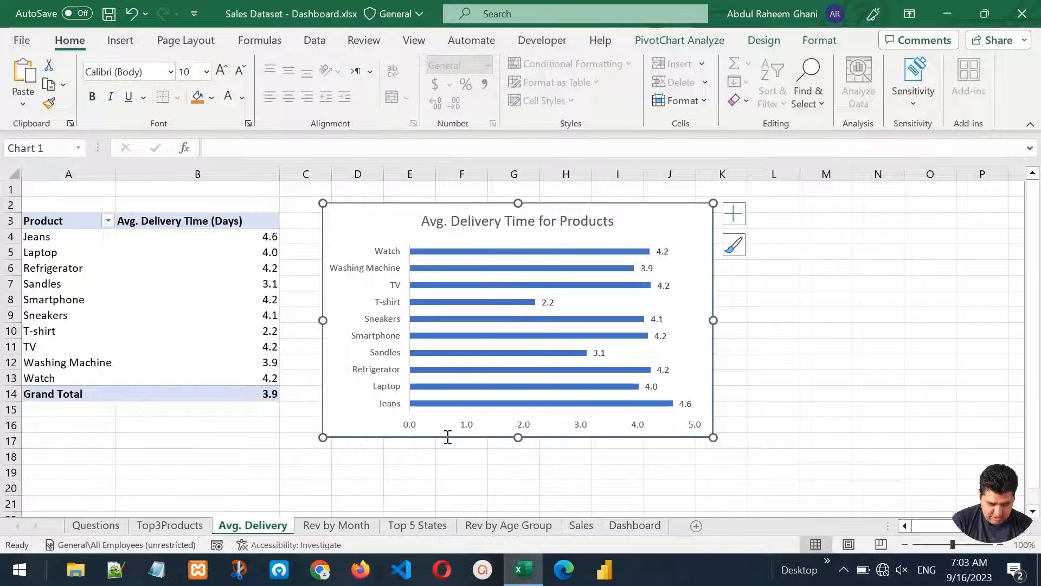
pyautogui.click(621, 529)
pyautogui.click(518, 262)
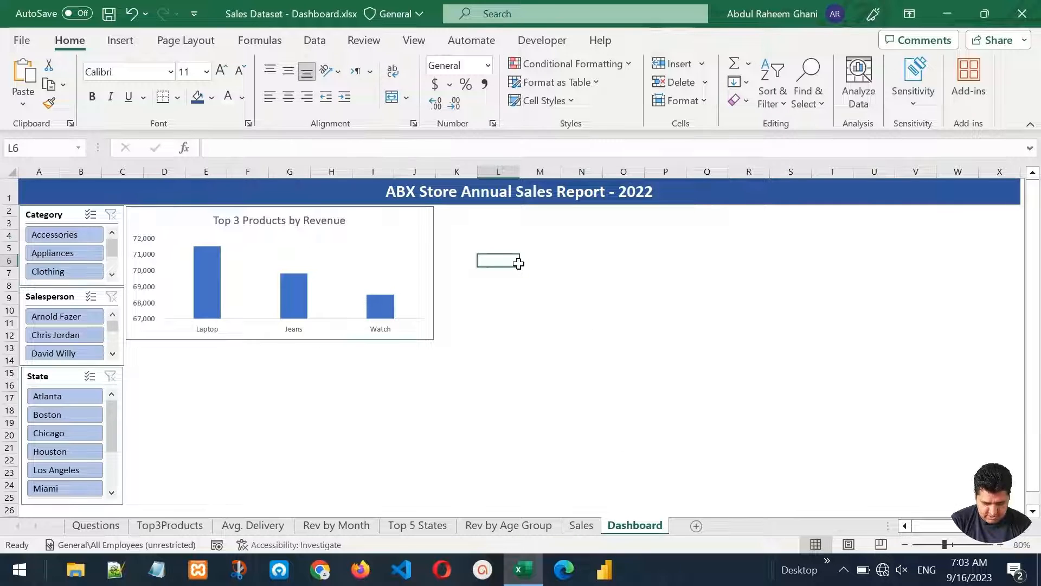
pyautogui.hotkey('ctrl', 'v')
pyautogui.click(554, 373)
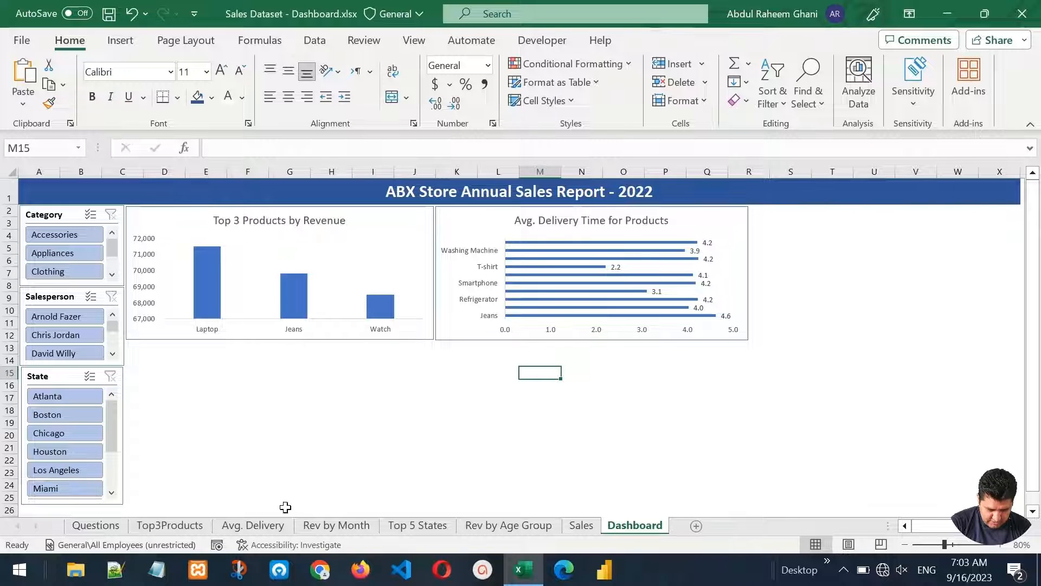
# Step: Copy the Revenue by Age Category pie chart to the Dashboard, placing it to the right of the delivery time chart
pyautogui.click(521, 526)
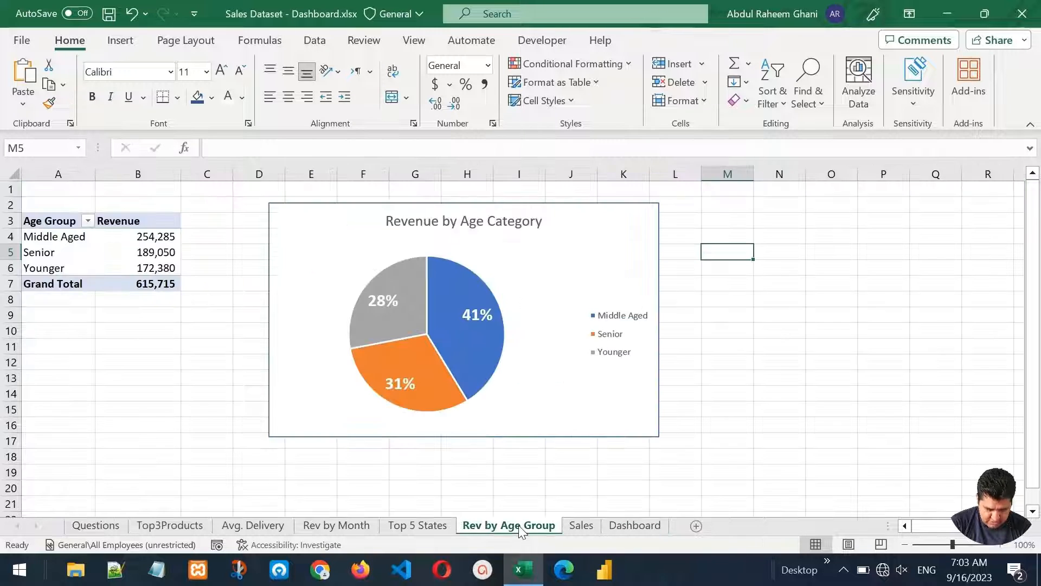
pyautogui.click(320, 243)
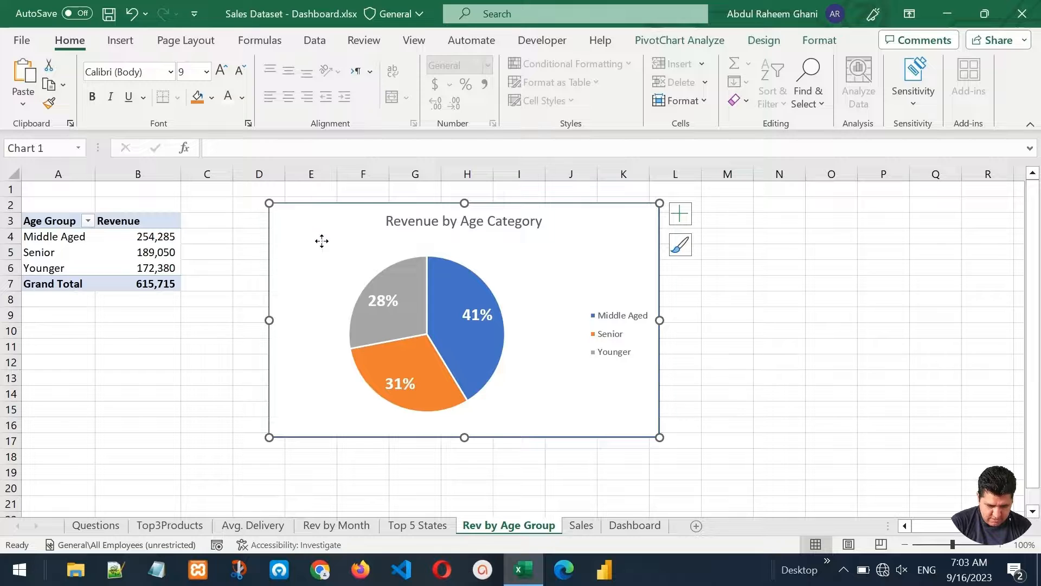
pyautogui.rightClick(320, 243)
pyautogui.click(364, 156)
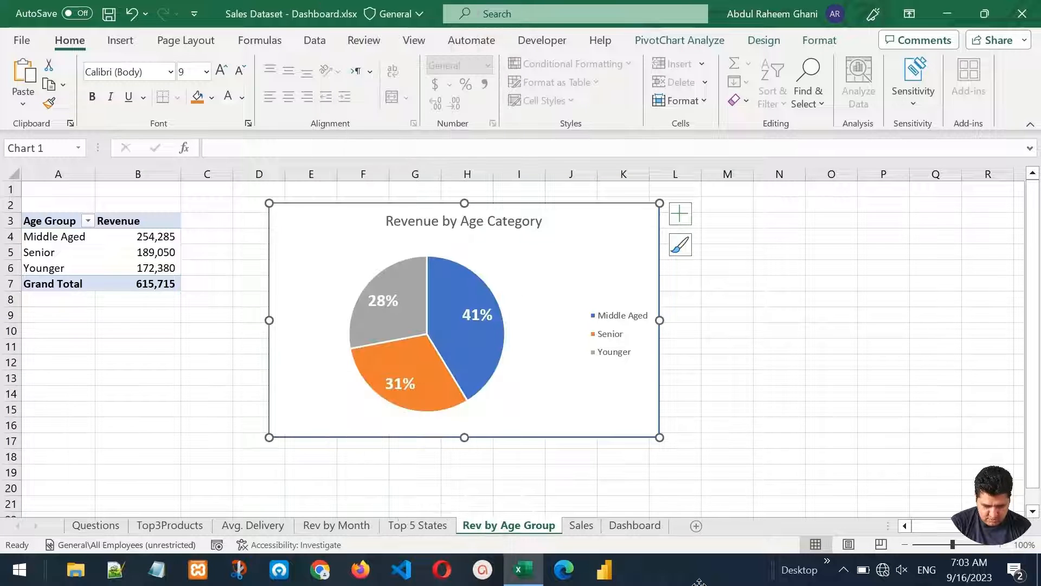
pyautogui.click(634, 525)
pyautogui.click(790, 255)
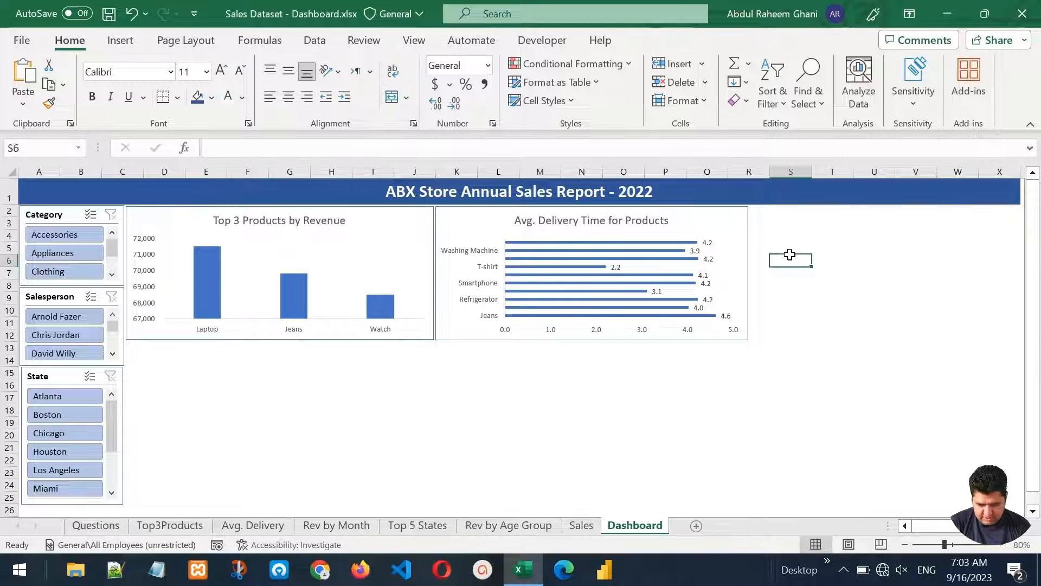
pyautogui.hotkey('ctrl', 'v')
pyautogui.click(833, 273)
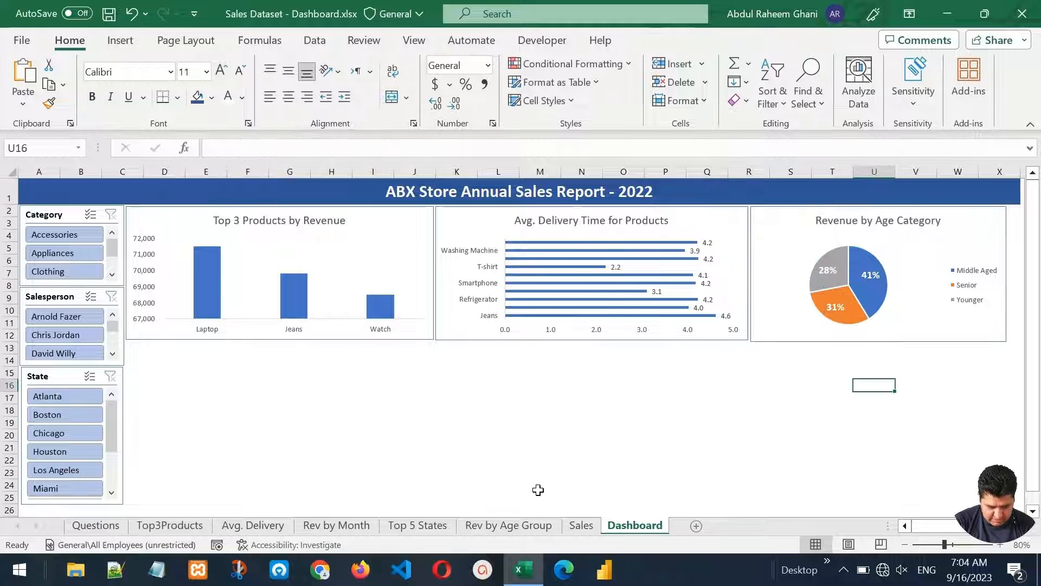
# Step: Copy the Revenue by Month line chart to the Dashboard, placing it below the Top 3 Products chart
pyautogui.click(324, 525)
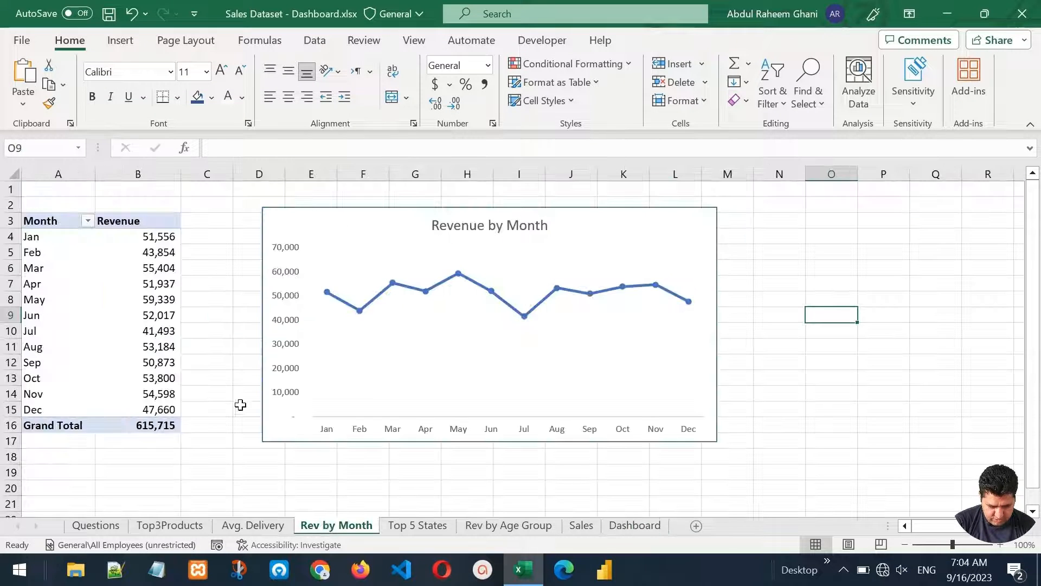
pyautogui.click(293, 223)
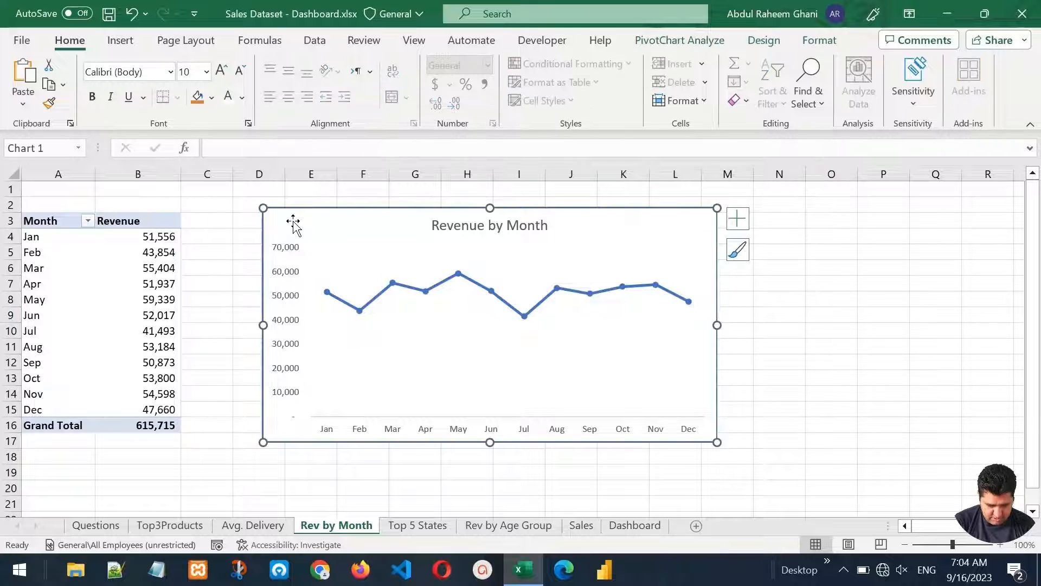
pyautogui.rightClick(293, 223)
pyautogui.click(356, 156)
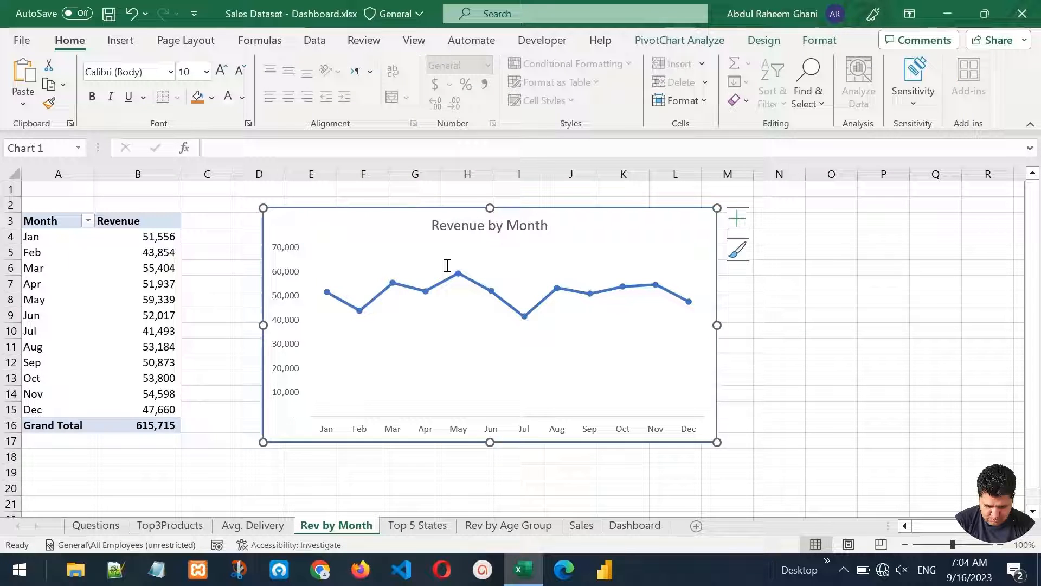
pyautogui.click(617, 526)
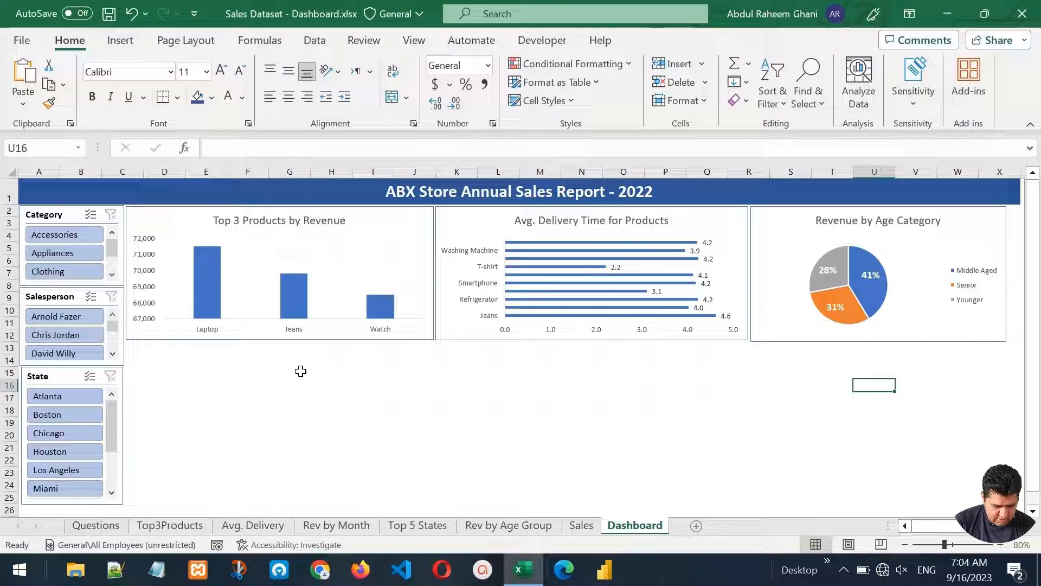
pyautogui.click(133, 352)
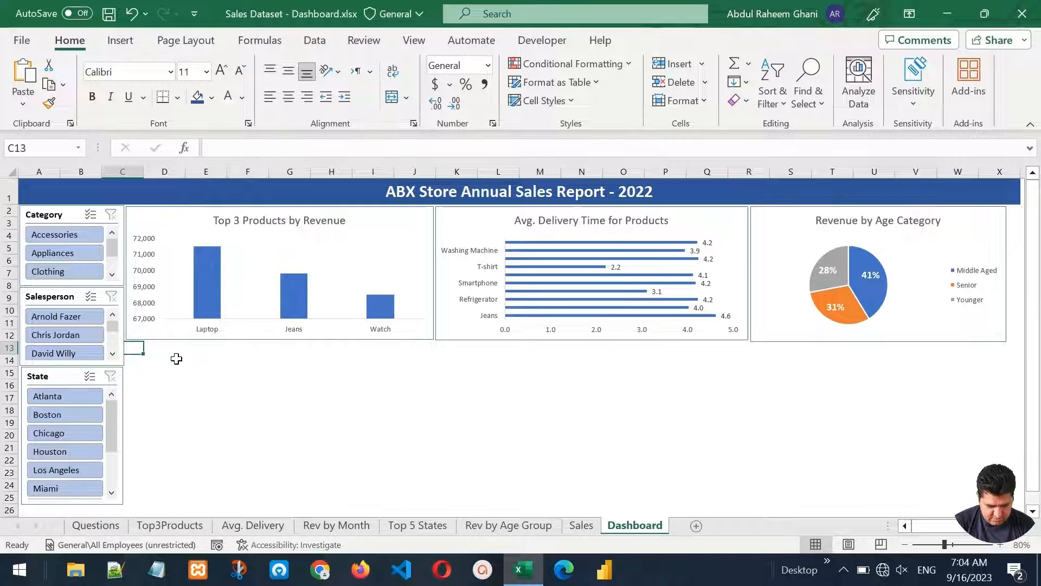
pyautogui.hotkey('ctrl', 'v')
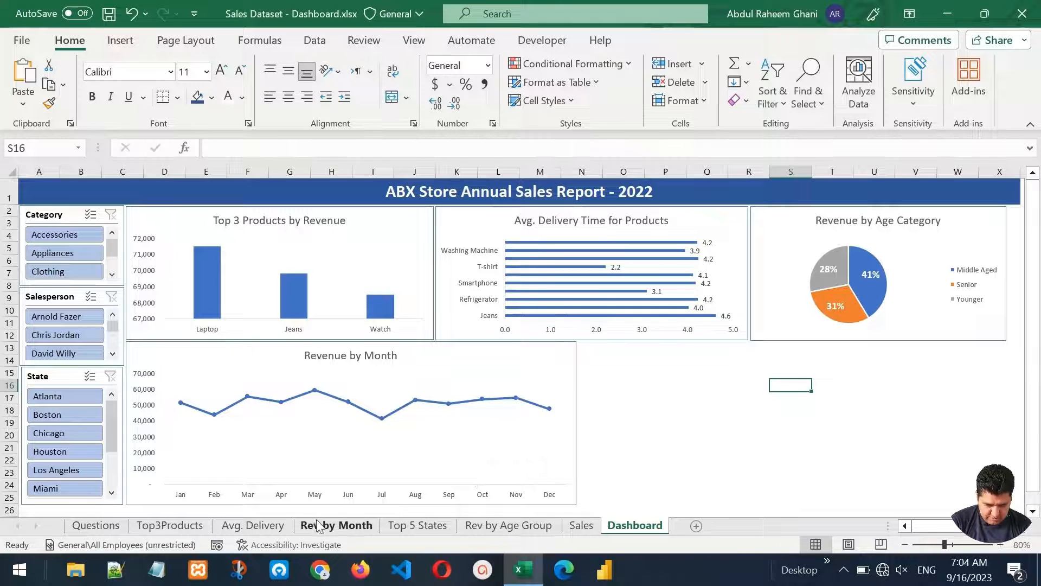
# Step: Copy the Top 5 States by Revenue chart to the Dashboard, placing it beside the Revenue by Month chart
pyautogui.click(402, 527)
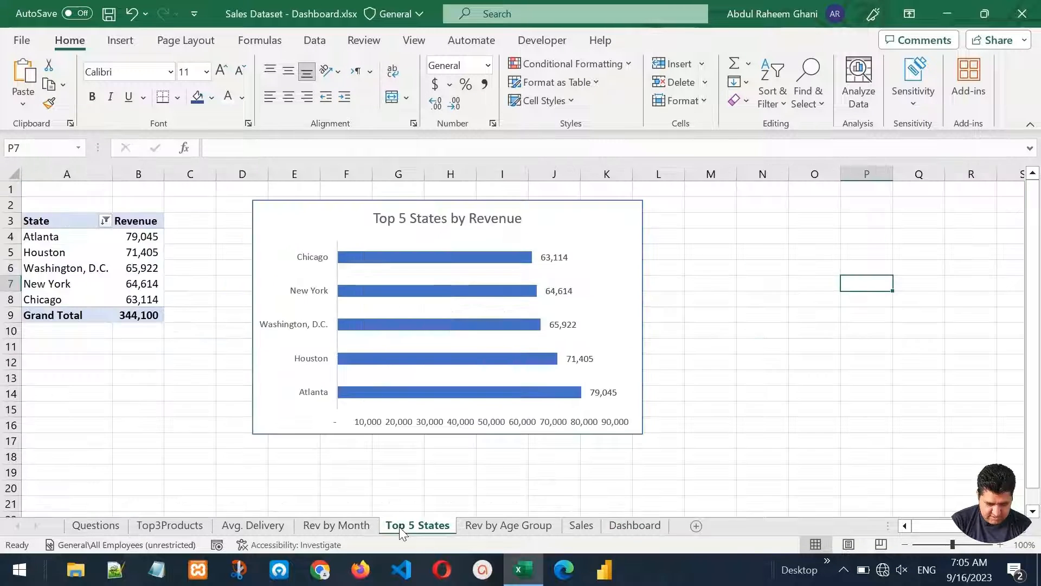
pyautogui.click(297, 207)
pyautogui.rightClick(304, 210)
pyautogui.click(366, 157)
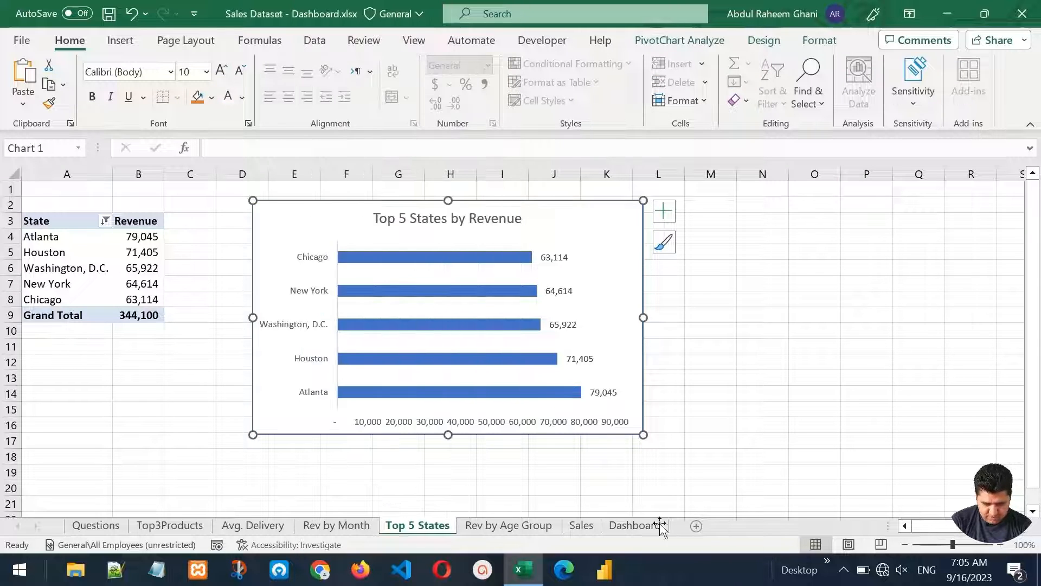
pyautogui.click(633, 525)
pyautogui.click(669, 385)
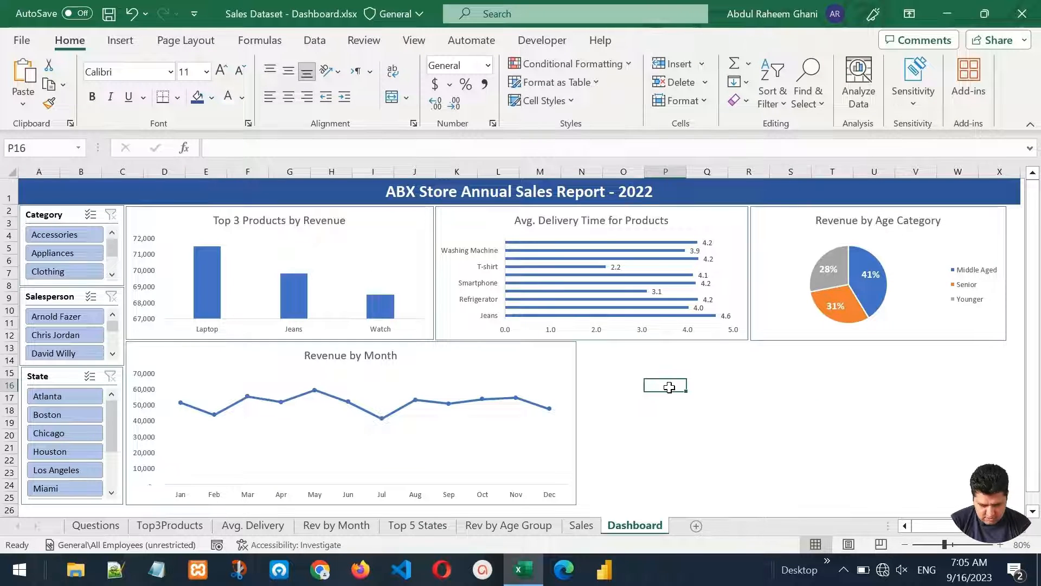
pyautogui.hotkey('ctrl', 'v')
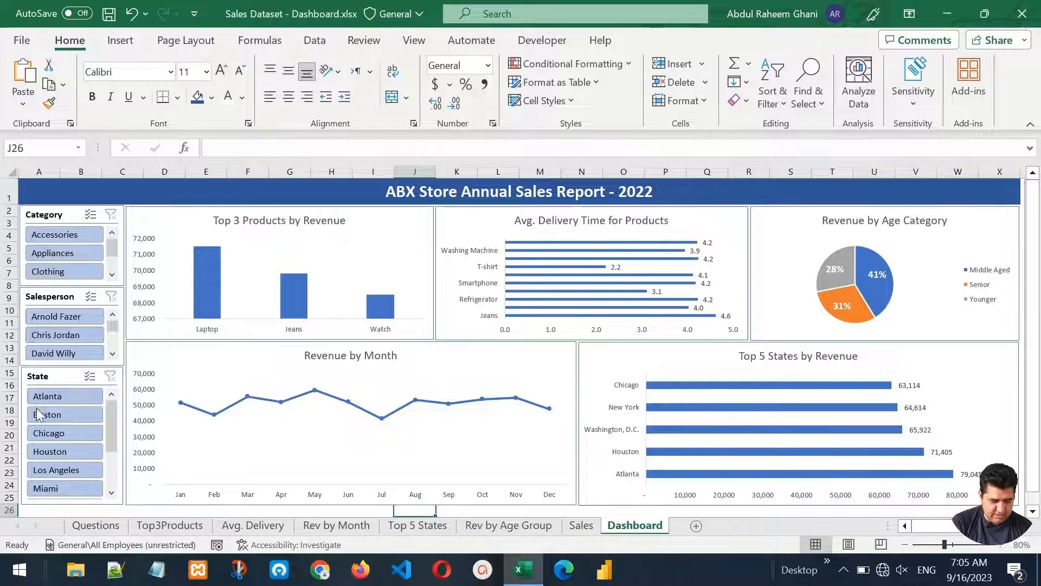
# Step: Test the slicers by filtering to Accessories, the second listed salesperson and Chicago, and clear all three filters
pyautogui.click(65, 234)
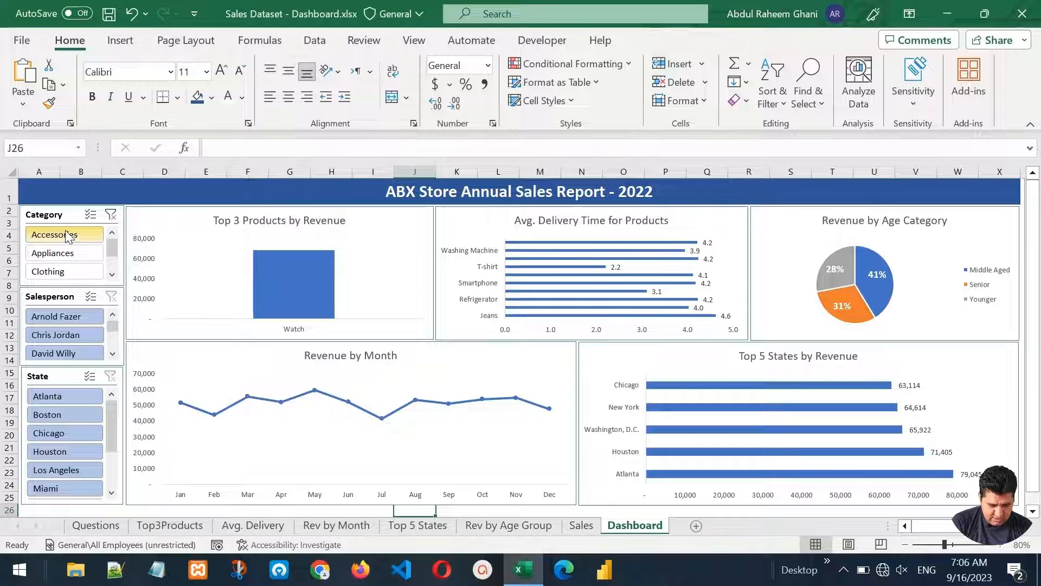
pyautogui.click(56, 336)
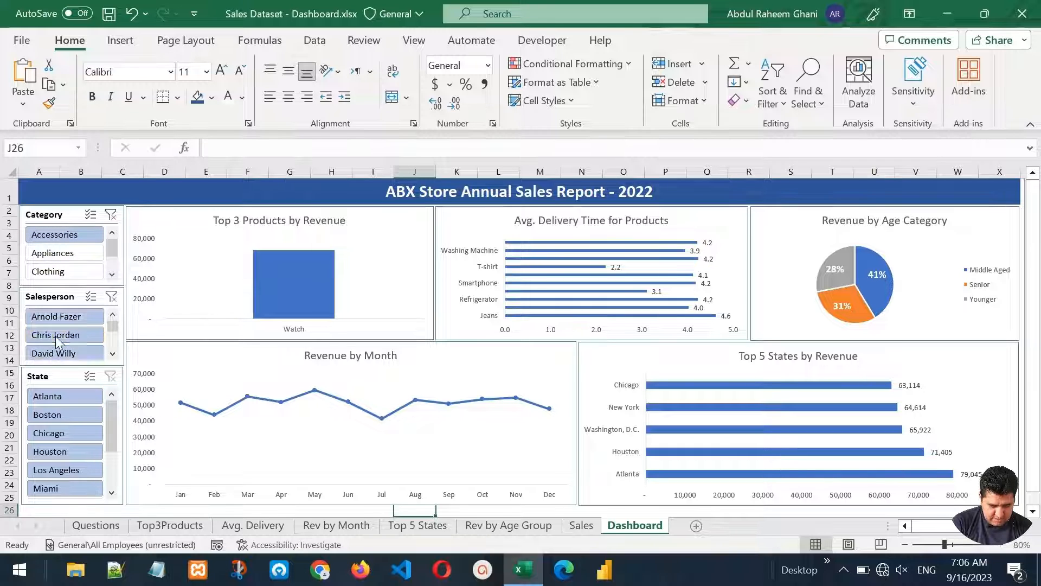
pyautogui.click(48, 433)
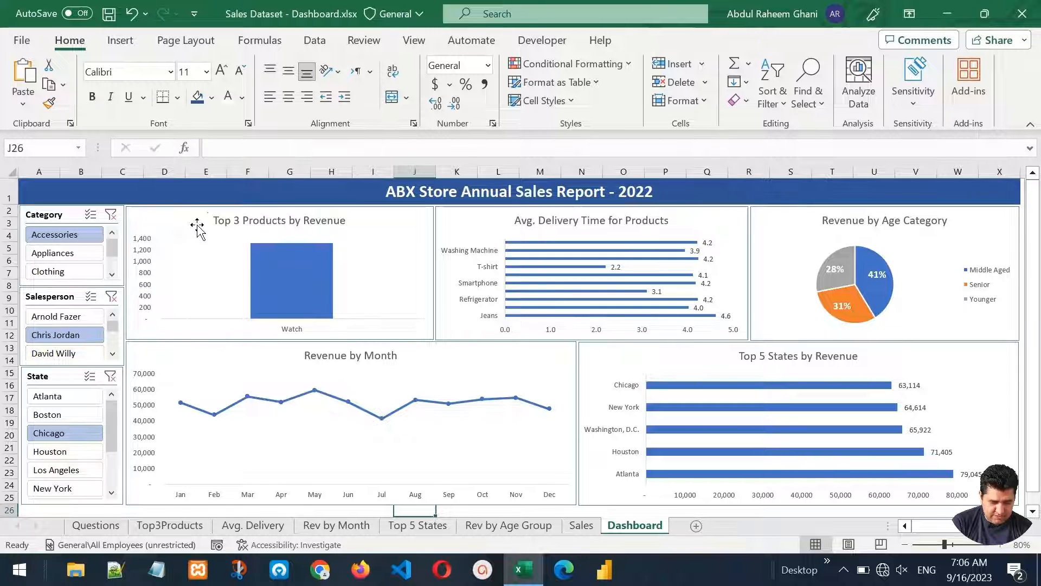
pyautogui.click(110, 216)
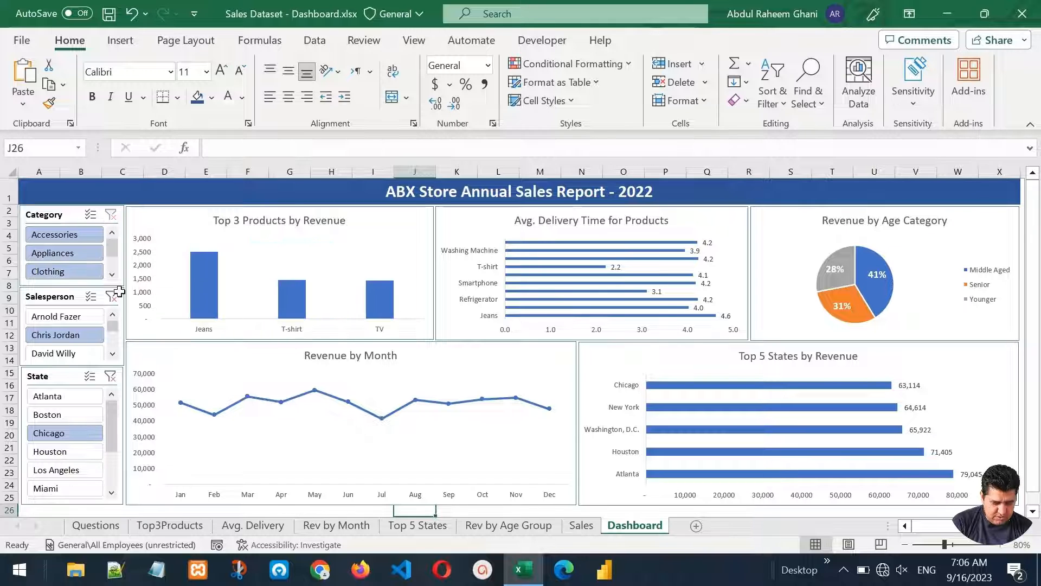
pyautogui.click(112, 297)
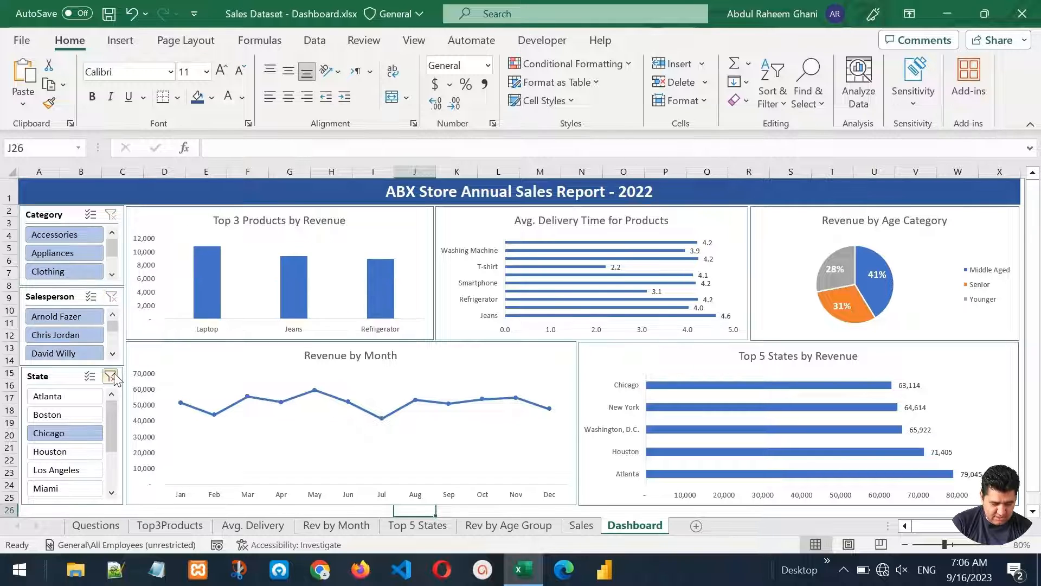
pyautogui.click(110, 375)
# Step: Connect the Category slicer to the Avg. Delivery, Rev by Age Group, Rev by Month and Top 5 States PivotTables as well
pyautogui.click(21, 266)
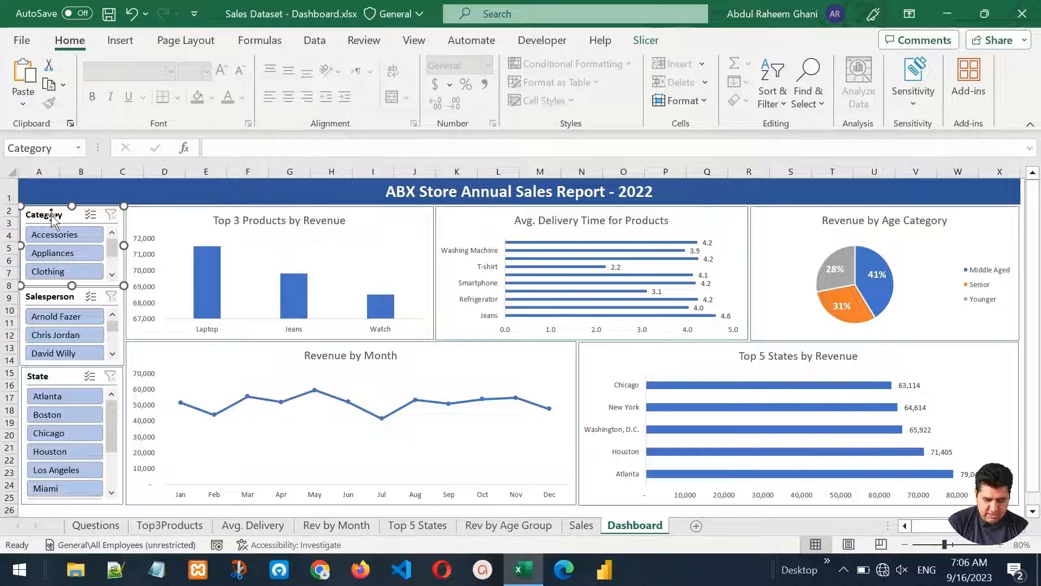
pyautogui.click(644, 41)
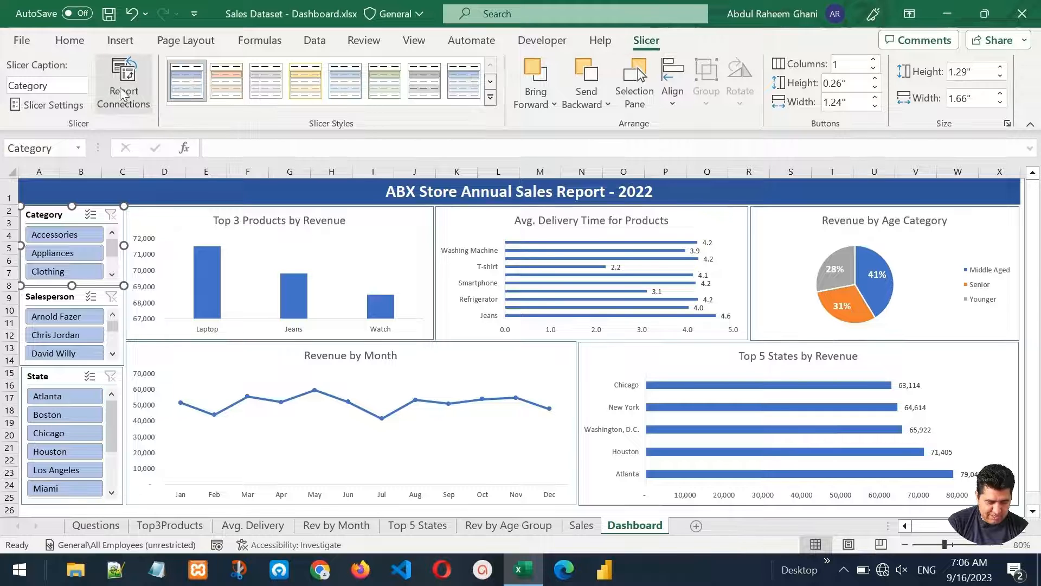
pyautogui.rightClick(52, 216)
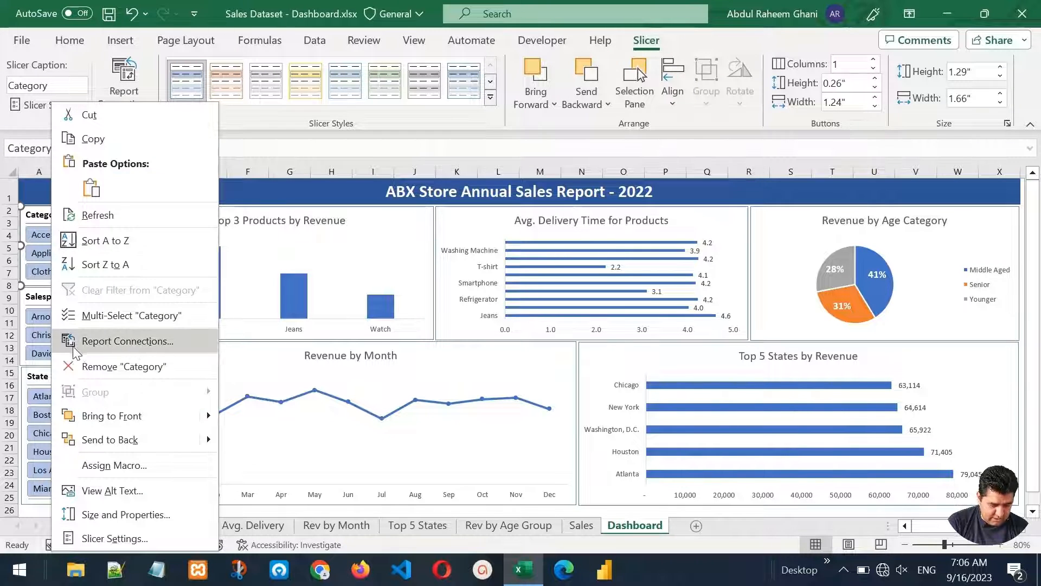
pyautogui.click(124, 340)
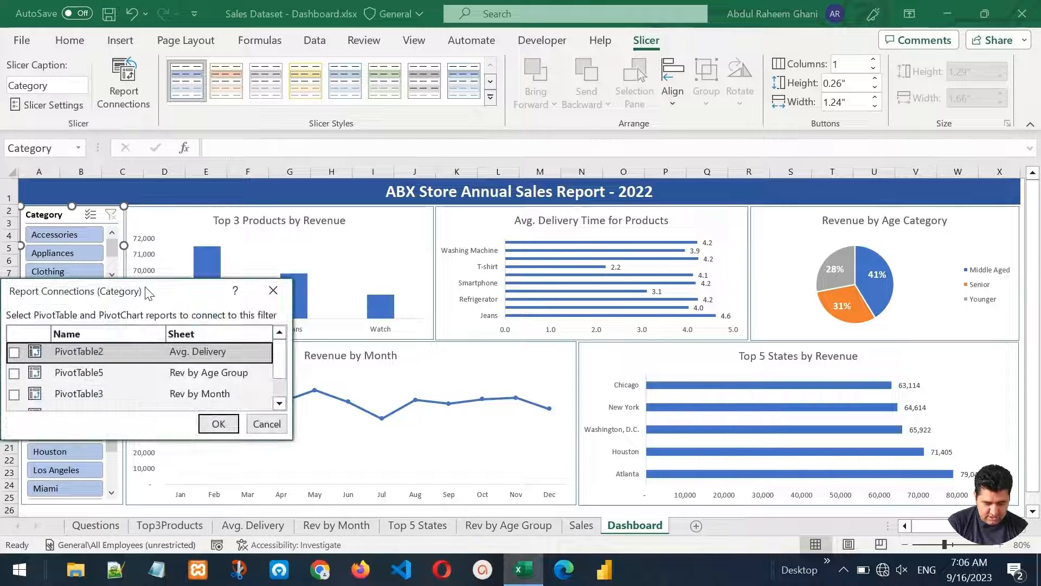
pyautogui.moveTo(147, 293); pyautogui.dragTo(380, 182)
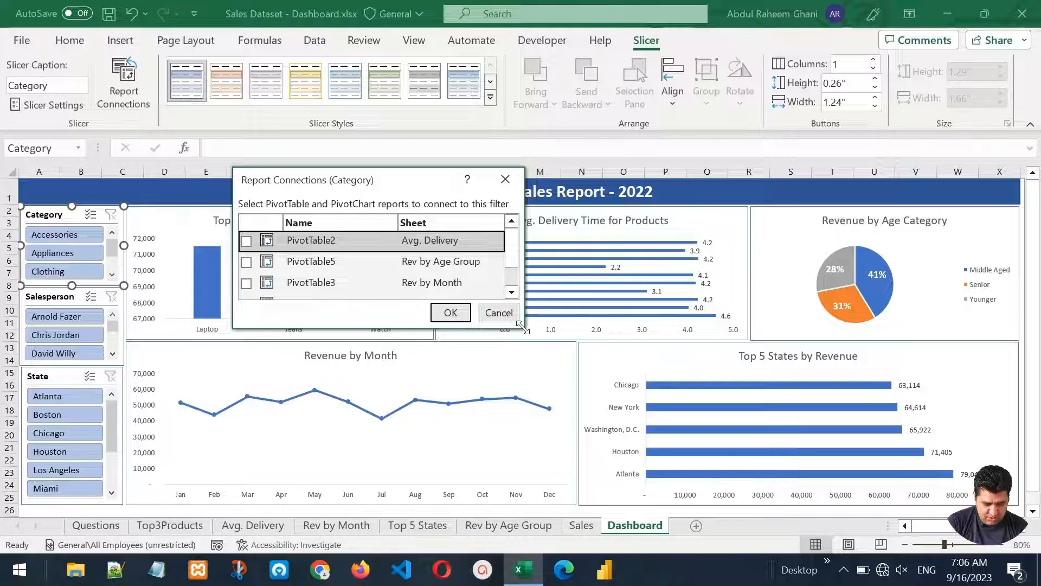
pyautogui.moveTo(522, 327); pyautogui.dragTo(520, 395)
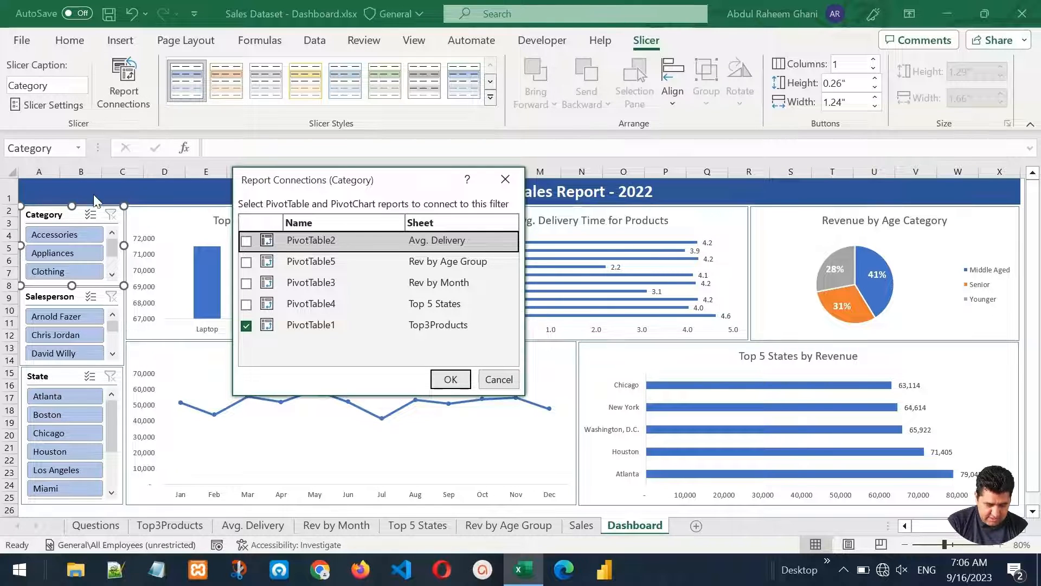
pyautogui.click(246, 304)
pyautogui.click(246, 283)
pyautogui.click(246, 262)
pyautogui.click(246, 241)
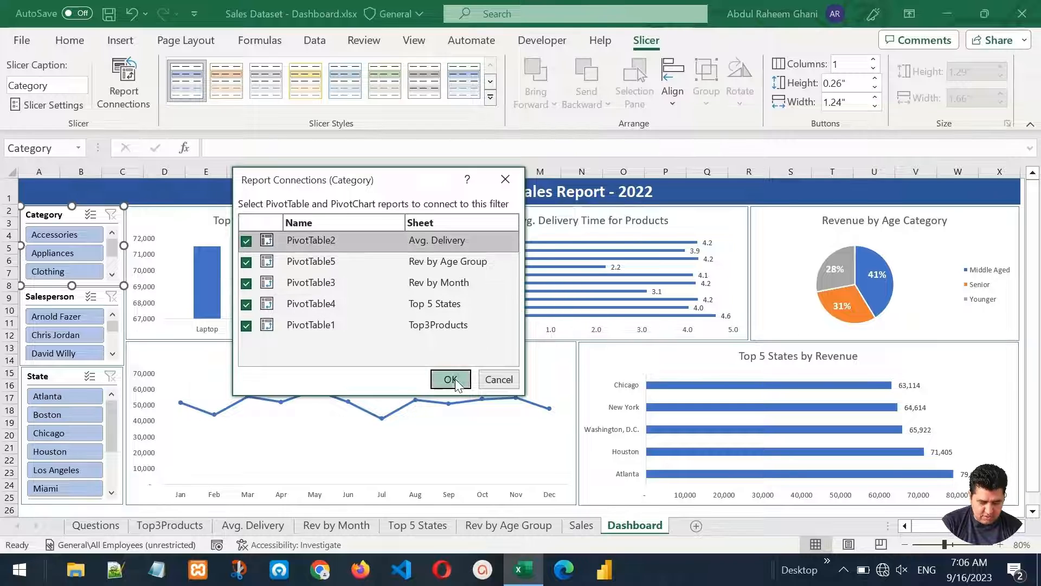
pyautogui.click(451, 379)
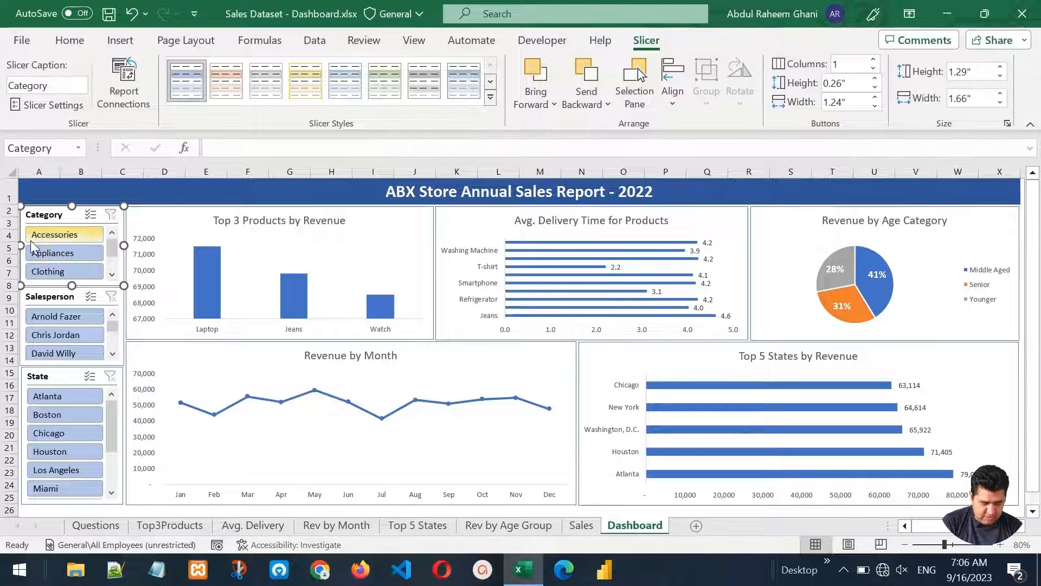
# Step: Test the Category slicer with Appliances, Accessories and Clothing in turn, and clear its filter
pyautogui.click(64, 253)
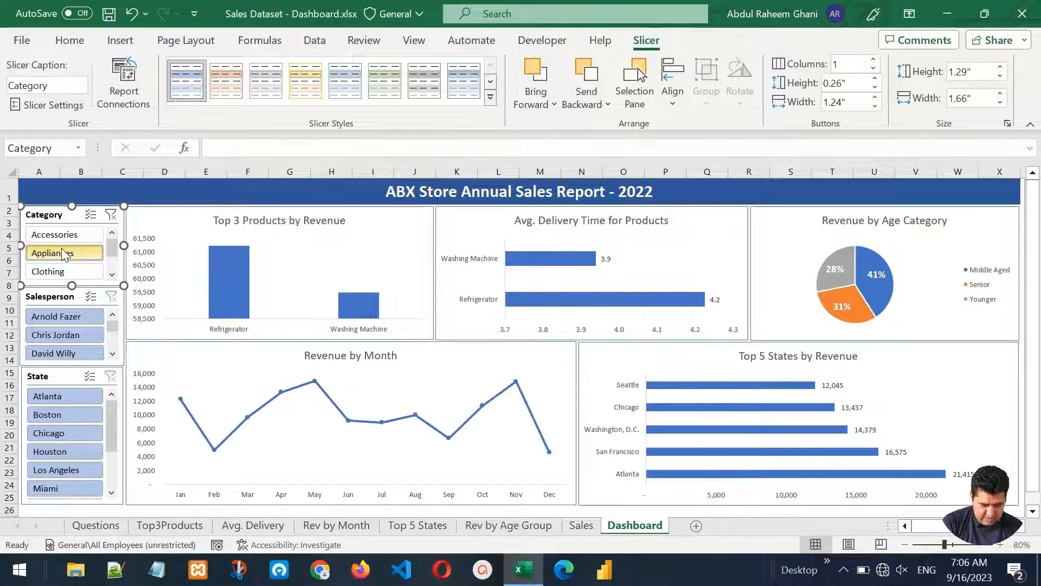
pyautogui.click(69, 234)
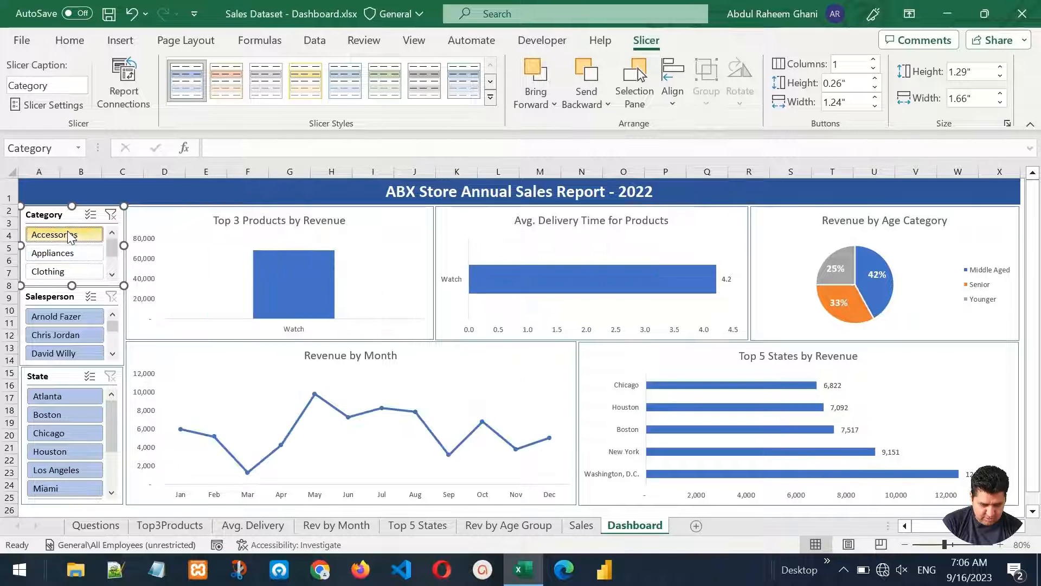
pyautogui.click(56, 273)
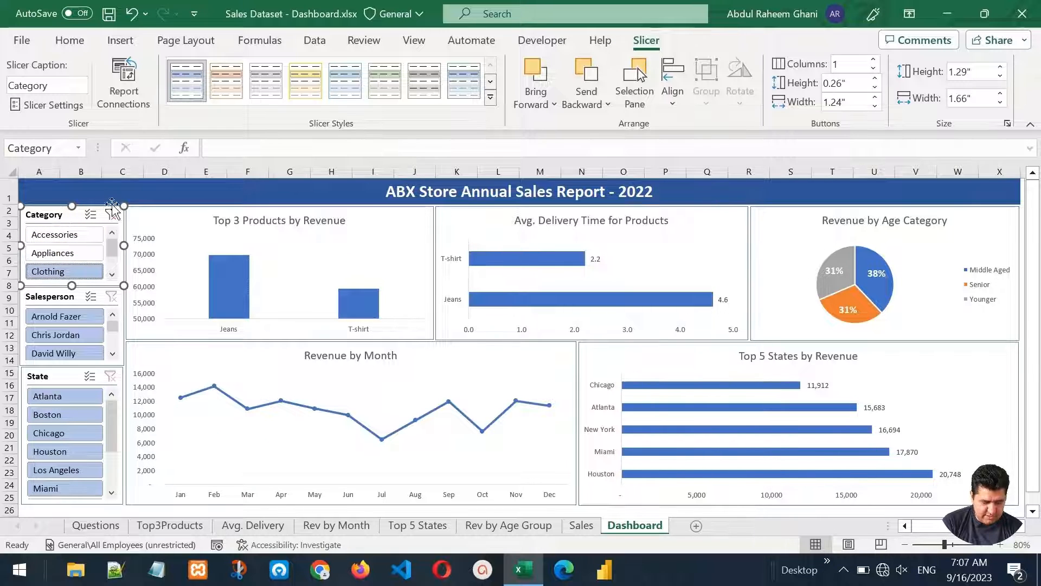
pyautogui.click(111, 216)
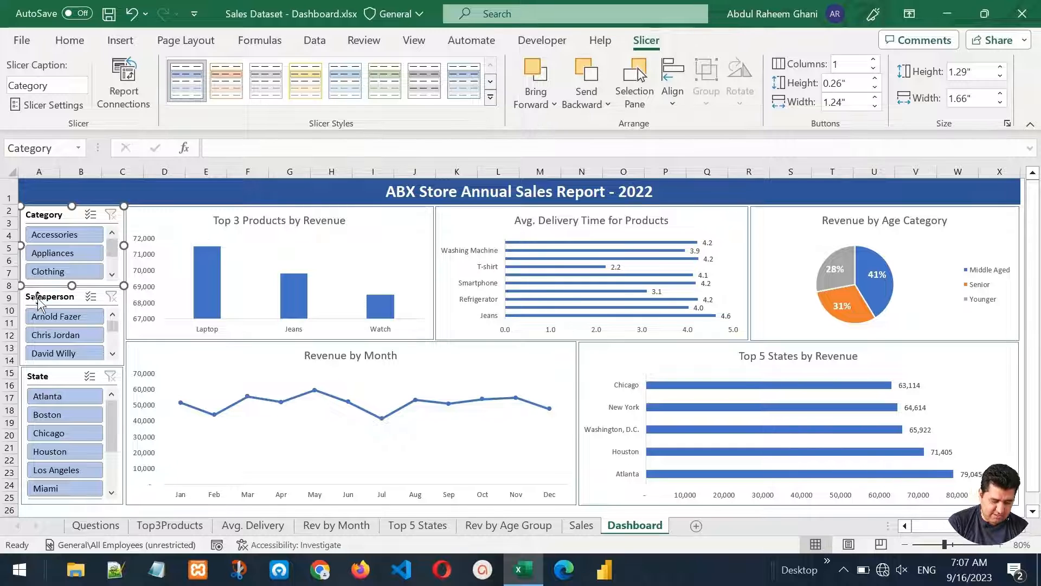
# Step: Connect the Salesperson slicer to the Avg. Delivery, Rev by Age Group, Rev by Month and Top 5 States PivotTables as well
pyautogui.click(39, 297)
pyautogui.rightClick(39, 297)
pyautogui.click(87, 343)
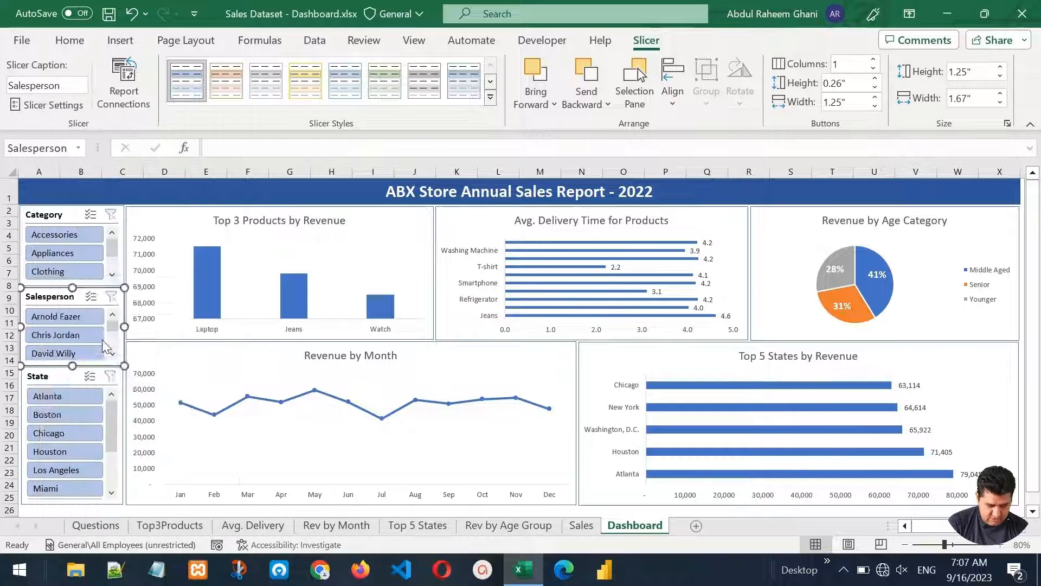
pyautogui.moveTo(163, 297); pyautogui.dragTo(321, 177)
pyautogui.moveTo(451, 317); pyautogui.dragTo(496, 387)
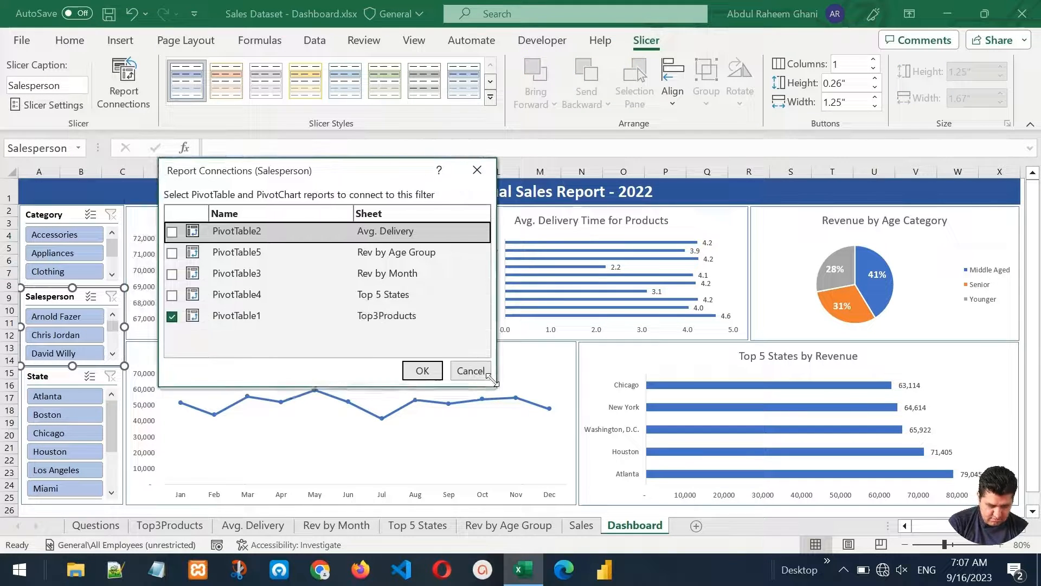
pyautogui.click(172, 232)
pyautogui.click(172, 252)
pyautogui.click(172, 274)
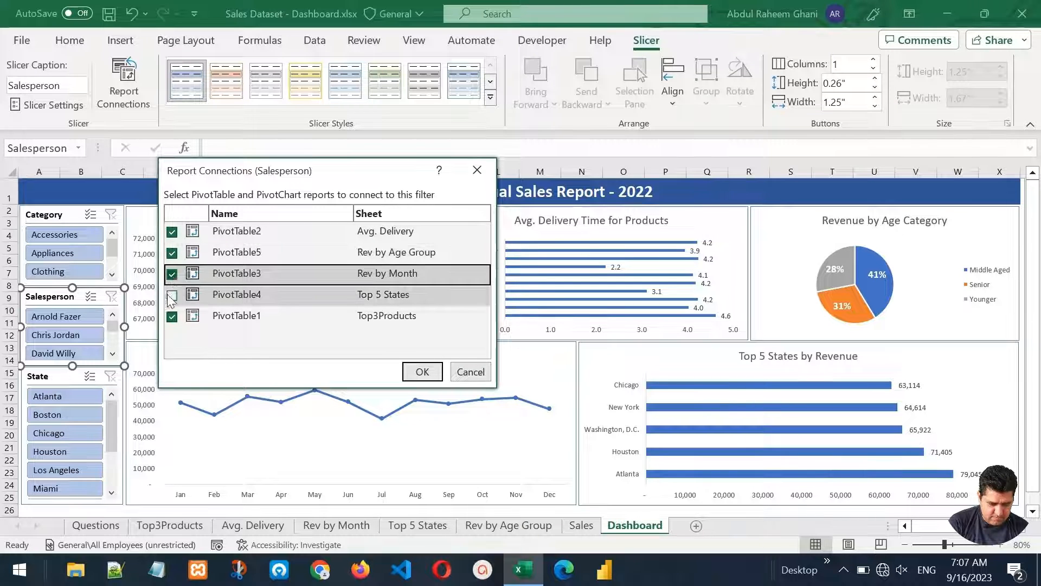
pyautogui.click(172, 295)
pyautogui.click(423, 372)
# Step: Connect the State slicer to the Avg. Delivery, Rev by Age Group, Rev by Month and Top 5 States PivotTables as well
pyautogui.rightClick(48, 378)
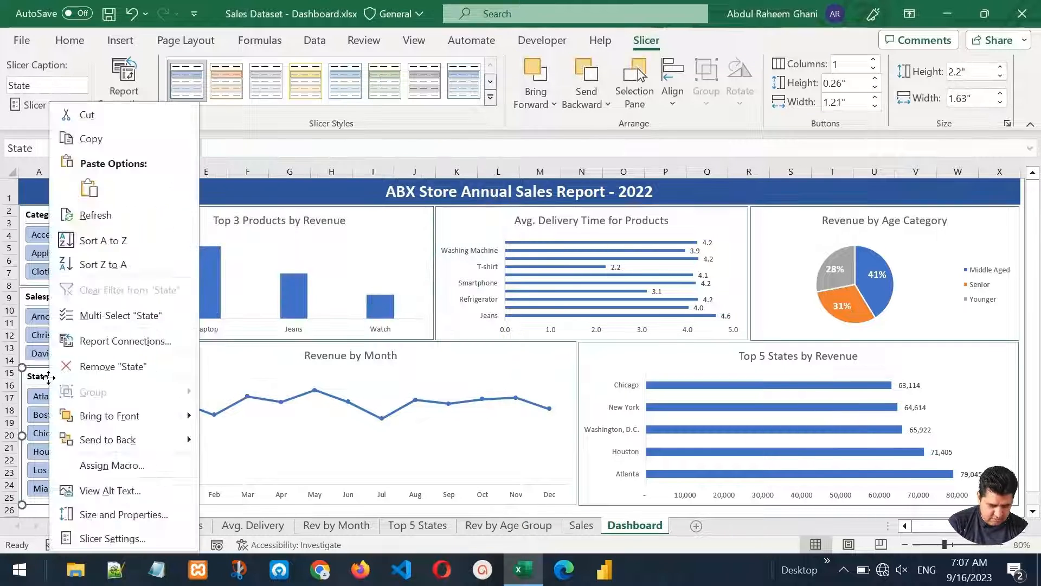
pyautogui.click(147, 340)
pyautogui.moveTo(135, 282); pyautogui.dragTo(313, 153)
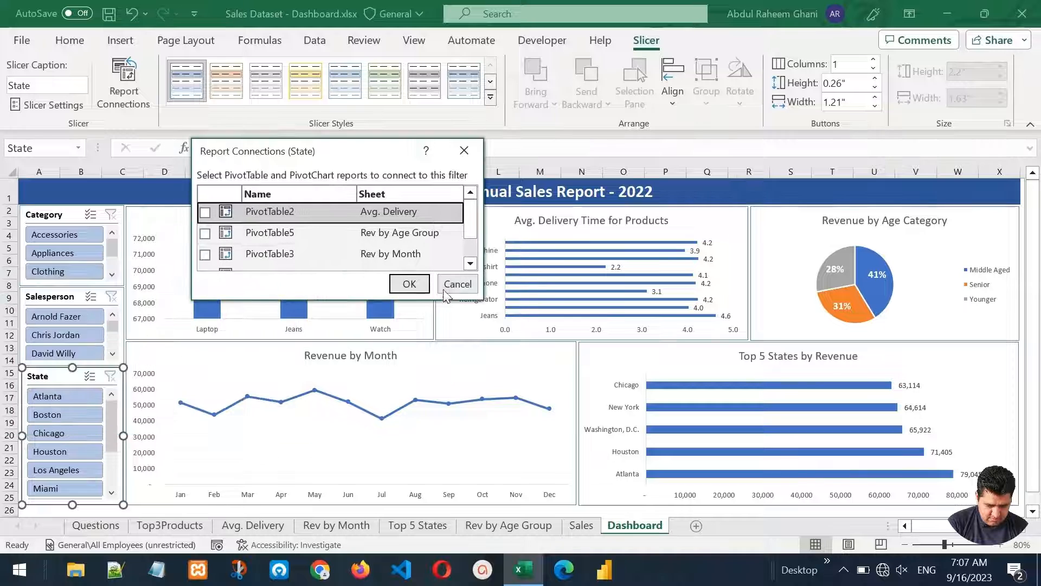
pyautogui.moveTo(486, 300); pyautogui.dragTo(521, 380)
pyautogui.click(205, 212)
pyautogui.click(205, 233)
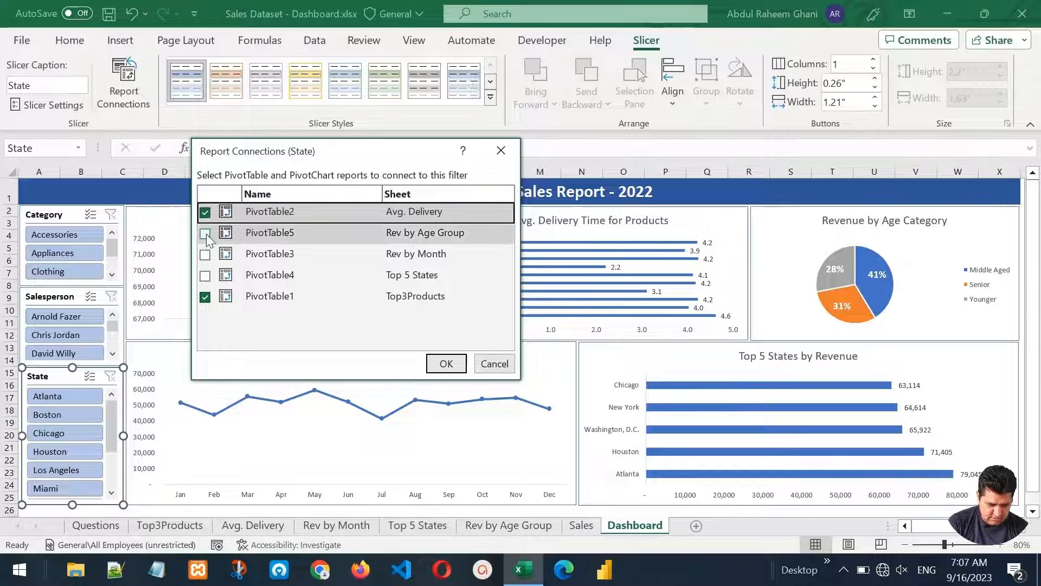
pyautogui.click(205, 254)
pyautogui.click(205, 275)
pyautogui.click(435, 364)
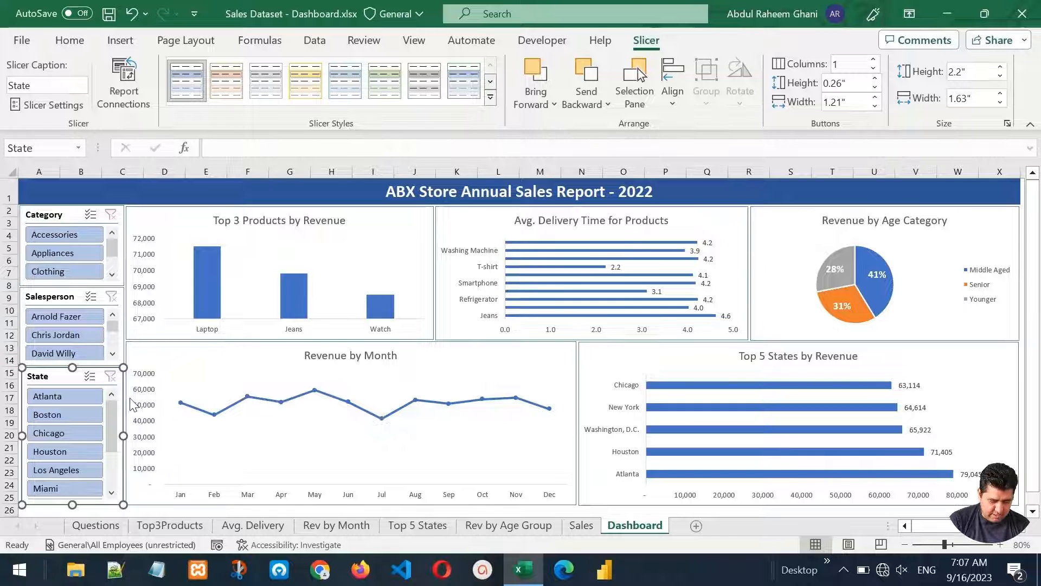
# Step: Test the State slicer with Boston, Houston and Miami in turn, and clear its filter
pyautogui.click(59, 413)
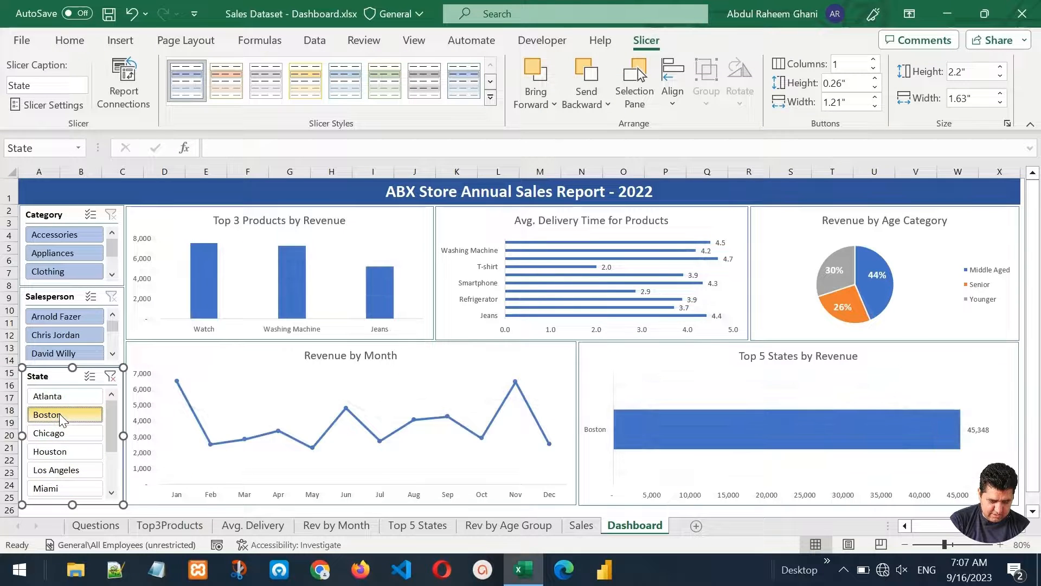
pyautogui.click(57, 451)
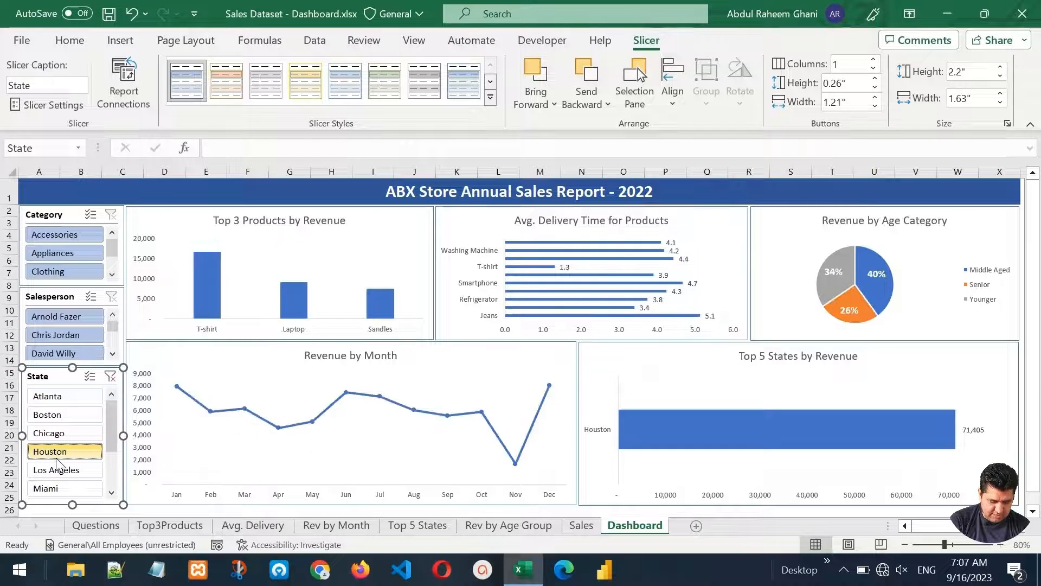
pyautogui.click(55, 486)
pyautogui.hotkey('alt', 'c')
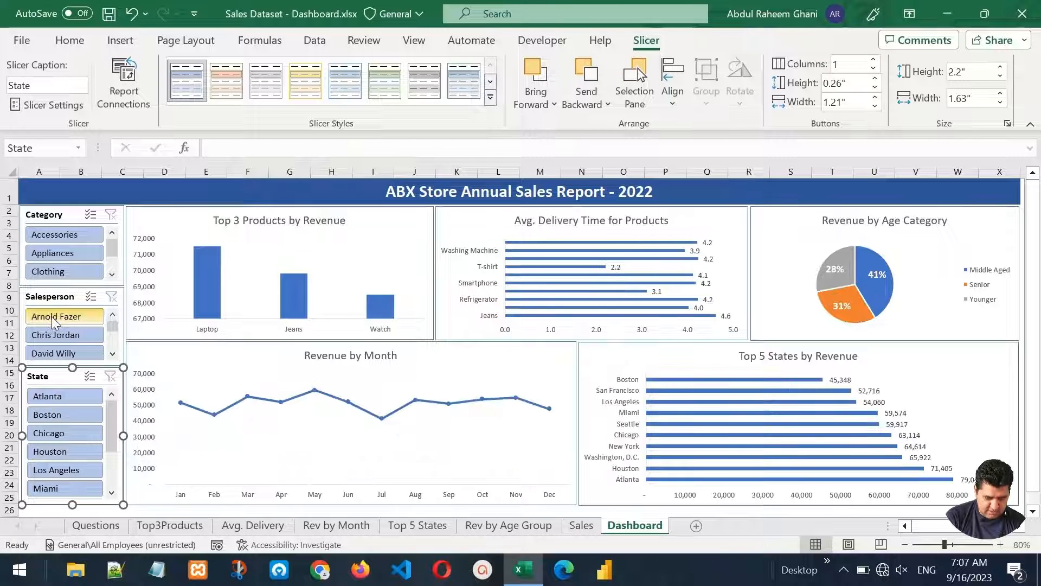
# Step: Filter the Dashboard charts by each of the first three listed salespeople in turn
pyautogui.click(51, 317)
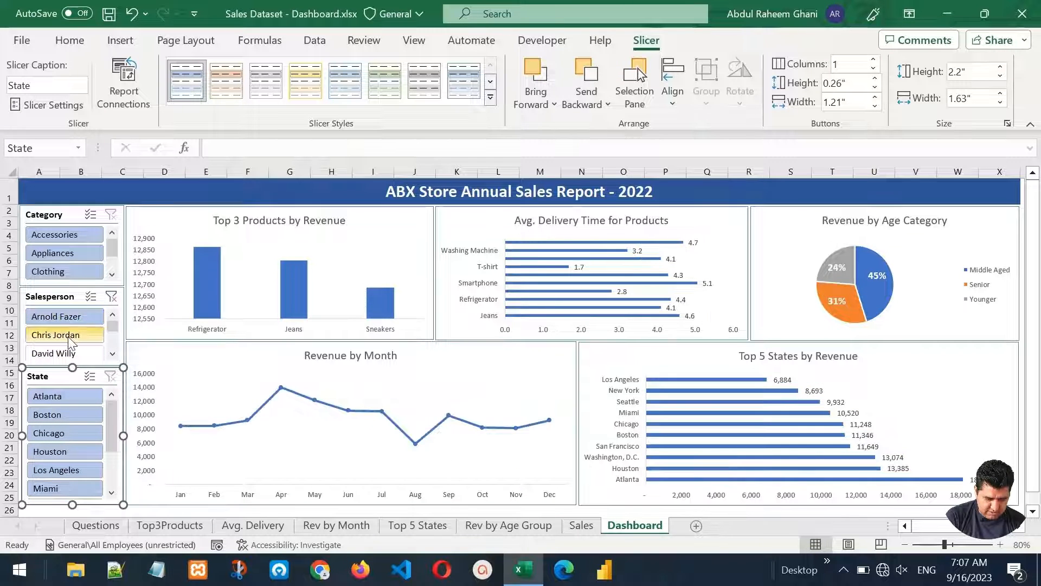
pyautogui.click(68, 336)
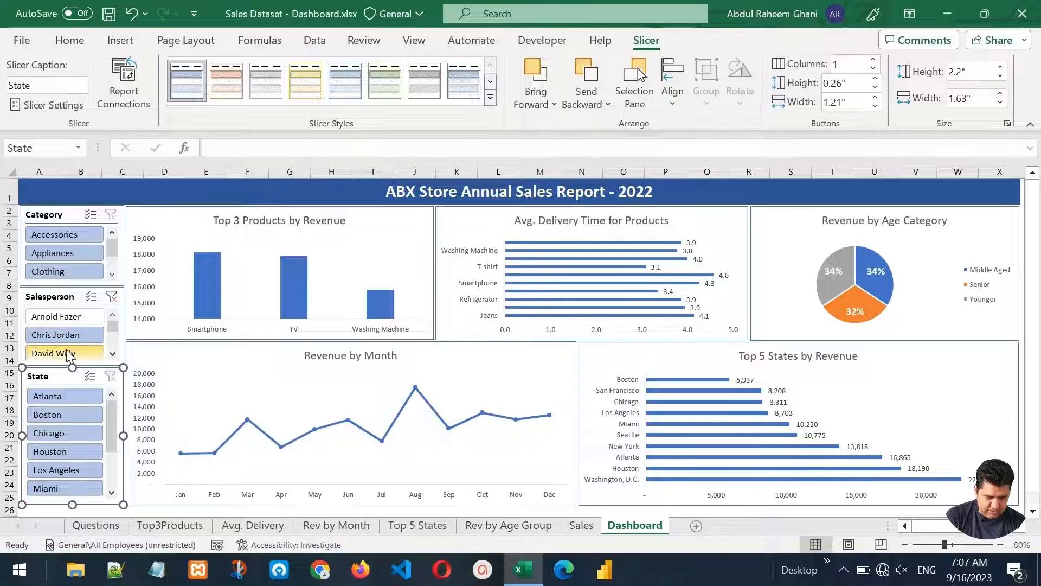
pyautogui.click(67, 352)
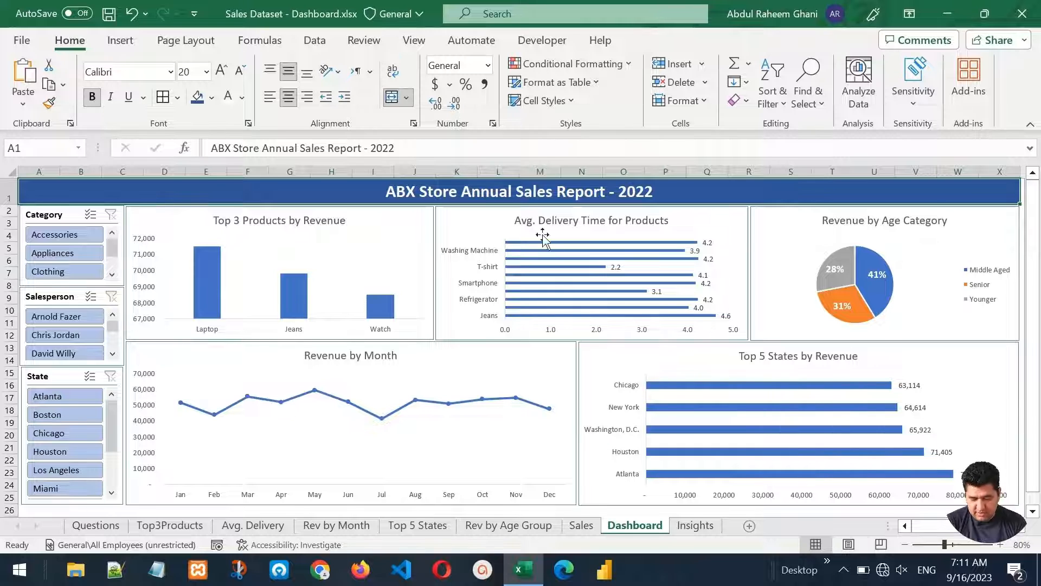
pyautogui.moveTo(881, 292)
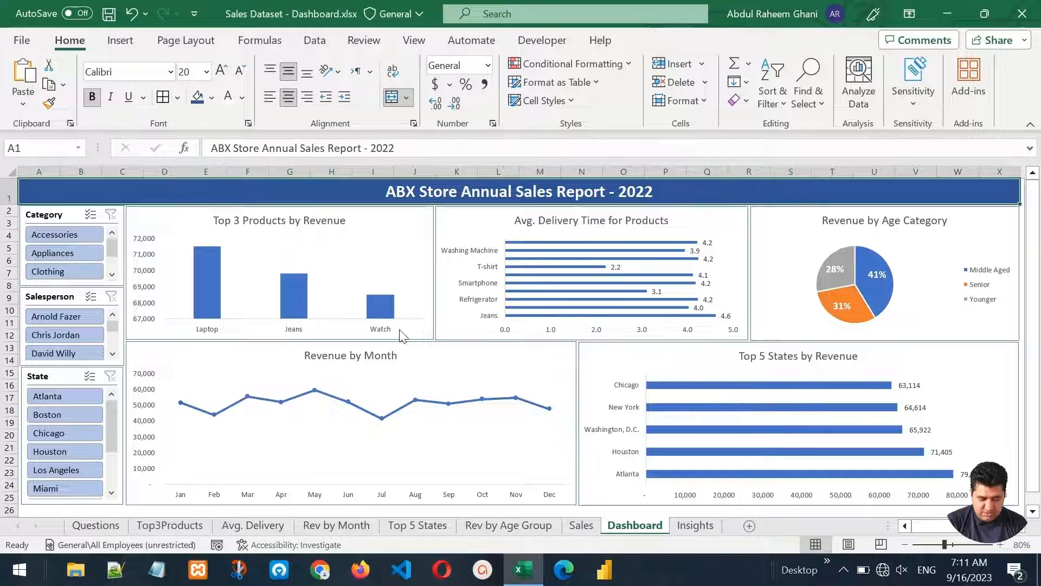
# Step: On the Insights sheet, enter in A2 "1 - Laptops, Jeans and Wathes are the most sold products. Run advertisement campaigns for these products"
pyautogui.click(689, 526)
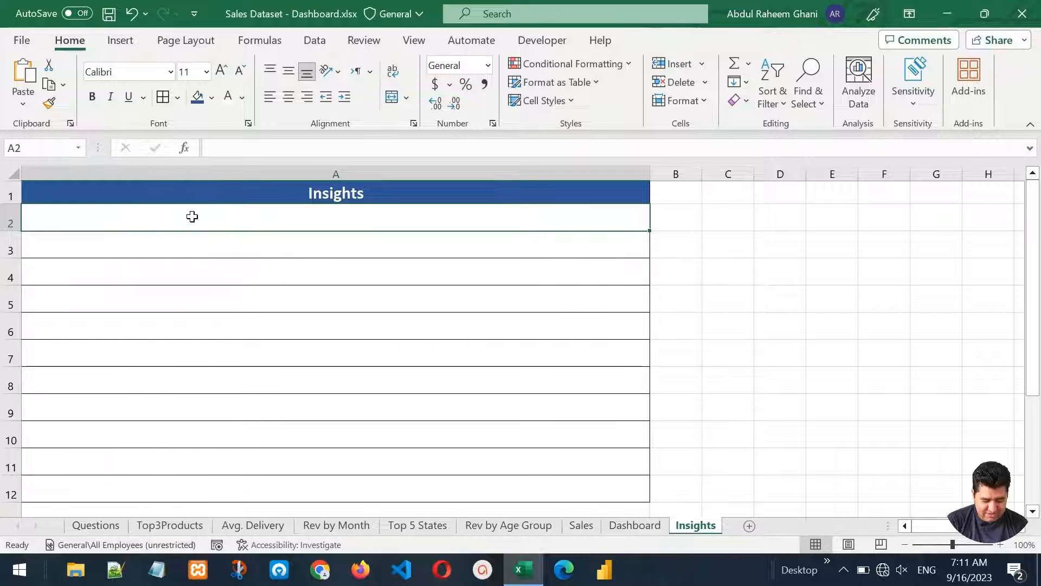
pyautogui.write('1 - Laptops, Jeans and Wathes are the most sold products. Run advertisement campaigns for these products')
pyautogui.press('Return')
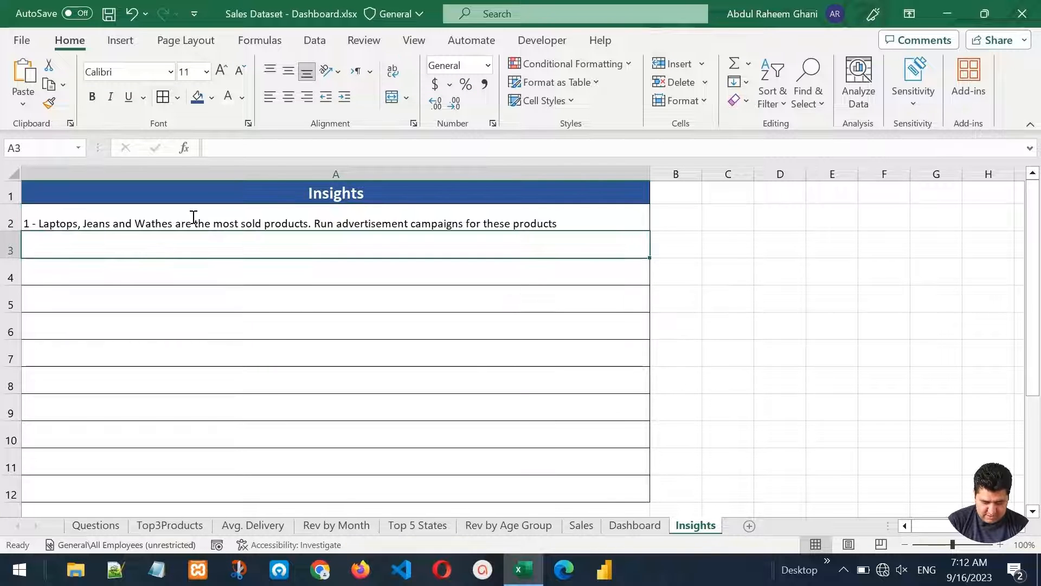
# Step: Enter the second insight in A3: "2 - Target people from age 30 to 50 in the advertisement campaigns"
pyautogui.write('2 ')
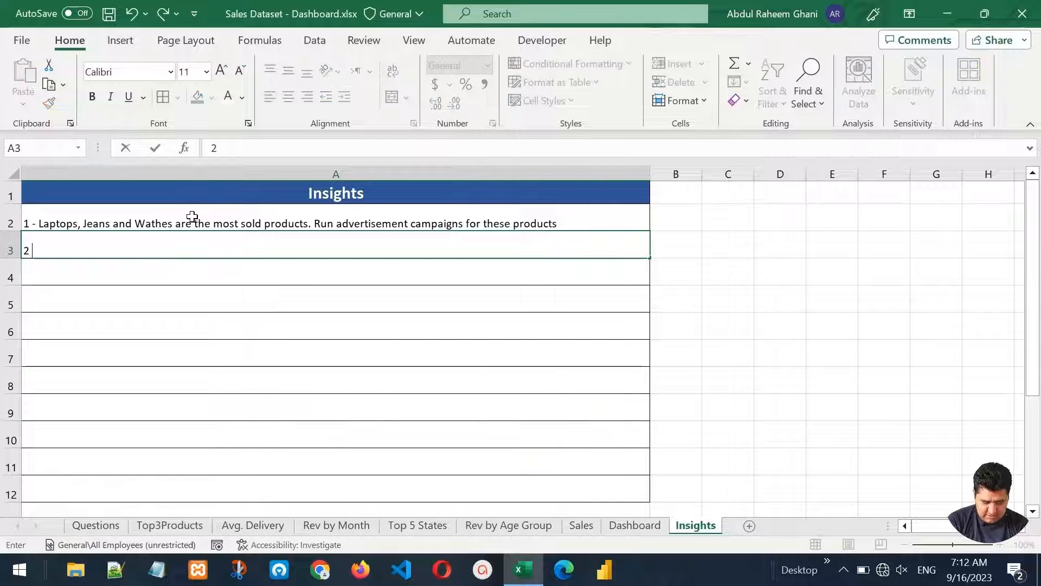
pyautogui.write('- Target people ')
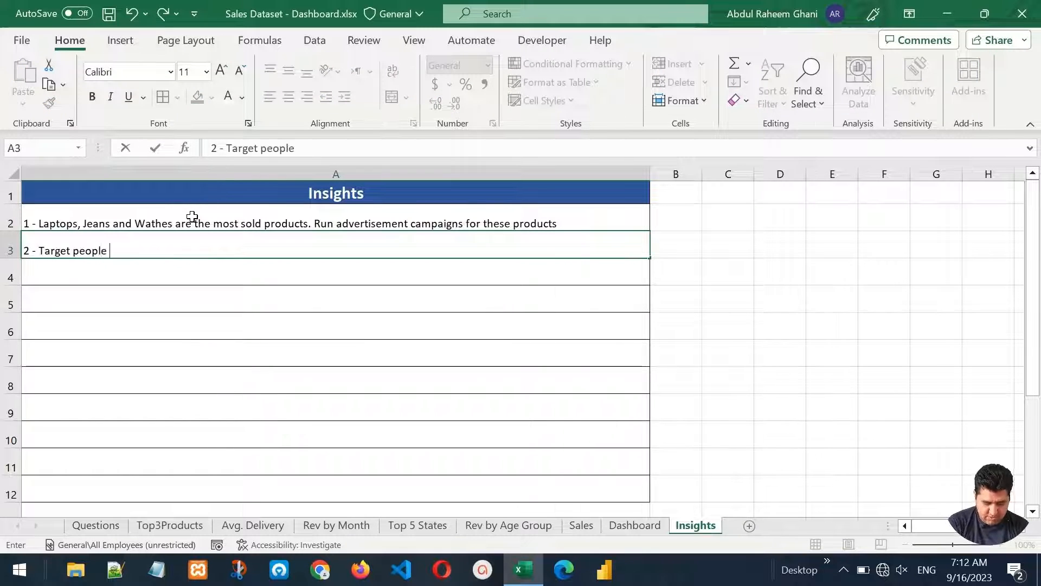
pyautogui.write('from age 30 to')
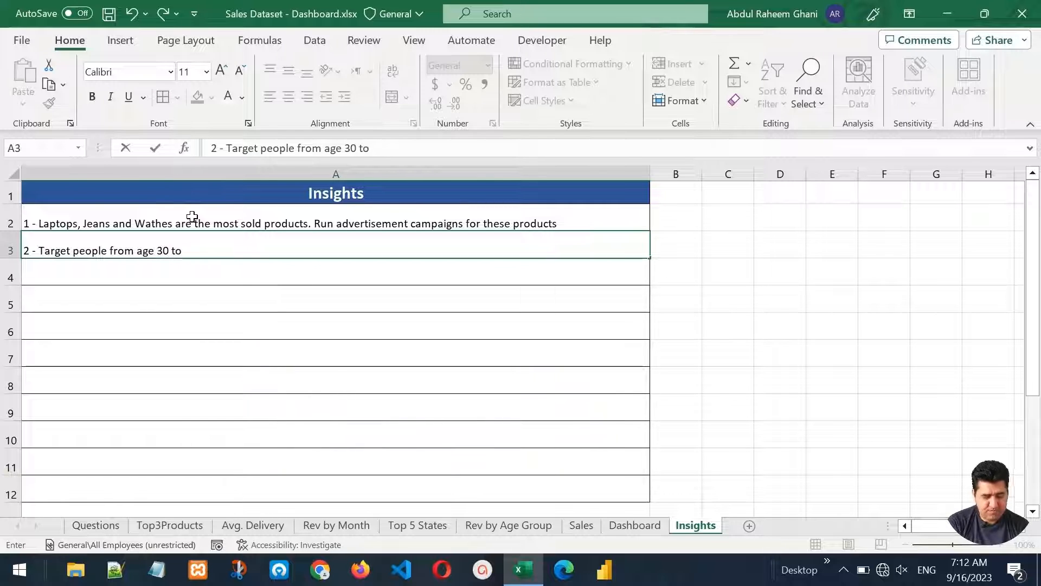
pyautogui.write(' 50 in the advertisement ')
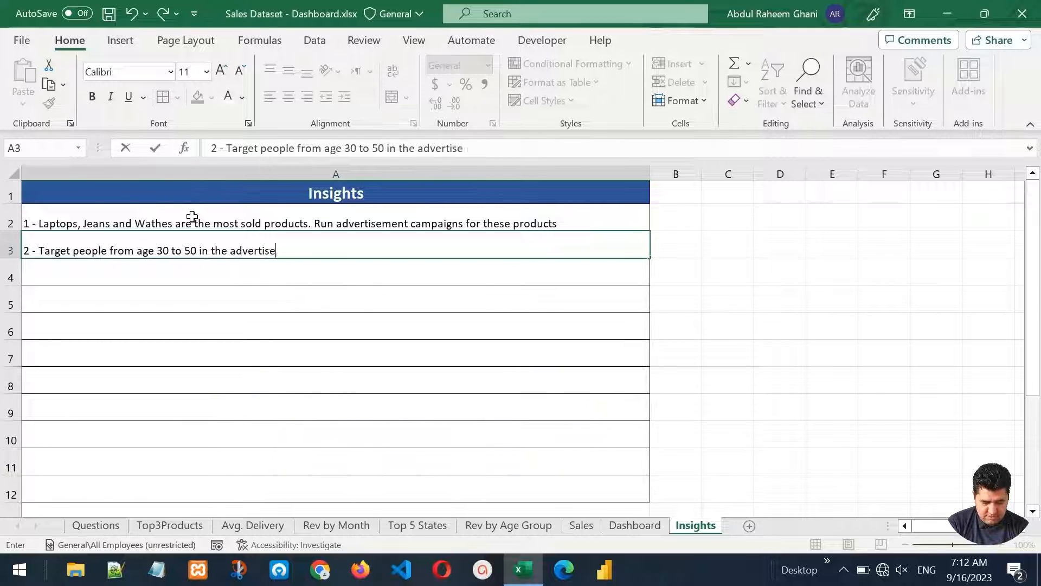
pyautogui.write('campaigns')
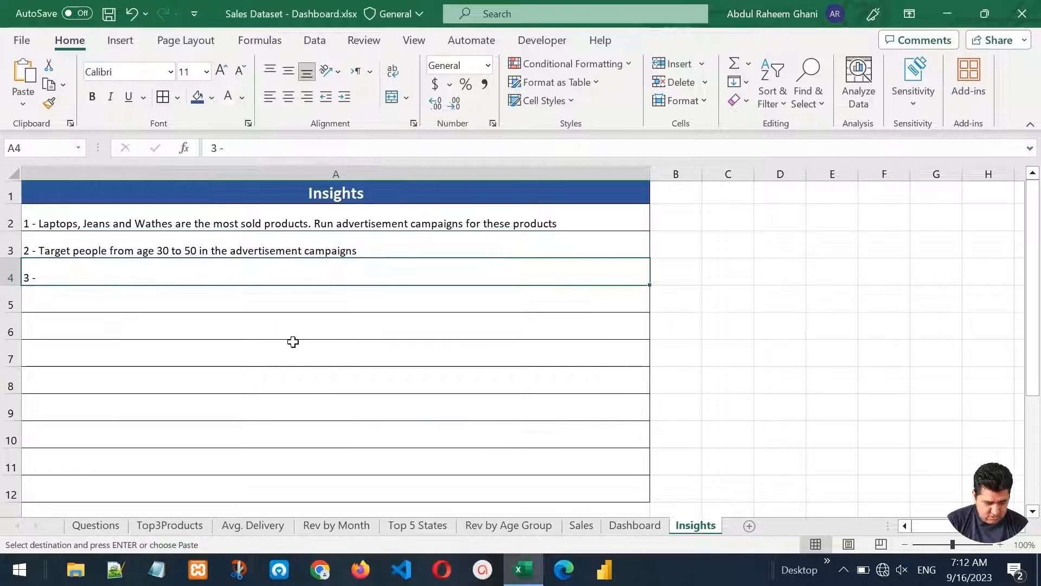
# Step: Complete the third insight in A4 as "3 - Run the advertisement campaigns in these states (Atlanta, Houston, Washington, D.C., New York, Chicago)"
pyautogui.doubleClick(89, 276)
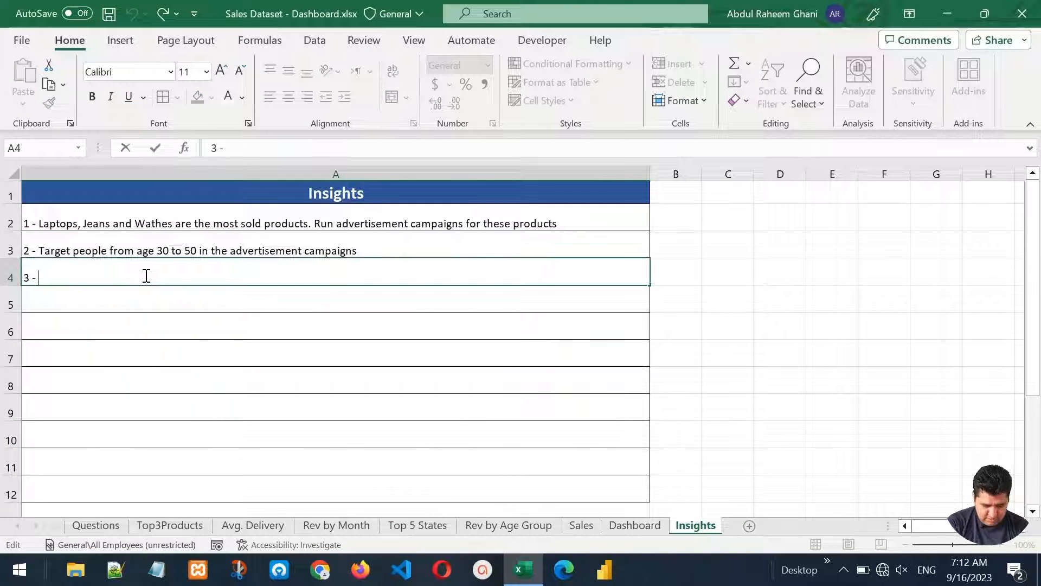
pyautogui.write('Run the advertisement ')
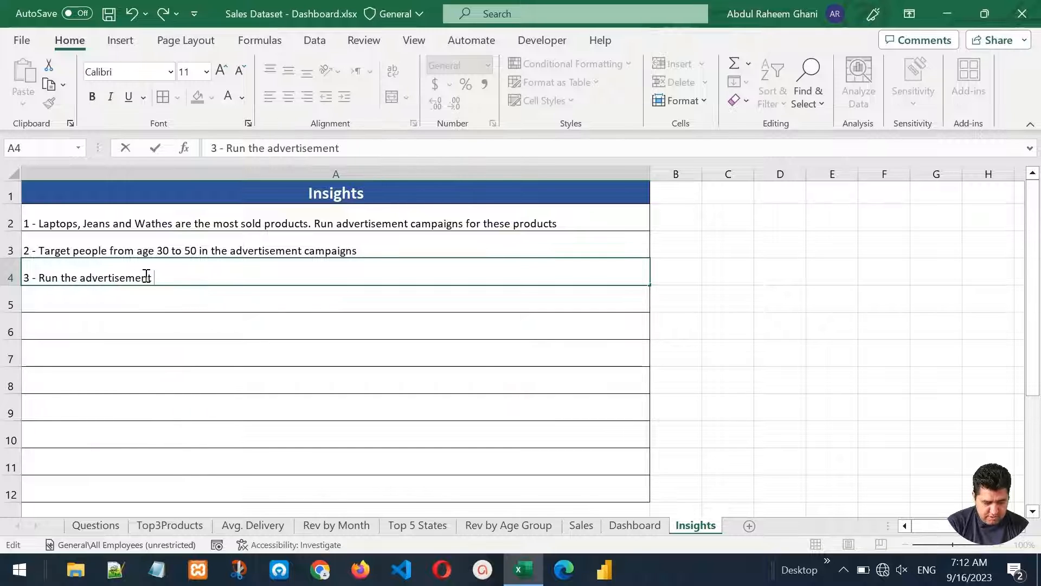
pyautogui.write('campaigns in these states (')
pyautogui.hotkey('ctrl', 'Return')
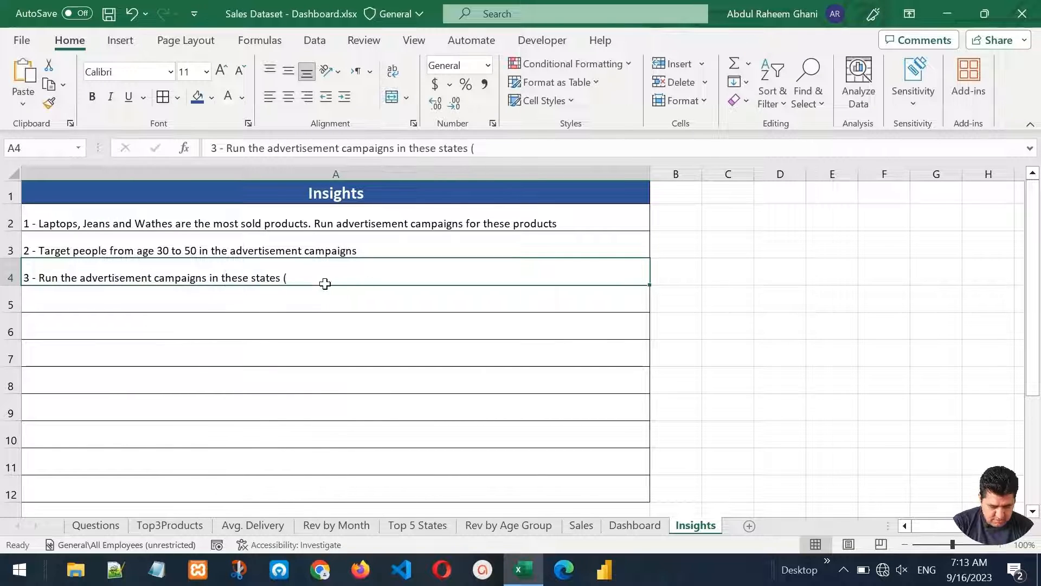
pyautogui.press('F2')
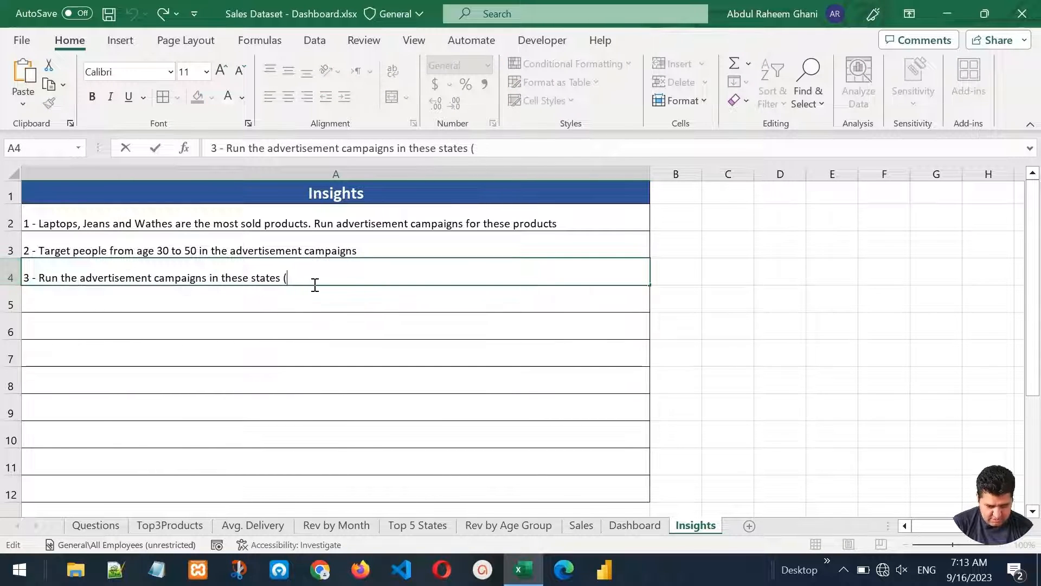
pyautogui.hotkey('ctrl', 'v')
pyautogui.write(')')
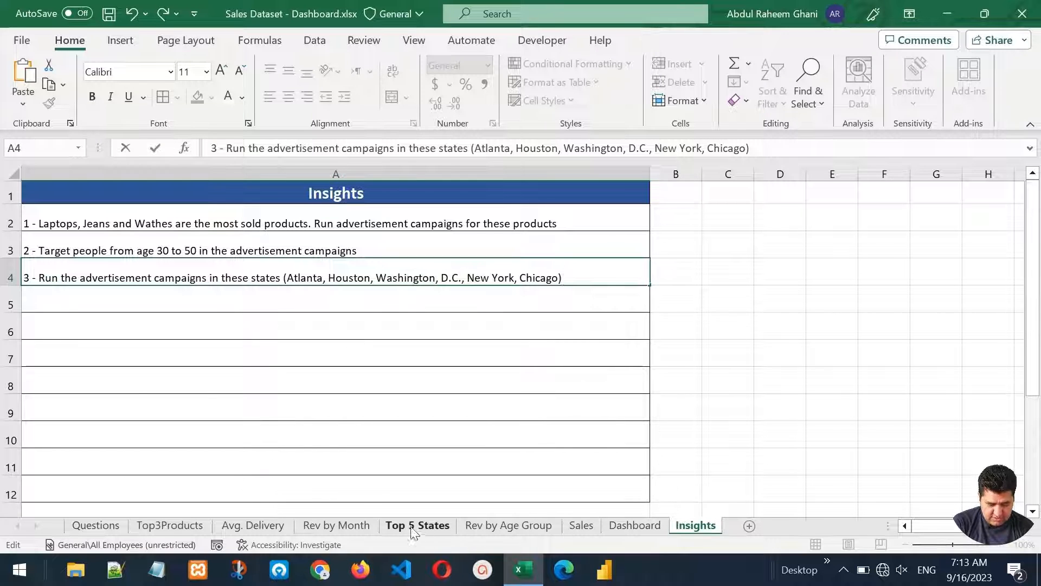
pyautogui.hotkey('ctrl', 'Return')
pyautogui.press('Up')
pyautogui.press('Up')
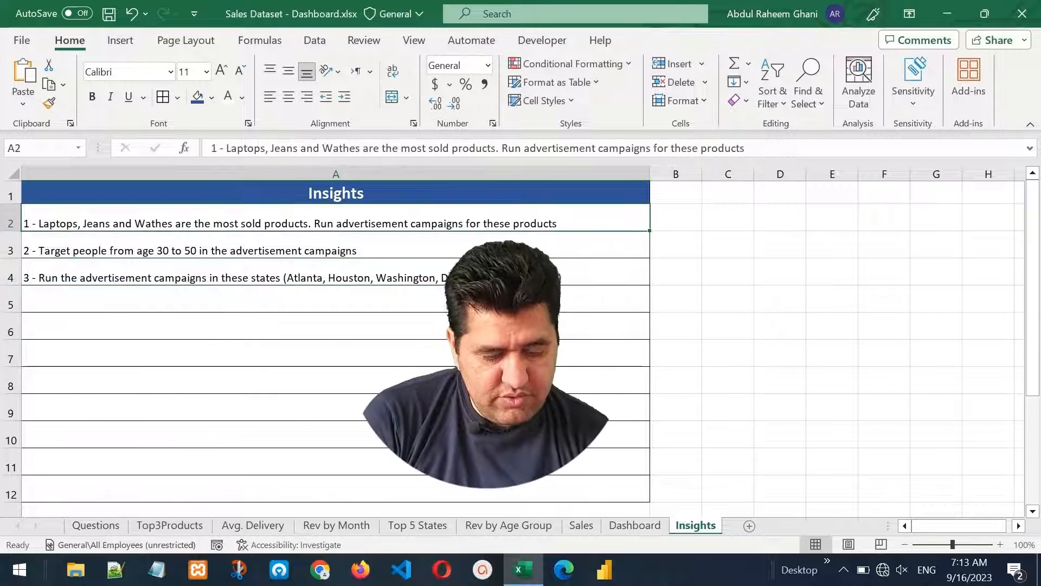
pyautogui.press('Down')
pyautogui.press('Down')
pyautogui.press('Down')
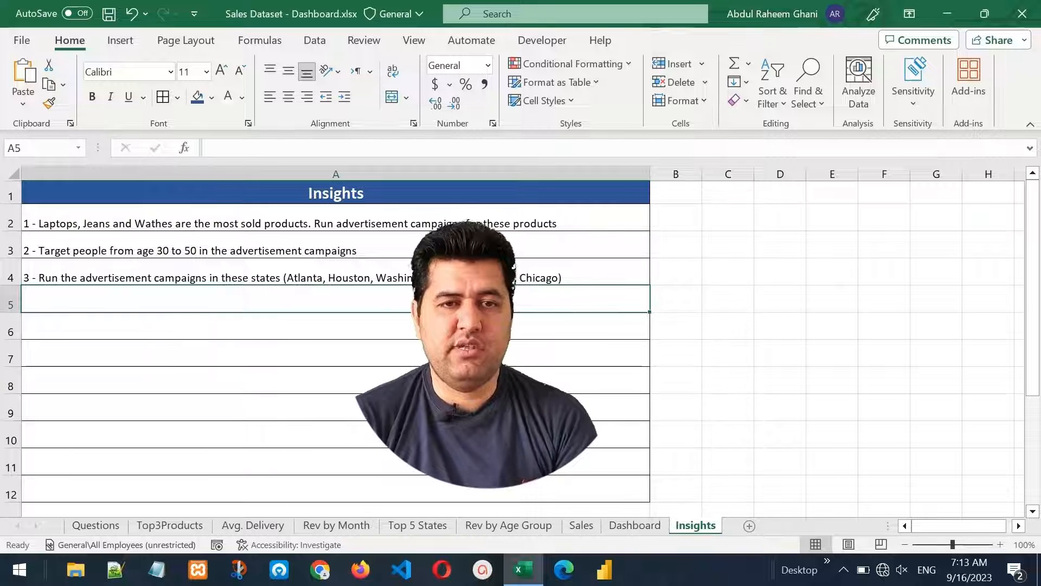